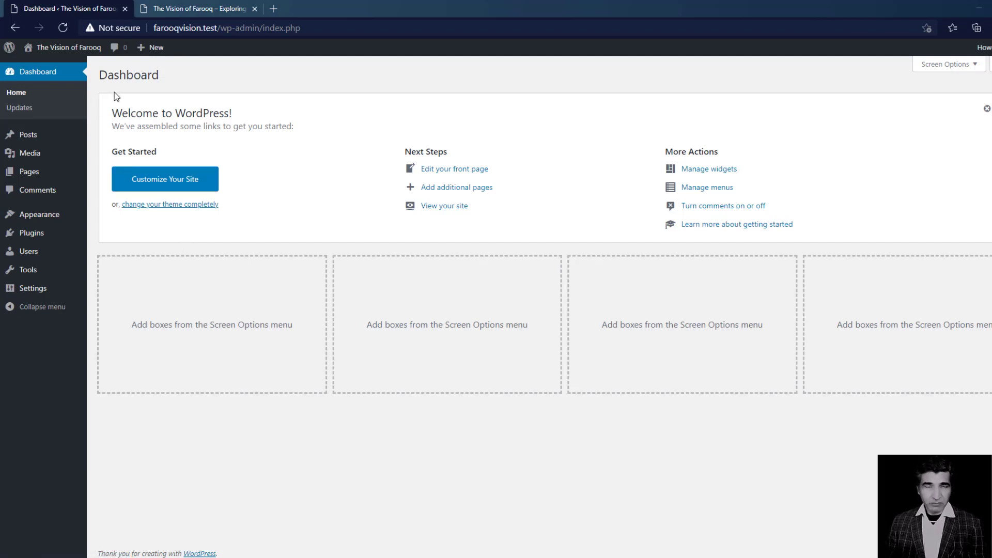
{"action": "mouse_move", "coordinate": [9, 50]}
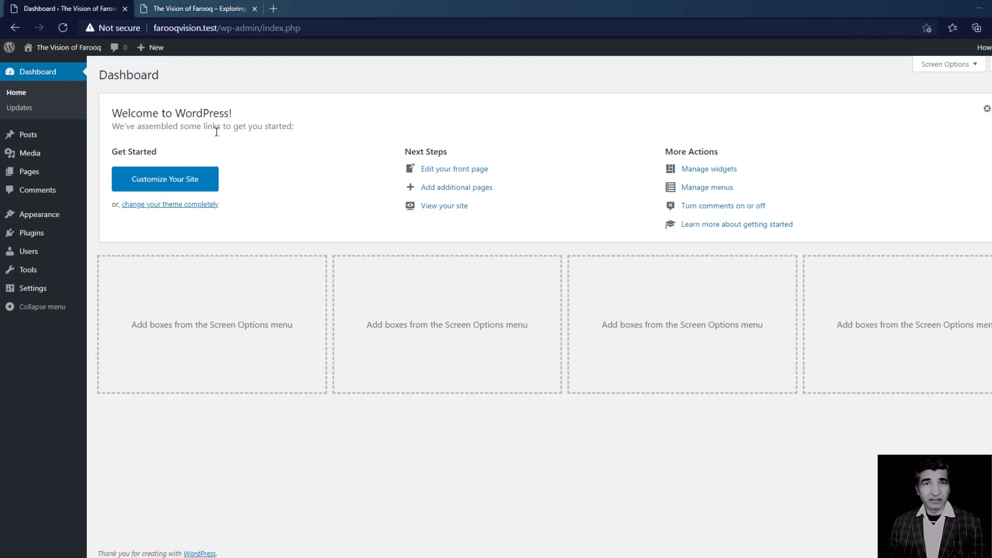
{"action": "left_click", "coordinate": [209, 8]}
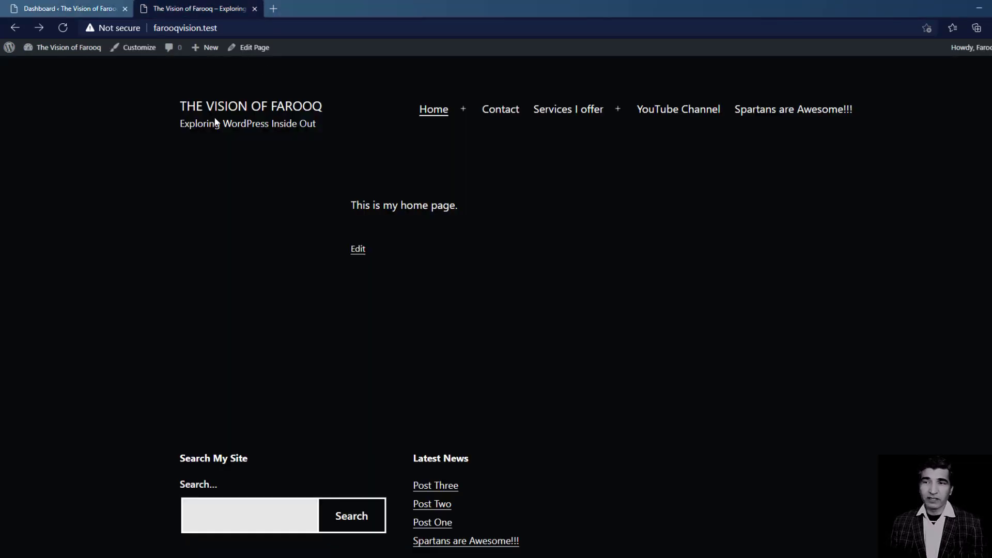
{"action": "left_click", "coordinate": [85, 10]}
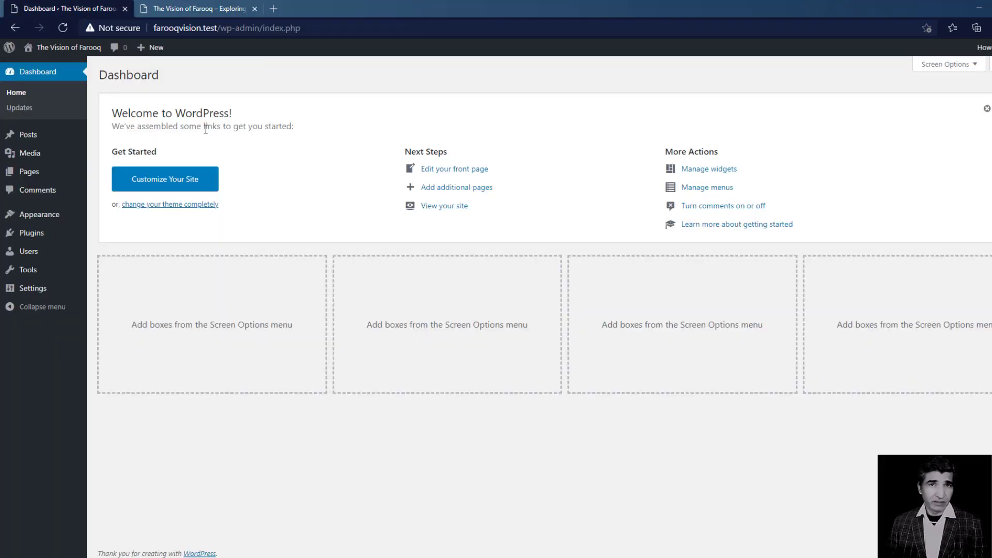
Inspect the site title heading on the site's front page with the developer tools and widen the developer tools pane
{"action": "left_click", "coordinate": [184, 5]}
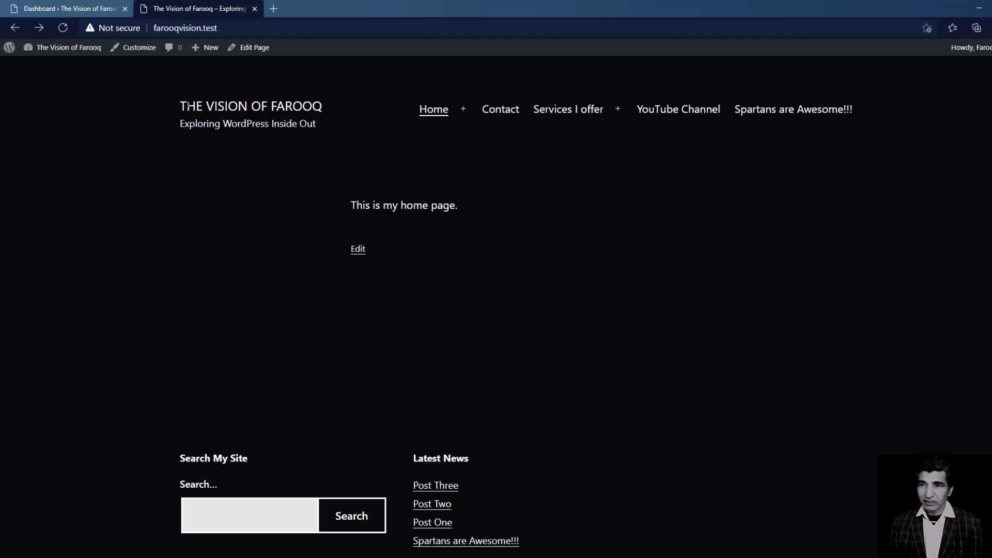
{"action": "left_click_drag", "start_coordinate": [183, 106], "coordinate": [313, 107]}
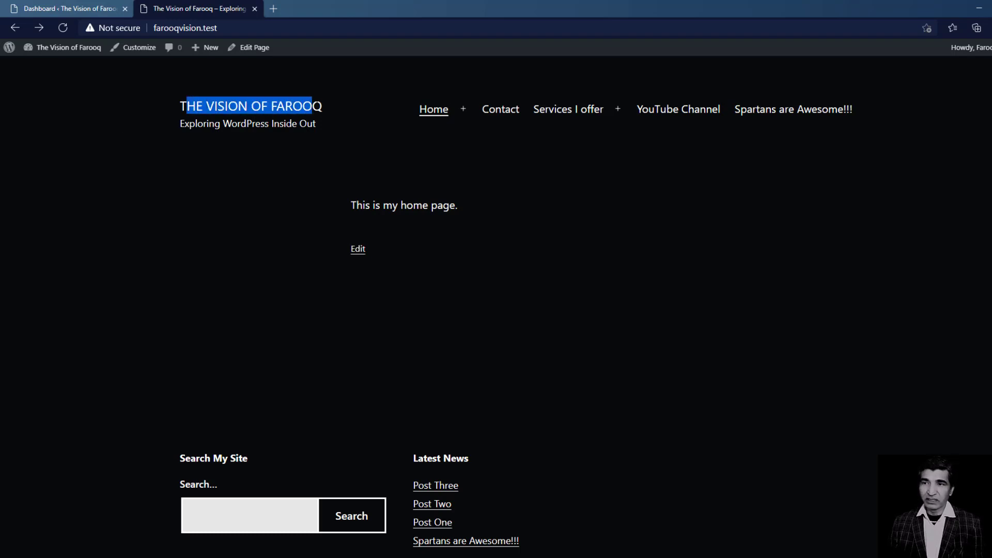
{"action": "left_click", "coordinate": [298, 119]}
{"action": "right_click", "coordinate": [220, 107]}
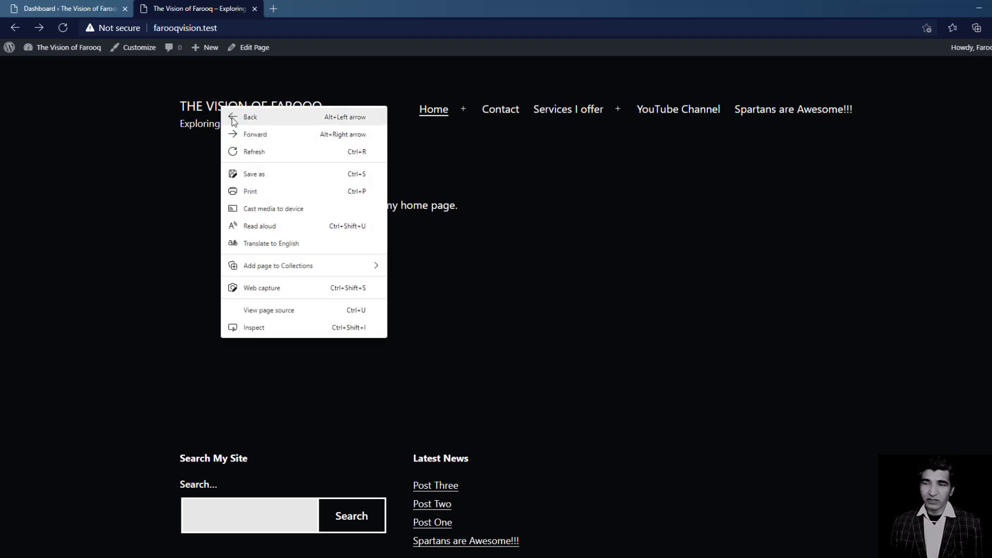
{"action": "left_click", "coordinate": [262, 331]}
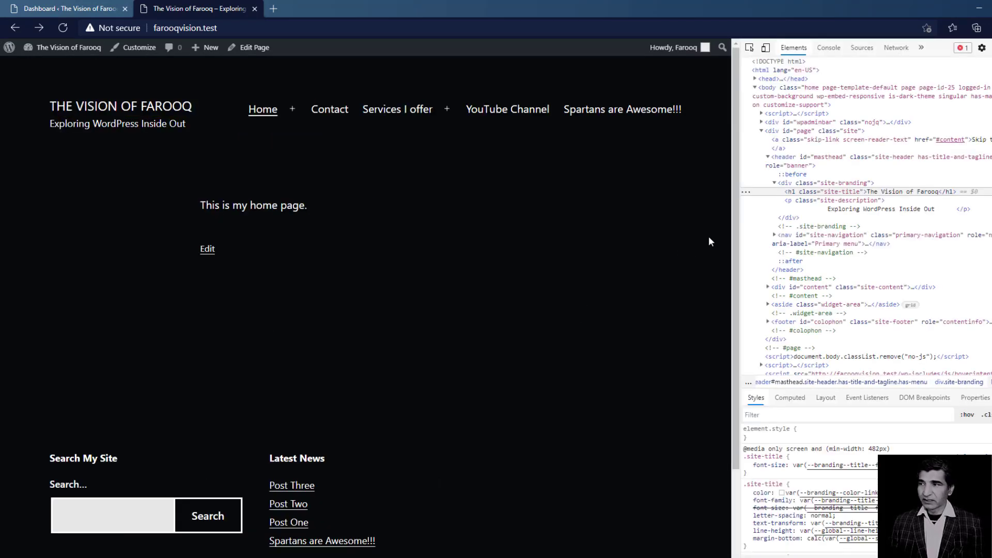
{"action": "left_click_drag", "start_coordinate": [737, 233], "coordinate": [328, 233]}
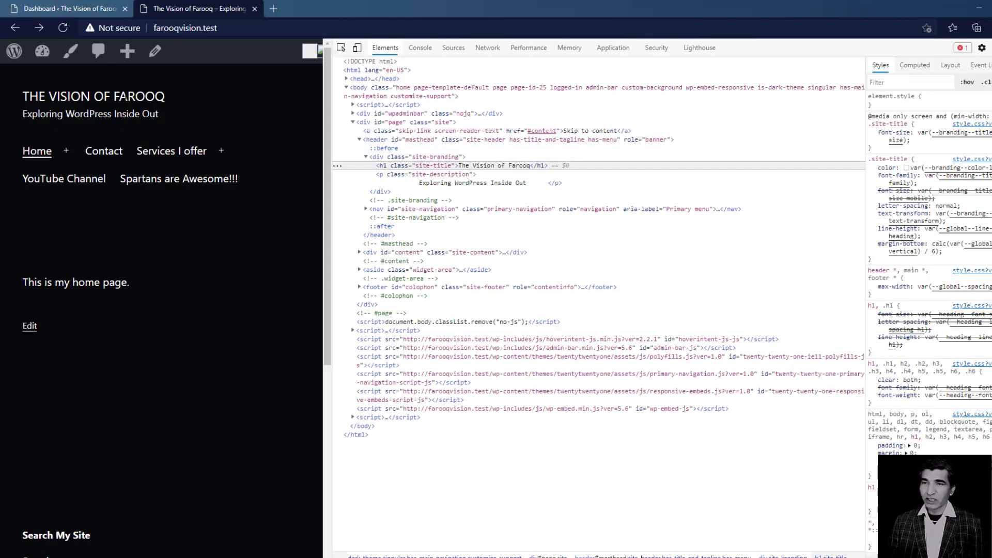
{"action": "right_click", "coordinate": [126, 96]}
{"action": "left_click", "coordinate": [157, 318]}
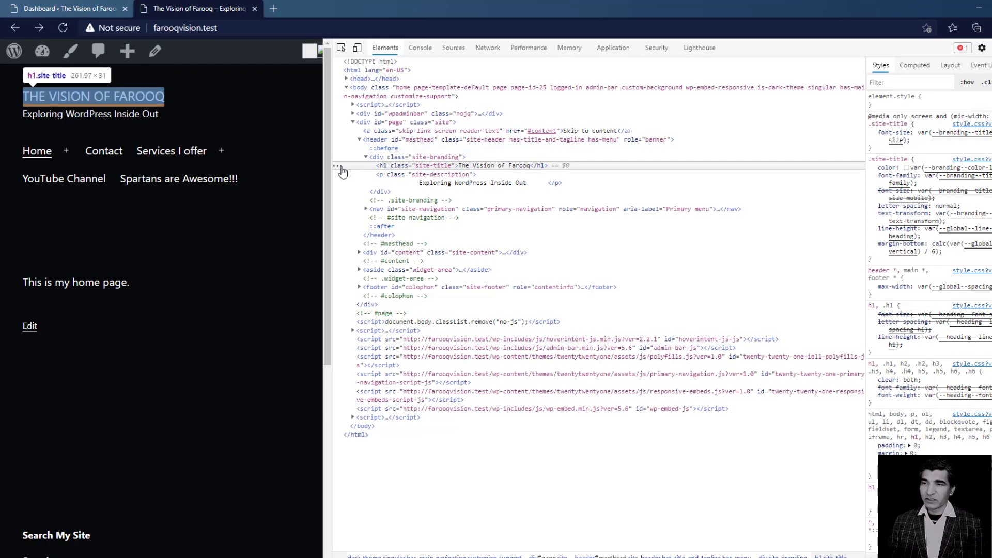
Open the site title's h1 element as editable HTML, examine its opening tag and text, and close the developer tools
{"action": "left_click", "coordinate": [341, 169]}
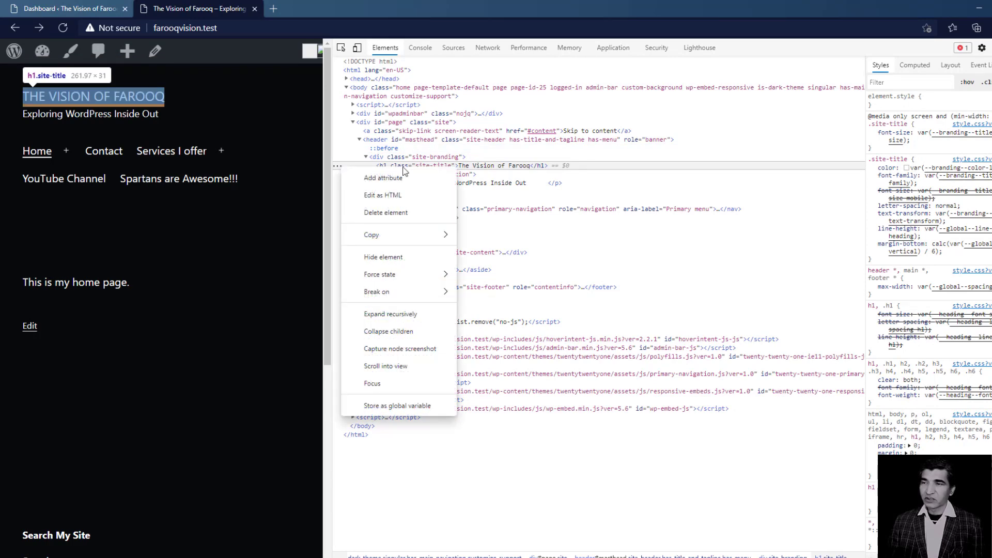
{"action": "left_click", "coordinate": [386, 196]}
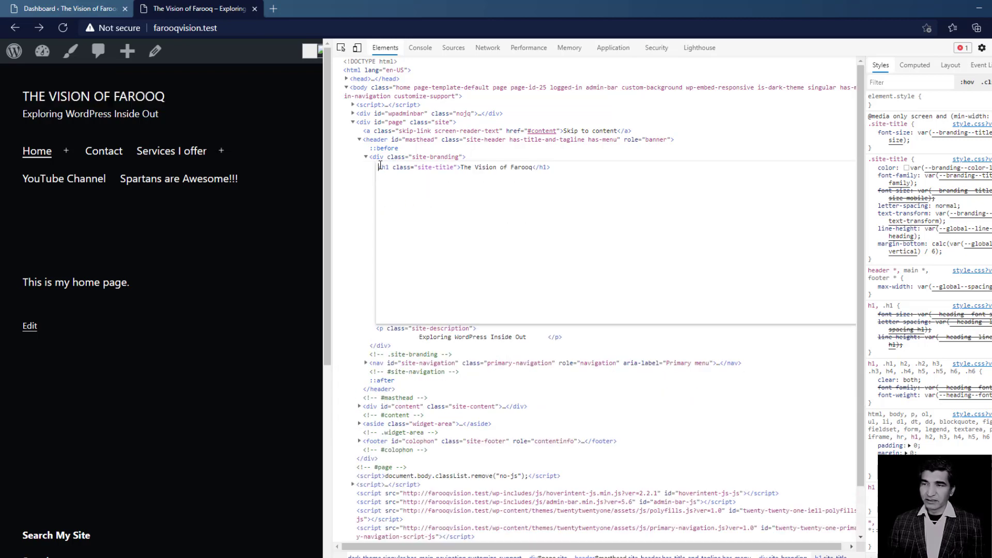
{"action": "left_click_drag", "start_coordinate": [379, 167], "coordinate": [577, 167]}
{"action": "left_click", "coordinate": [556, 168]}
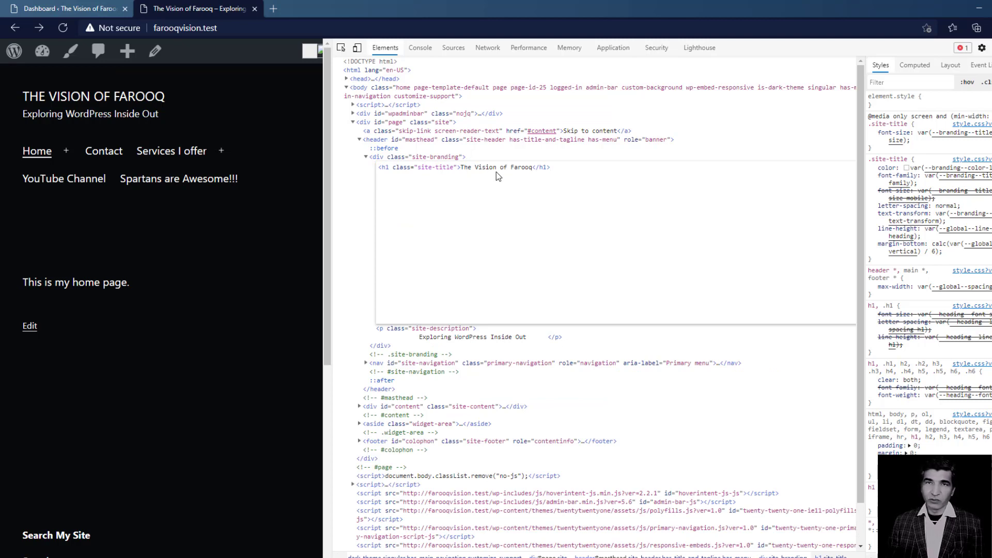
{"action": "left_click_drag", "start_coordinate": [460, 167], "coordinate": [384, 168]}
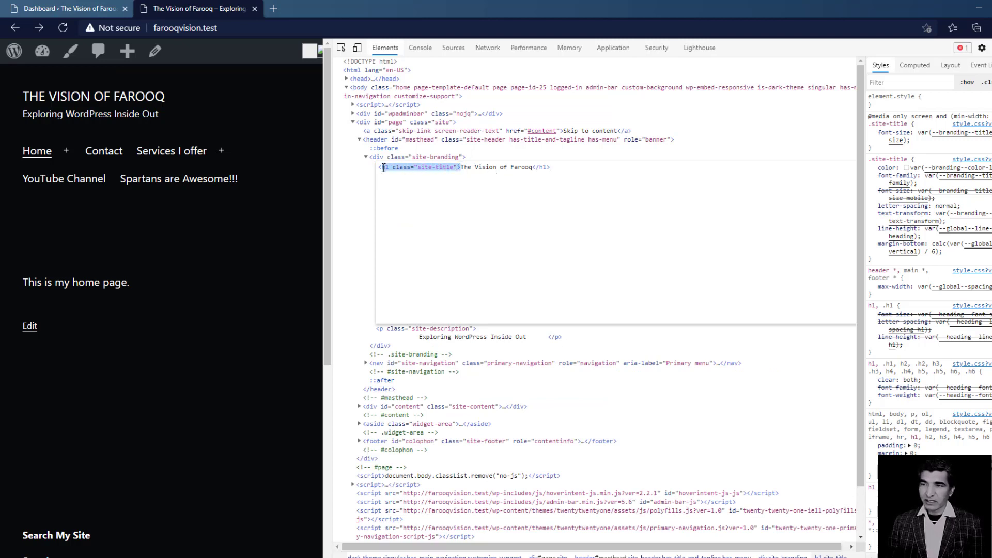
{"action": "left_click", "coordinate": [462, 167]}
{"action": "key", "text": "shift+Home"}
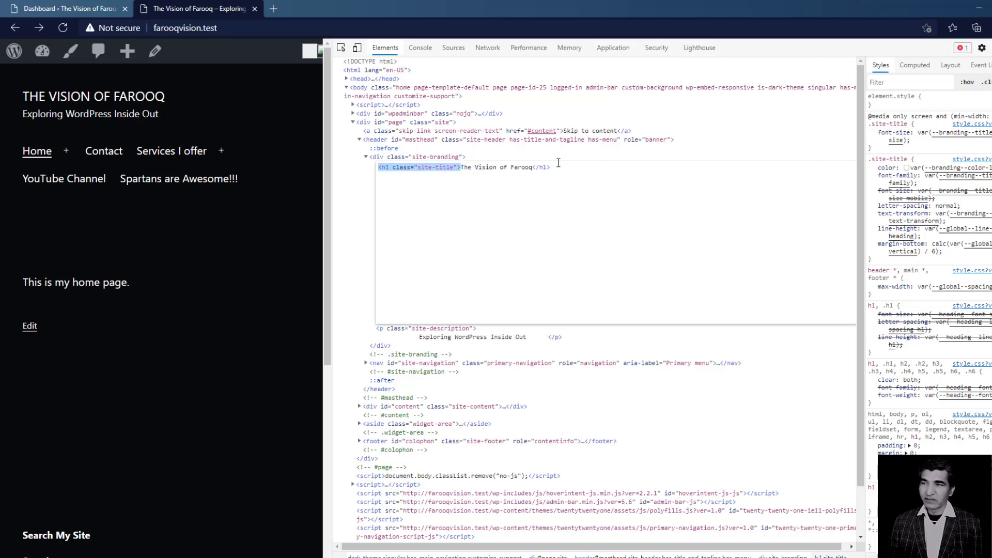
{"action": "left_click_drag", "start_coordinate": [558, 164], "coordinate": [517, 167]}
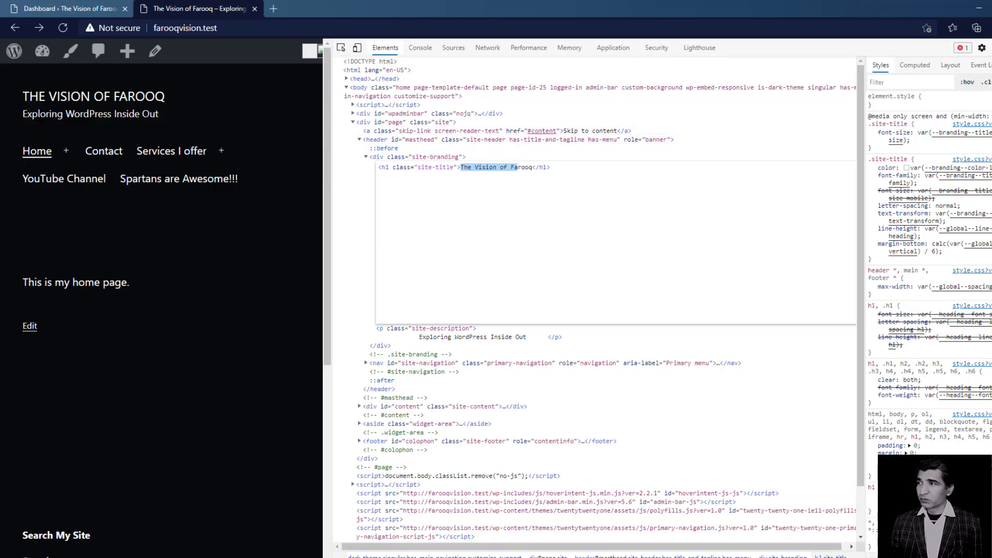
{"action": "key", "text": "F12"}
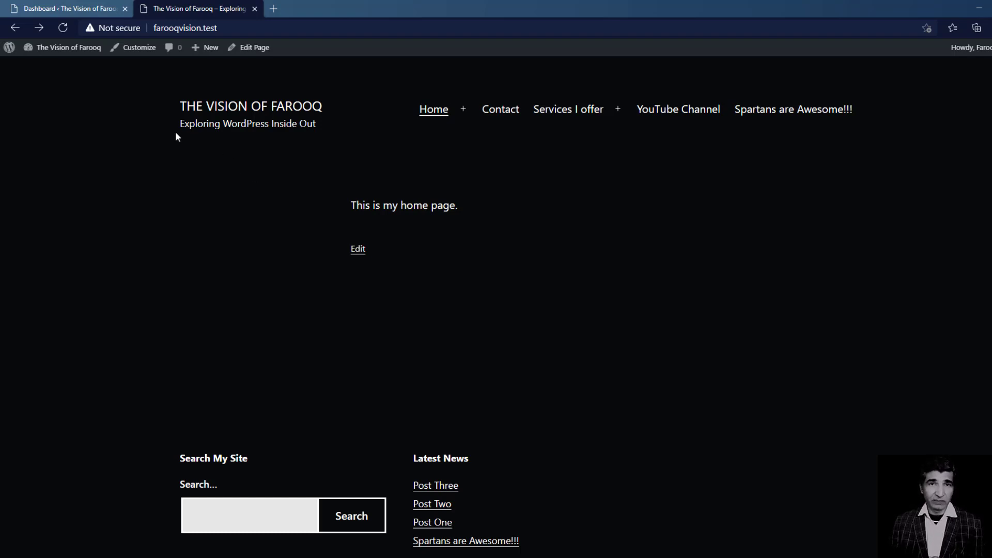
{"action": "left_click", "coordinate": [100, 9]}
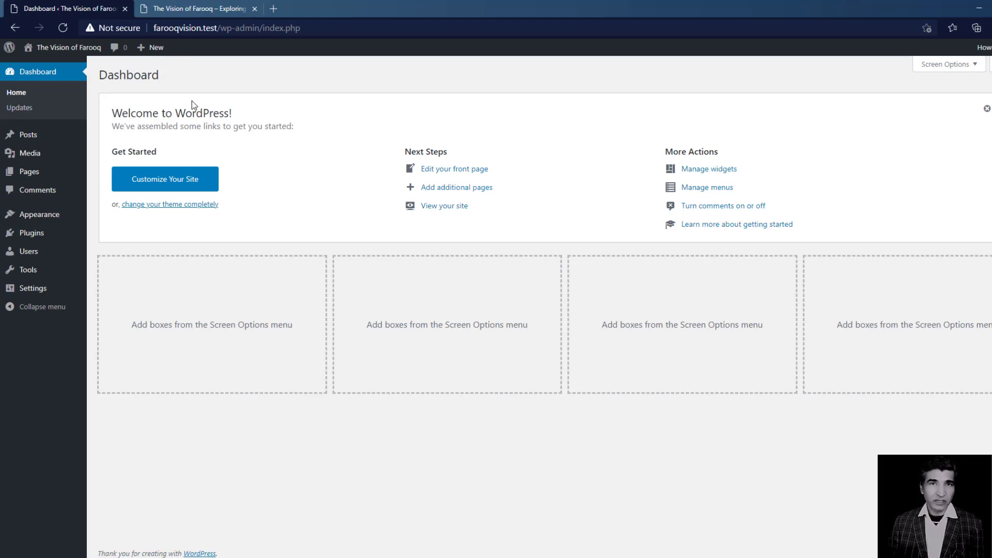
{"action": "mouse_move", "coordinate": [38, 143]}
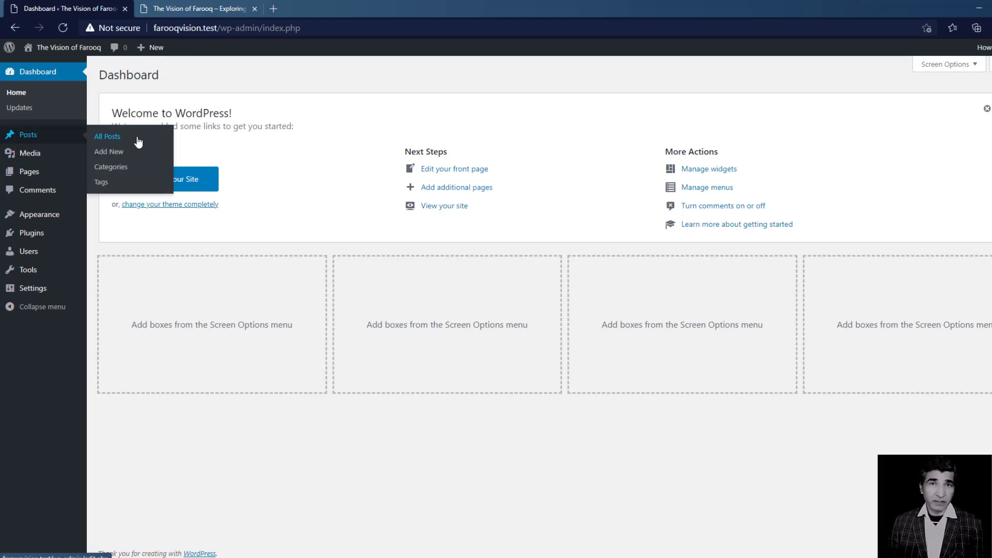
{"action": "mouse_move", "coordinate": [37, 178]}
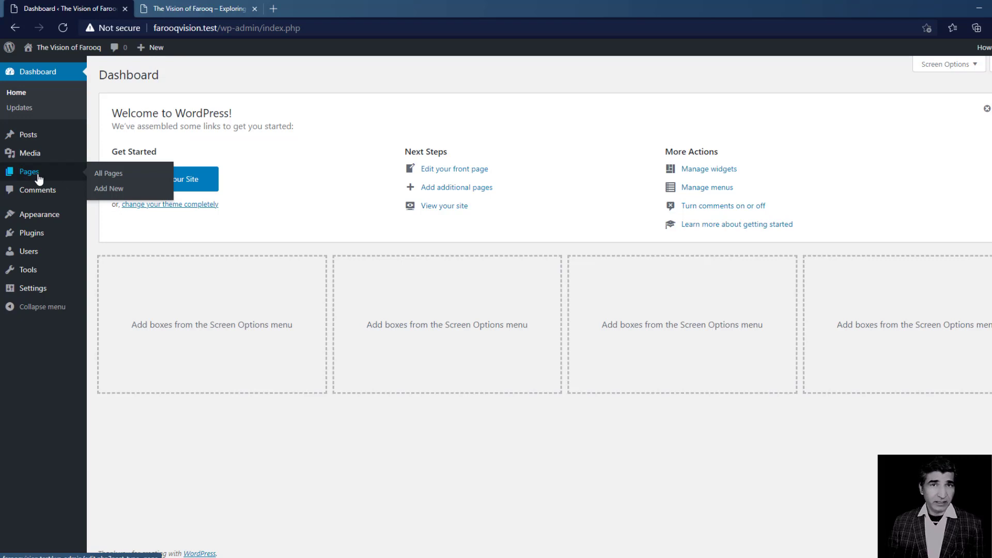
{"action": "left_click", "coordinate": [190, 6]}
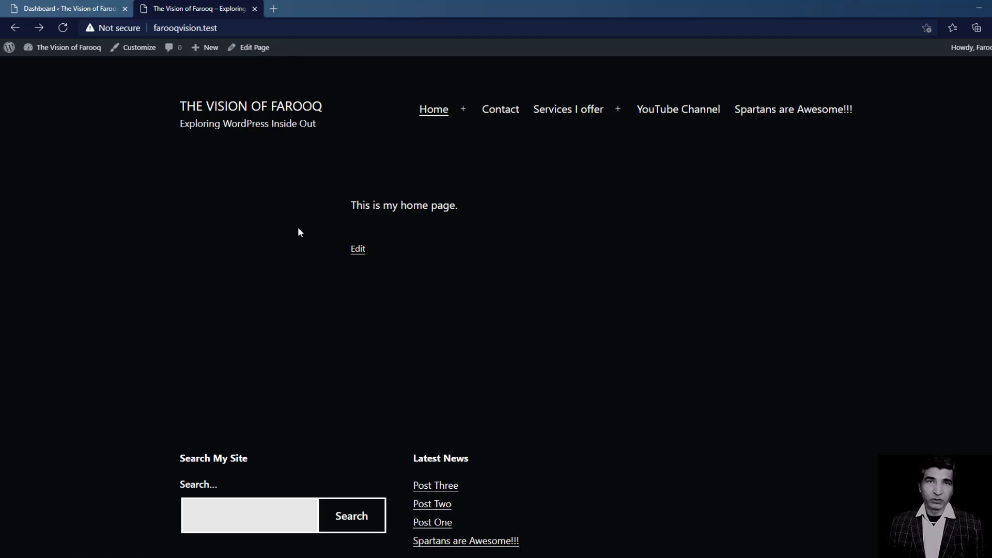
{"action": "left_click", "coordinate": [72, 8]}
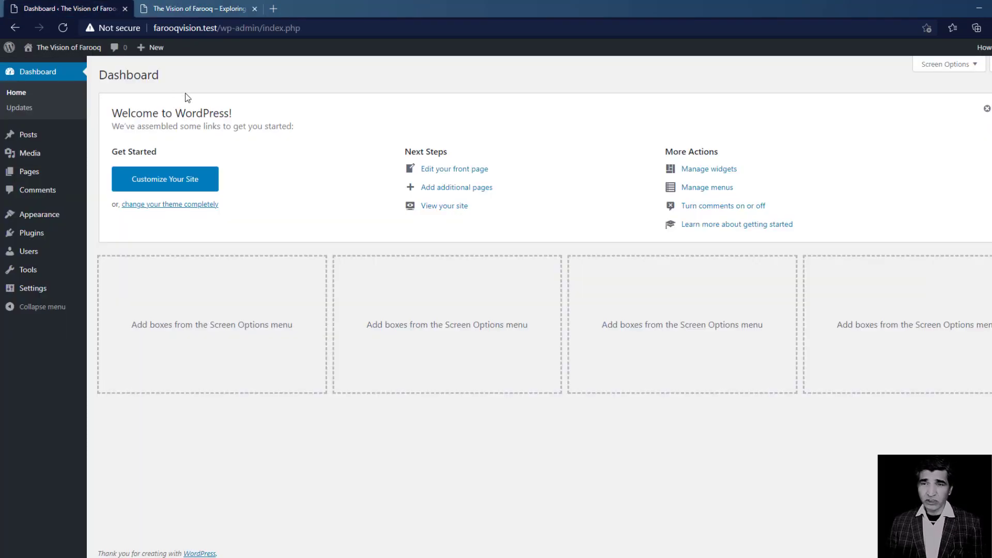
Open the list of all pages in a new browser tab and open the Home page for editing
{"action": "mouse_move", "coordinate": [44, 175]}
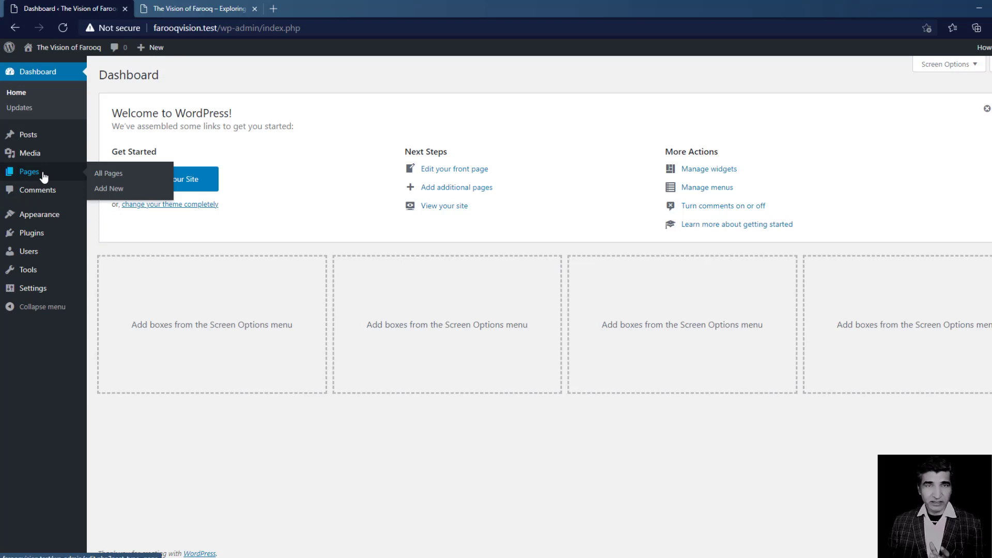
{"action": "right_click", "coordinate": [112, 177]}
{"action": "left_click", "coordinate": [129, 182]}
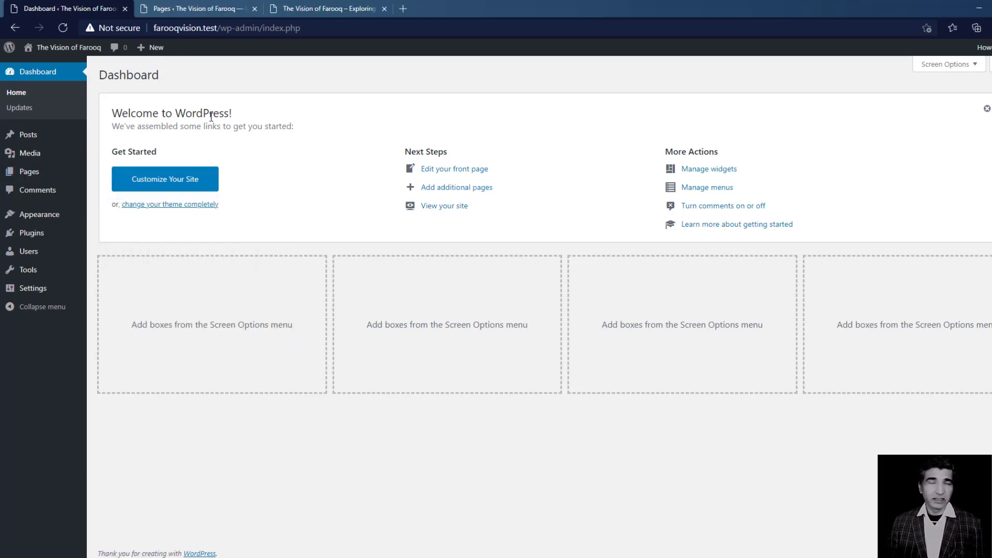
{"action": "left_click", "coordinate": [194, 8]}
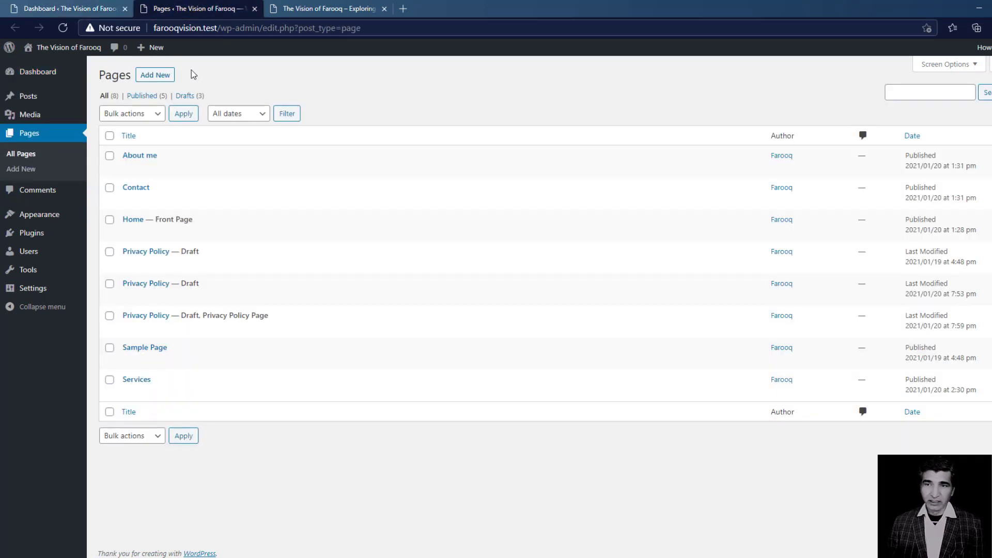
{"action": "mouse_move", "coordinate": [129, 235]}
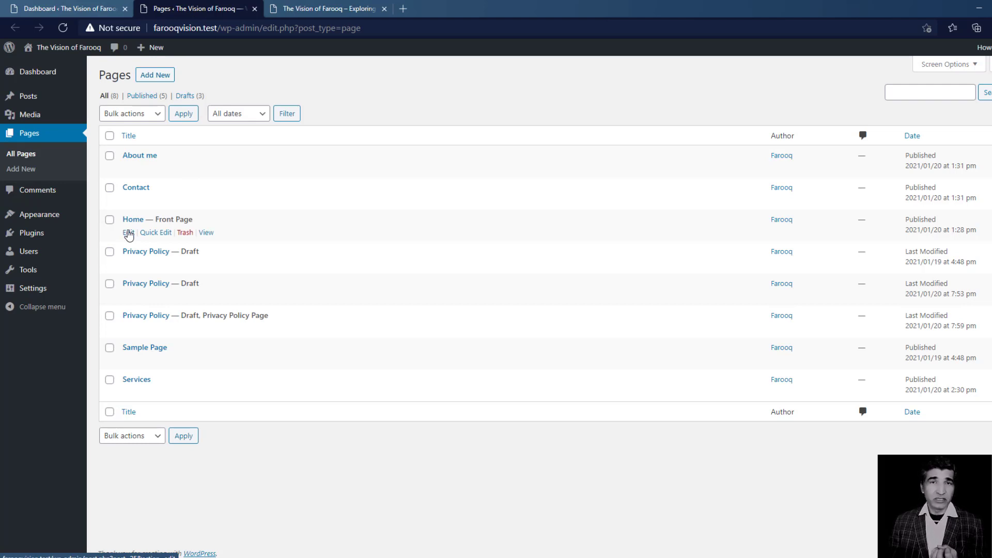
{"action": "left_click", "coordinate": [129, 234]}
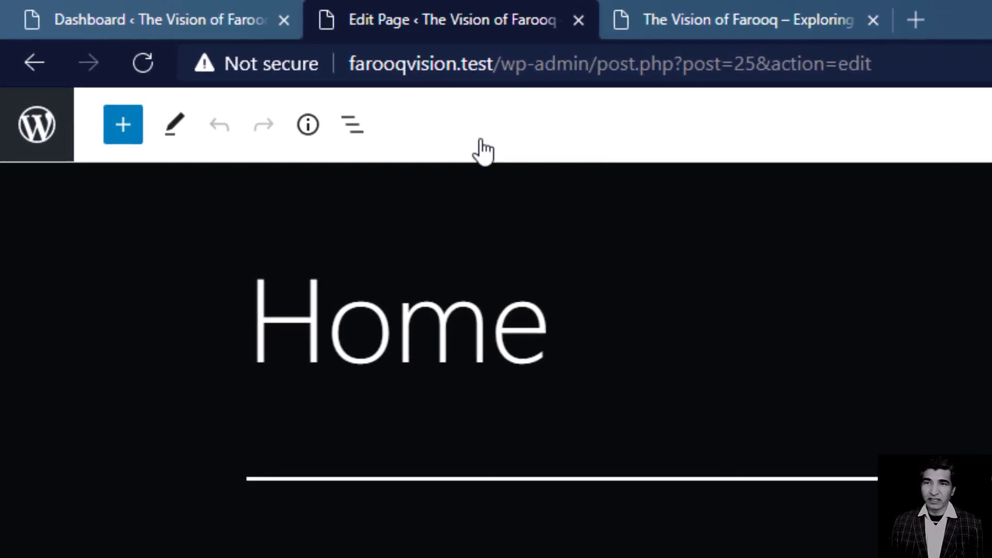
From the Home page's editor, open the pages list in a separate browser tab and view it
{"action": "right_click", "coordinate": [27, 132]}
{"action": "left_click", "coordinate": [71, 150]}
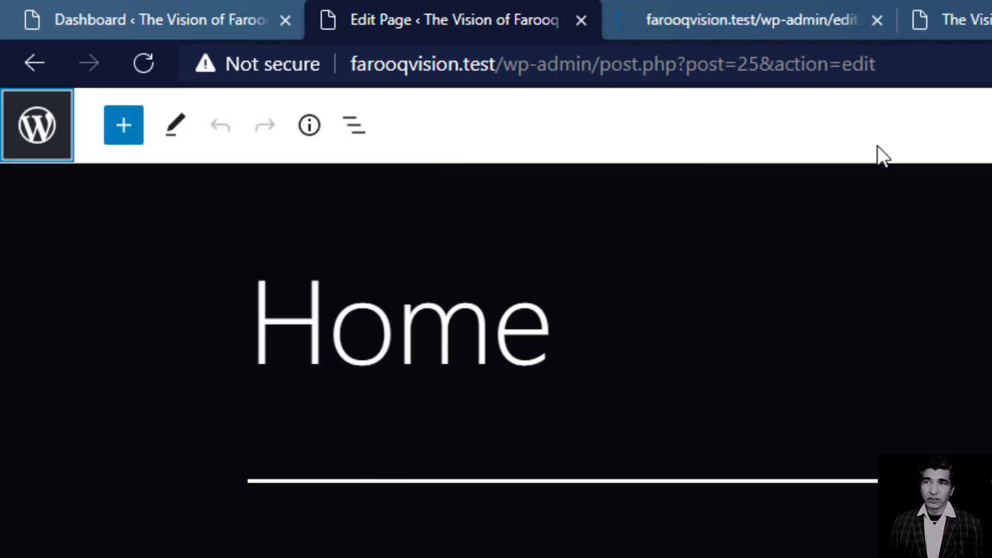
{"action": "left_click", "coordinate": [749, 33]}
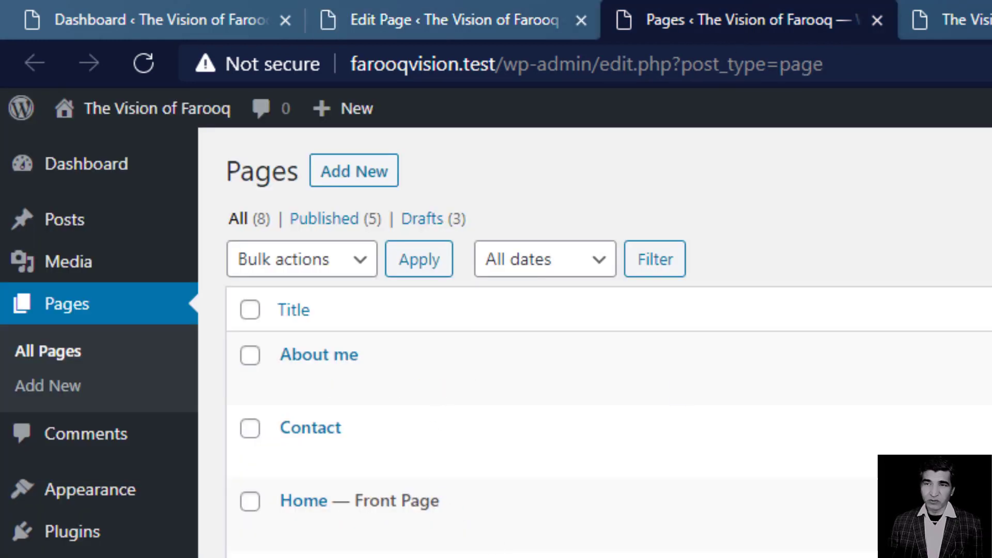
From the dashboard, open the list of all posts in a new browser tab and open Post Three for editing
{"action": "left_click", "coordinate": [263, 10]}
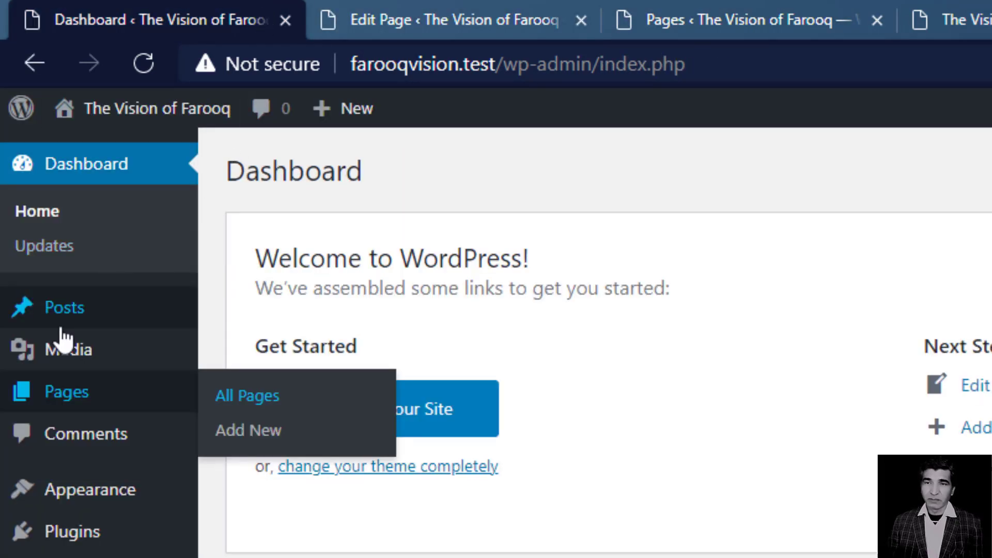
{"action": "mouse_move", "coordinate": [65, 308]}
{"action": "right_click", "coordinate": [237, 317]}
{"action": "left_click", "coordinate": [278, 331]}
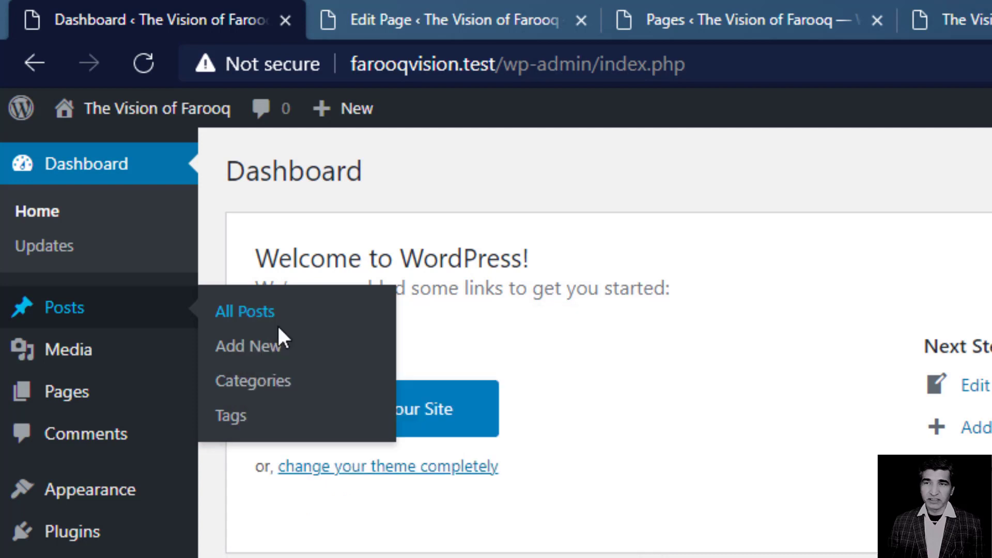
{"action": "left_click", "coordinate": [430, 18]}
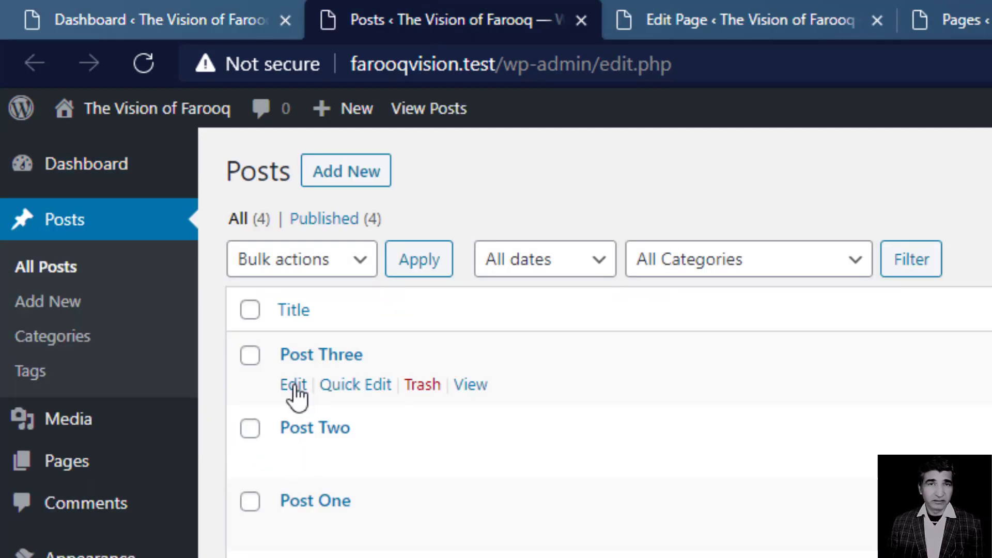
{"action": "left_click", "coordinate": [294, 387]}
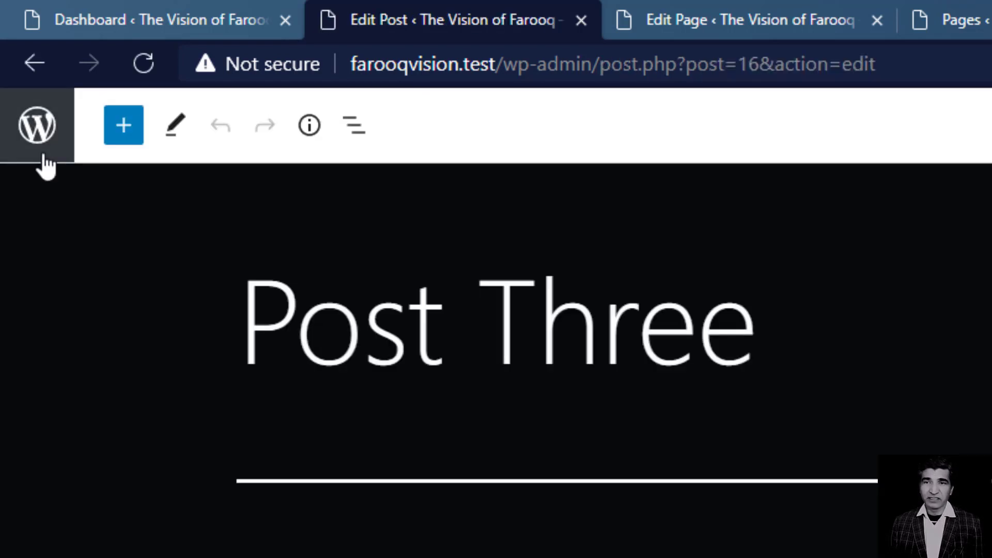
From Post Three's editor, open the posts list in a separate browser tab, view it, and return to the editor
{"action": "left_click", "coordinate": [36, 129], "text": "ctrl"}
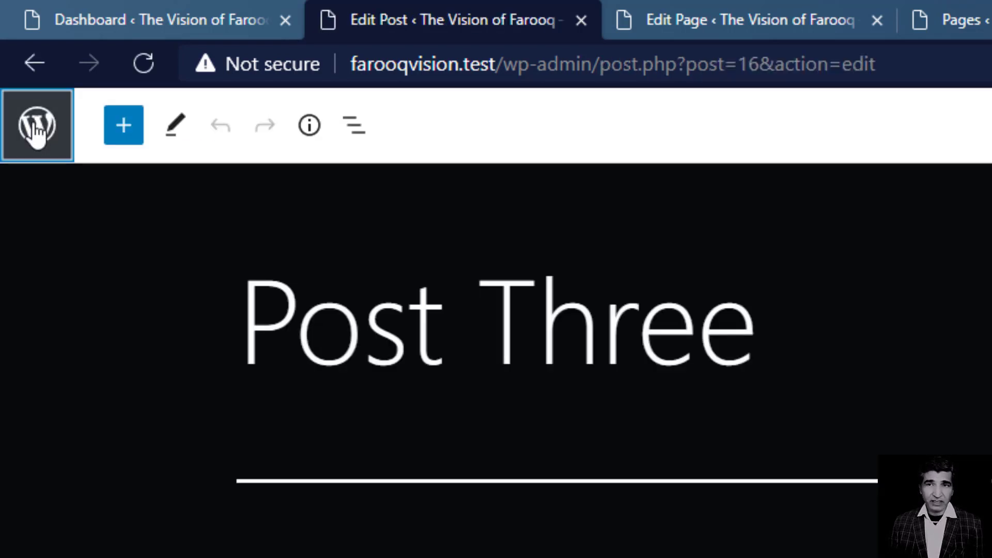
{"action": "left_click", "coordinate": [763, 1]}
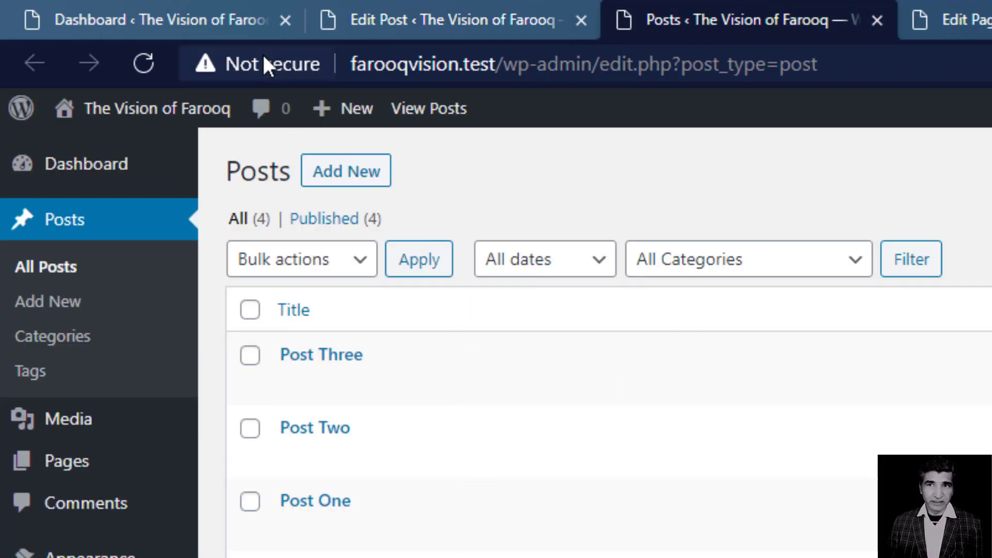
{"action": "left_click", "coordinate": [470, 3]}
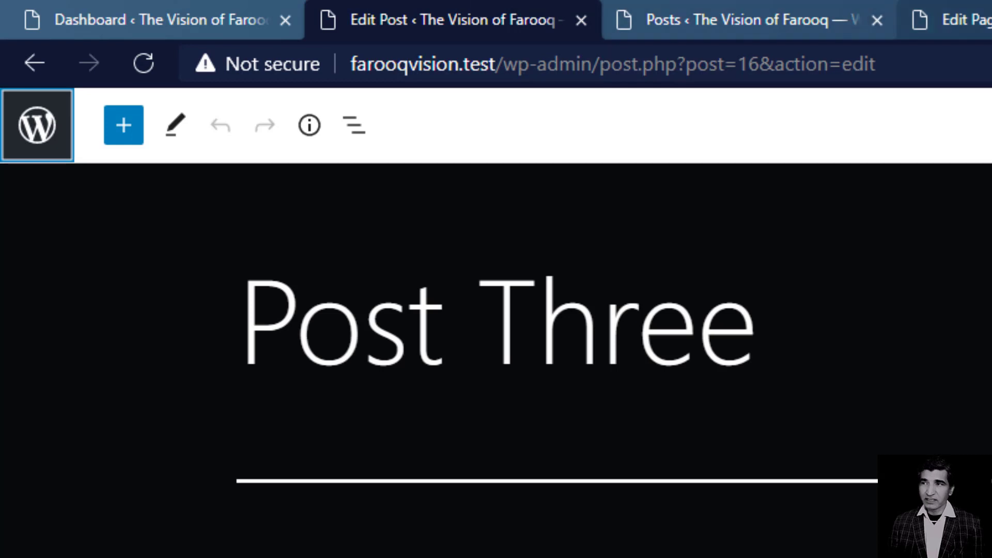
Close the browser tabs holding Post Three's editor and the posts list, and return to the Home page's editor
{"action": "left_click", "coordinate": [580, 21]}
{"action": "left_click", "coordinate": [578, 22]}
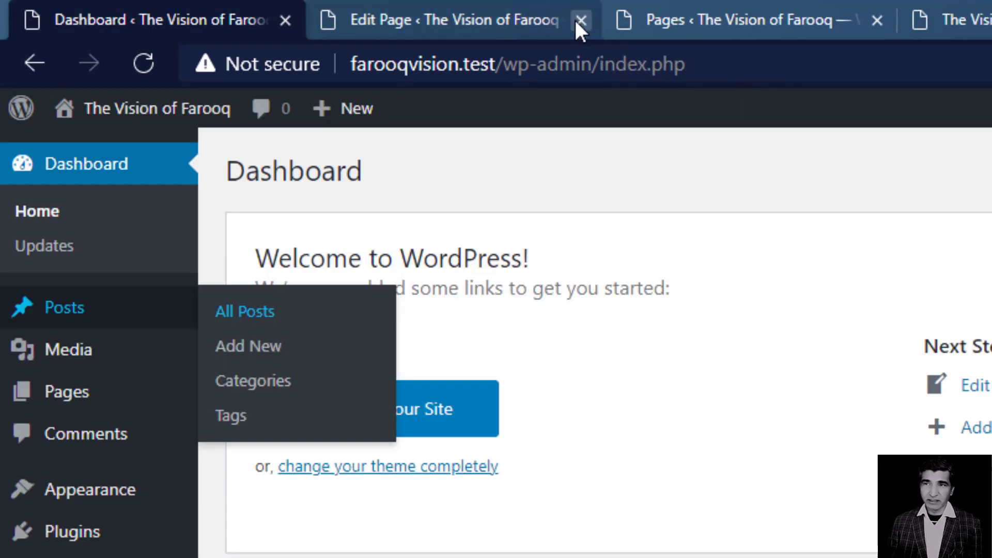
{"action": "left_click", "coordinate": [441, 21]}
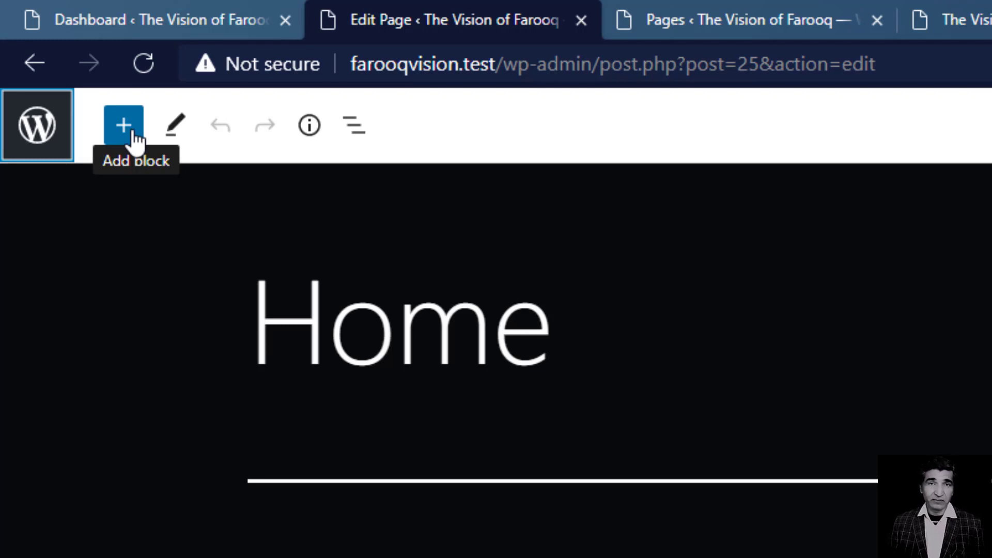
{"action": "left_click", "coordinate": [199, 21]}
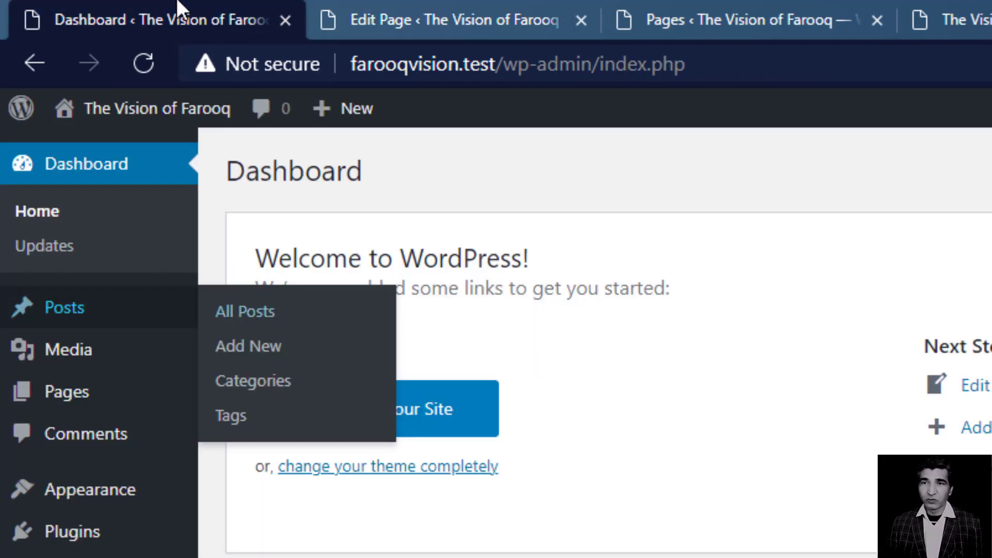
{"action": "left_click", "coordinate": [395, 14]}
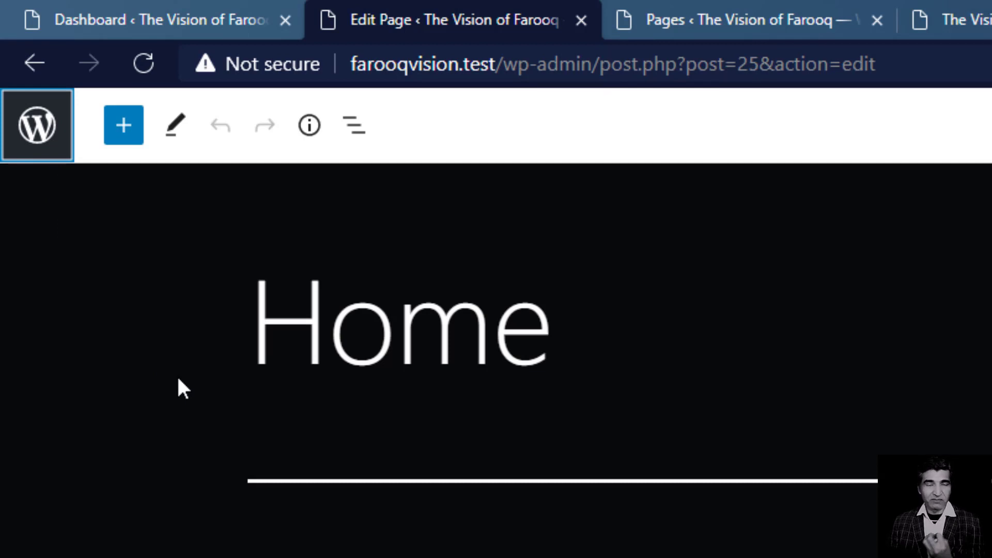
Browse the available blocks in the block inserter, from the text category through design to the embeds
{"action": "left_click", "coordinate": [129, 138]}
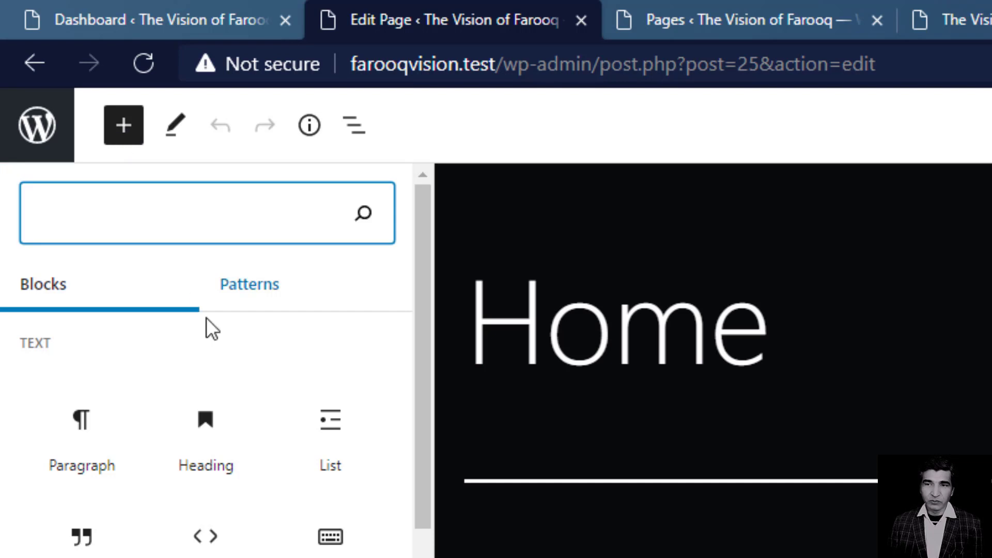
{"action": "scroll", "coordinate": [298, 395], "scroll_direction": "down", "scroll_amount": 15}
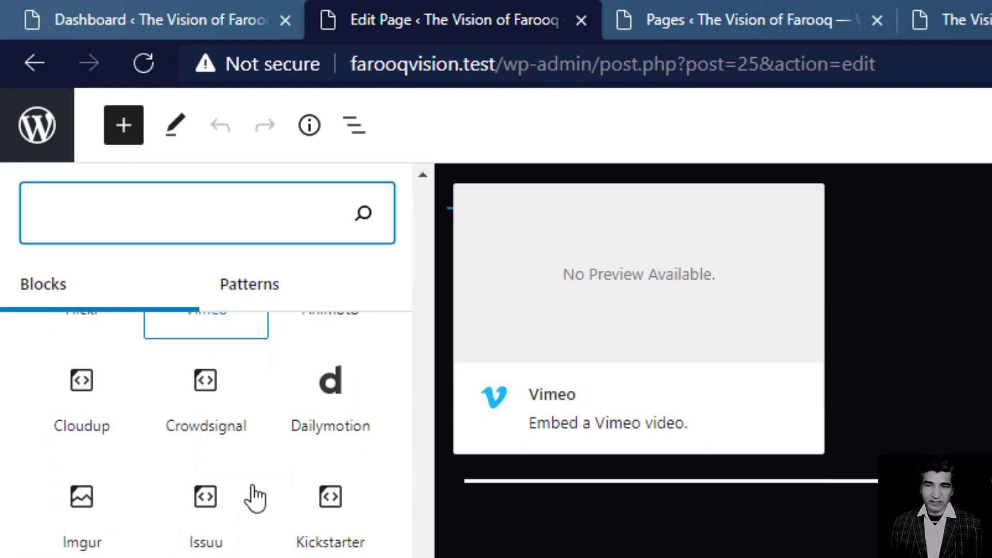
{"action": "scroll", "coordinate": [254, 497], "scroll_direction": "up", "scroll_amount": 15}
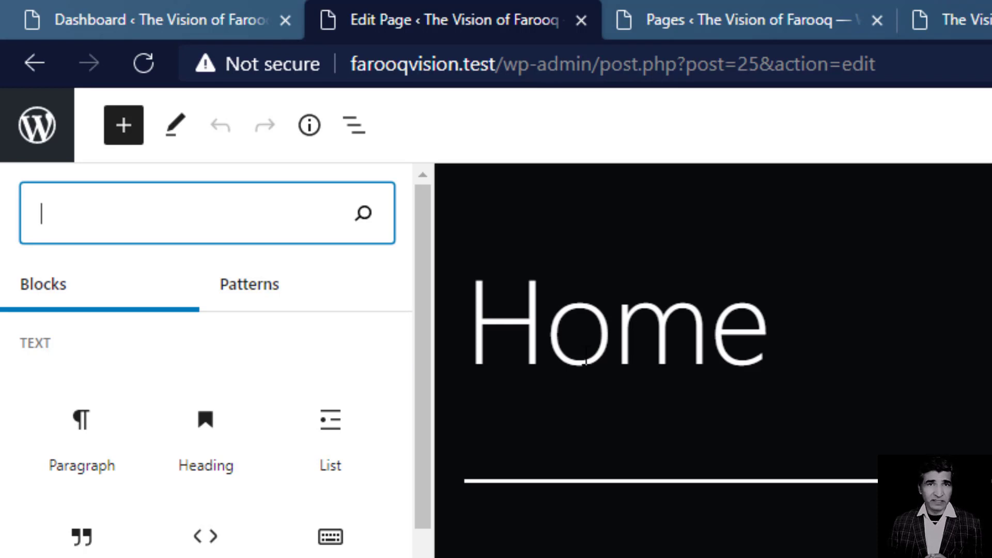
{"action": "left_click", "coordinate": [633, 331]}
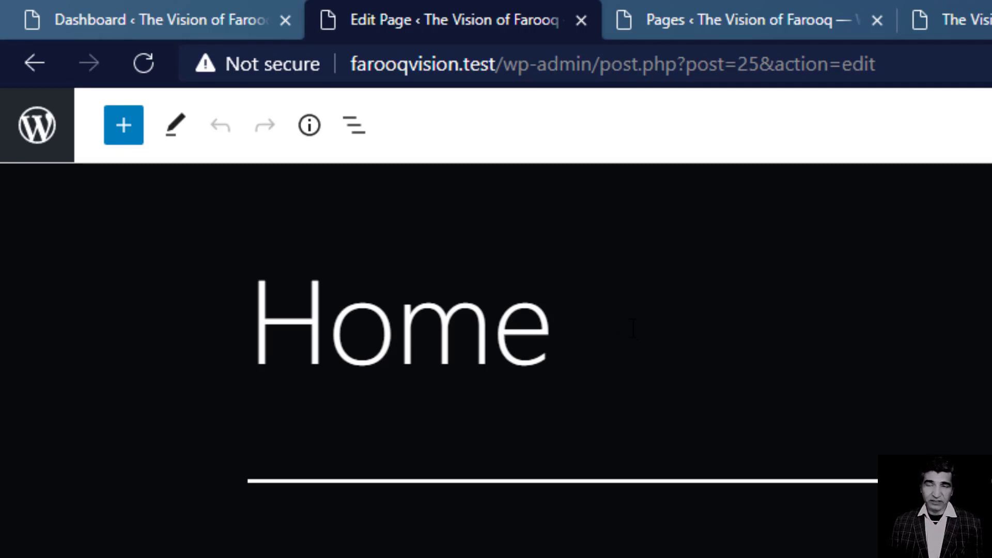
{"action": "left_click", "coordinate": [134, 133]}
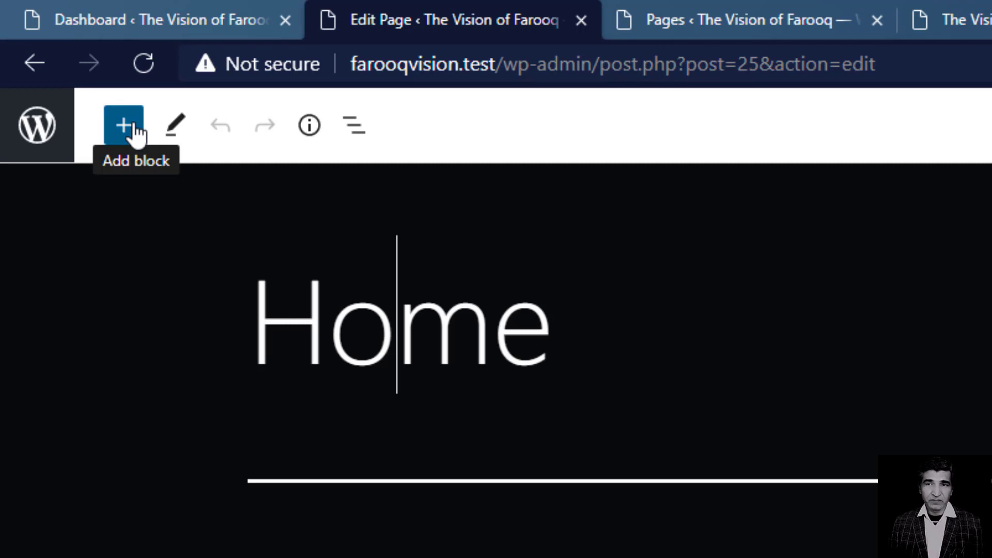
{"action": "scroll", "coordinate": [260, 543], "scroll_direction": "down", "scroll_amount": 10}
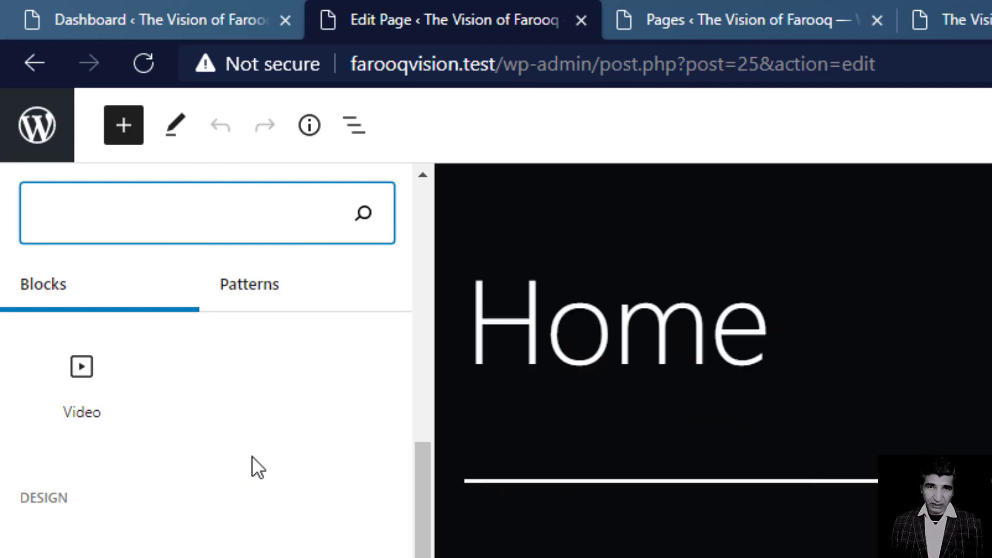
{"action": "scroll", "coordinate": [252, 456], "scroll_direction": "down", "scroll_amount": 5}
{"action": "scroll", "coordinate": [252, 456], "scroll_direction": "down", "scroll_amount": 6}
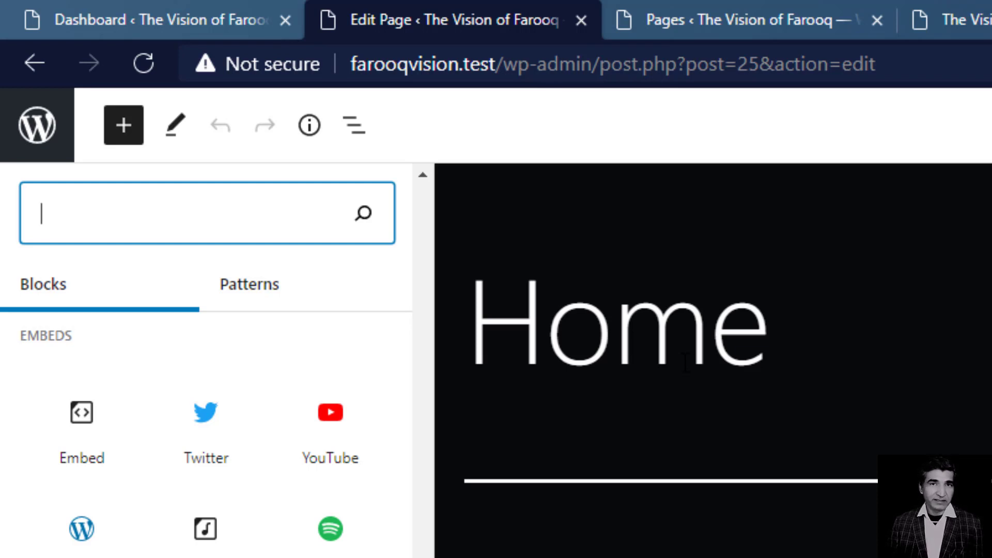
{"action": "scroll", "coordinate": [367, 434], "scroll_direction": "down", "scroll_amount": 5}
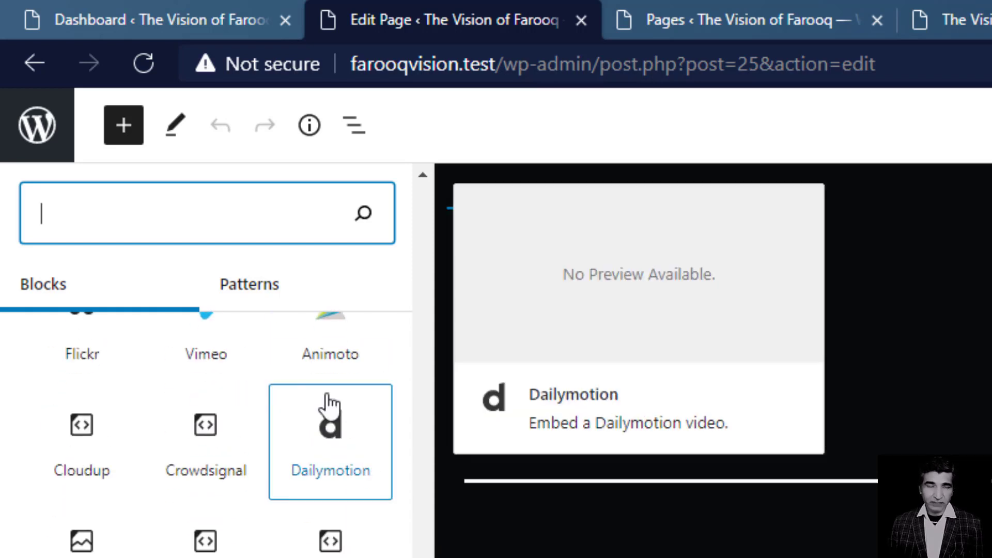
{"action": "scroll", "coordinate": [321, 363], "scroll_direction": "up", "scroll_amount": 8}
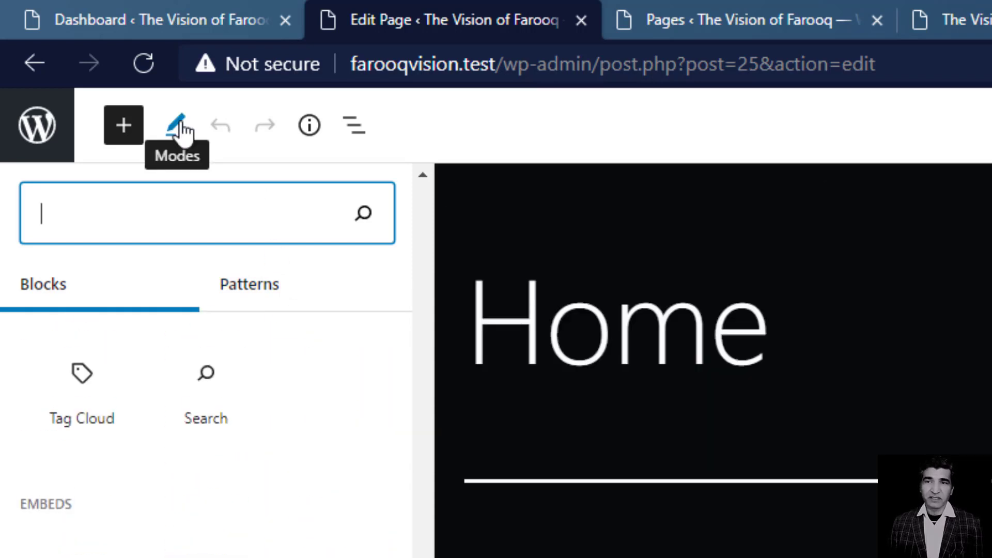
Review the editor's Edit and Select modes and the Home page's content details
{"action": "left_click", "coordinate": [181, 125]}
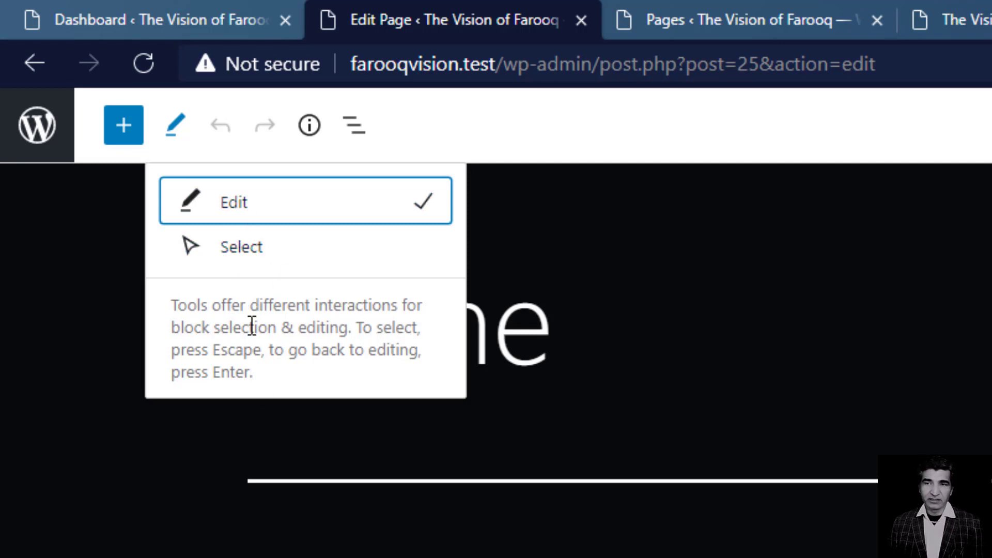
{"action": "left_click", "coordinate": [212, 138]}
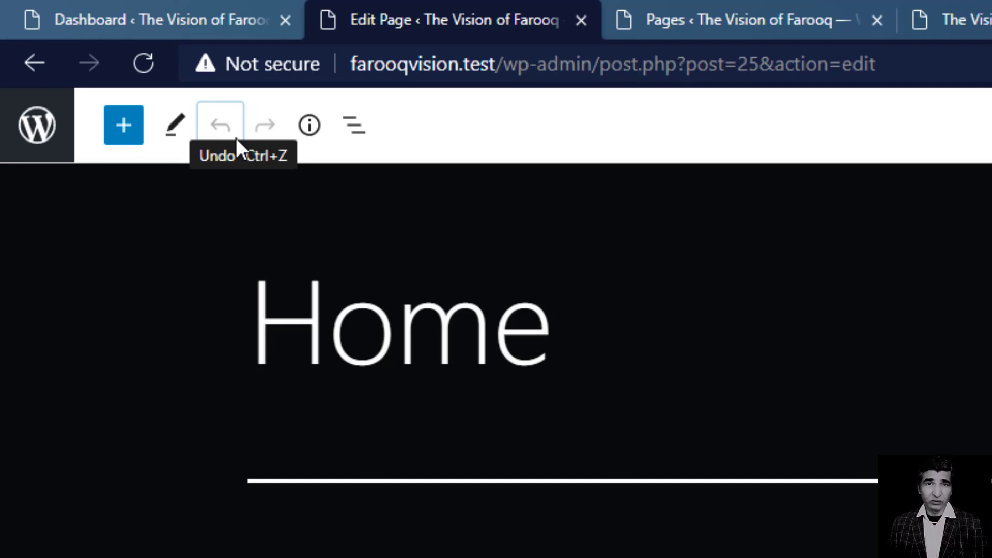
{"action": "left_click", "coordinate": [308, 126]}
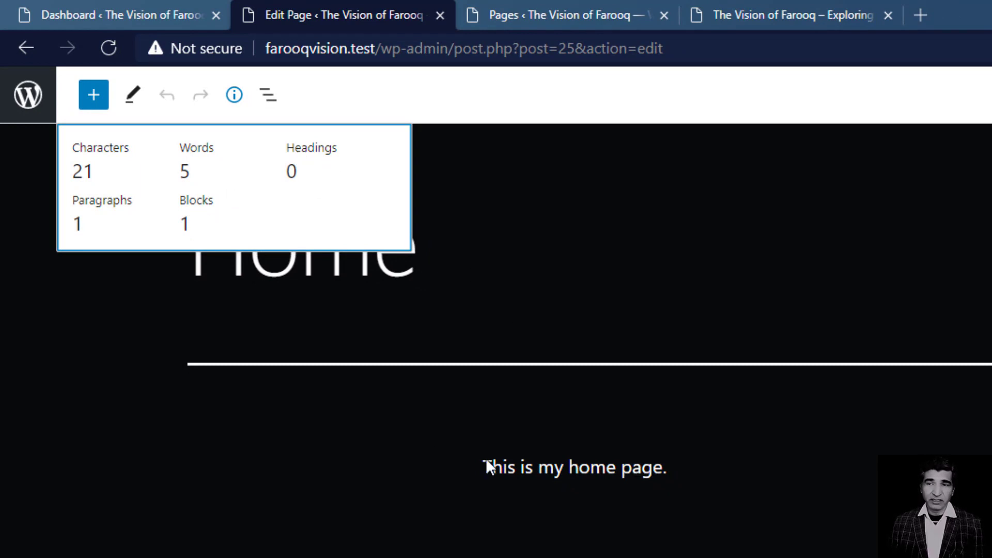
Select the paragraph "This is my home page." and view the page's block list, closing it when done
{"action": "left_click", "coordinate": [509, 468]}
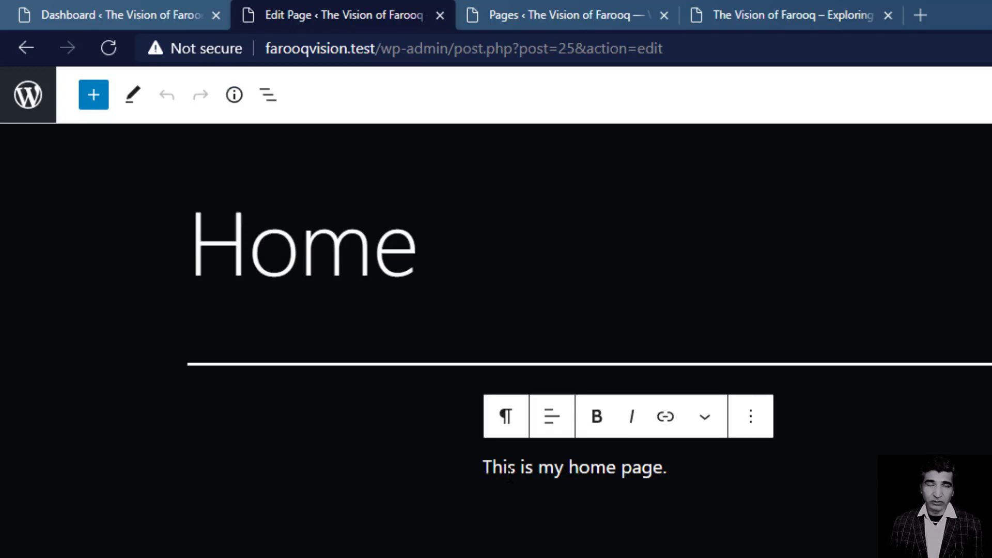
{"action": "left_click", "coordinate": [269, 99]}
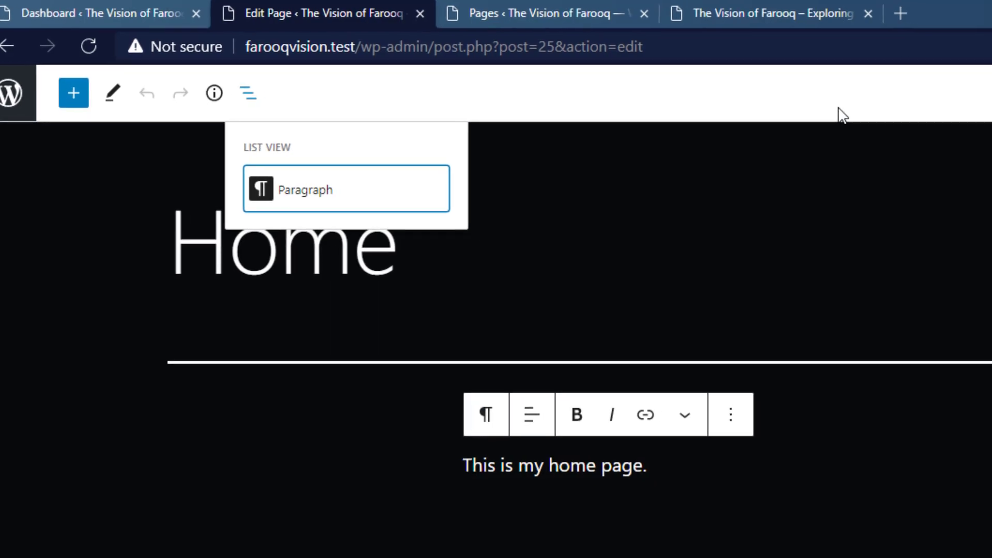
{"action": "left_click", "coordinate": [888, 98]}
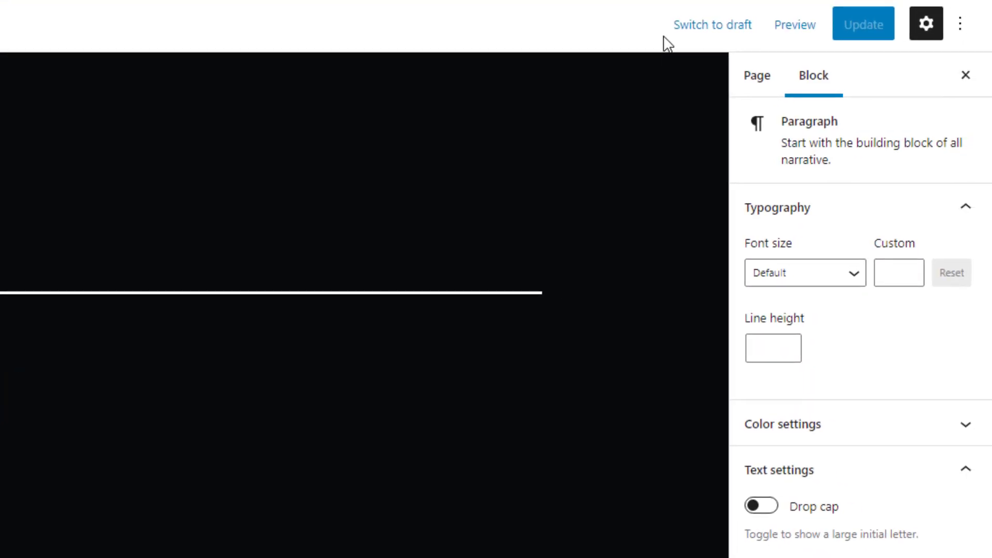
Switch the Home page to draft, check its status in the list of all pages, and return to its editor
{"action": "left_click", "coordinate": [692, 33]}
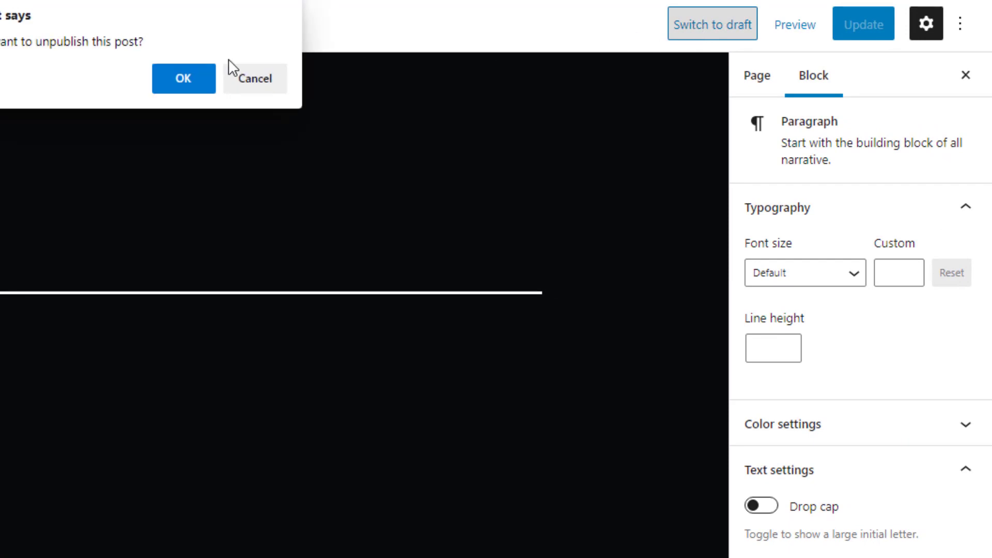
{"action": "left_click", "coordinate": [178, 76]}
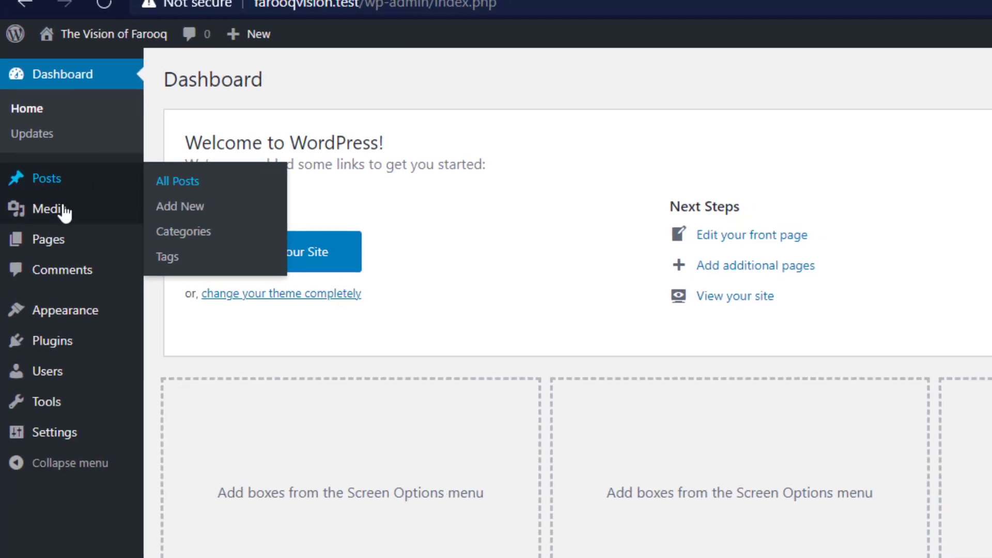
{"action": "mouse_move", "coordinate": [60, 276]}
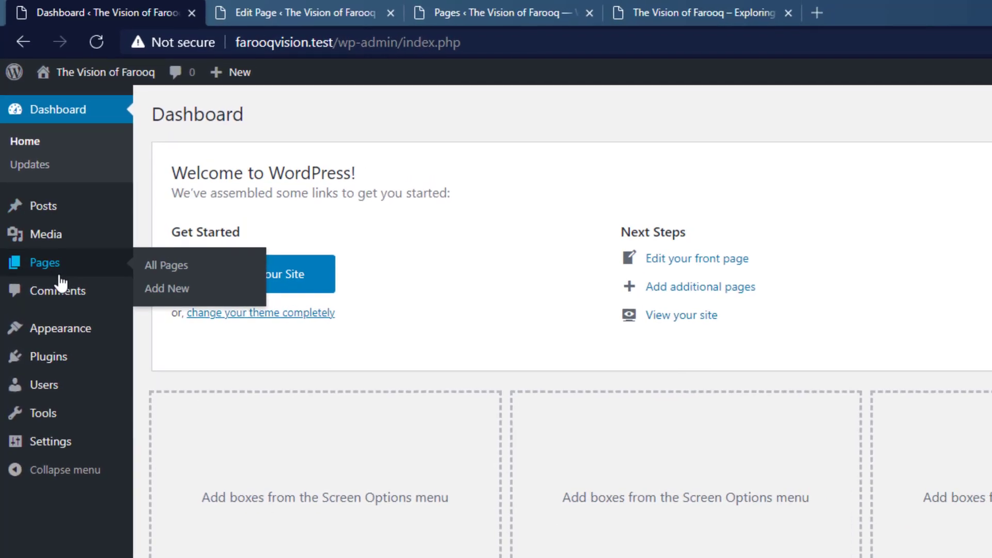
{"action": "left_click", "coordinate": [161, 269]}
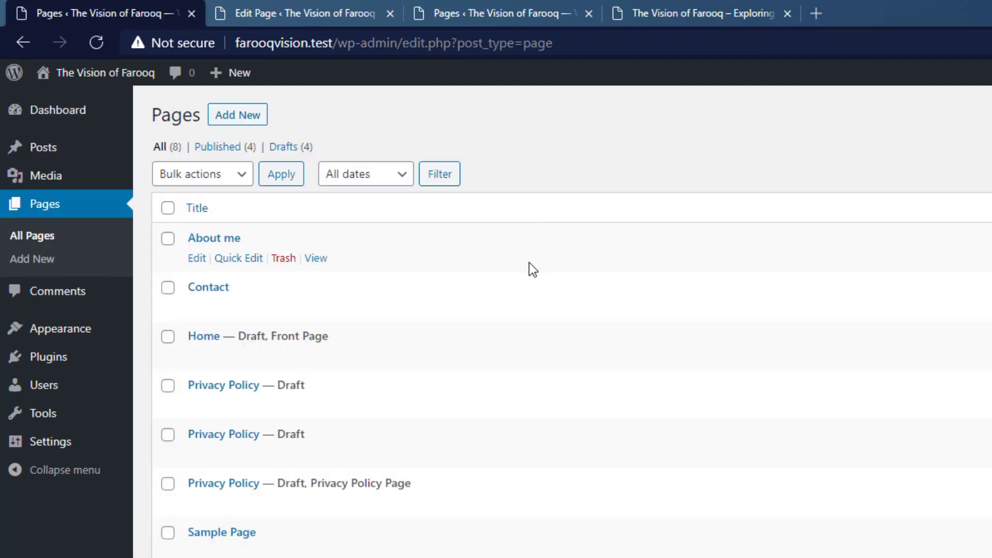
{"action": "mouse_move", "coordinate": [237, 362]}
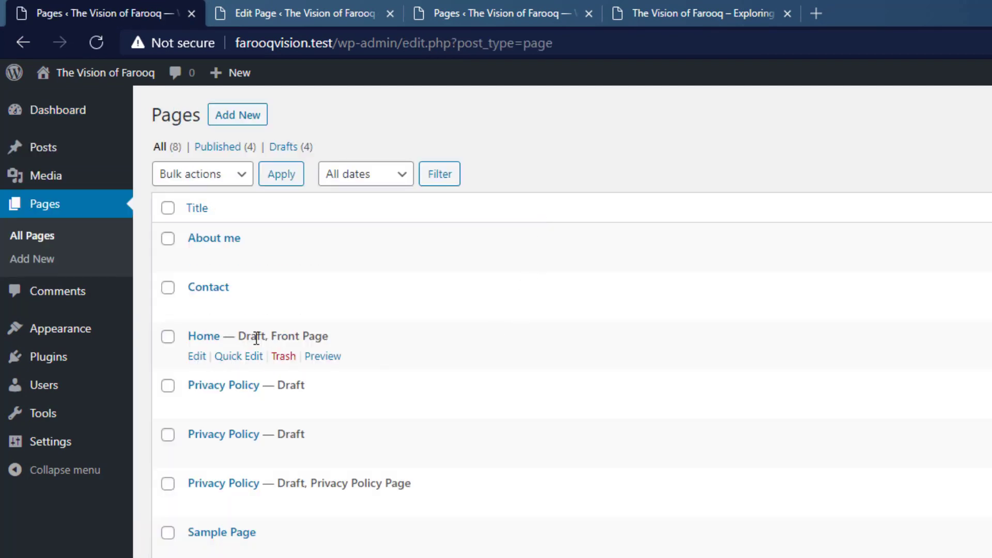
{"action": "left_click", "coordinate": [256, 6]}
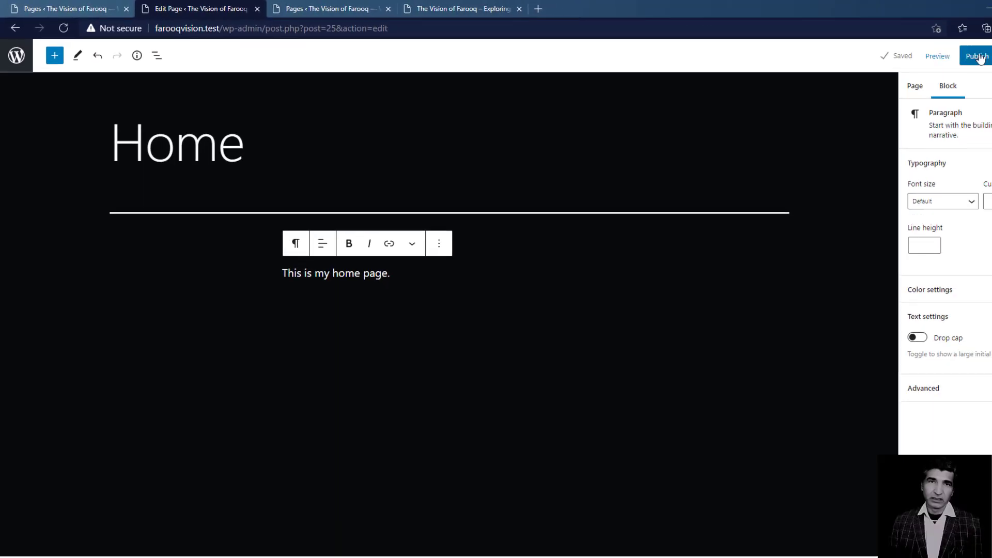
Publish the Home page with public visibility and close the publishing confirmation
{"action": "left_click", "coordinate": [978, 57]}
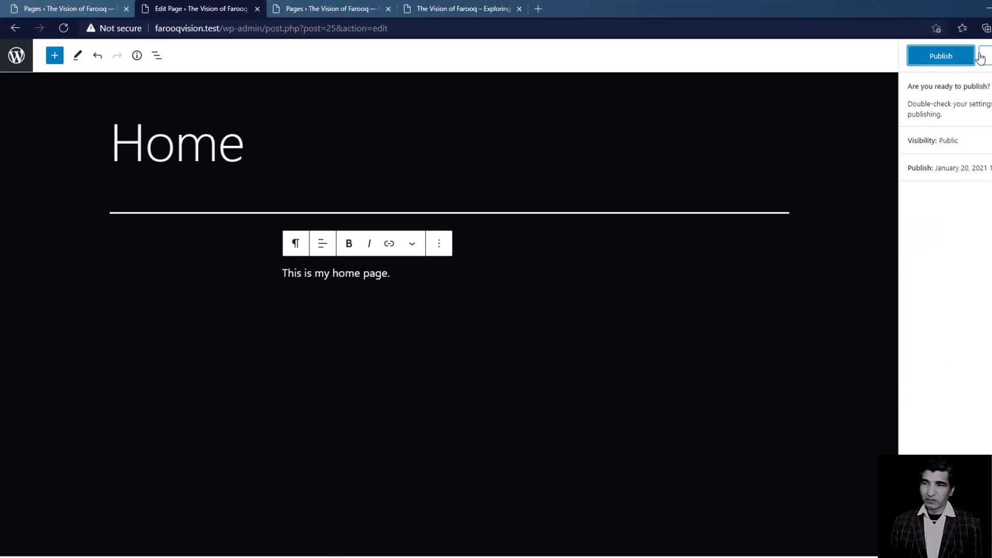
{"action": "left_click", "coordinate": [937, 57]}
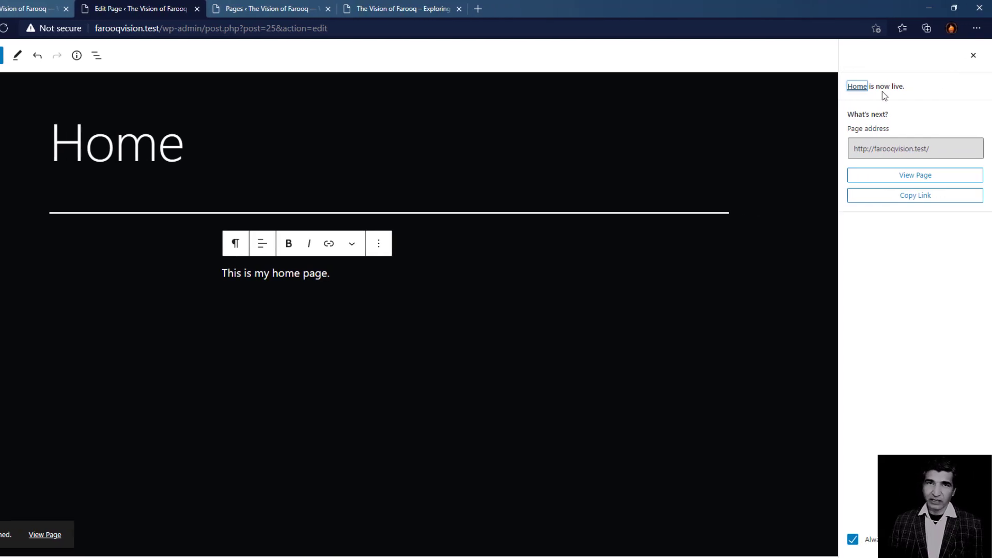
{"action": "left_click", "coordinate": [973, 56]}
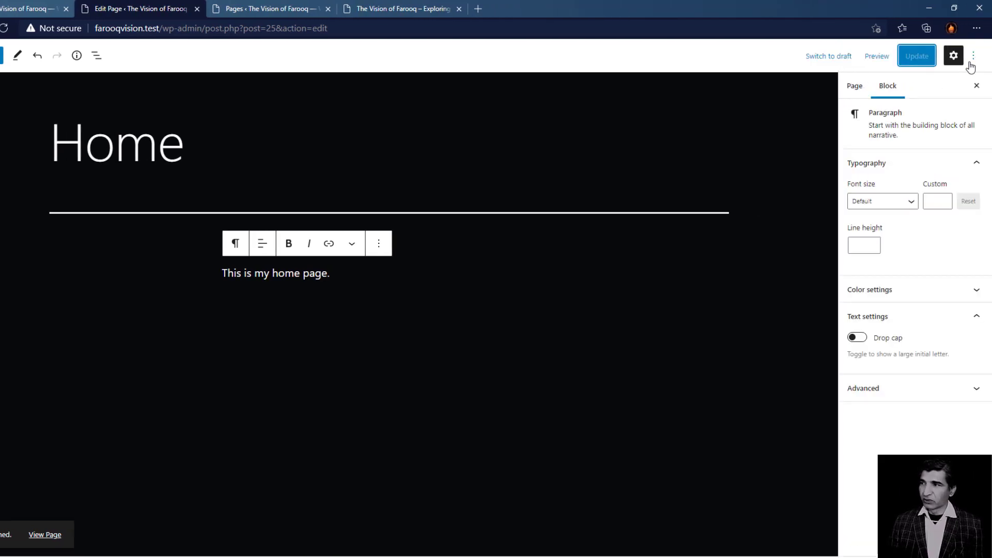
Preview the Home page in a new browser tab, and close the preview to return to the editor
{"action": "left_click", "coordinate": [875, 61]}
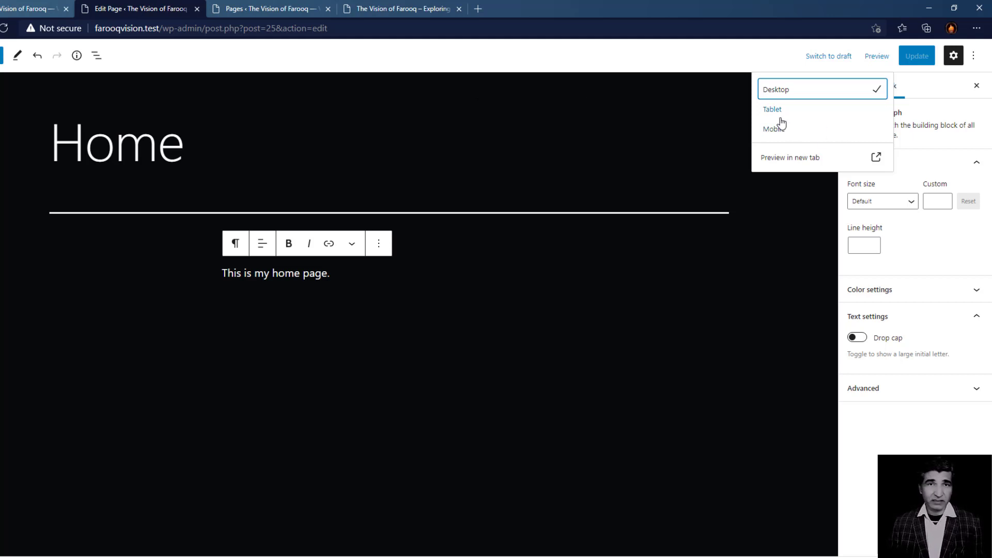
{"action": "left_click", "coordinate": [783, 159]}
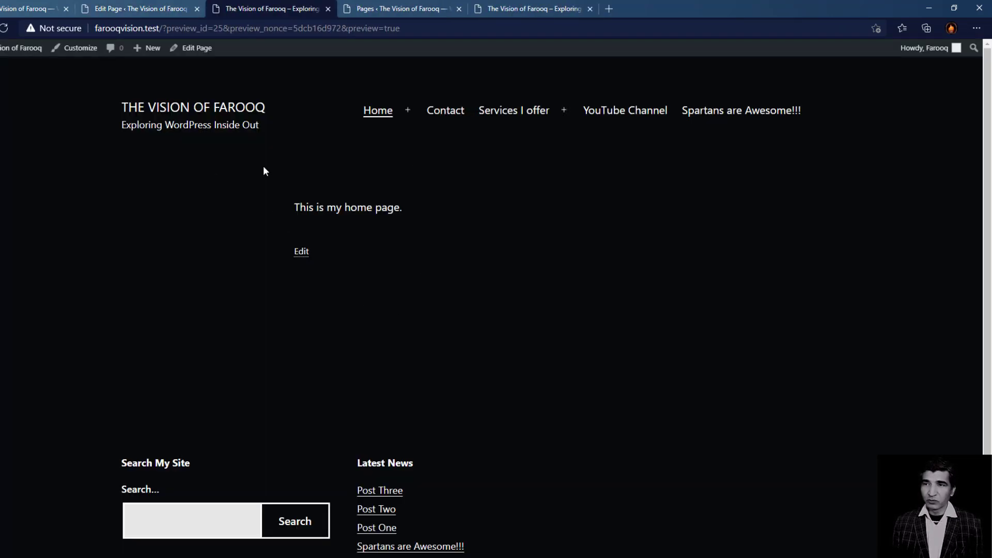
{"action": "left_click", "coordinate": [328, 9]}
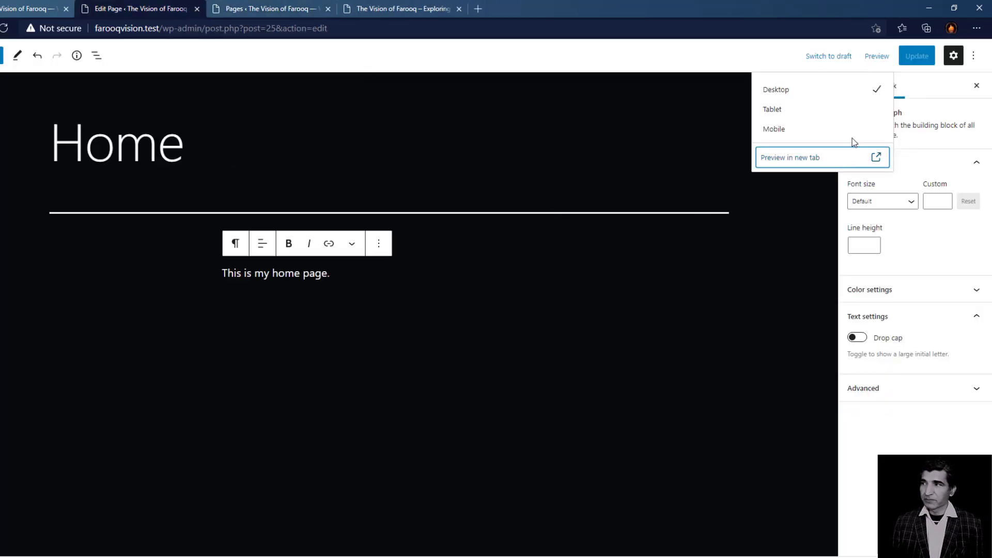
{"action": "left_click", "coordinate": [730, 67]}
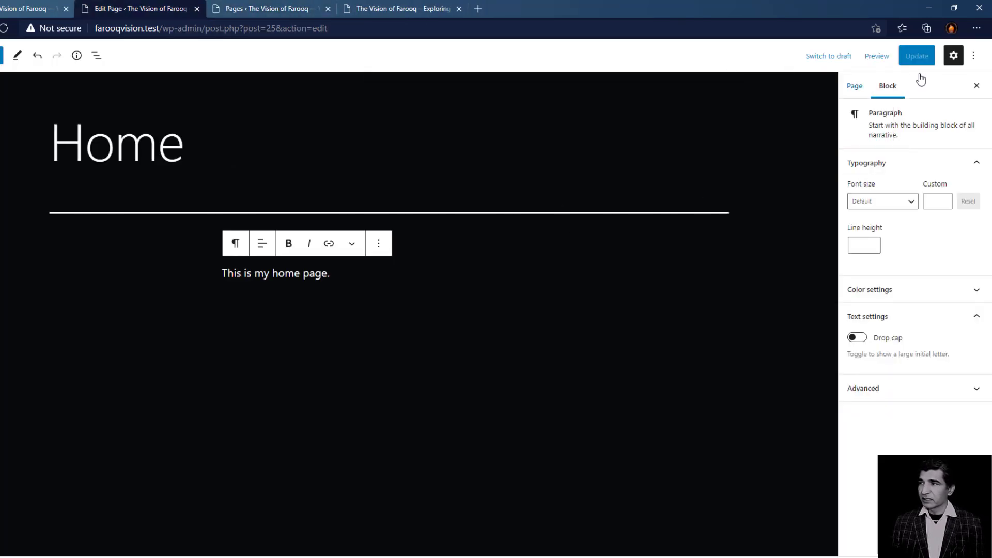
Hide and show the settings sidebar again, and switch it from the block settings to the page settings
{"action": "left_click", "coordinate": [951, 58]}
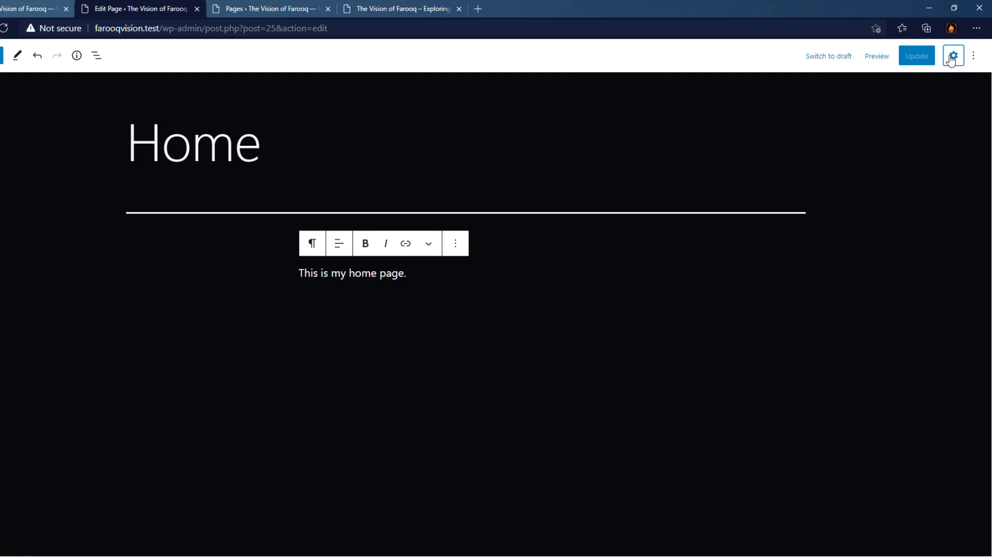
{"action": "left_click", "coordinate": [951, 58]}
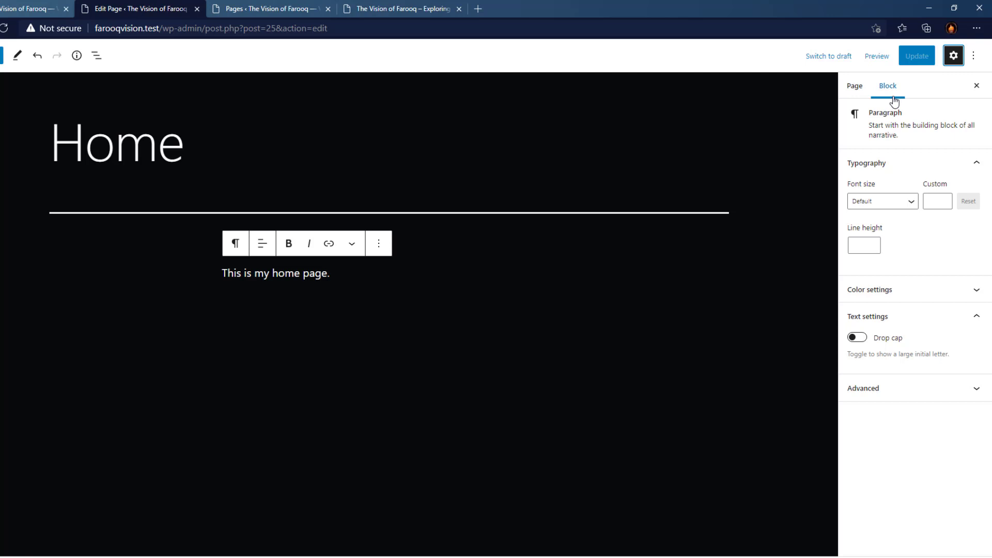
{"action": "left_click", "coordinate": [855, 88]}
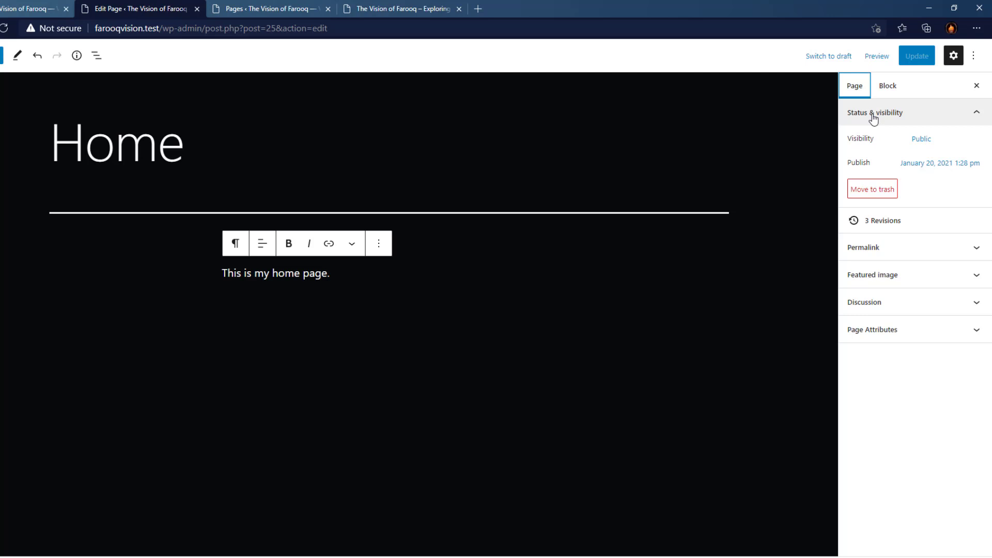
Collapse and expand the Status & visibility section of the page settings
{"action": "left_click", "coordinate": [977, 113]}
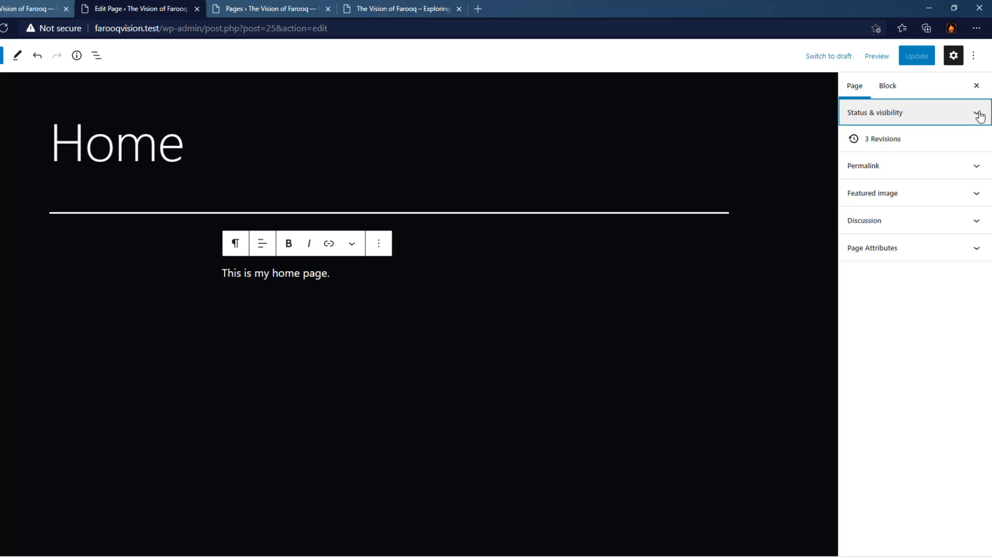
{"action": "left_click", "coordinate": [978, 113]}
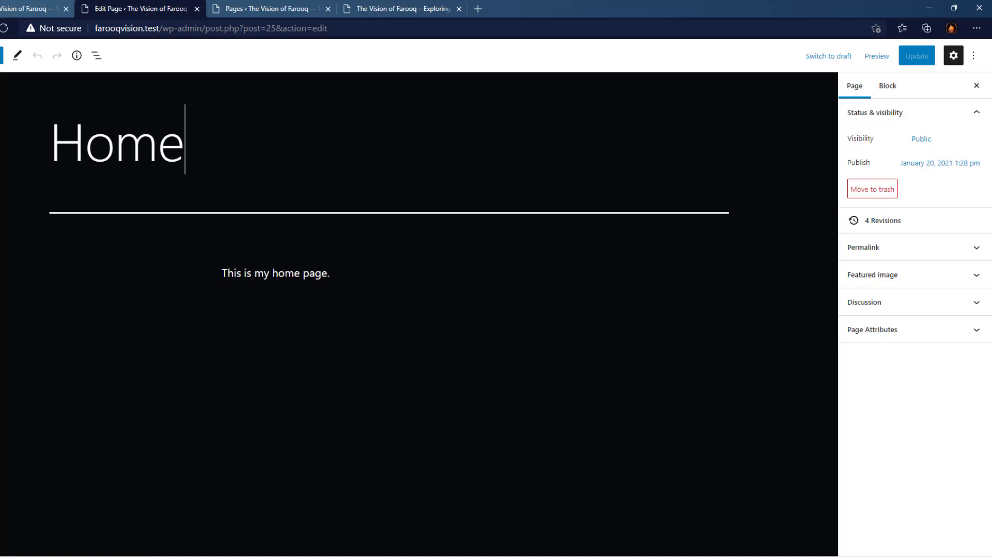
Replace the page title with "Welcome" and update the published page
{"action": "key", "text": "BackSpace"}
{"action": "key", "text": "BackSpace"}
{"action": "key", "text": "BackSpace"}
{"action": "key", "text": "BackSpace"}
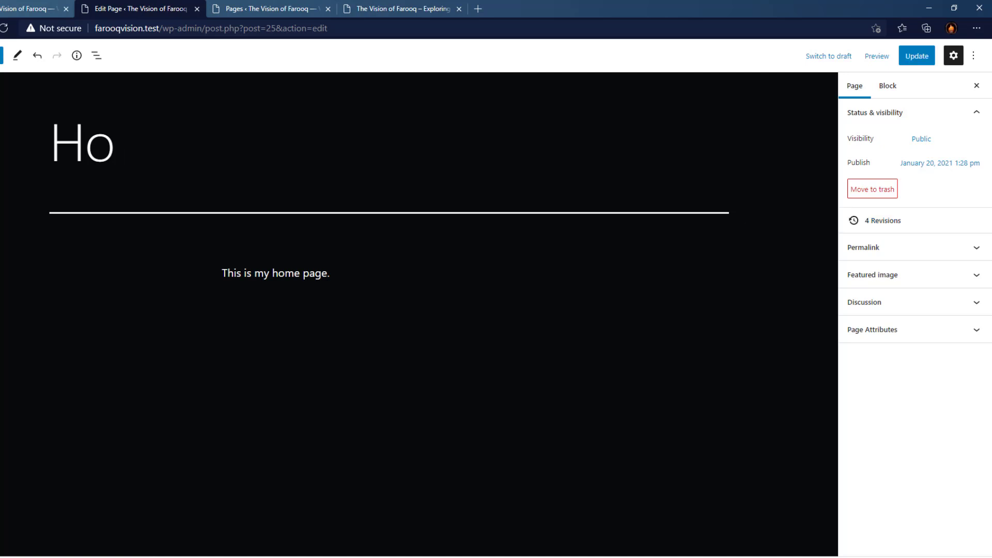
{"action": "type", "text": "Welcome"}
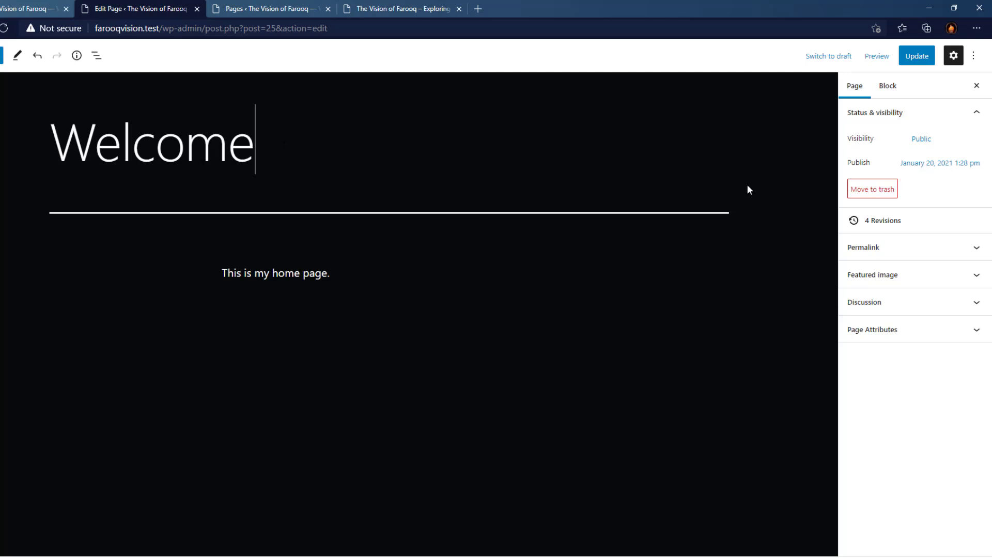
{"action": "left_click", "coordinate": [916, 60]}
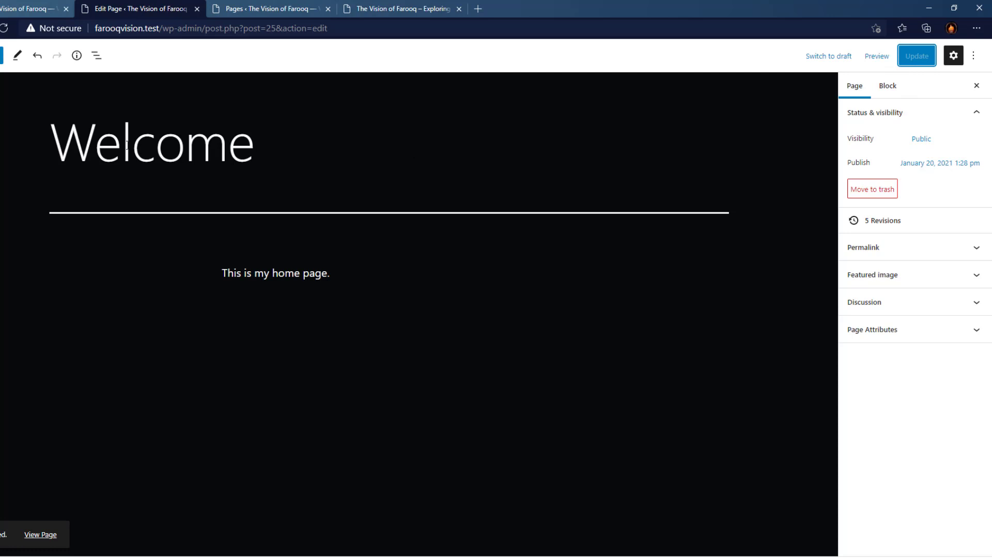
Open the page's revisions and compare the 25 Jan 17:50 revision with the current one by enabling comparison of any two revisions
{"action": "left_click", "coordinate": [889, 222]}
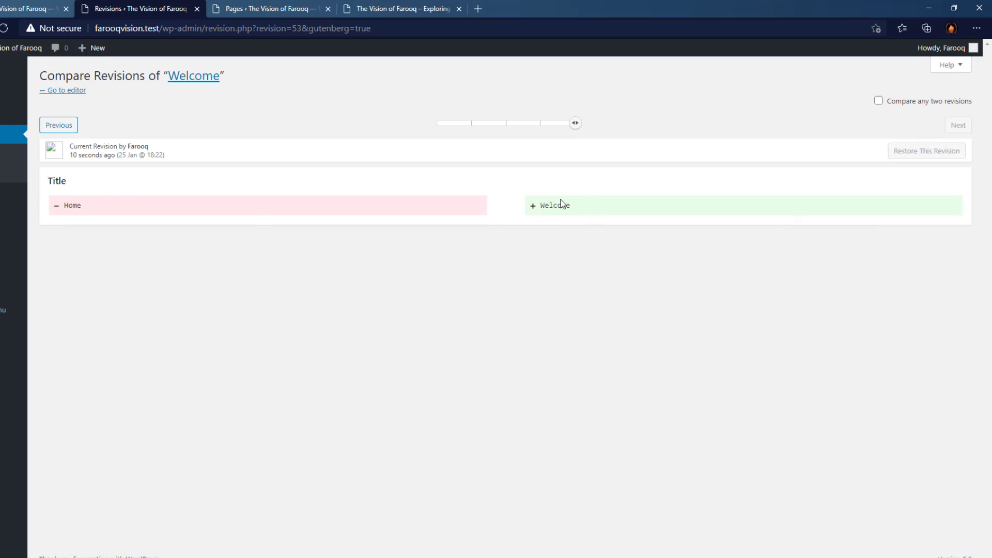
{"action": "left_click", "coordinate": [878, 101]}
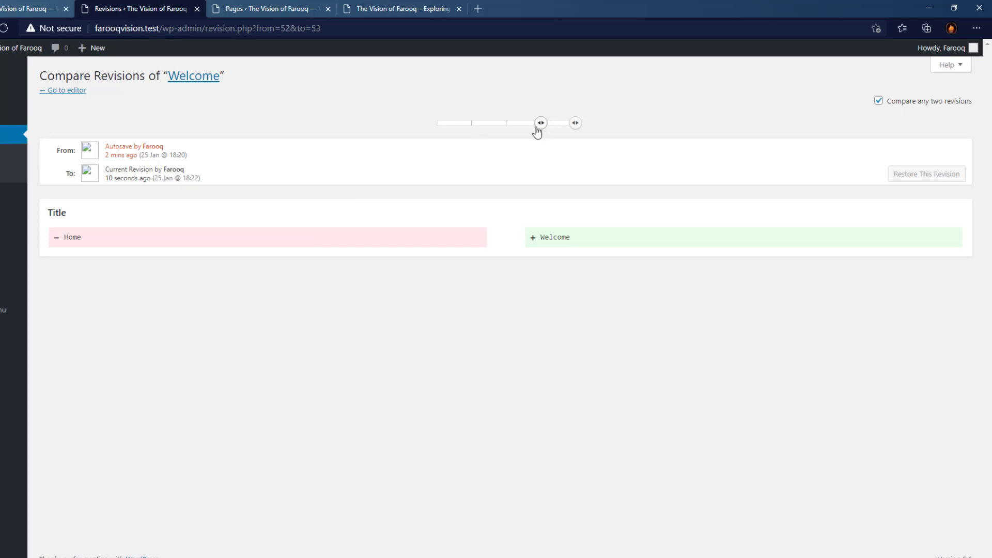
{"action": "mouse_move", "coordinate": [538, 129]}
{"action": "left_click_drag", "start_coordinate": [540, 130], "coordinate": [471, 126]}
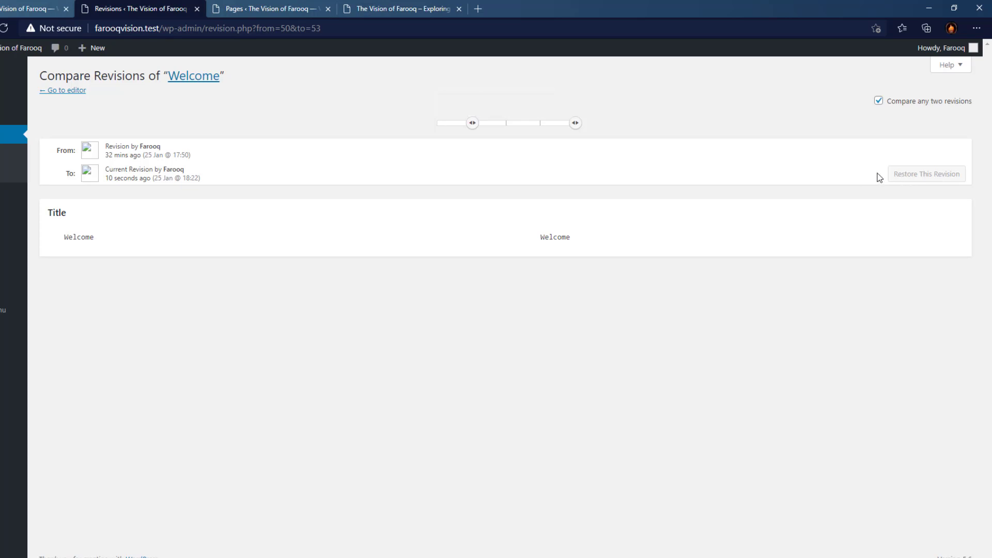
Disable two-revision comparison, view the 18:20 autosave and the current revision in turn, and return to the page editor
{"action": "left_click", "coordinate": [878, 100]}
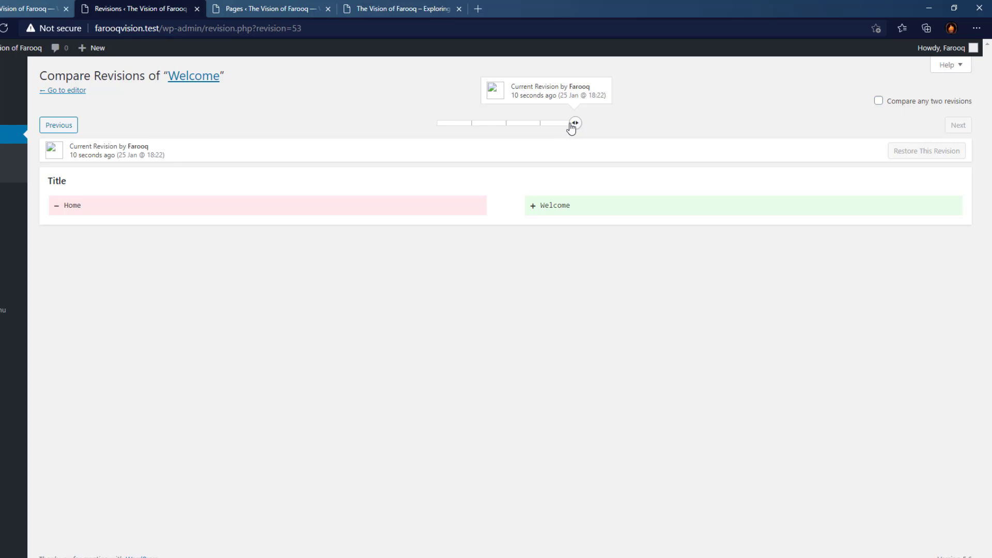
{"action": "left_click", "coordinate": [546, 125]}
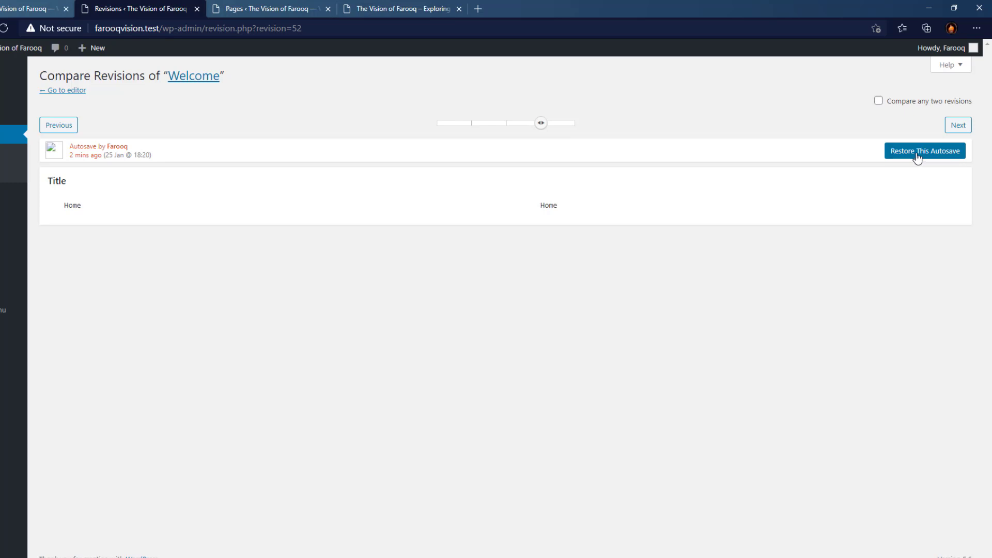
{"action": "left_click", "coordinate": [957, 126]}
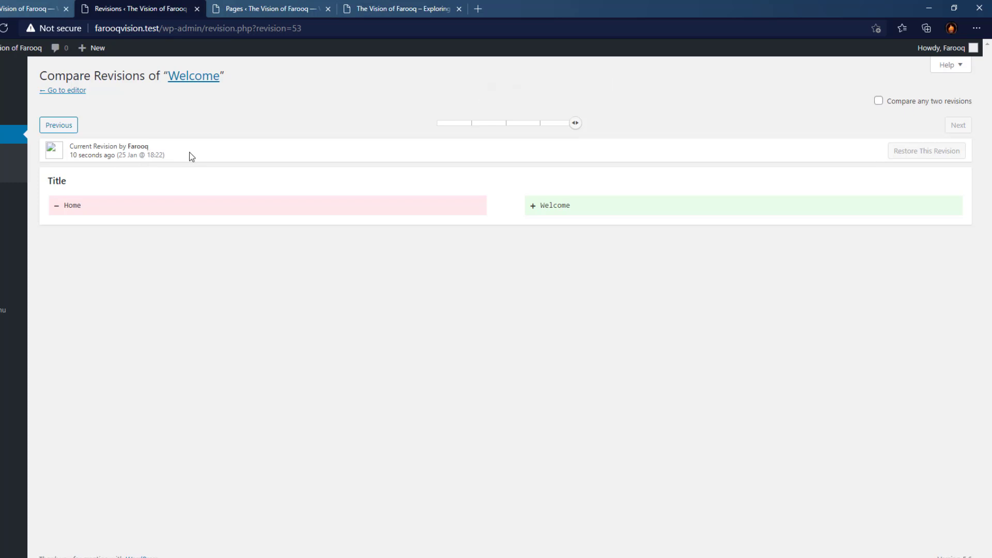
{"action": "left_click", "coordinate": [60, 92]}
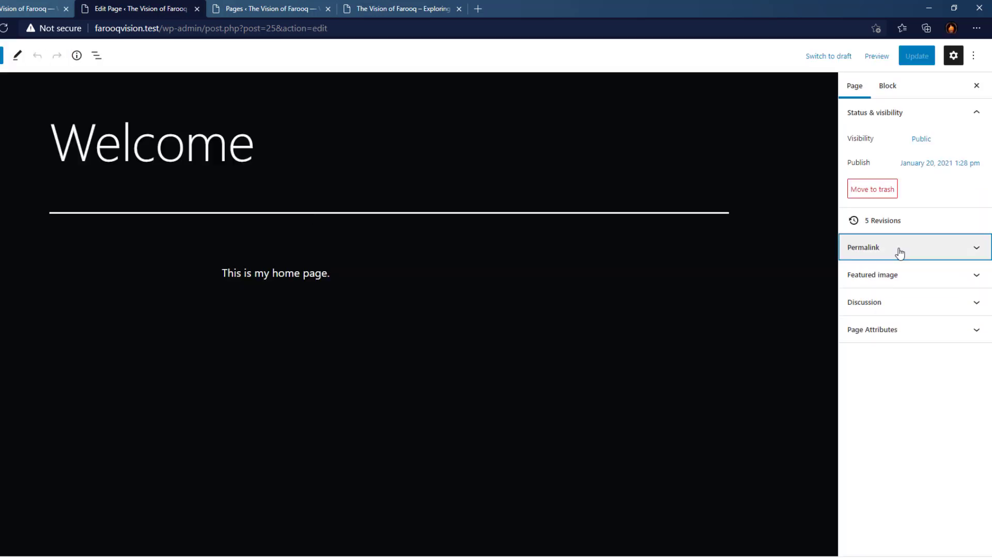
Reveal the permalink and featured image settings, and select an image in the media library but close it without setting a featured image
{"action": "left_click", "coordinate": [899, 252]}
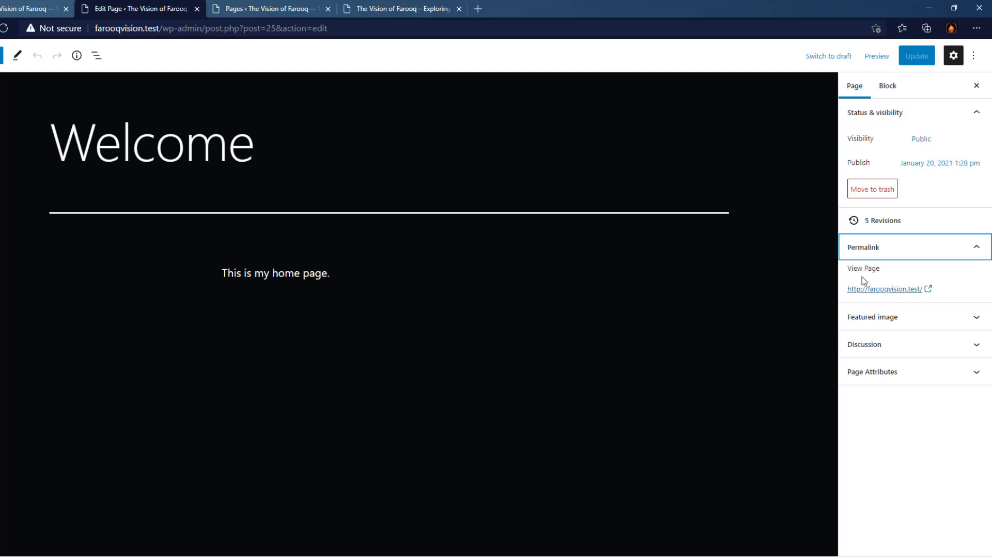
{"action": "left_click", "coordinate": [887, 319]}
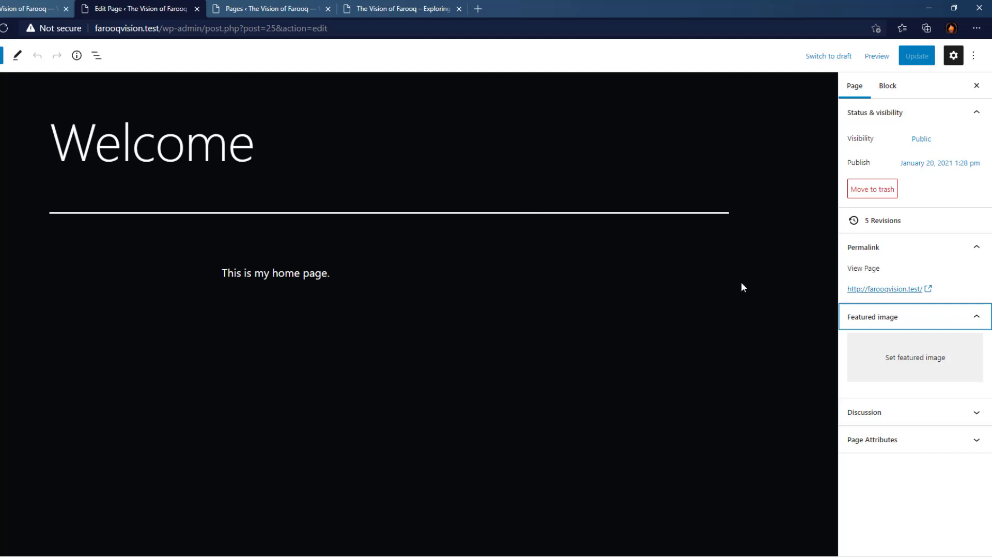
{"action": "left_click", "coordinate": [911, 363]}
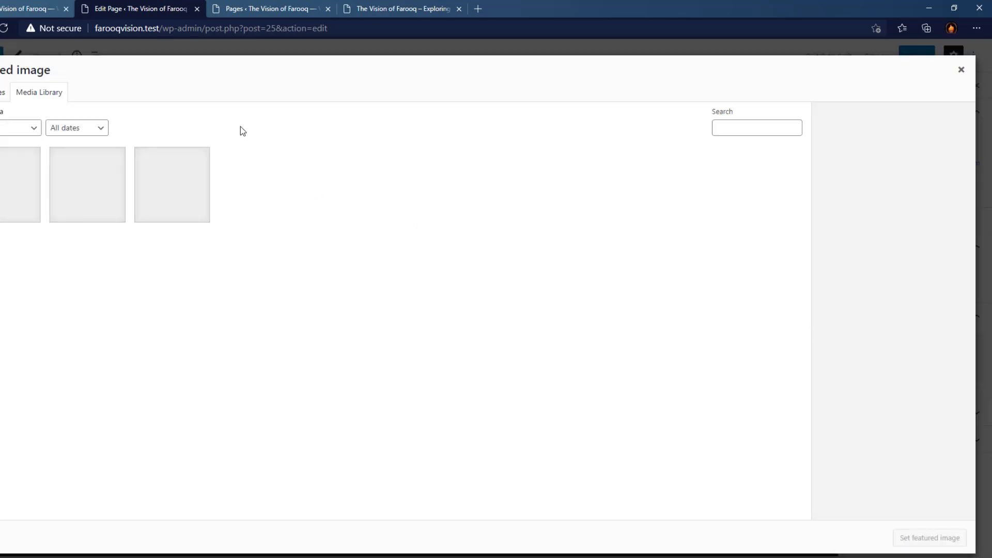
{"action": "left_click", "coordinate": [12, 176]}
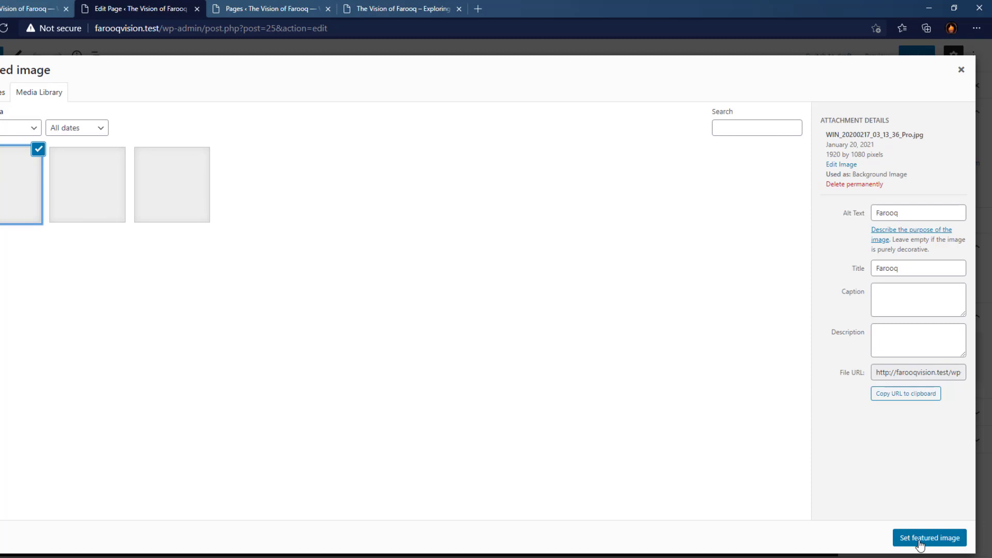
{"action": "left_click", "coordinate": [961, 71]}
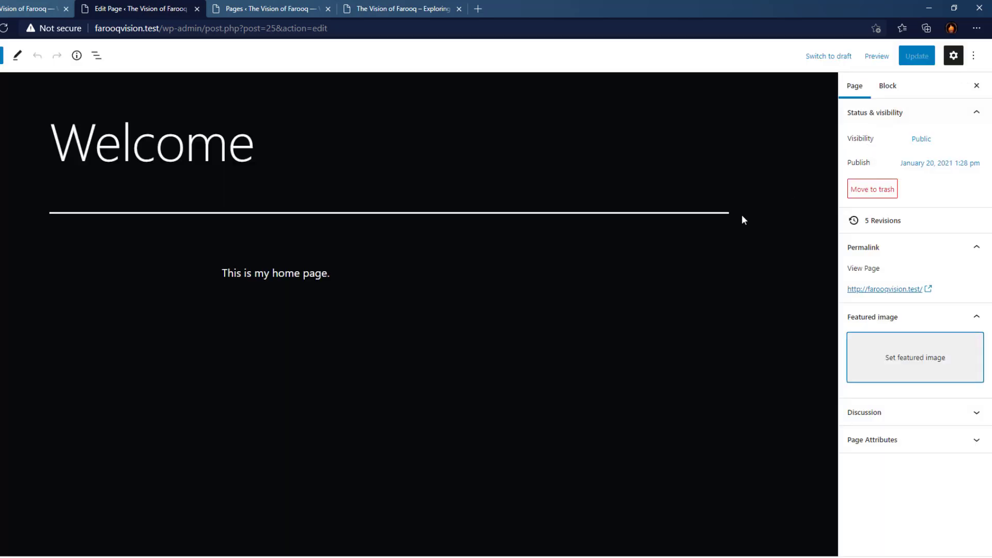
Reveal the page's Discussion and Page Attributes settings, and focus the page order value
{"action": "left_click", "coordinate": [869, 417]}
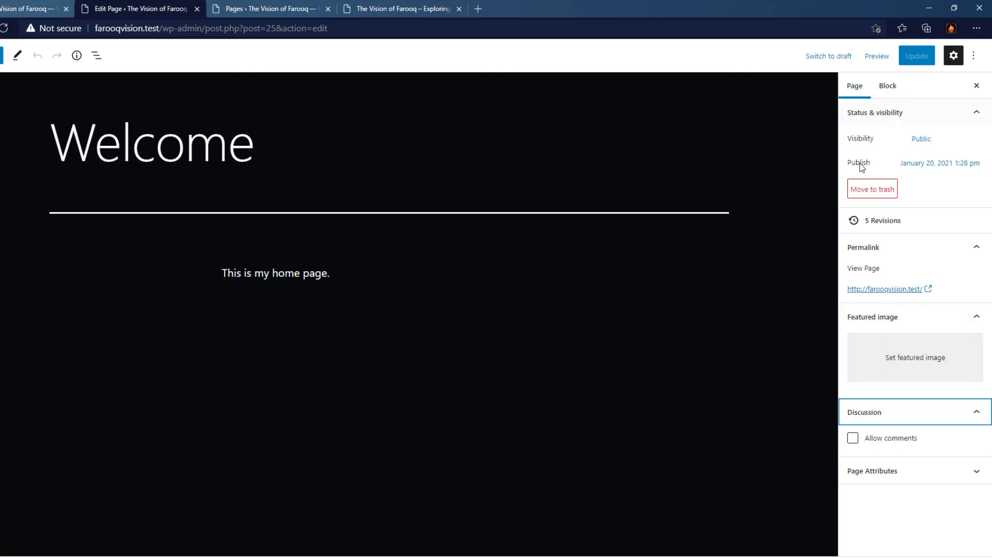
{"action": "left_click", "coordinate": [887, 472]}
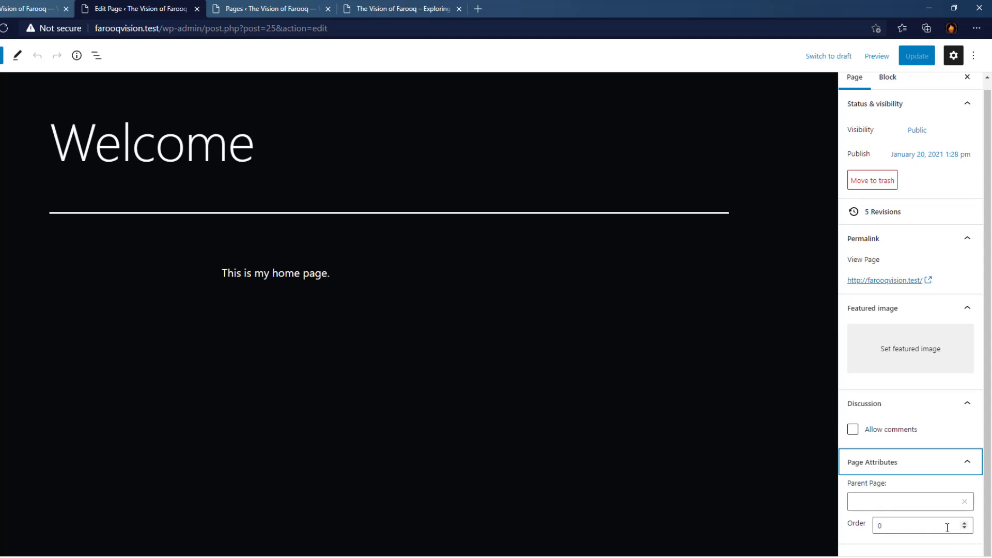
{"action": "left_click", "coordinate": [924, 524]}
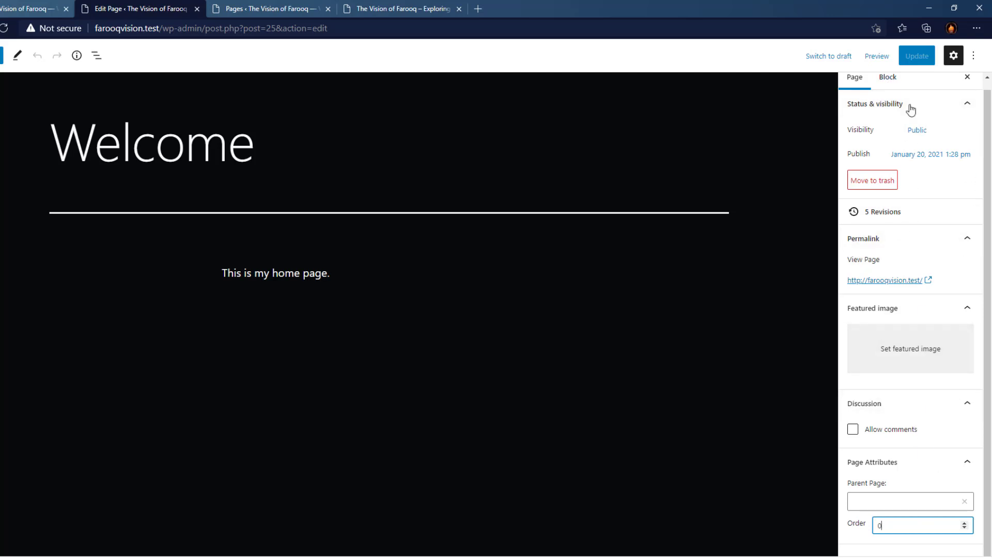
Select the "This is my home page." paragraph and examine its font size presets and custom size setting
{"action": "left_click", "coordinate": [310, 272]}
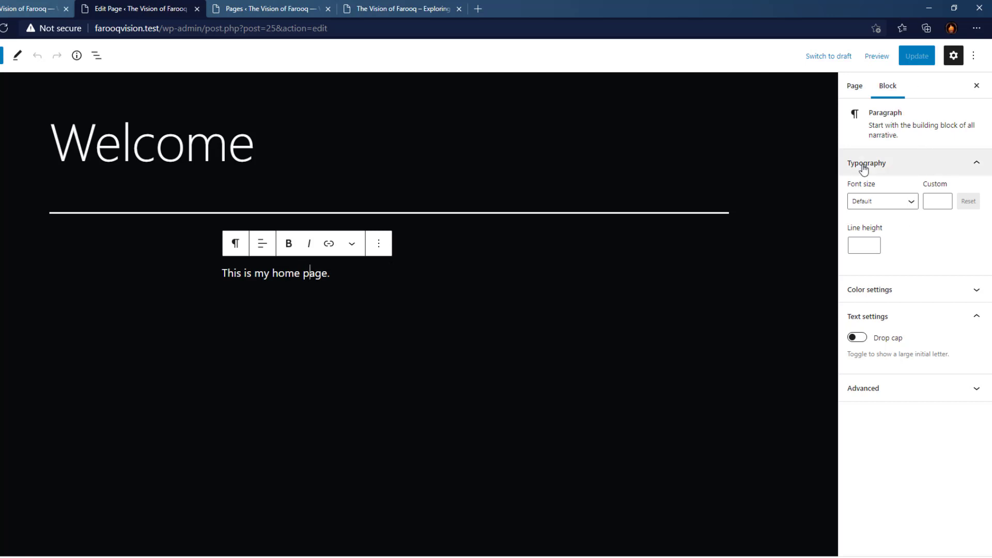
{"action": "left_click", "coordinate": [890, 207]}
{"action": "left_click", "coordinate": [890, 206]}
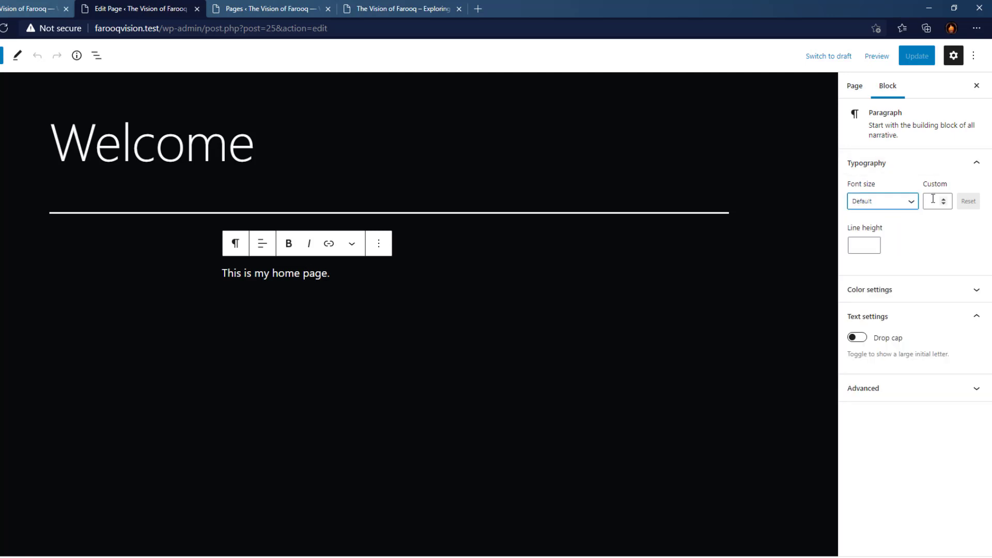
{"action": "left_click", "coordinate": [933, 201]}
Try a black and a custom red #bd0c0c background on the paragraph, and clear the background color
{"action": "left_click", "coordinate": [897, 295]}
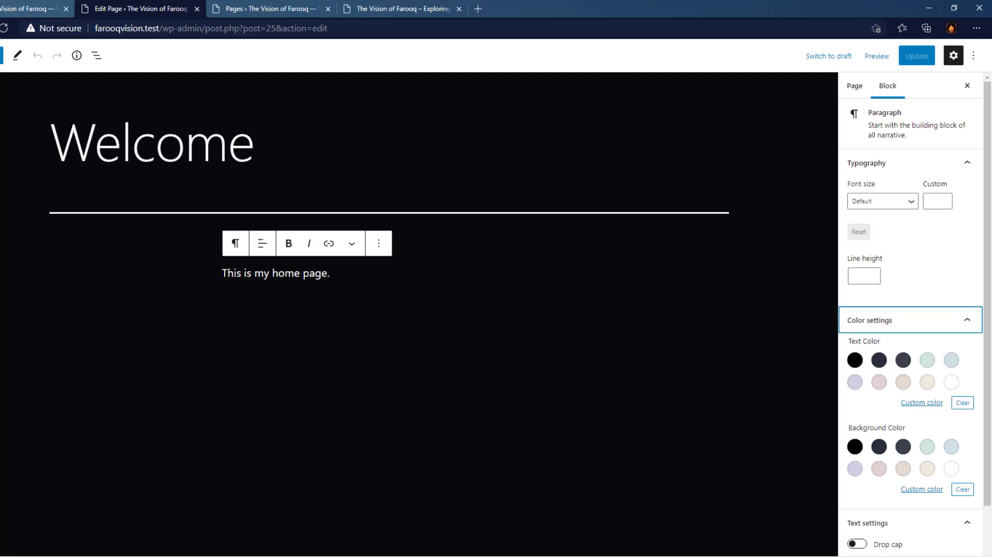
{"action": "scroll", "coordinate": [884, 364], "scroll_direction": "down", "scroll_amount": 1}
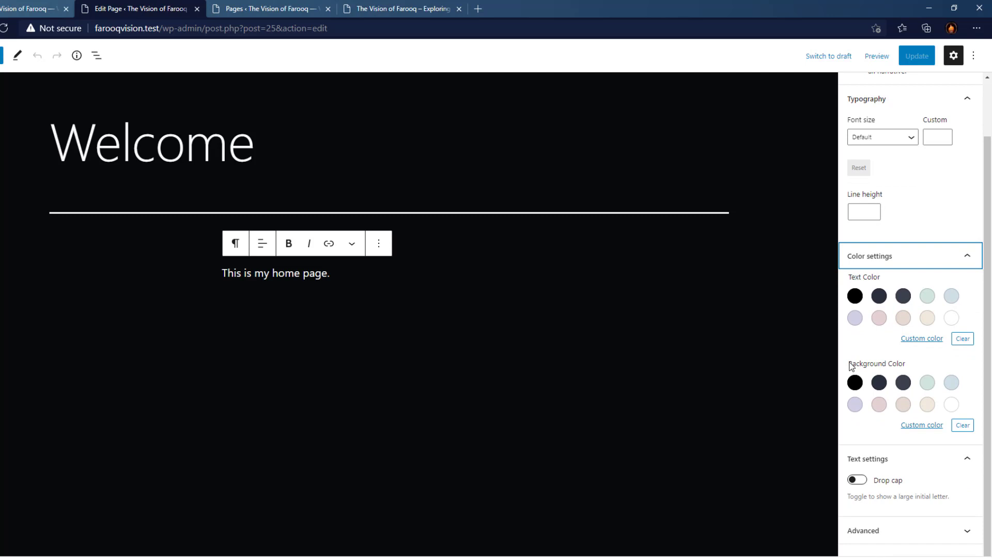
{"action": "left_click", "coordinate": [854, 383]}
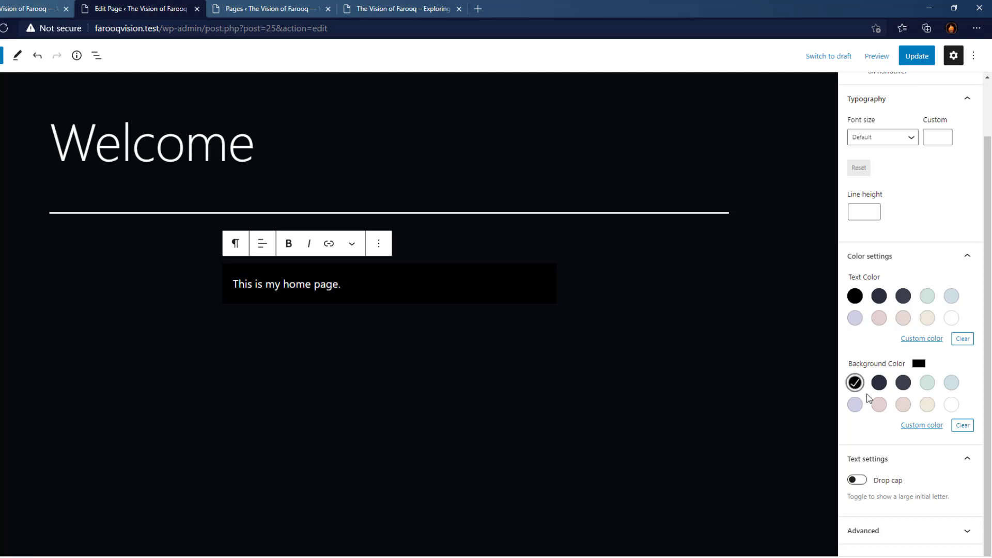
{"action": "left_click", "coordinate": [916, 431]}
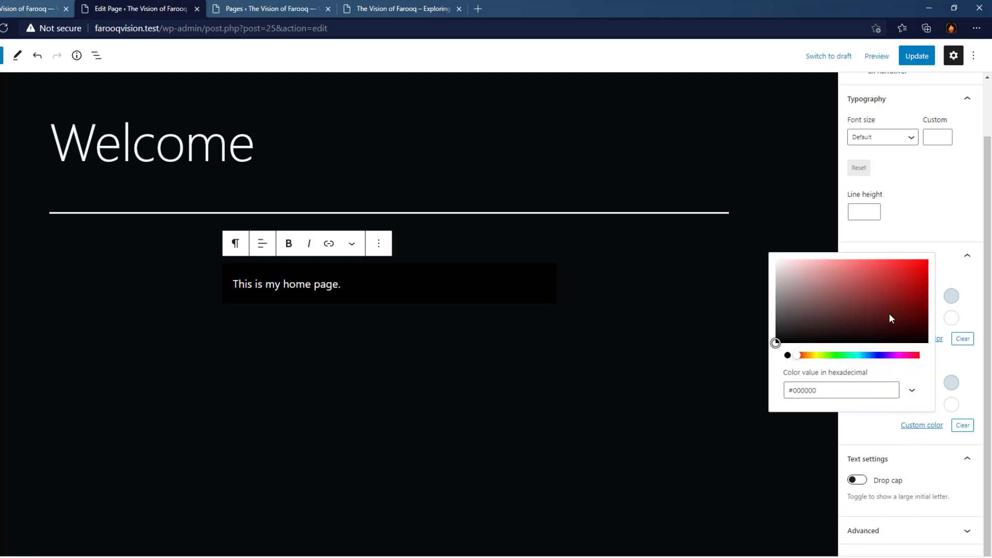
{"action": "mouse_move", "coordinate": [889, 316]}
{"action": "left_mouse_down"}
{"action": "mouse_move", "coordinate": [912, 270]}
{"action": "mouse_move", "coordinate": [835, 261]}
{"action": "mouse_move", "coordinate": [878, 281]}
{"action": "mouse_move", "coordinate": [917, 279]}
{"action": "left_mouse_up"}
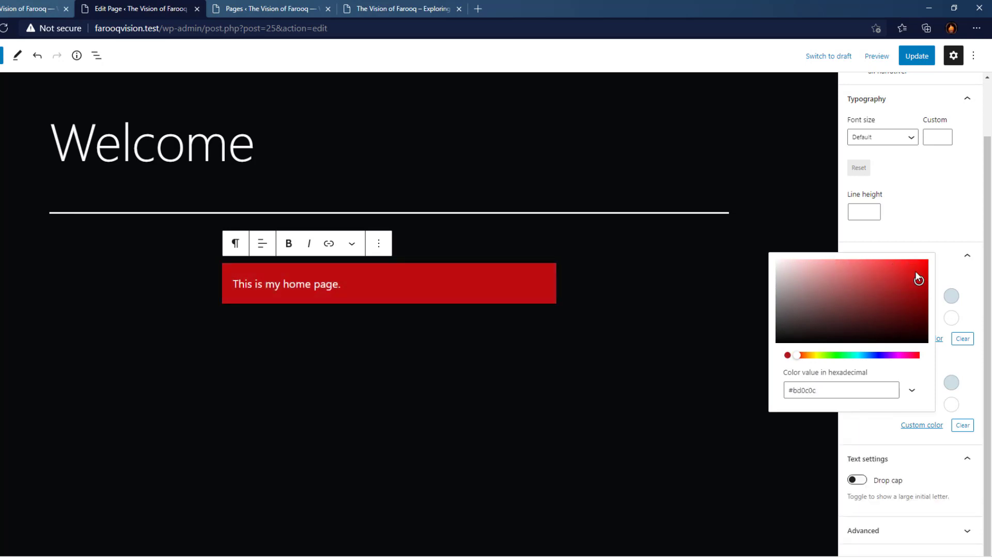
{"action": "left_click", "coordinate": [913, 238]}
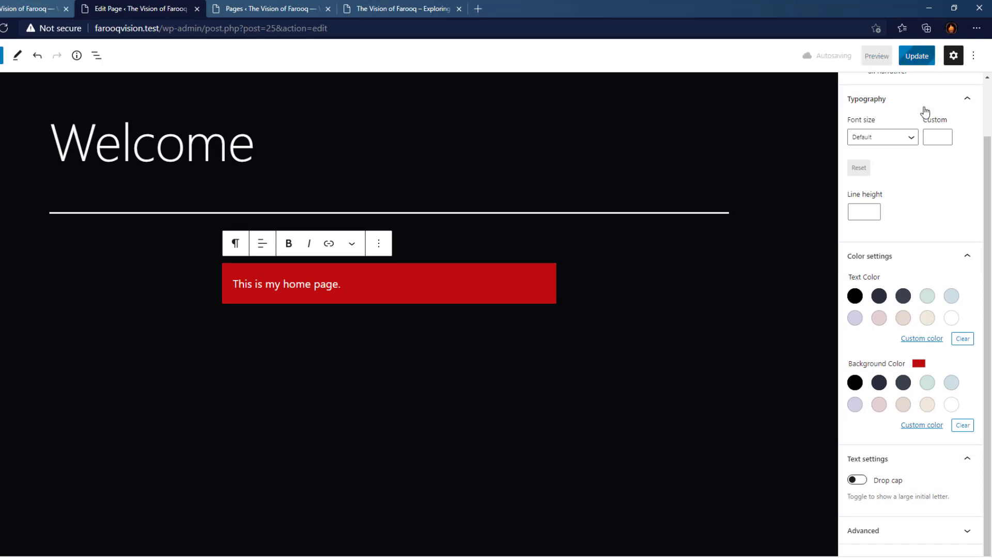
{"action": "left_click", "coordinate": [961, 426]}
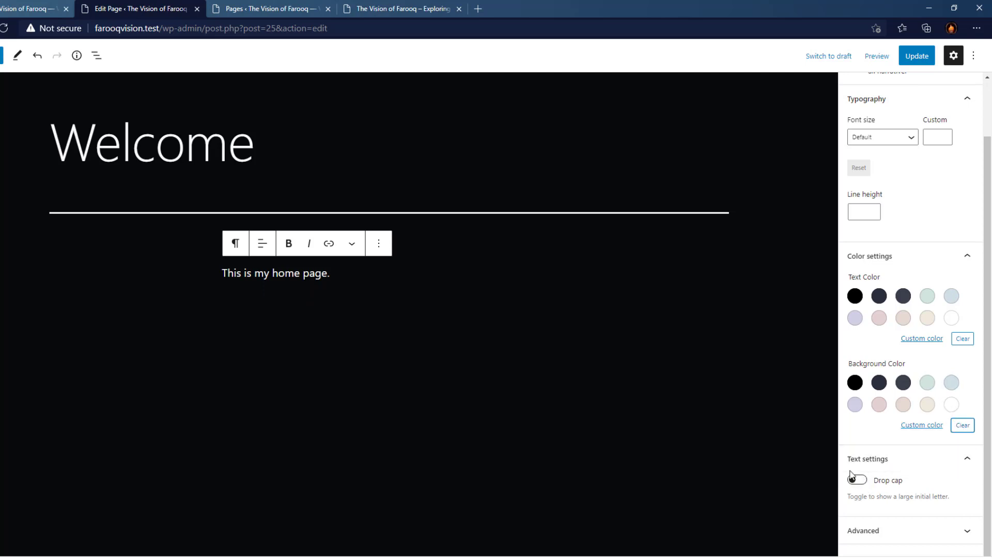
Enable the drop cap for the "This is my home page." paragraph and select its first letter to show the effect
{"action": "left_click_drag", "start_coordinate": [228, 273], "coordinate": [217, 271]}
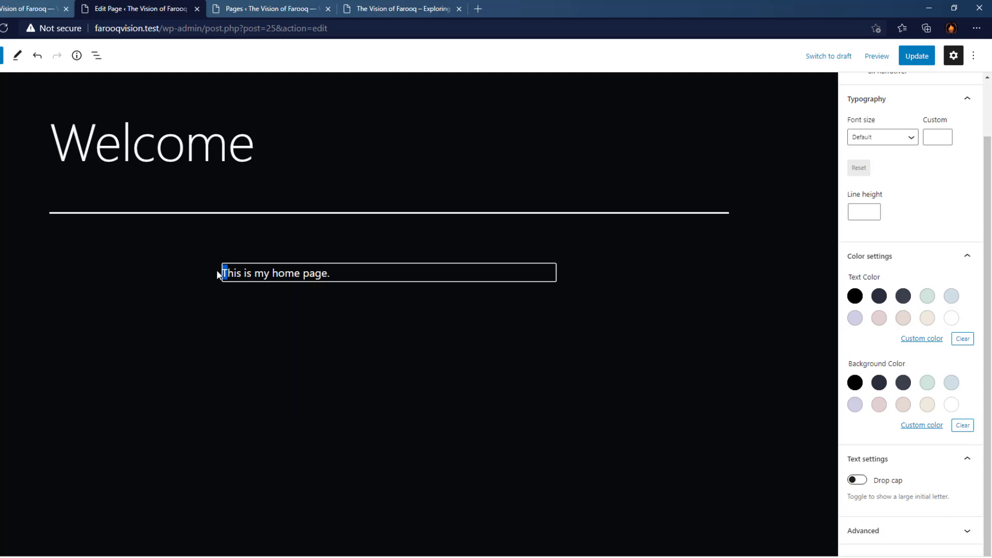
{"action": "left_click", "coordinate": [860, 480]}
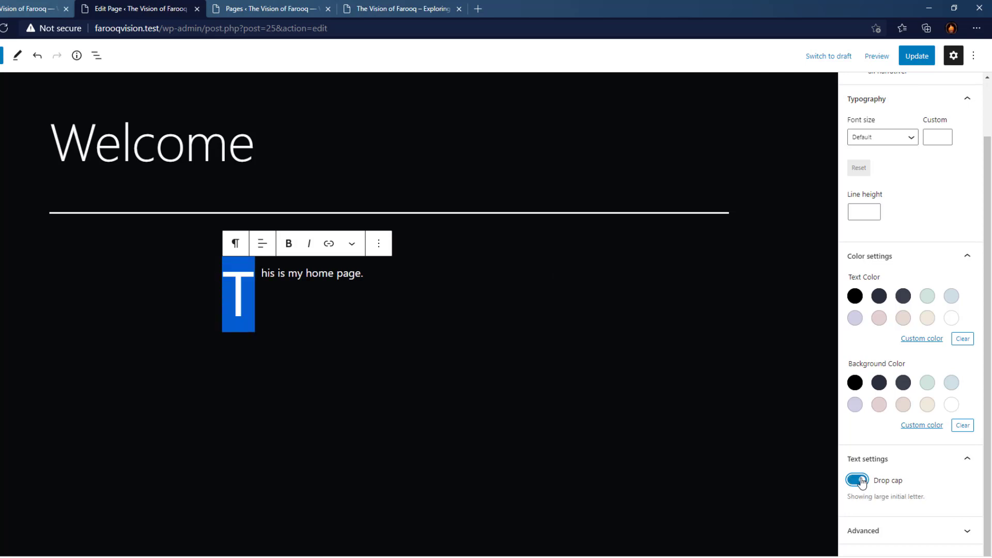
{"action": "left_click", "coordinate": [337, 273]}
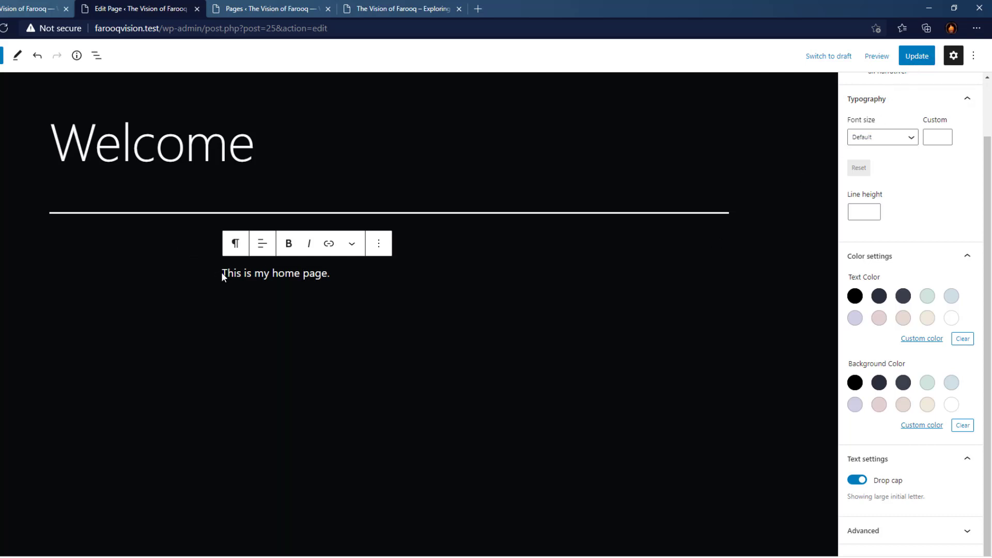
{"action": "left_click_drag", "start_coordinate": [228, 272], "coordinate": [218, 271]}
Examine the paragraph's Advanced settings for the HTML anchor and additional CSS classes, and collapse the section again
{"action": "left_click", "coordinate": [892, 531]}
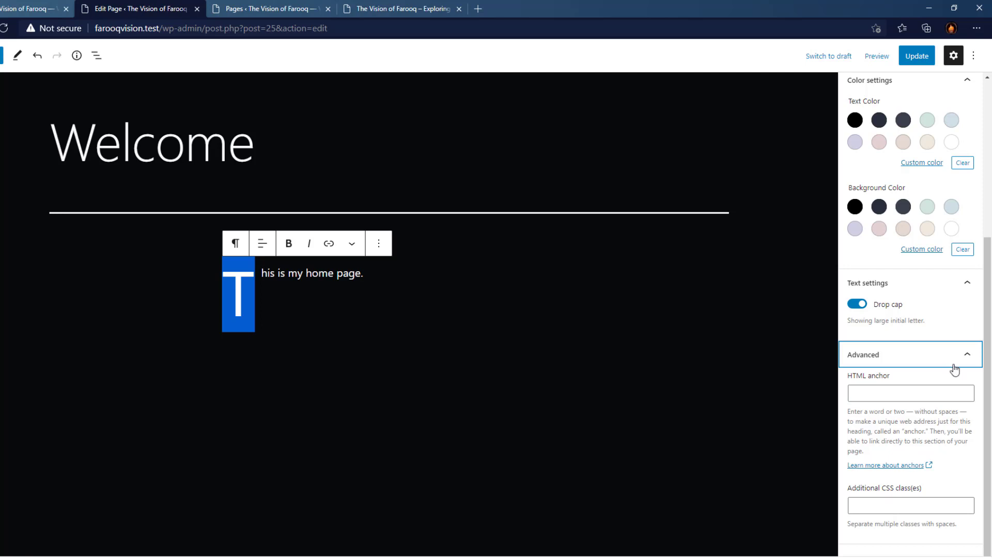
{"action": "left_click", "coordinate": [965, 355]}
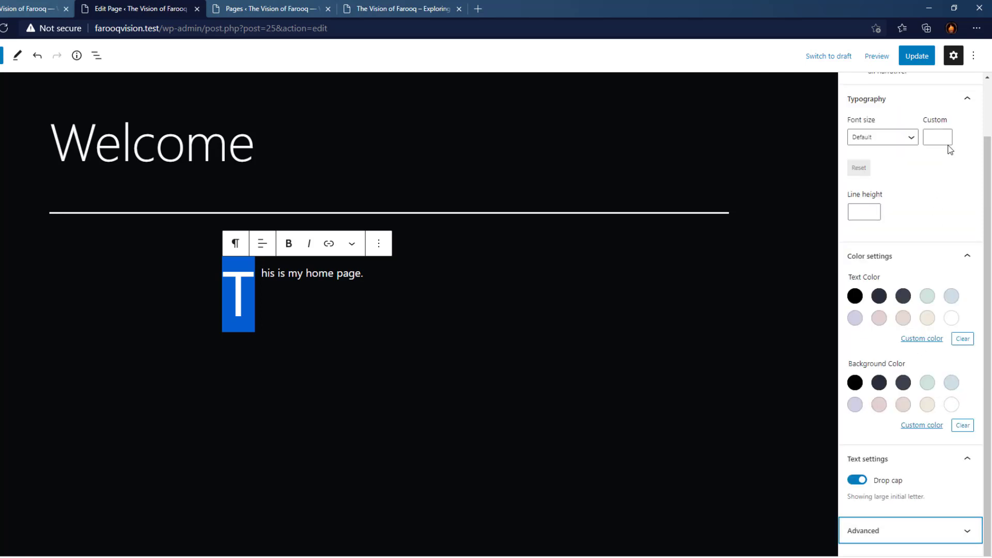
{"action": "scroll", "coordinate": [950, 212], "scroll_direction": "up", "scroll_amount": 2}
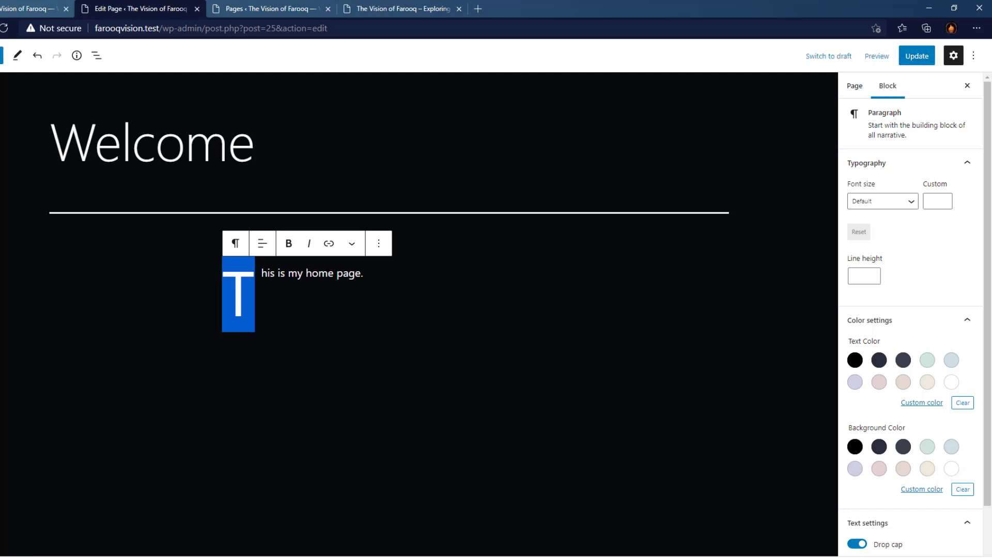
Open the list of all posts in a new browser tab and open Post Three for editing
{"action": "left_click", "coordinate": [854, 93]}
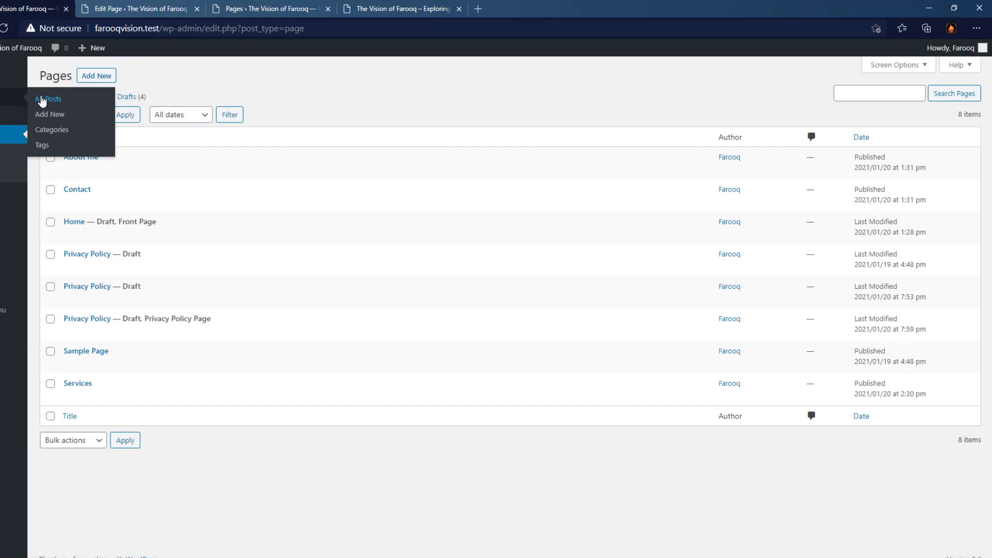
{"action": "right_click", "coordinate": [42, 98]}
{"action": "left_click", "coordinate": [56, 108]}
{"action": "left_click", "coordinate": [135, 8]}
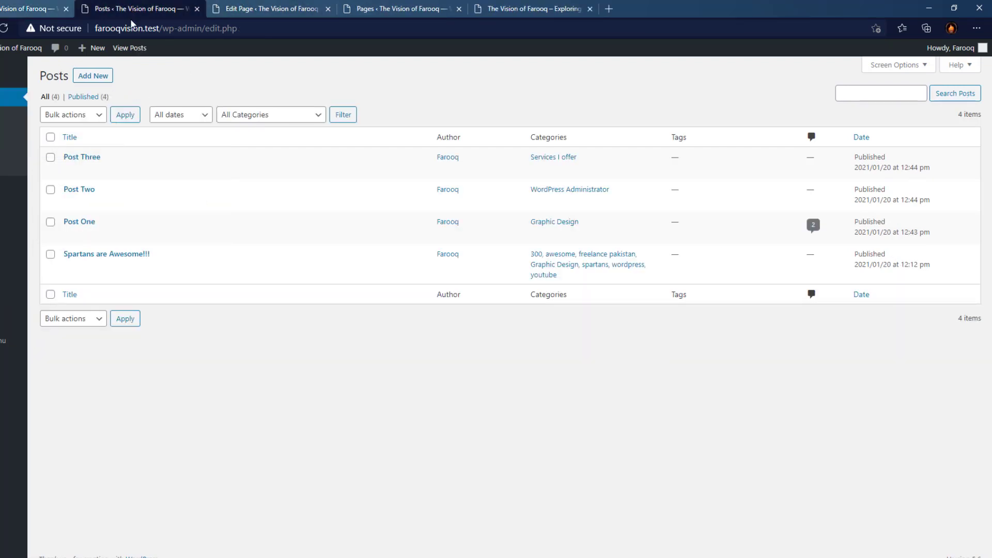
{"action": "left_click", "coordinate": [69, 172]}
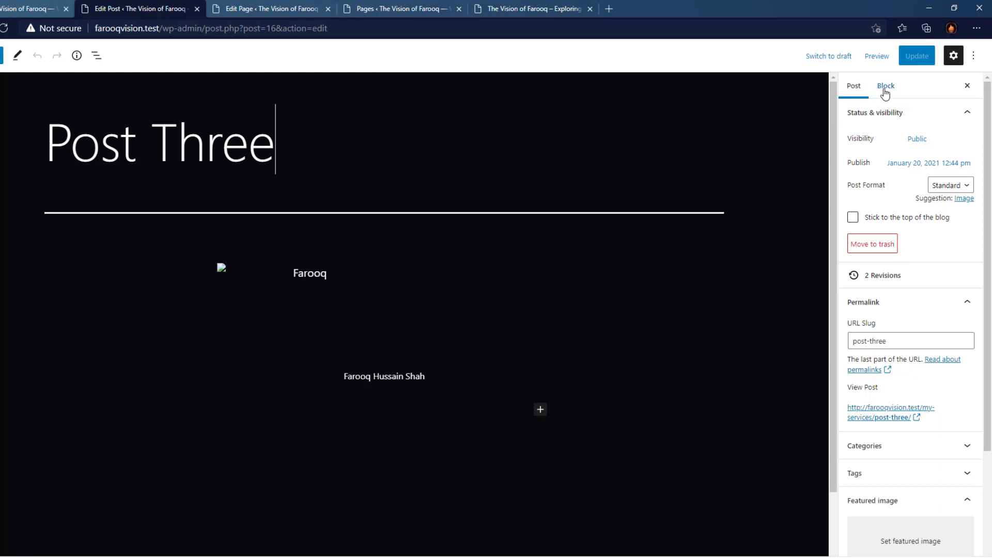
Select the image block in Post Three and compare its block settings with those of the Home page's paragraph
{"action": "left_click", "coordinate": [316, 271]}
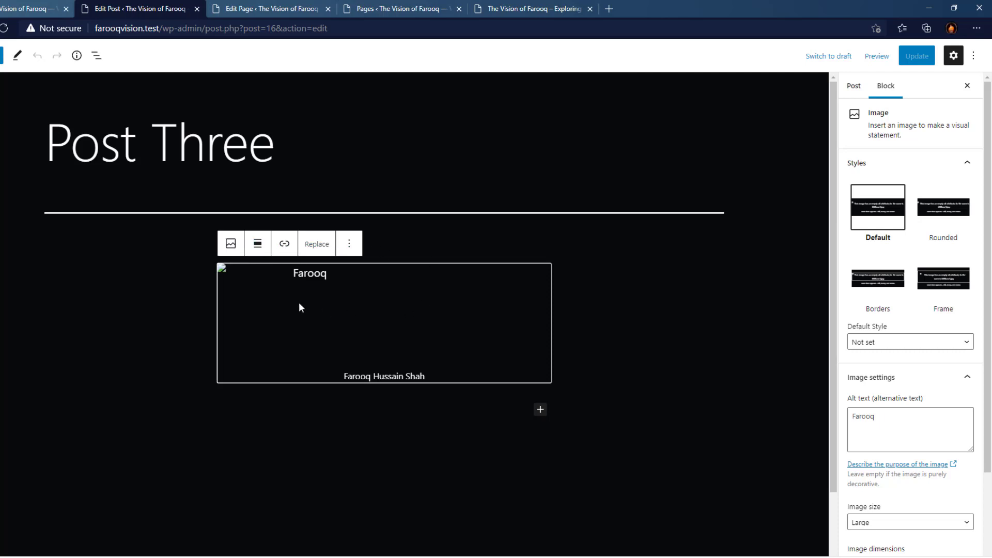
{"action": "left_click", "coordinate": [315, 277]}
{"action": "left_click", "coordinate": [315, 278]}
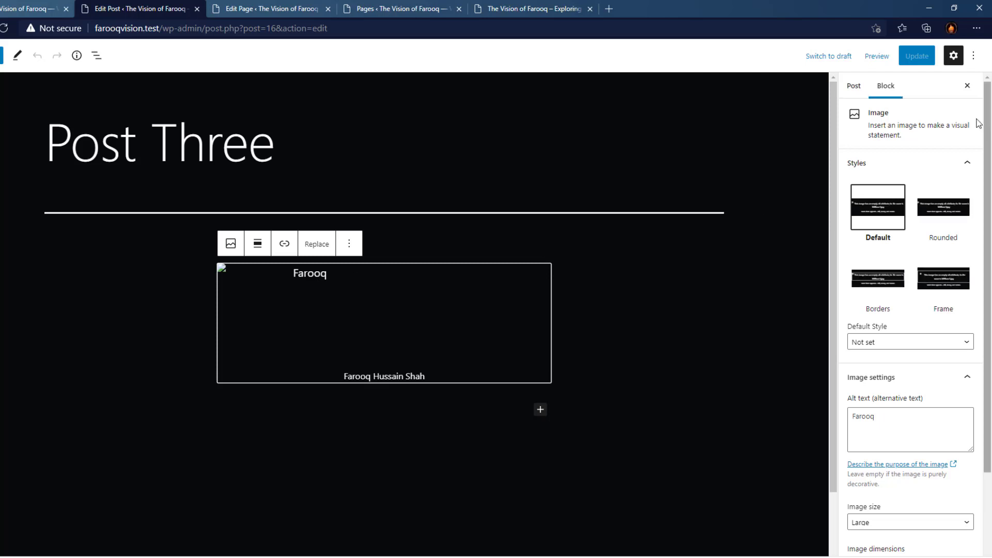
{"action": "left_click", "coordinate": [246, 8]}
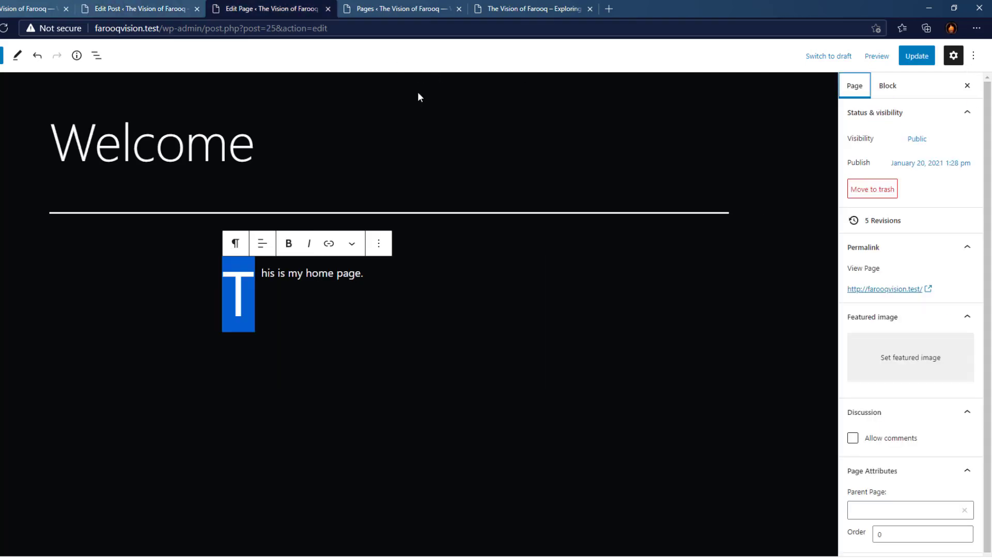
{"action": "left_click", "coordinate": [886, 87]}
{"action": "left_click", "coordinate": [173, 7]}
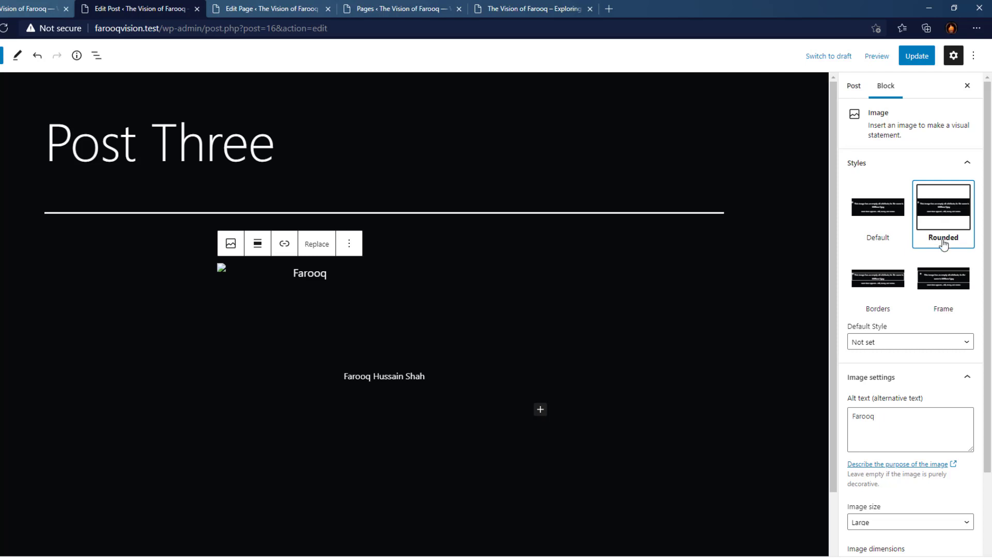
Try the Rounded and Frame styles on the image, check the default style options, and apply the Borders style
{"action": "left_click", "coordinate": [896, 278]}
{"action": "left_click", "coordinate": [938, 282]}
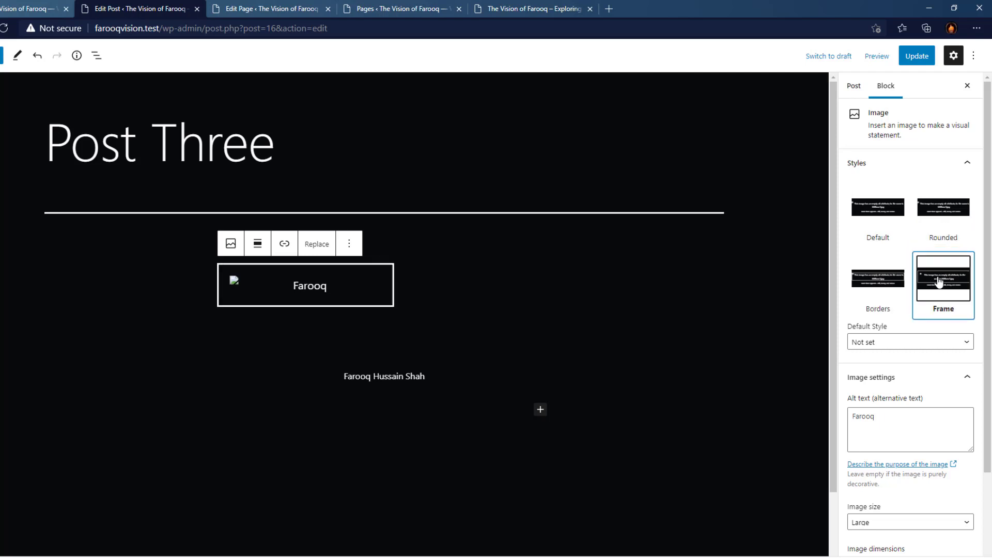
{"action": "left_click", "coordinate": [897, 350]}
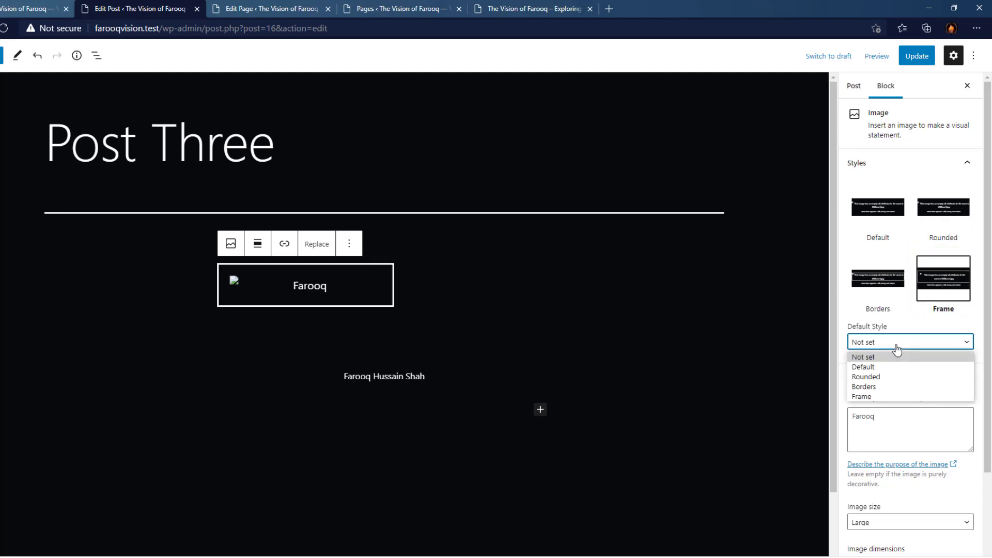
{"action": "left_click", "coordinate": [868, 320]}
{"action": "left_click", "coordinate": [855, 314]}
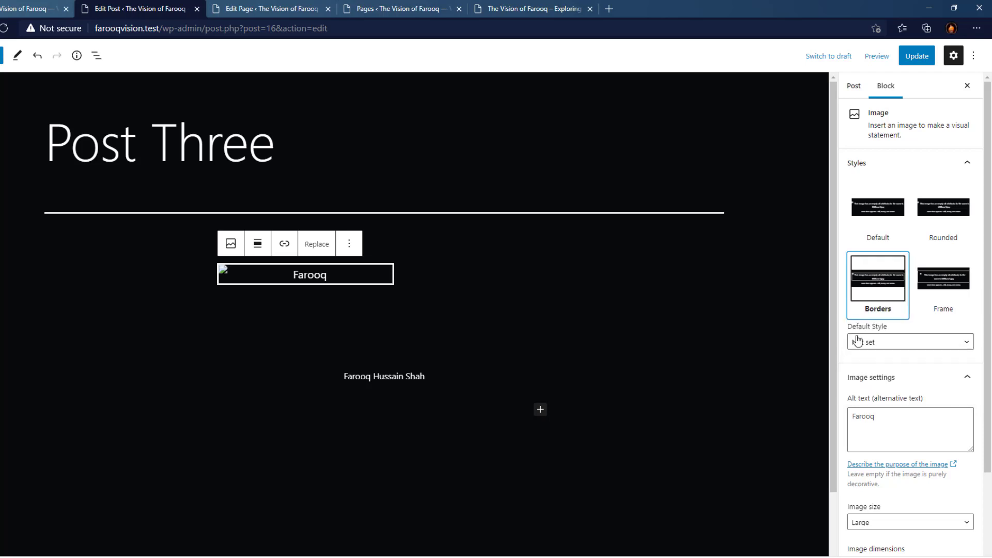
Examine the image's alt text and width settings, try the 25% and 75% size presets, and apply 100%
{"action": "left_click", "coordinate": [878, 417]}
{"action": "scroll", "coordinate": [886, 417], "scroll_direction": "down", "scroll_amount": 2}
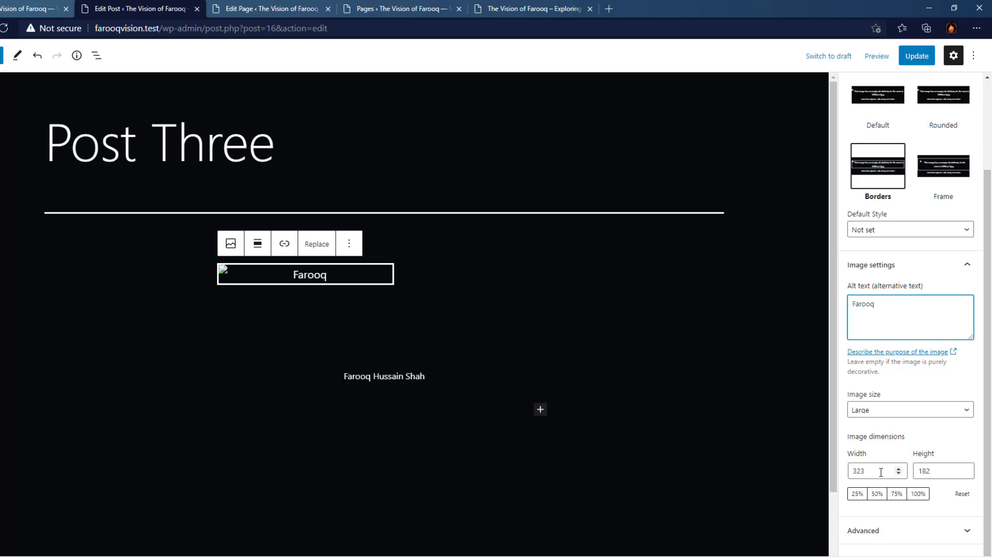
{"action": "left_click_drag", "start_coordinate": [881, 472], "coordinate": [842, 476]}
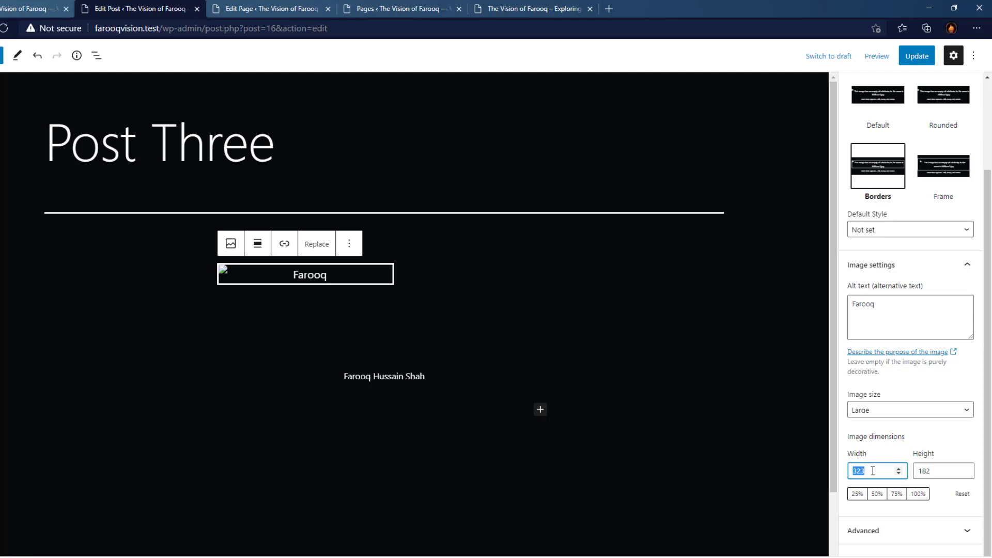
{"action": "left_click", "coordinate": [857, 494]}
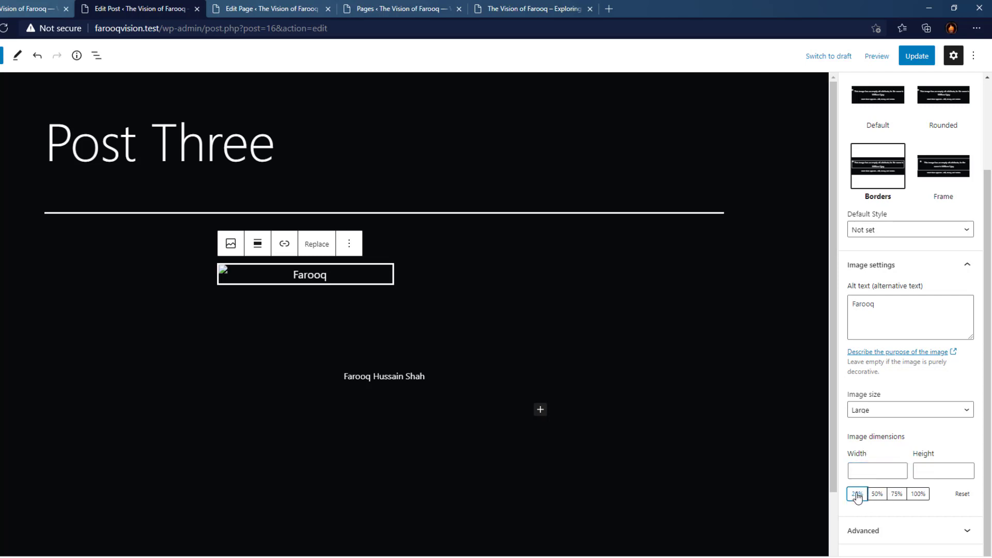
{"action": "left_click", "coordinate": [896, 494]}
{"action": "left_click", "coordinate": [917, 494]}
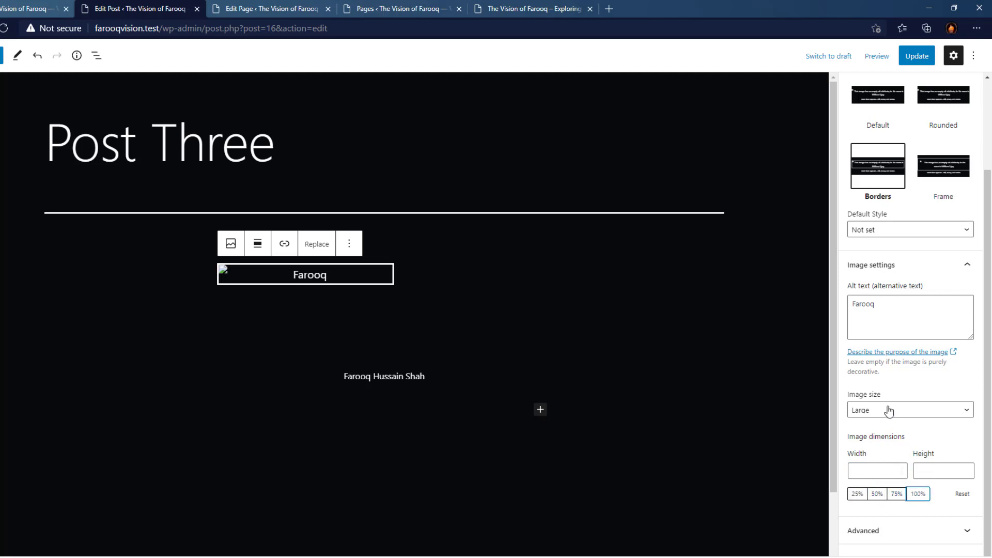
Examine the image's Advanced settings for the title attribute, HTML anchor and additional CSS classes
{"action": "left_click", "coordinate": [873, 531]}
{"action": "scroll", "coordinate": [908, 448], "scroll_direction": "down", "scroll_amount": 5}
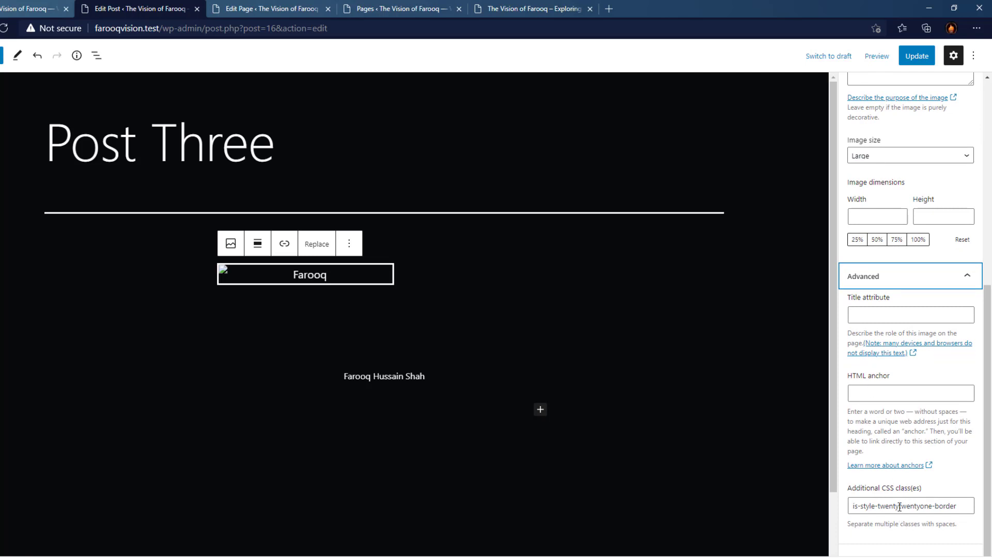
{"action": "scroll", "coordinate": [919, 332], "scroll_direction": "up", "scroll_amount": 6}
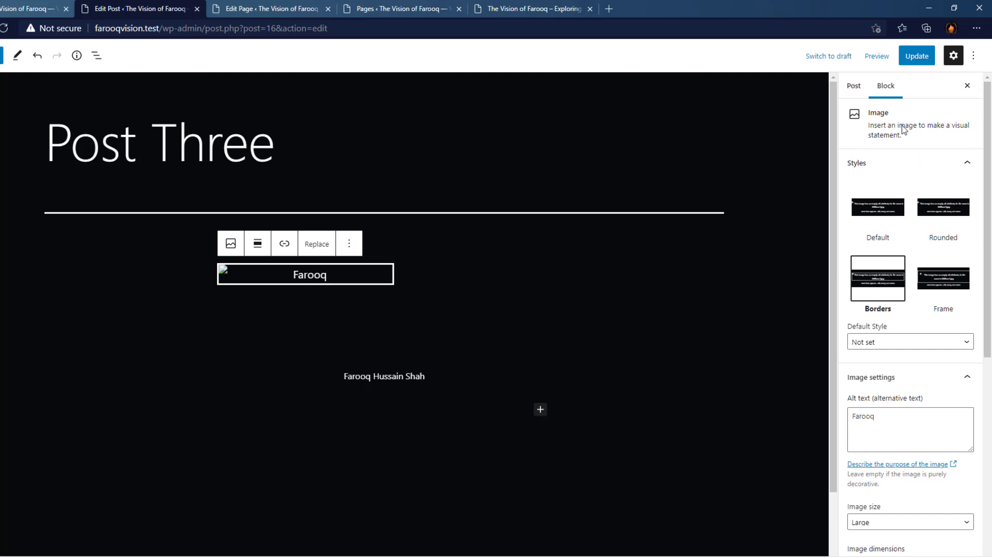
Examine Post Three's visibility and permalink slug settings, and compare them with the Home page's editor
{"action": "left_click", "coordinate": [854, 87]}
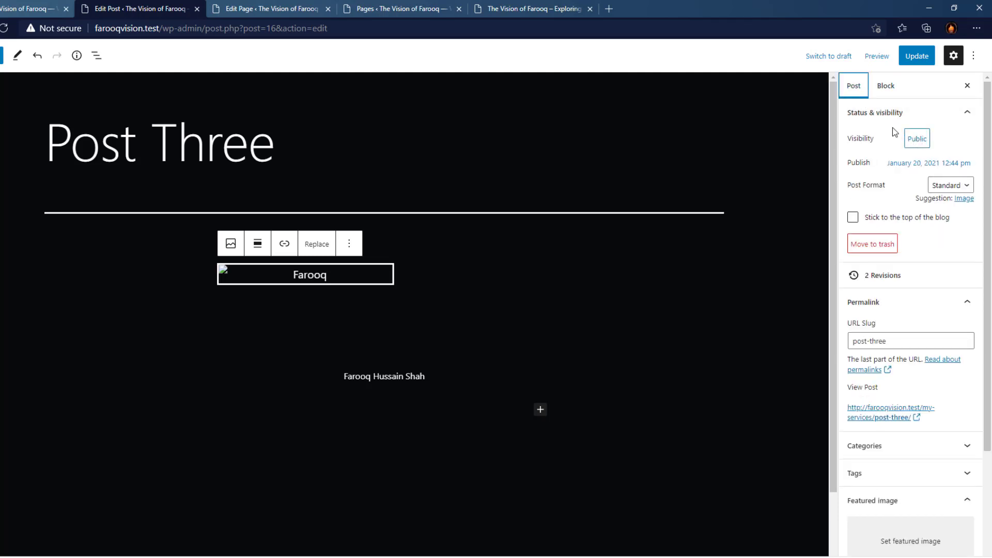
{"action": "left_click", "coordinate": [920, 141]}
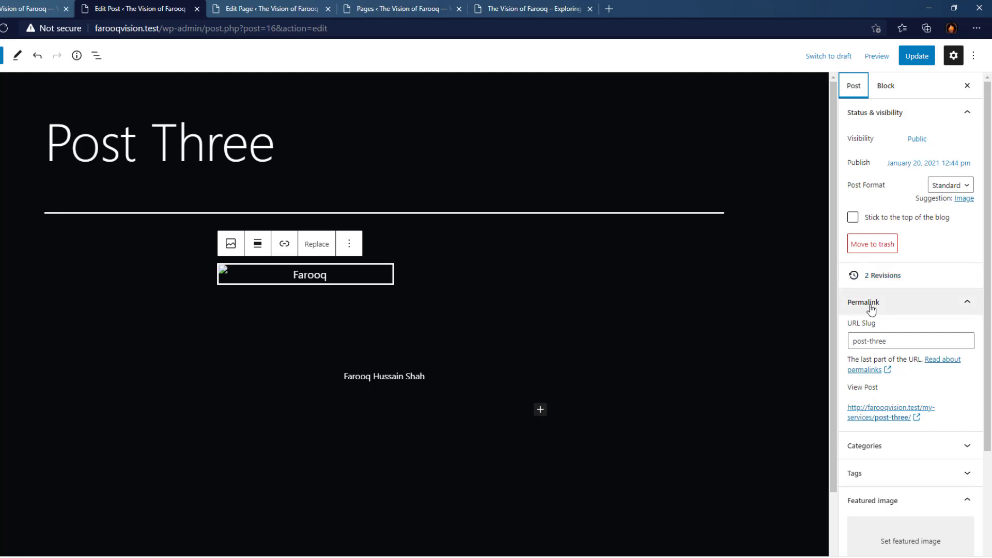
{"action": "left_click", "coordinate": [899, 339]}
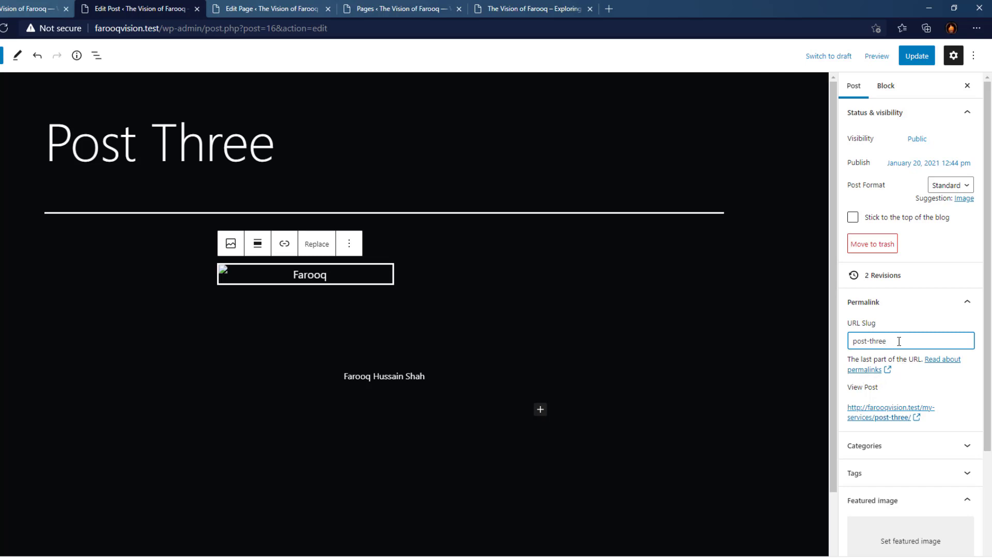
{"action": "left_click_drag", "start_coordinate": [897, 339], "coordinate": [844, 346]}
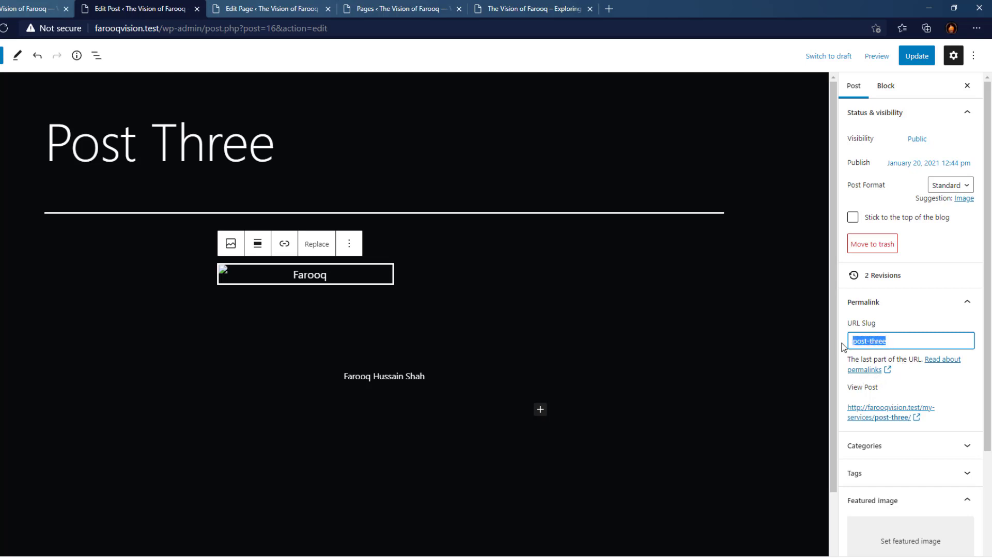
{"action": "left_click", "coordinate": [300, 9]}
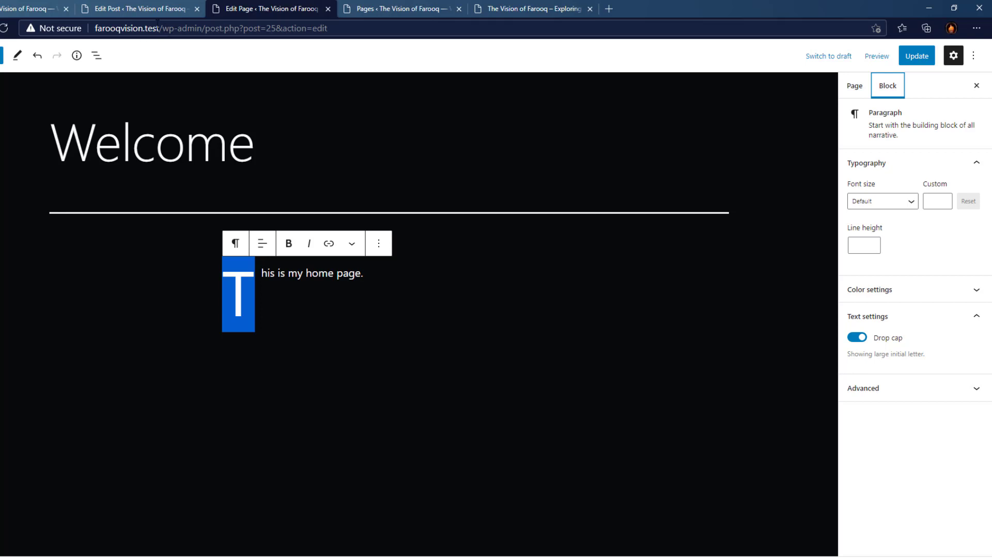
{"action": "left_click", "coordinate": [122, 8]}
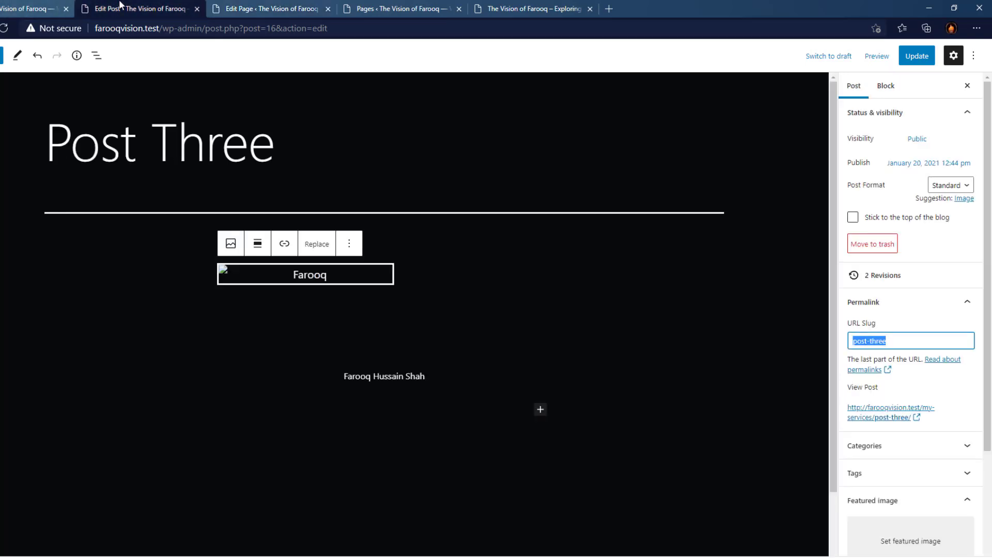
Expand the Categories and Tags settings of Post Three and examine their options
{"action": "scroll", "coordinate": [885, 405], "scroll_direction": "down", "scroll_amount": 2}
{"action": "left_click", "coordinate": [880, 379]}
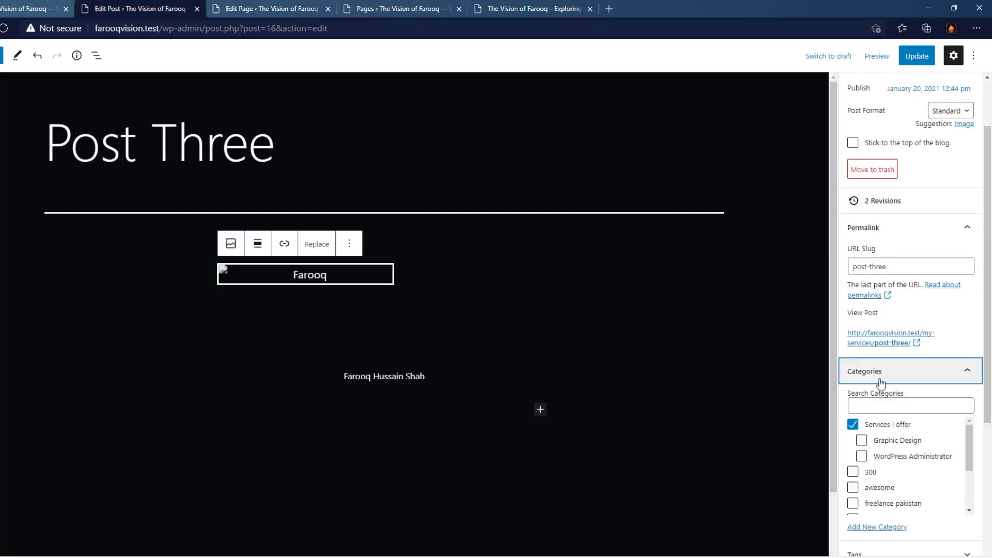
{"action": "scroll", "coordinate": [883, 394], "scroll_direction": "down", "scroll_amount": 4}
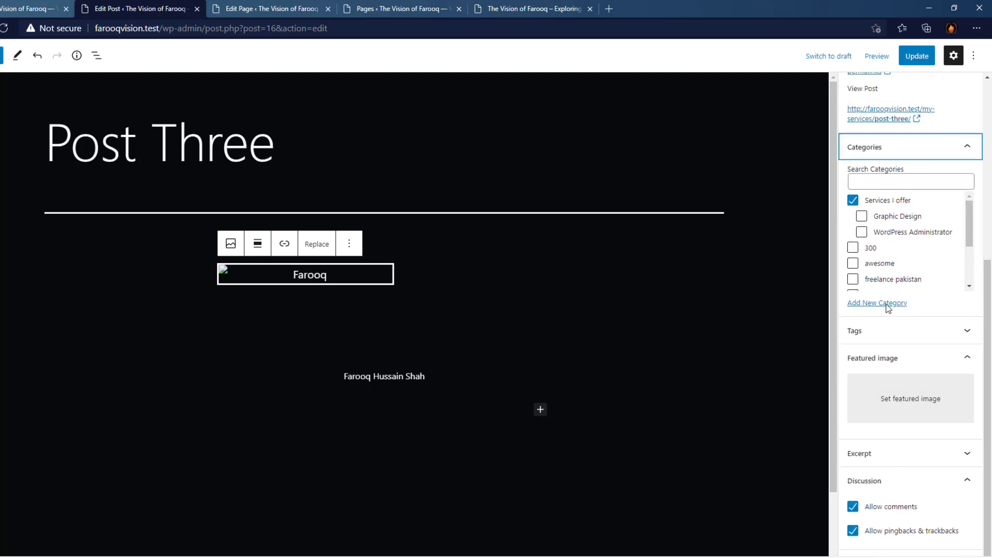
{"action": "left_click", "coordinate": [879, 333]}
{"action": "scroll", "coordinate": [878, 356], "scroll_direction": "down", "scroll_amount": 1}
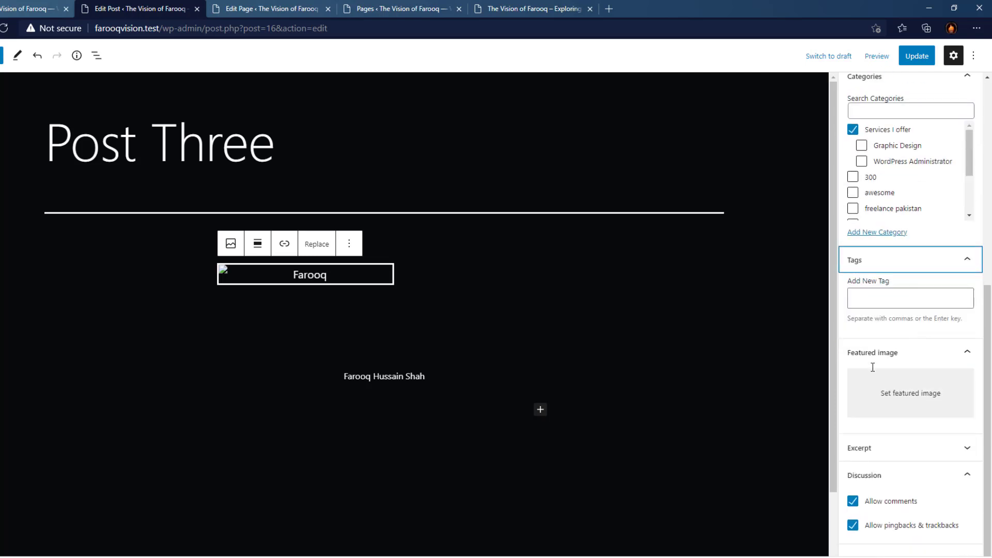
View the featured image picker without choosing an image, and expand the post's Excerpt settings
{"action": "left_click", "coordinate": [897, 402]}
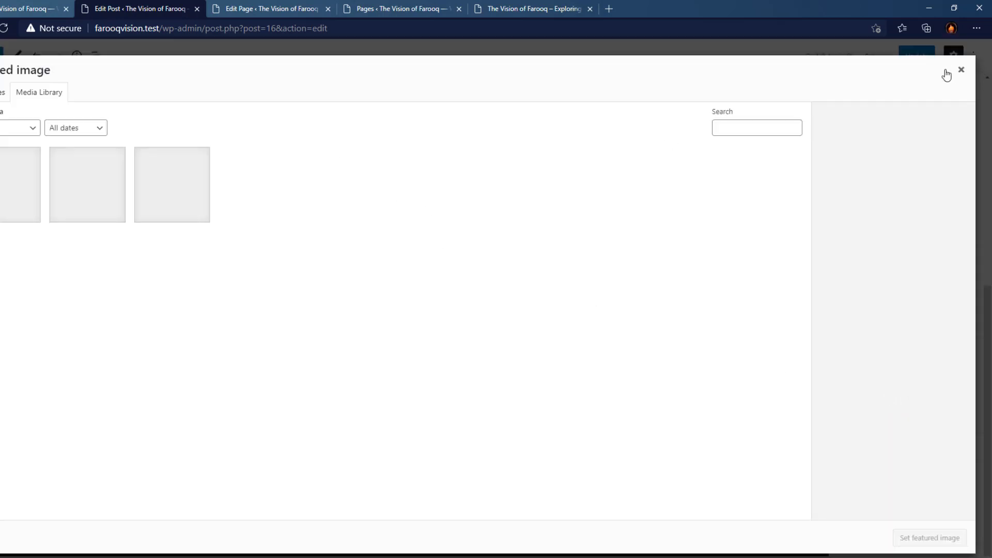
{"action": "left_click", "coordinate": [961, 70]}
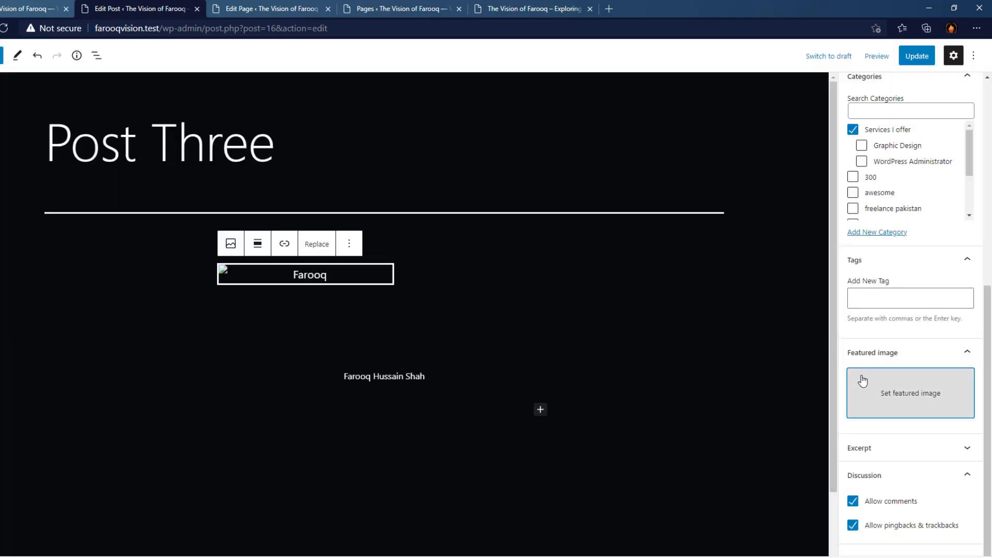
{"action": "left_click", "coordinate": [870, 448]}
{"action": "scroll", "coordinate": [375, 258], "scroll_direction": "down", "scroll_amount": 2}
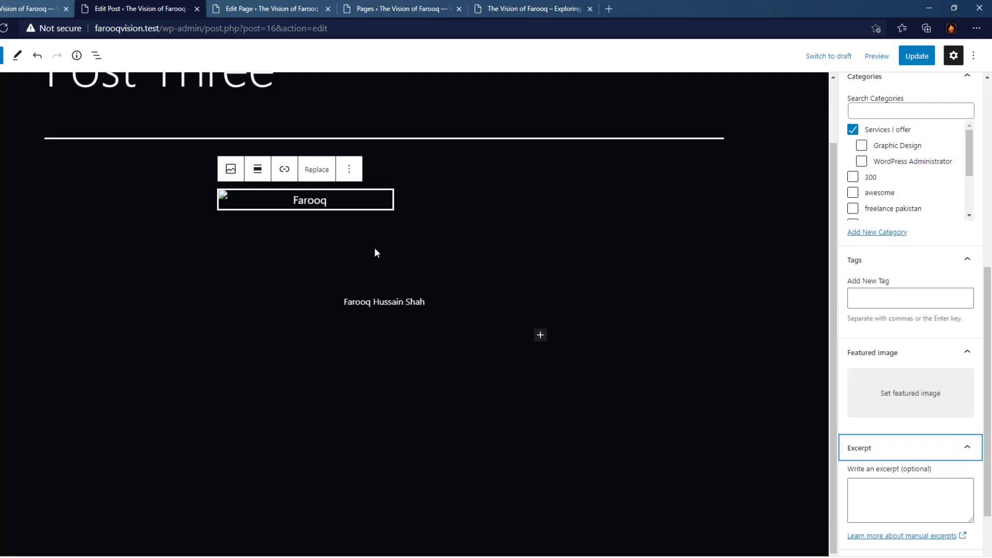
{"action": "scroll", "coordinate": [857, 467], "scroll_direction": "down", "scroll_amount": 2}
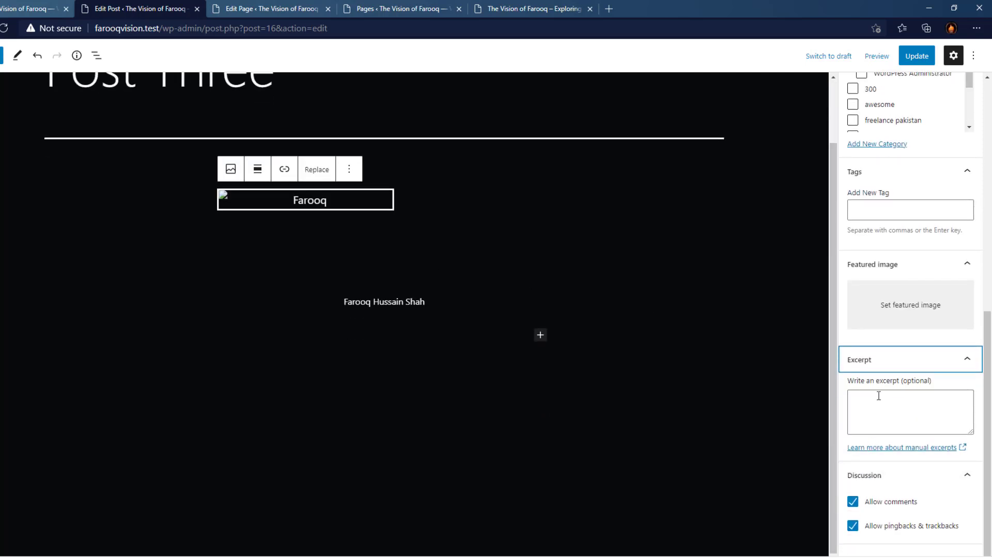
{"action": "left_click", "coordinate": [875, 401]}
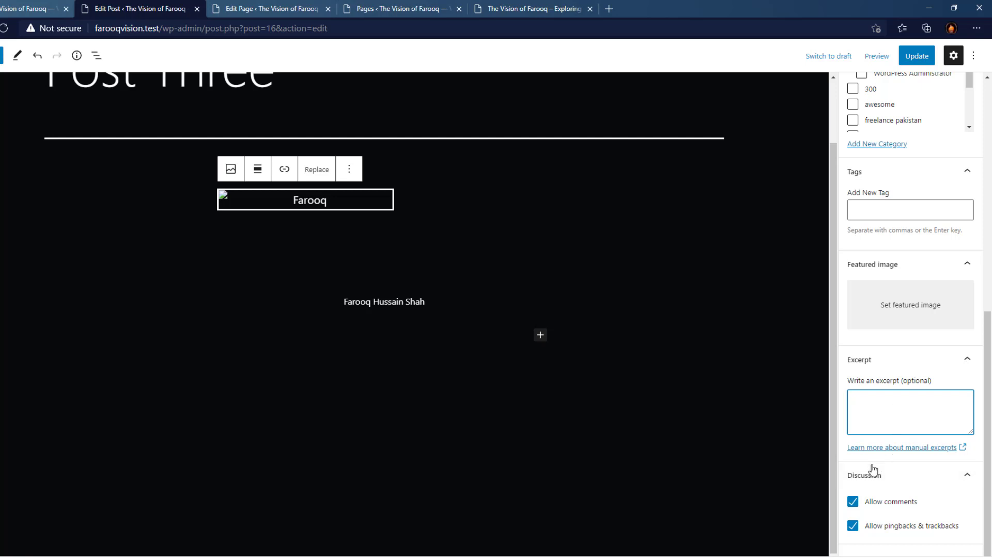
Switch the Allow comments option for Post Three off and back on
{"action": "left_click", "coordinate": [850, 504]}
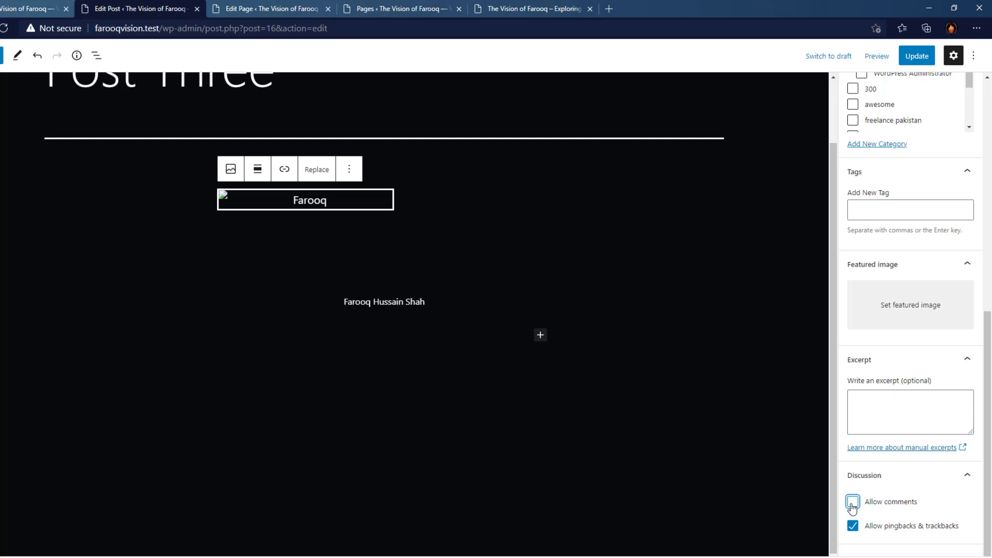
{"action": "left_click", "coordinate": [851, 504]}
{"action": "left_click", "coordinate": [853, 501]}
{"action": "left_click", "coordinate": [853, 502]}
Check the Home page's editor once more and return to the beginning of Post Three
{"action": "scroll", "coordinate": [909, 264], "scroll_direction": "up", "scroll_amount": 6}
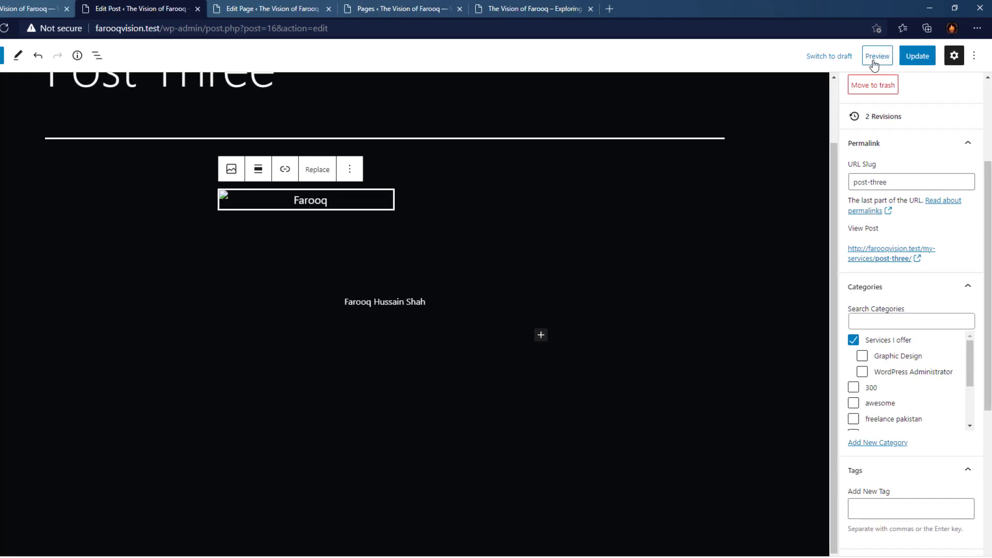
{"action": "left_click", "coordinate": [268, 5]}
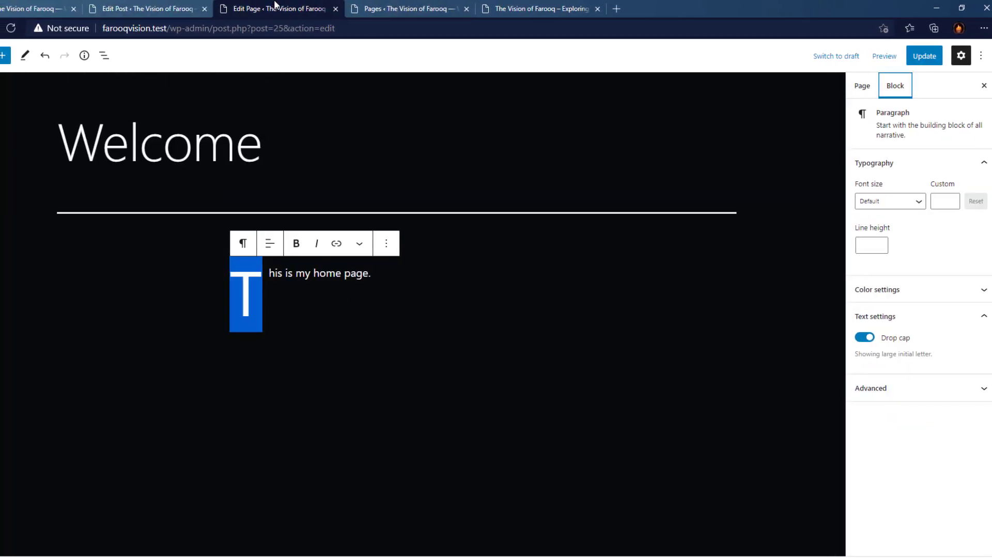
{"action": "left_click", "coordinate": [135, 7]}
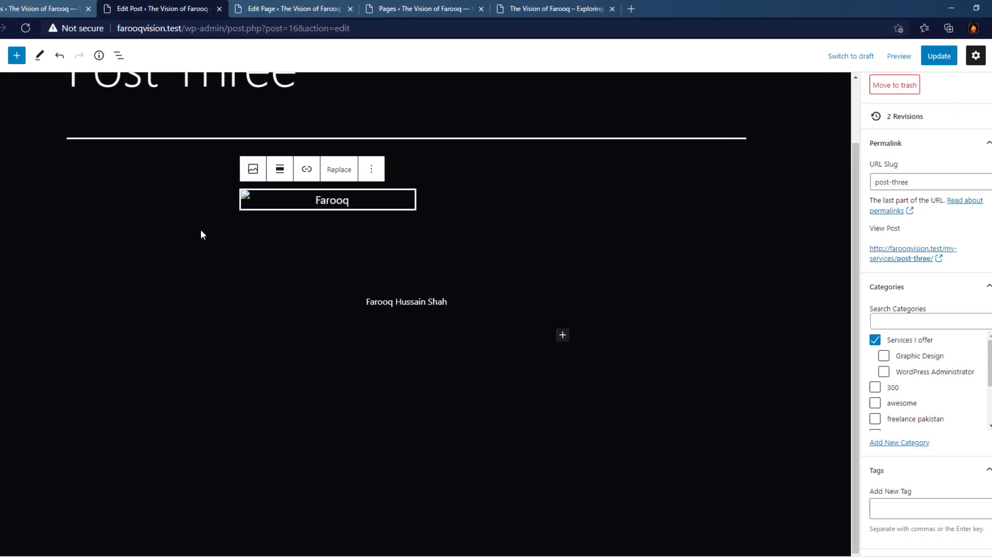
{"action": "scroll", "coordinate": [162, 155], "scroll_direction": "up", "scroll_amount": 3}
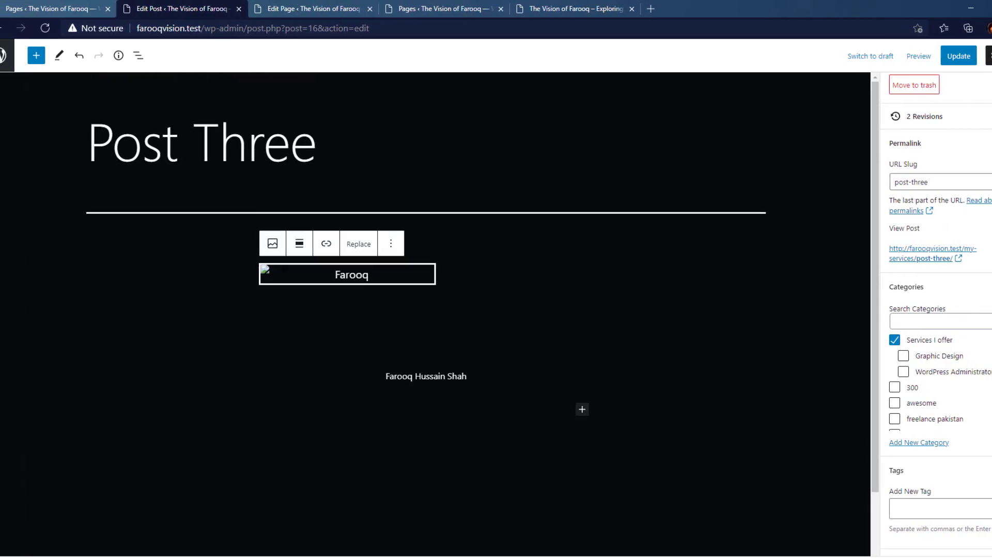
Browse the available blocks in the block inserter, first for Post Three and again for the Home page
{"action": "left_click", "coordinate": [36, 55]}
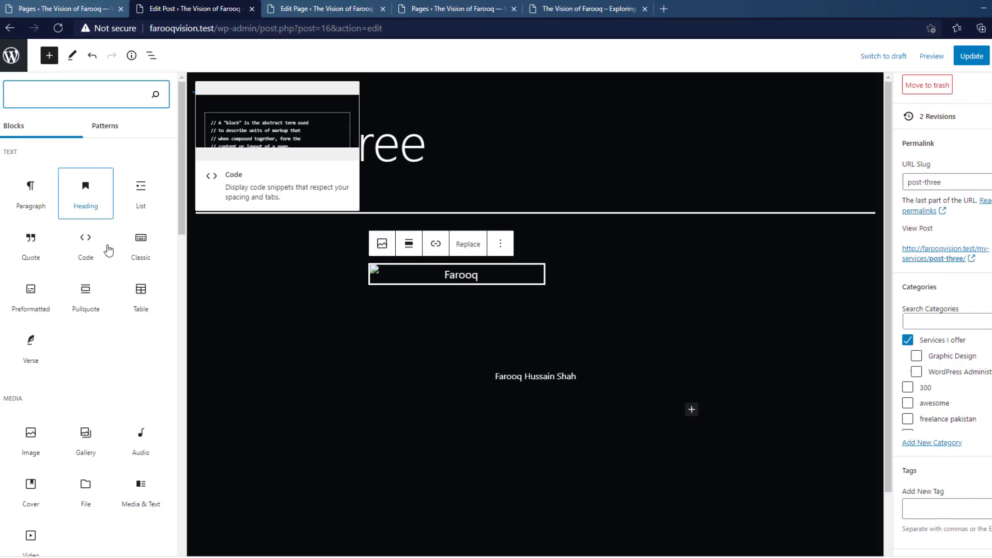
{"action": "scroll", "coordinate": [109, 251], "scroll_direction": "down", "scroll_amount": 10}
{"action": "left_click", "coordinate": [307, 8]}
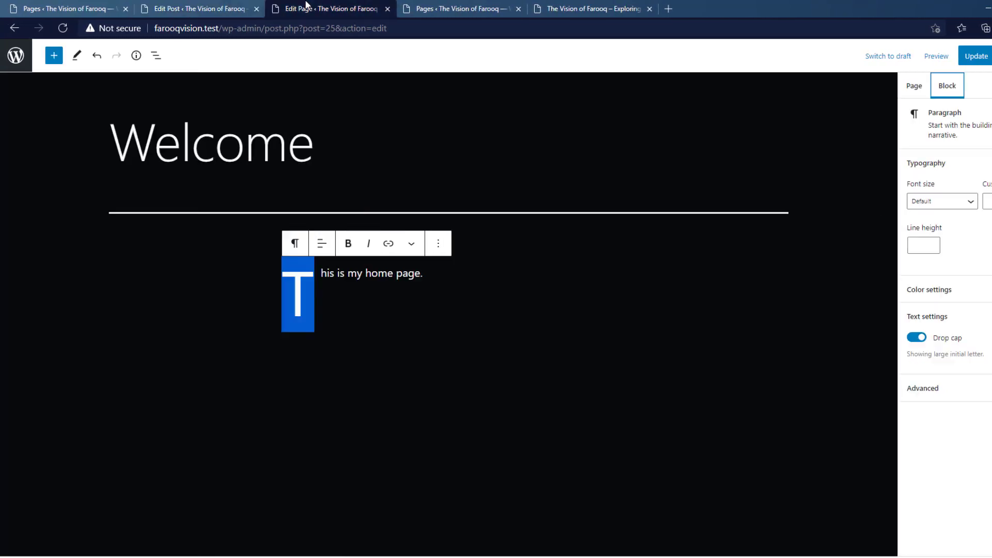
{"action": "left_click", "coordinate": [57, 56]}
{"action": "scroll", "coordinate": [99, 241], "scroll_direction": "down", "scroll_amount": 10}
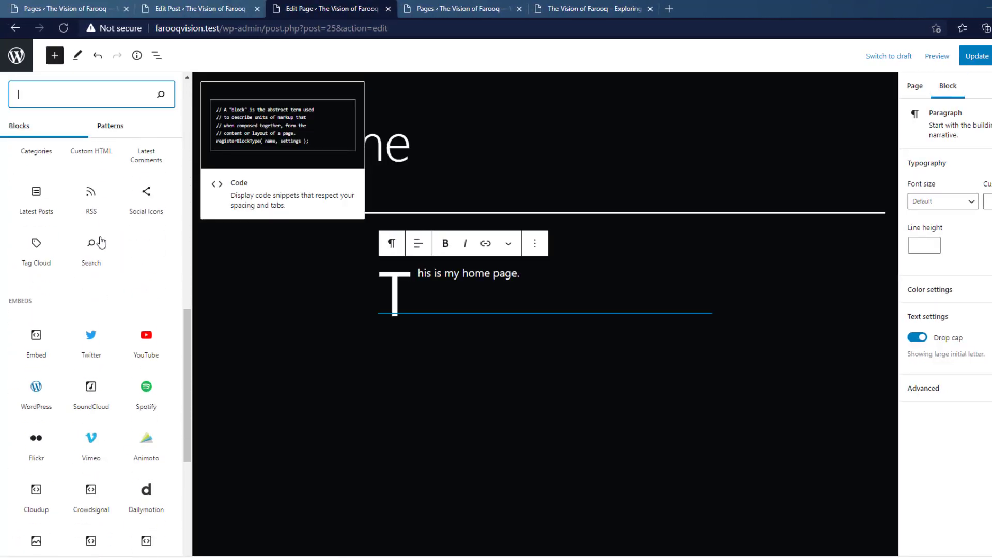
{"action": "scroll", "coordinate": [101, 243], "scroll_direction": "up", "scroll_amount": 10}
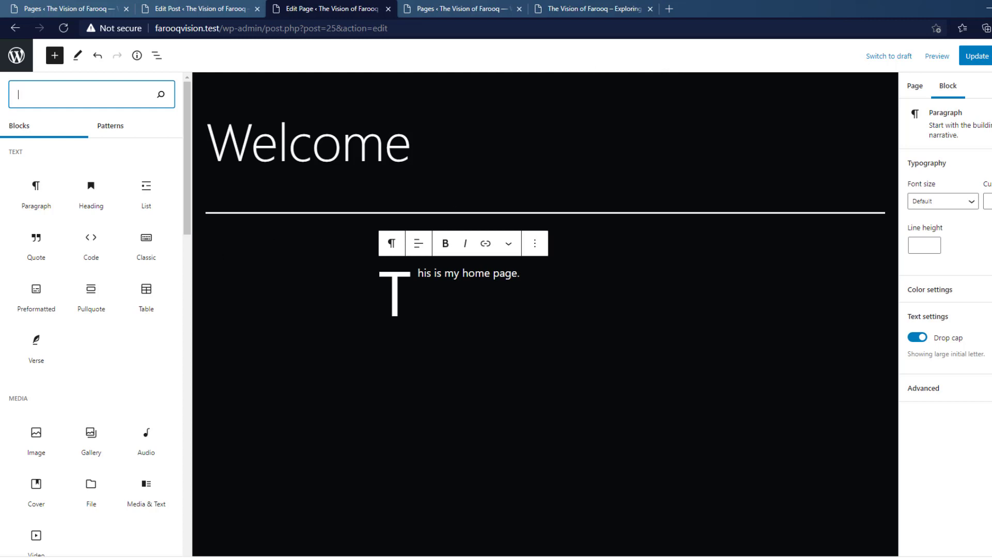
Insert a Gallery block below the Home page's paragraph, compare its block settings with the page settings, and expand its Advanced options
{"action": "mouse_move", "coordinate": [91, 438]}
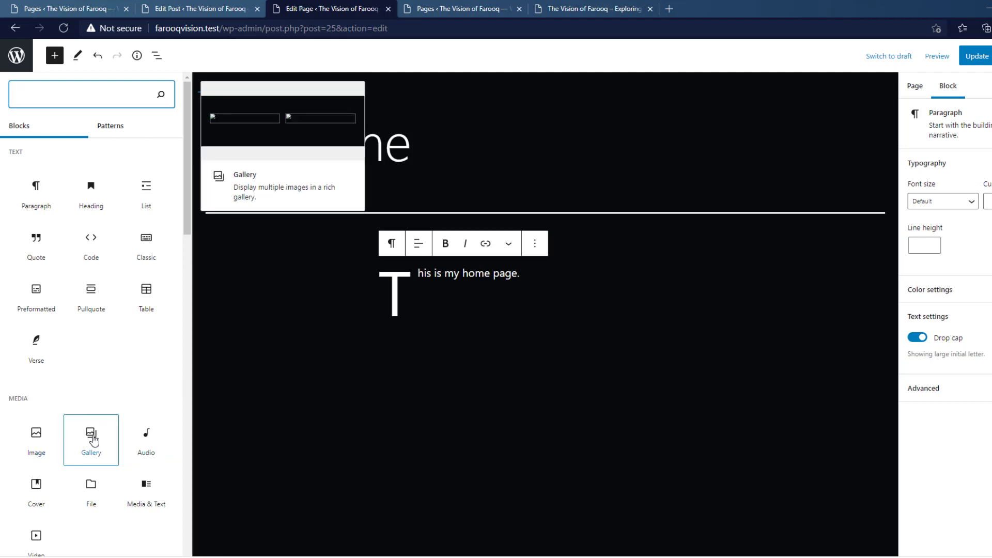
{"action": "left_click", "coordinate": [92, 439]}
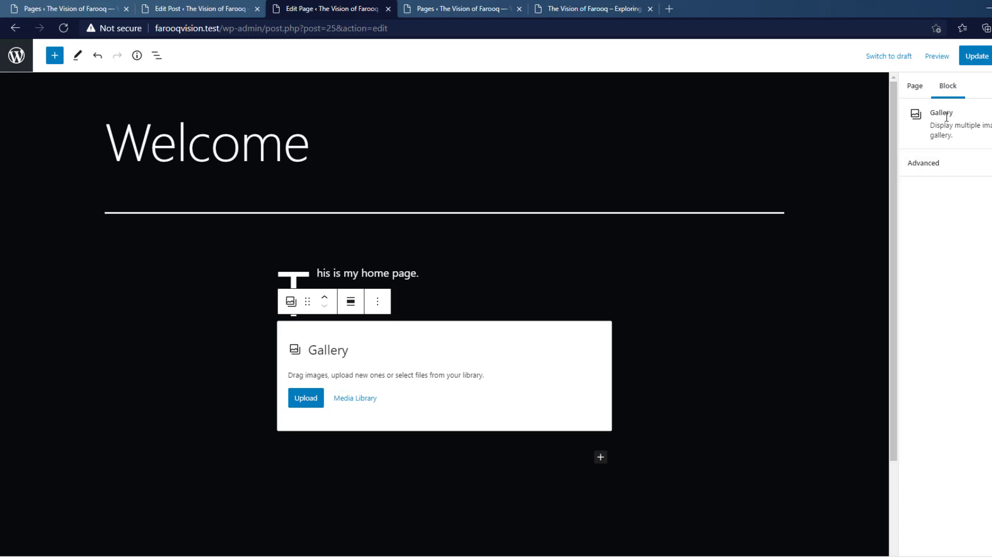
{"action": "left_click", "coordinate": [914, 86]}
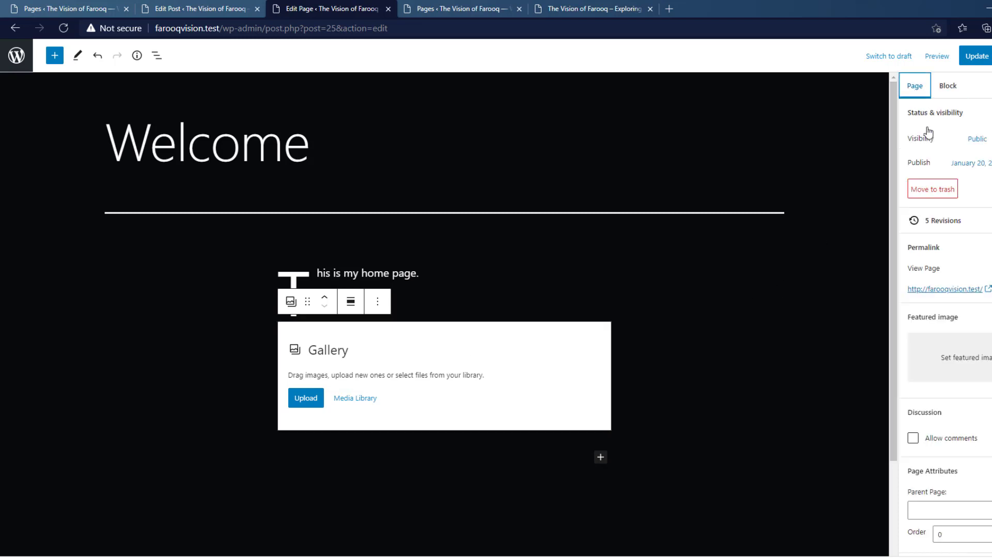
{"action": "left_click", "coordinate": [948, 91]}
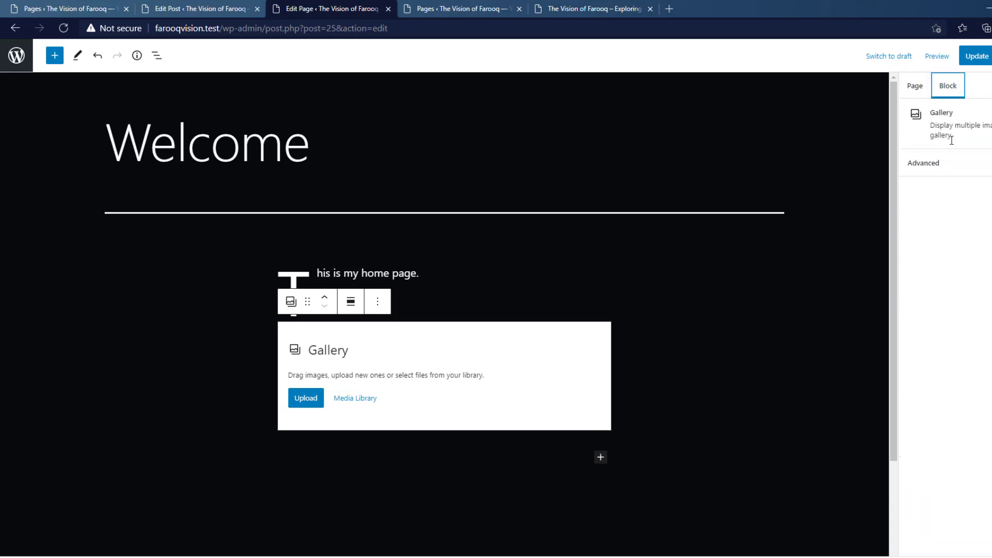
{"action": "left_click", "coordinate": [957, 161]}
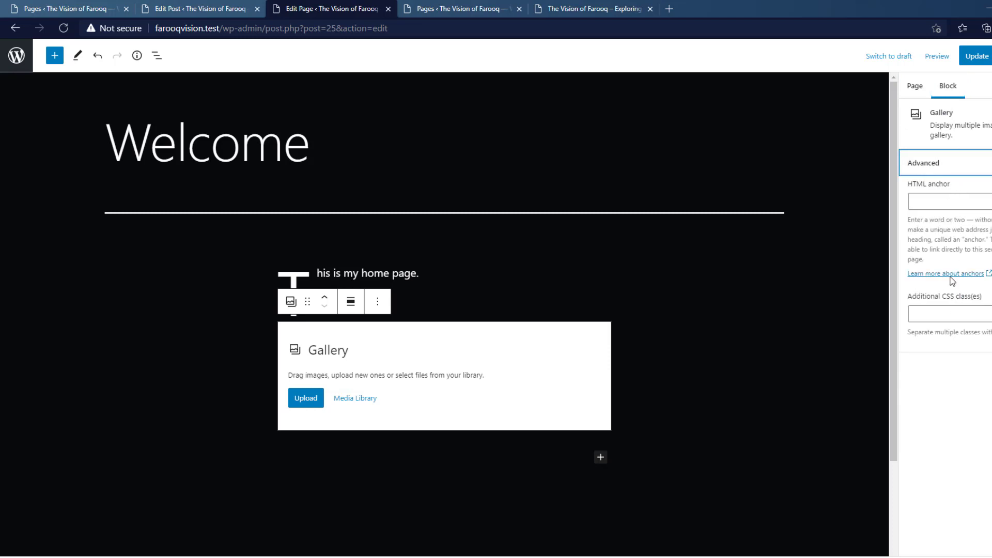
{"action": "left_click_drag", "start_coordinate": [908, 219], "coordinate": [936, 264]}
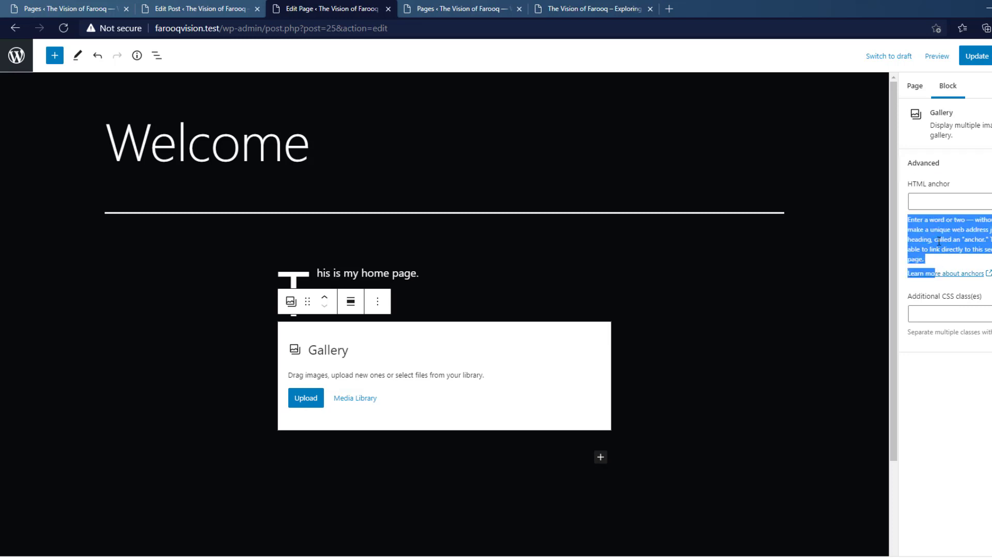
{"action": "left_click", "coordinate": [937, 238]}
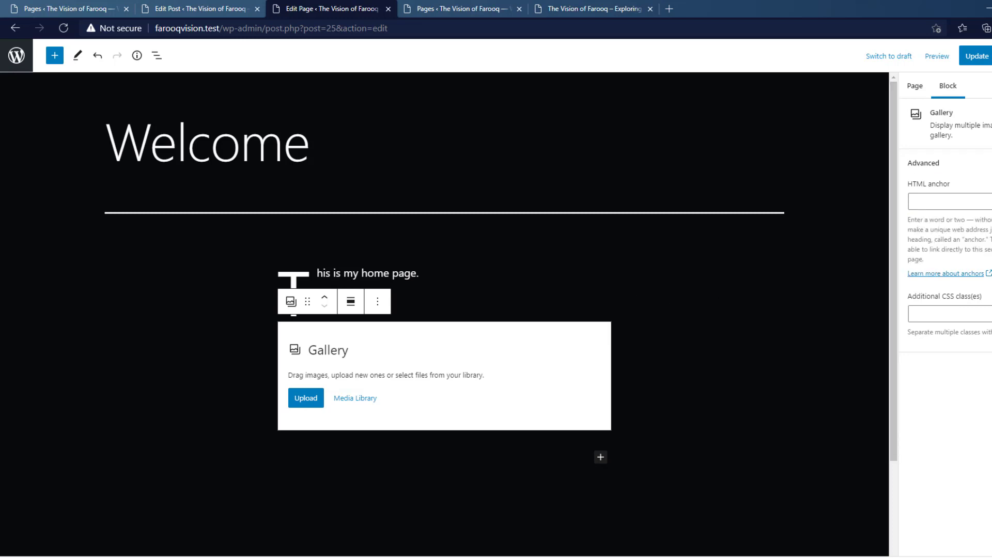
Select the paragraph and the Gallery block alternately to compare their block tools and settings
{"action": "left_click", "coordinate": [414, 276]}
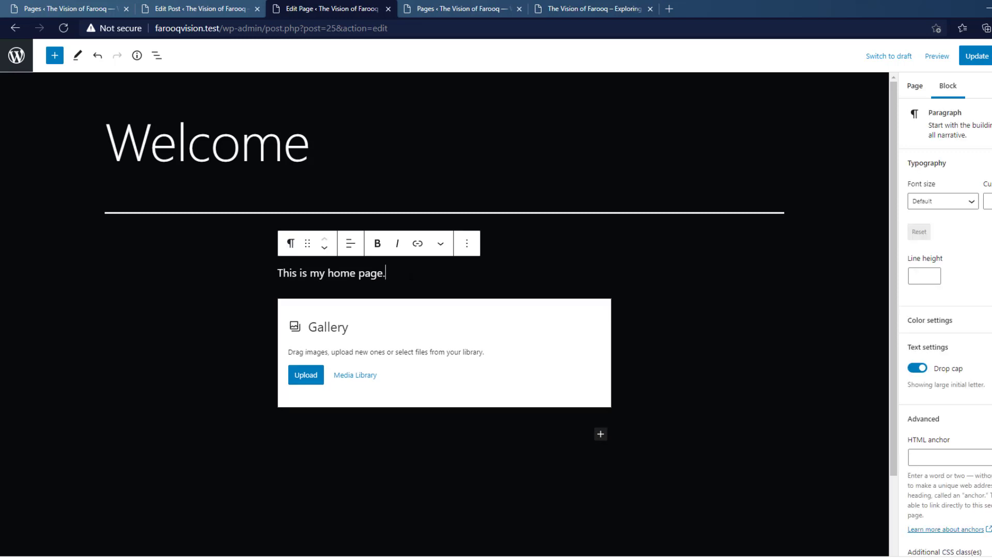
{"action": "left_click", "coordinate": [391, 326]}
{"action": "left_click", "coordinate": [395, 274]}
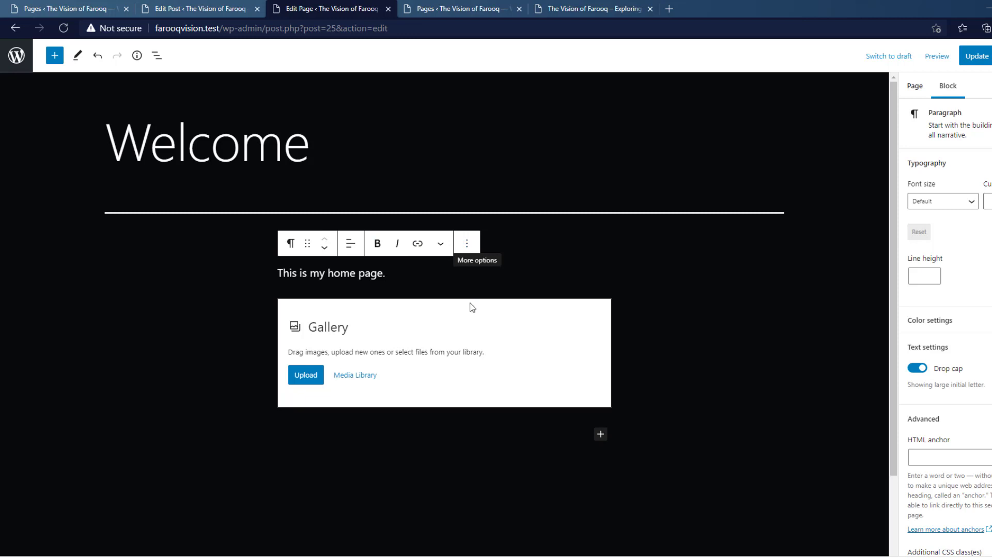
{"action": "left_click", "coordinate": [470, 332]}
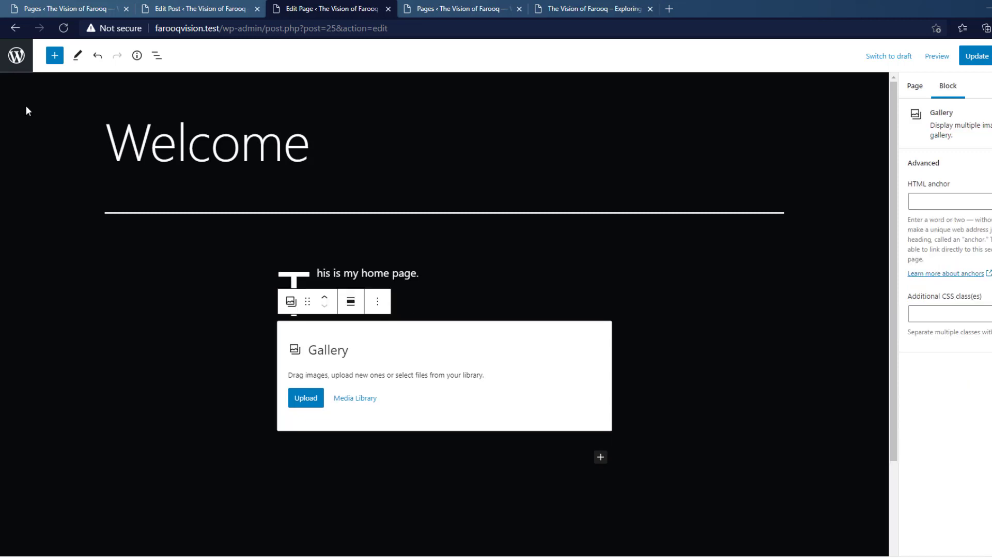
Insert an empty Quote block below the Gallery block on the Home page
{"action": "left_click", "coordinate": [54, 55]}
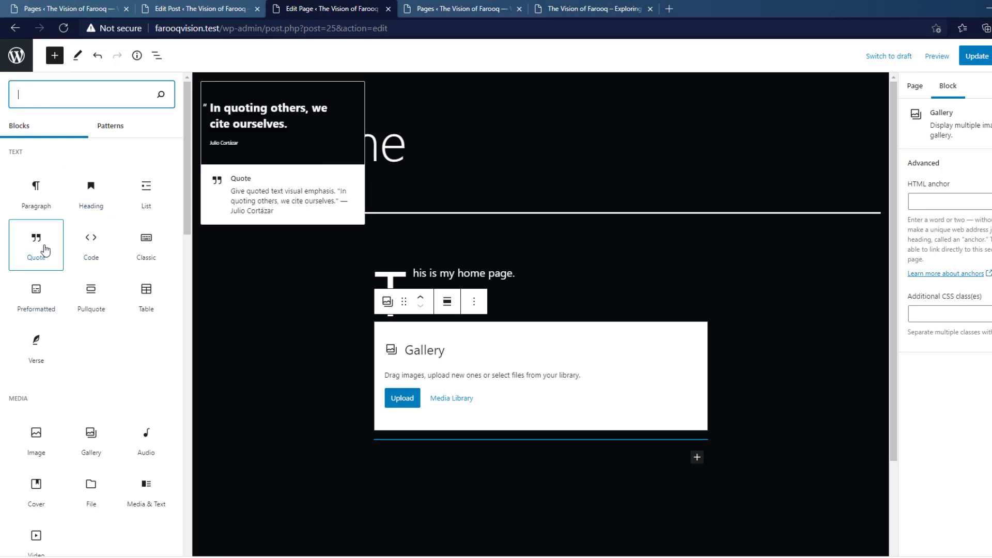
{"action": "left_click", "coordinate": [44, 247]}
{"action": "scroll", "coordinate": [410, 322], "scroll_direction": "down", "scroll_amount": 1}
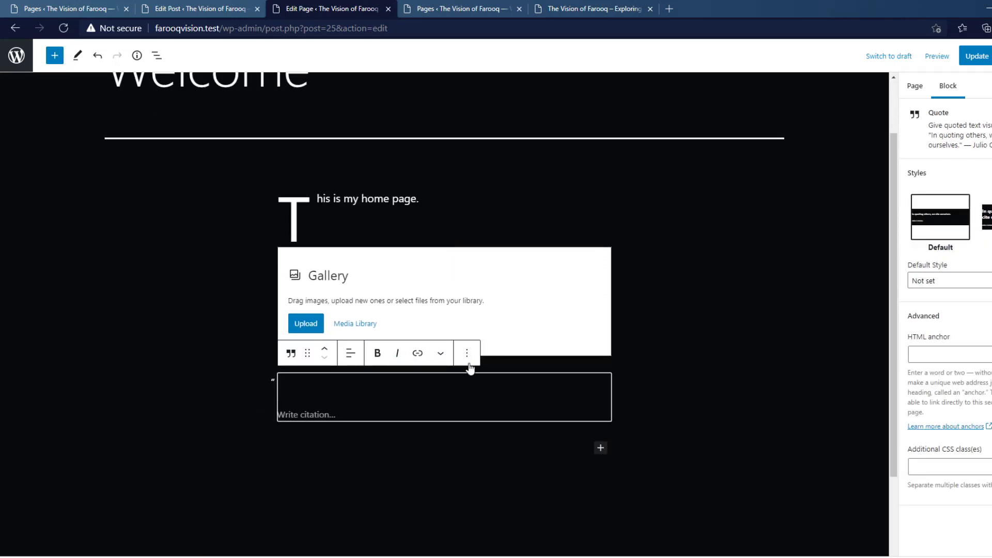
View the Home page's paragraph block as HTML and return it to visual editing
{"action": "left_click", "coordinate": [410, 204]}
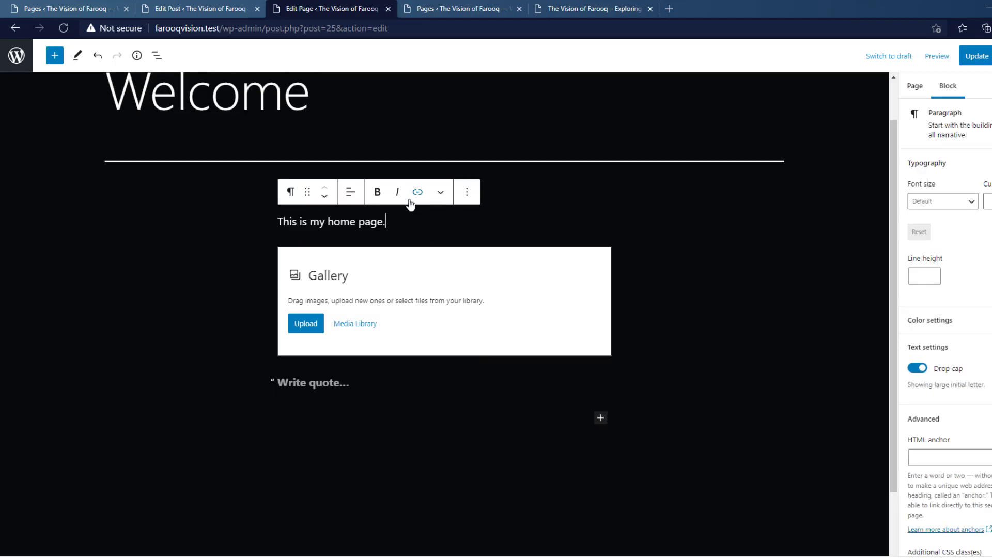
{"action": "left_click", "coordinate": [467, 195]}
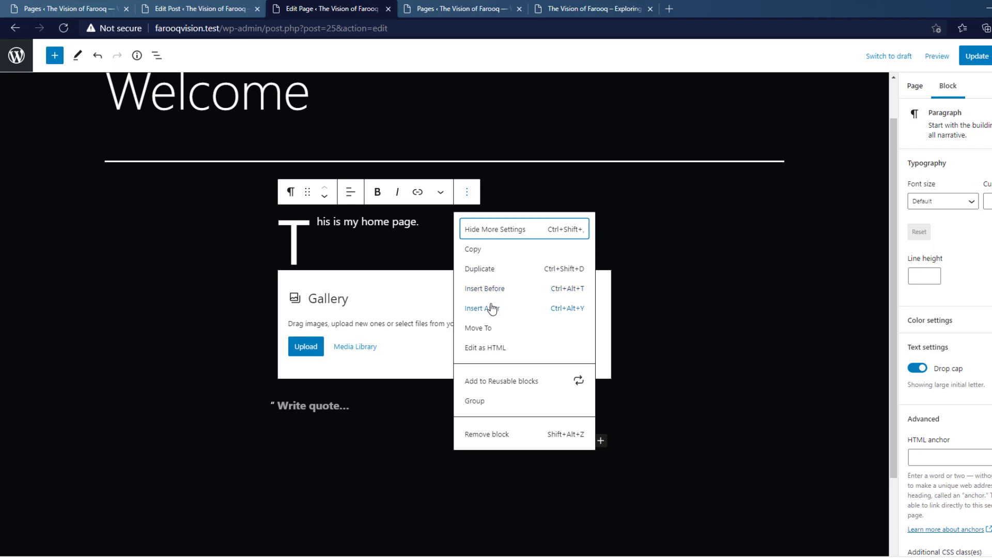
{"action": "left_click", "coordinate": [488, 351]}
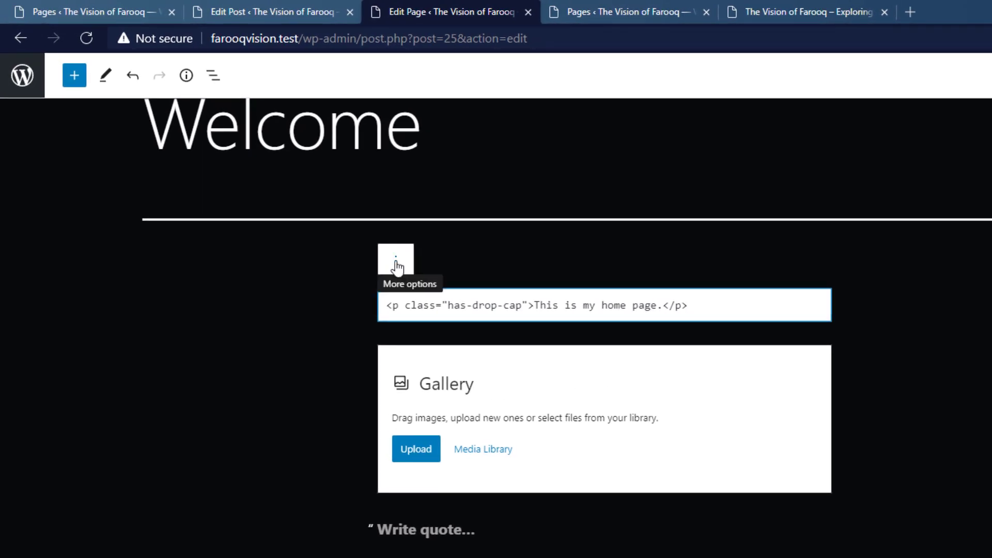
{"action": "left_click", "coordinate": [395, 261]}
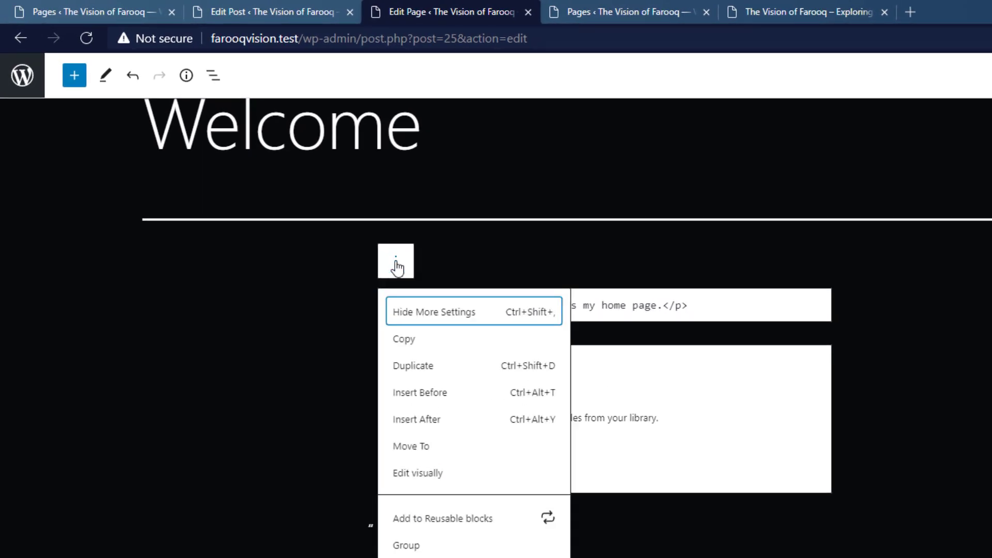
{"action": "left_click", "coordinate": [431, 479]}
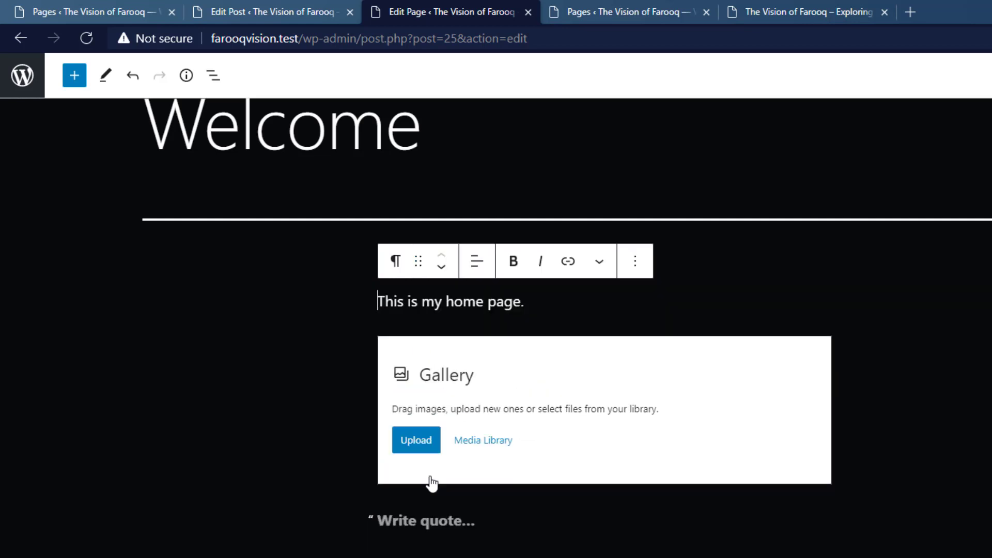
Show the Gallery block's HTML code, examine its markup, and switch the block back to visual editing
{"action": "left_click", "coordinate": [538, 394]}
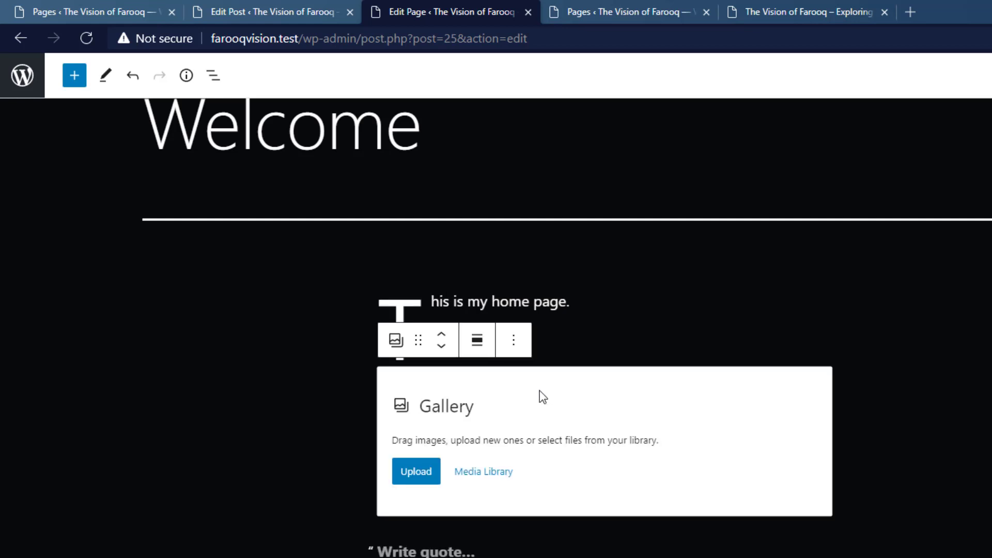
{"action": "left_click", "coordinate": [516, 342]}
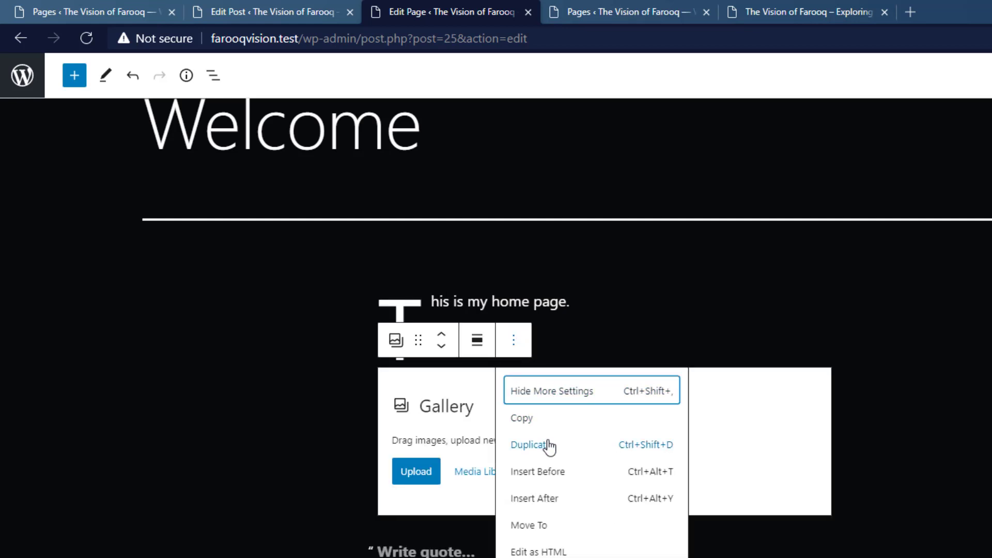
{"action": "left_click", "coordinate": [533, 552]}
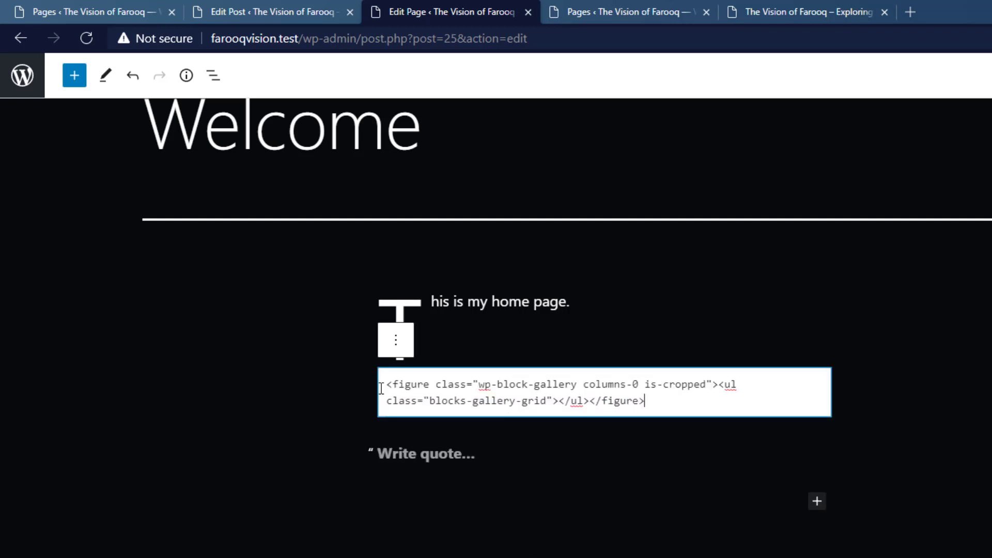
{"action": "left_click", "coordinate": [681, 411]}
{"action": "key", "text": "ctrl+a"}
{"action": "left_click", "coordinate": [682, 402]}
{"action": "left_click", "coordinate": [397, 343]}
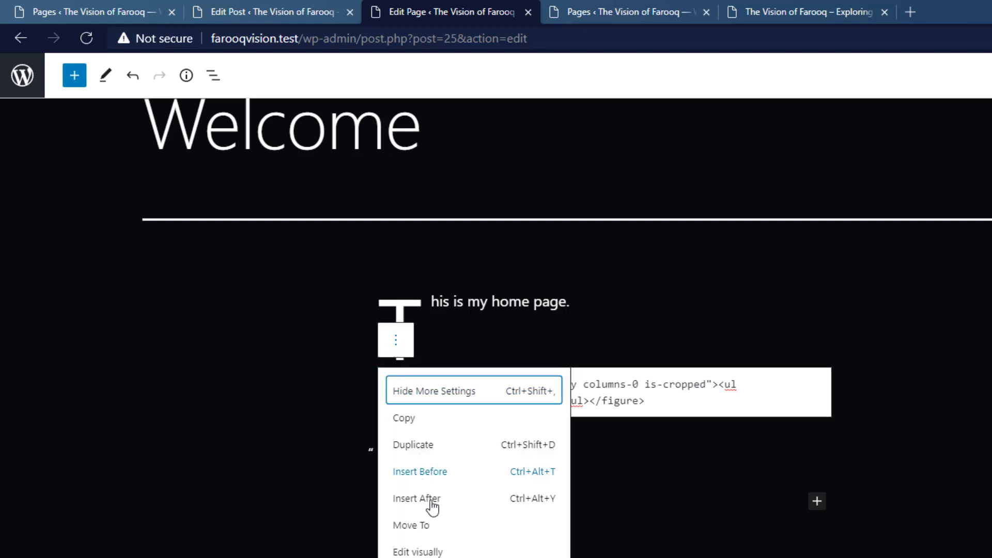
{"action": "left_click", "coordinate": [417, 551]}
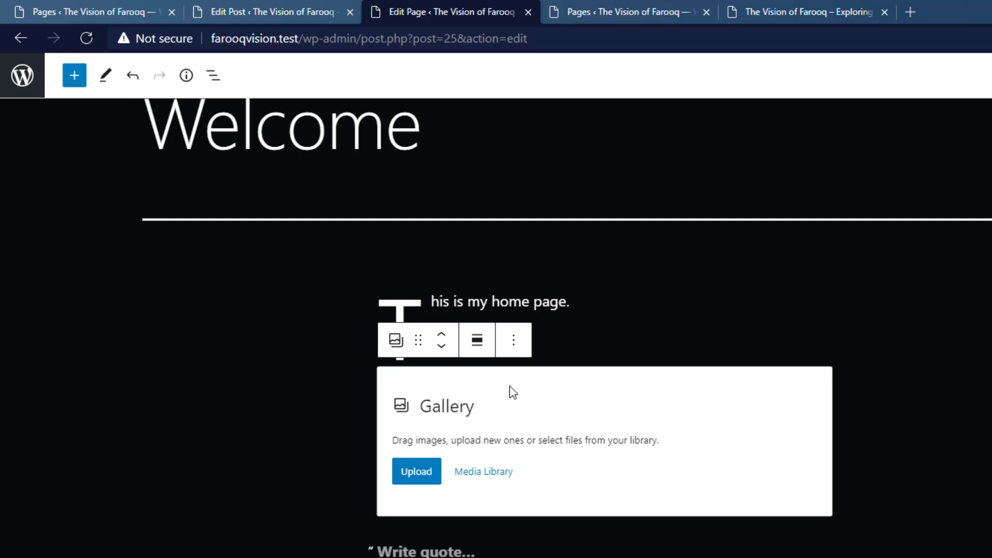
Try the full width and wide width alignments on the Gallery block, and finish with it aligned to the center
{"action": "left_click", "coordinate": [480, 346]}
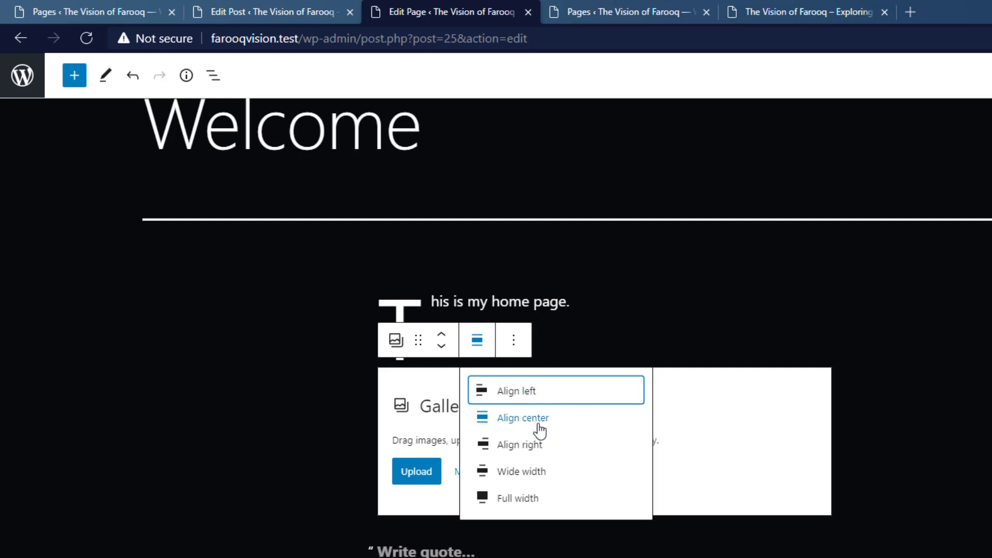
{"action": "left_click", "coordinate": [534, 501]}
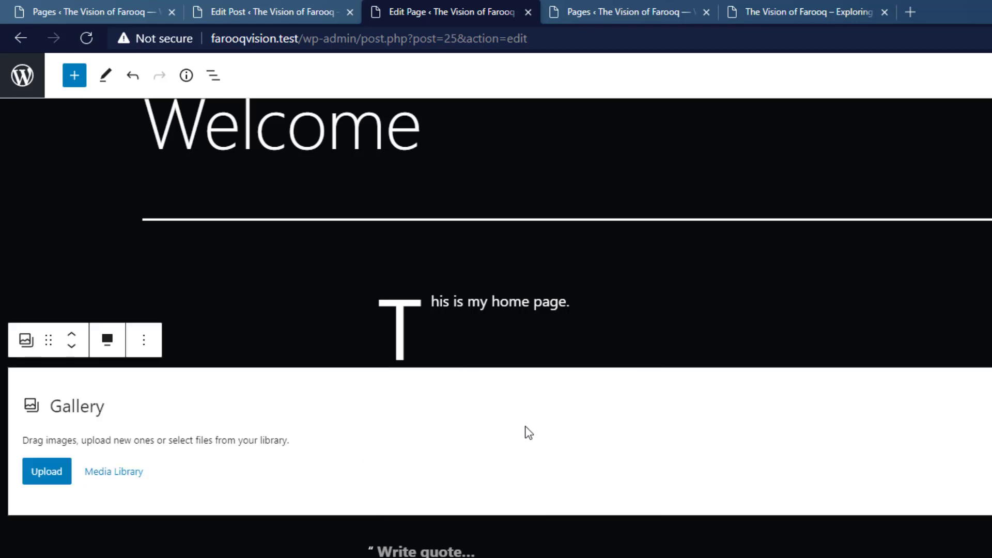
{"action": "left_click", "coordinate": [105, 345]}
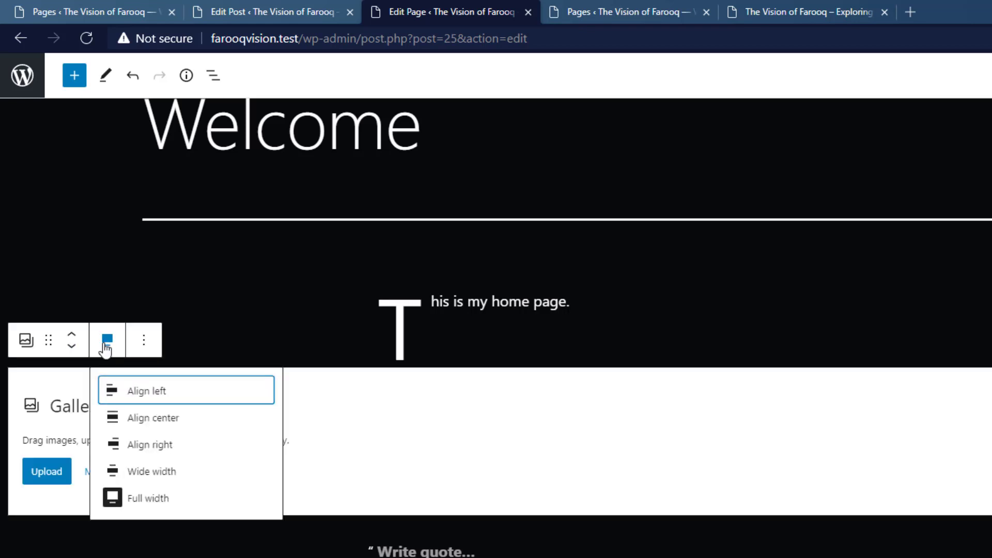
{"action": "left_click", "coordinate": [143, 480]}
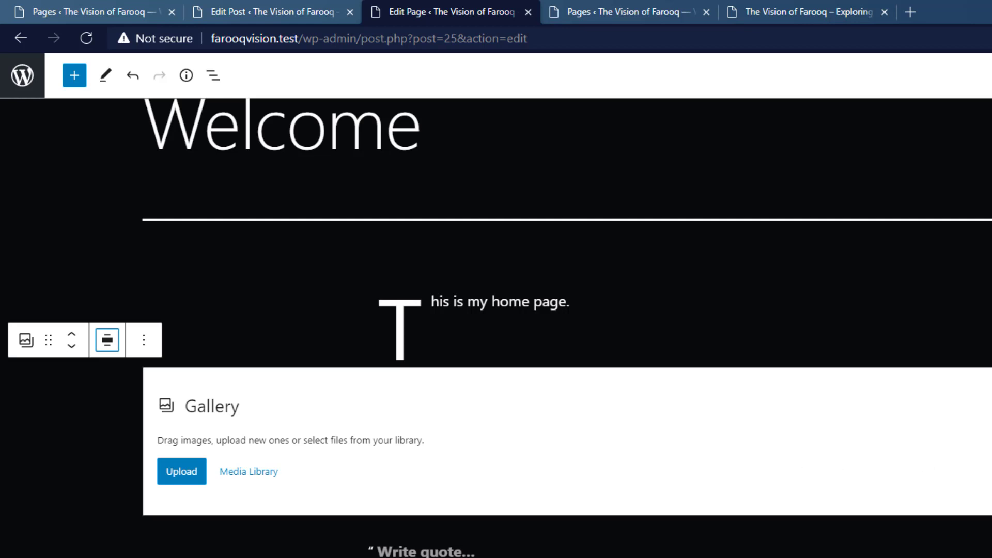
{"action": "left_click", "coordinate": [109, 345]}
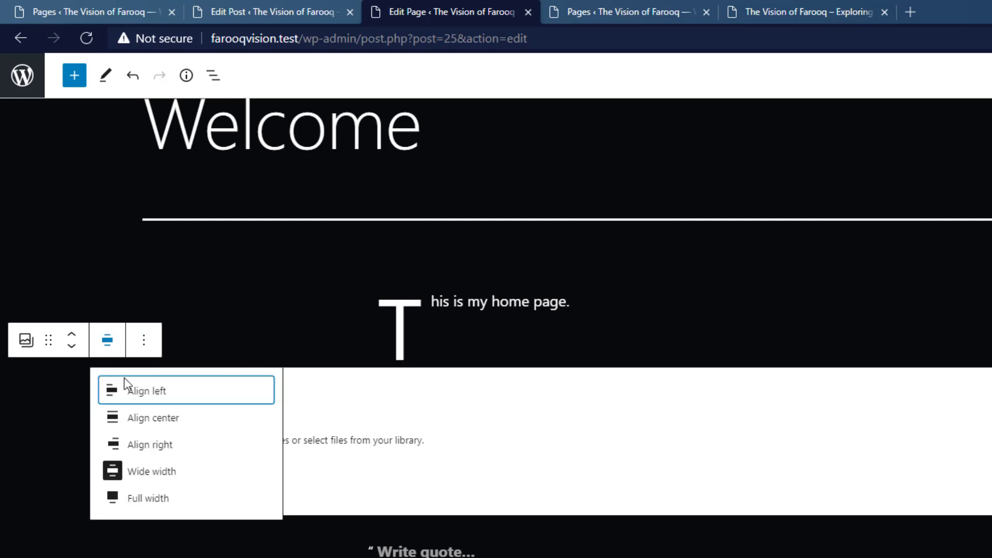
{"action": "left_click", "coordinate": [143, 421]}
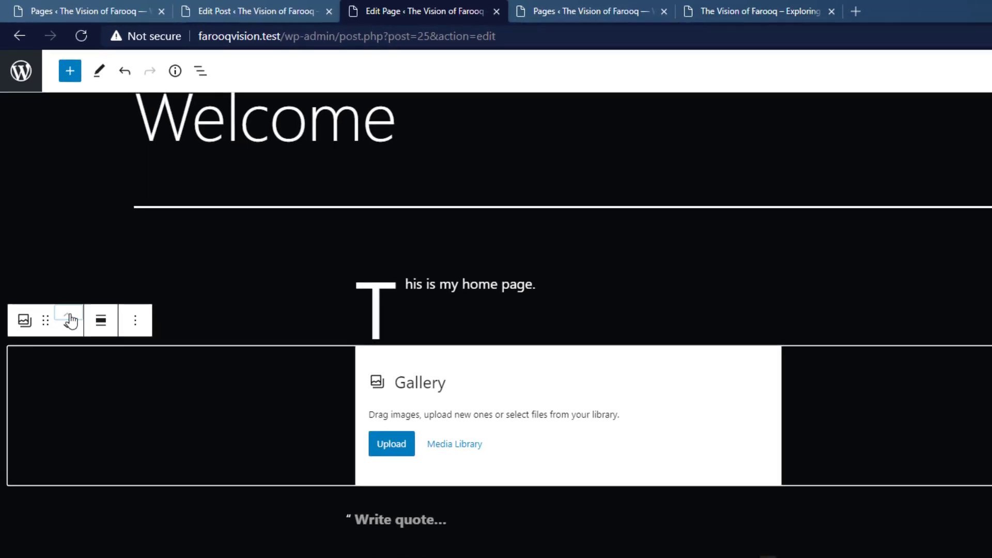
Move the Gallery block above the paragraph and back down, and relocate it below the Quote block
{"action": "left_click", "coordinate": [71, 331]}
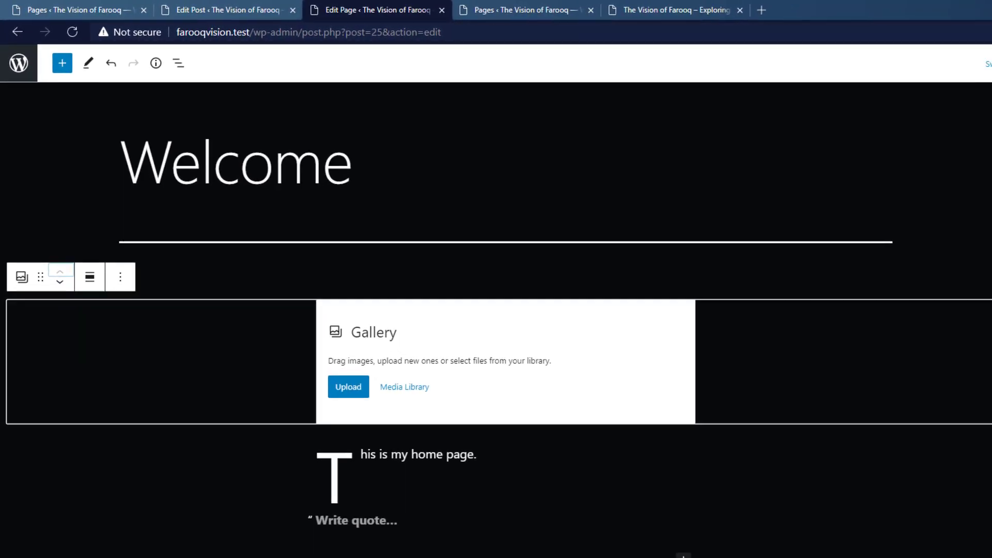
{"action": "left_click", "coordinate": [59, 280]}
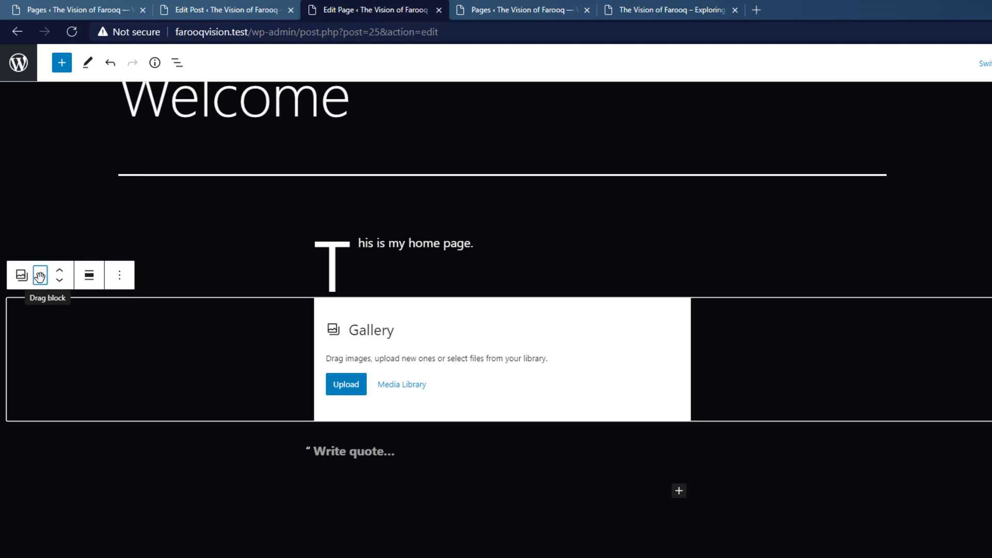
{"action": "left_click_drag", "start_coordinate": [38, 276], "coordinate": [195, 349]}
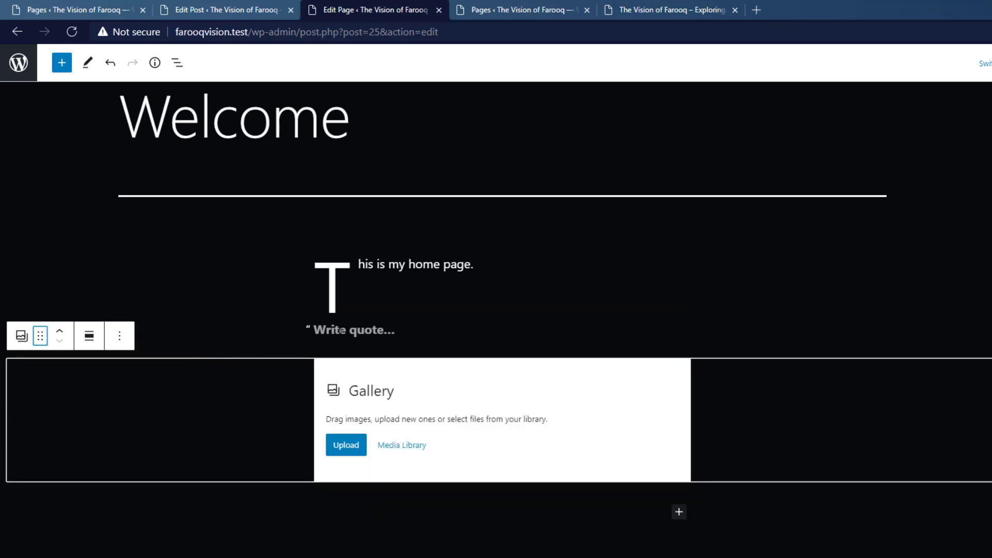
Try transforming the Gallery block into Columns, and undo the transformation
{"action": "left_click", "coordinate": [20, 336]}
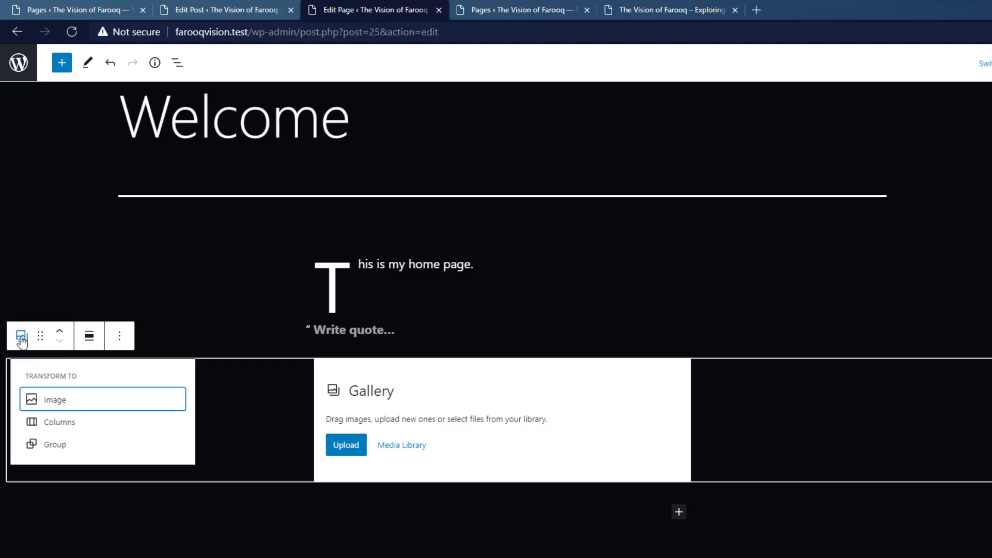
{"action": "left_click", "coordinate": [65, 429]}
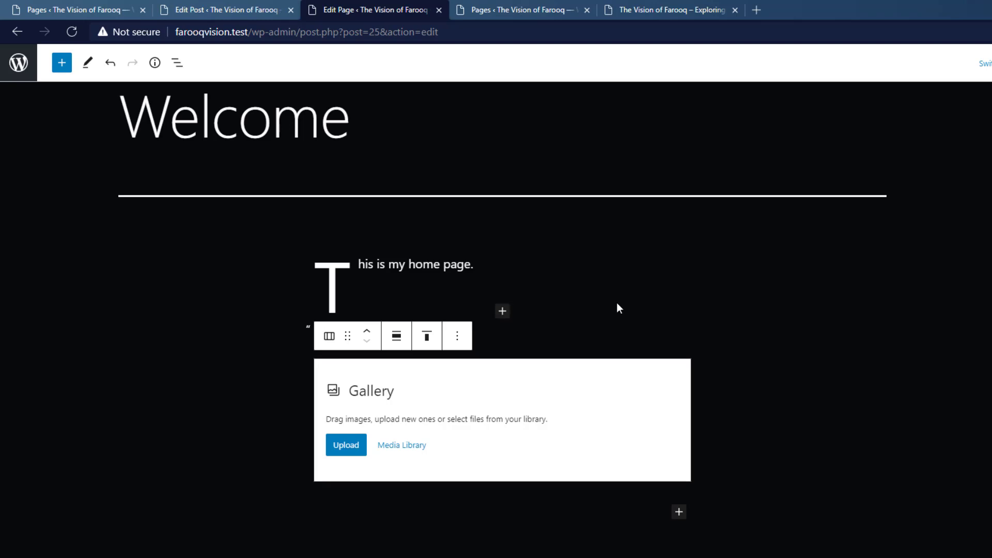
{"action": "key", "text": "ctrl+z"}
{"action": "key", "text": "ctrl+z"}
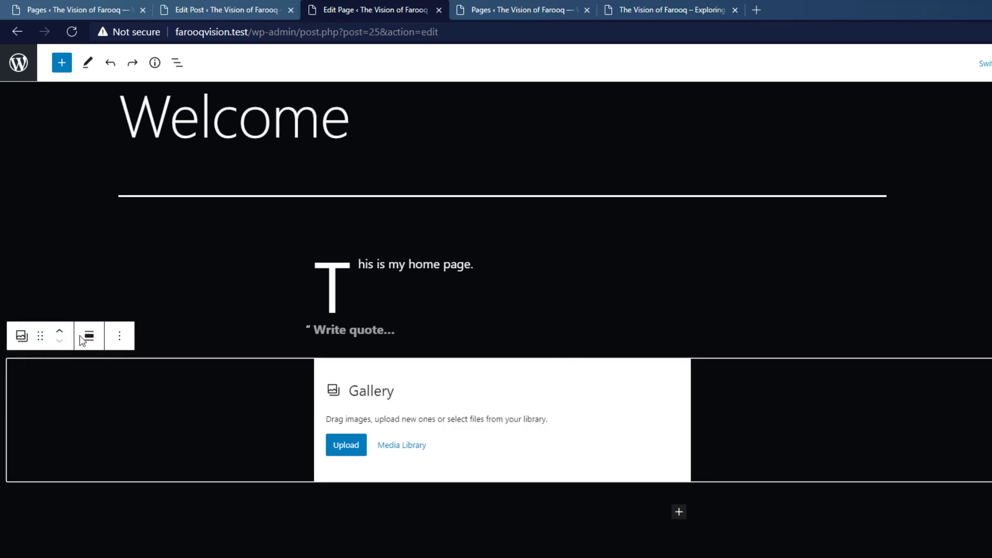
{"action": "key", "text": "ctrl+z"}
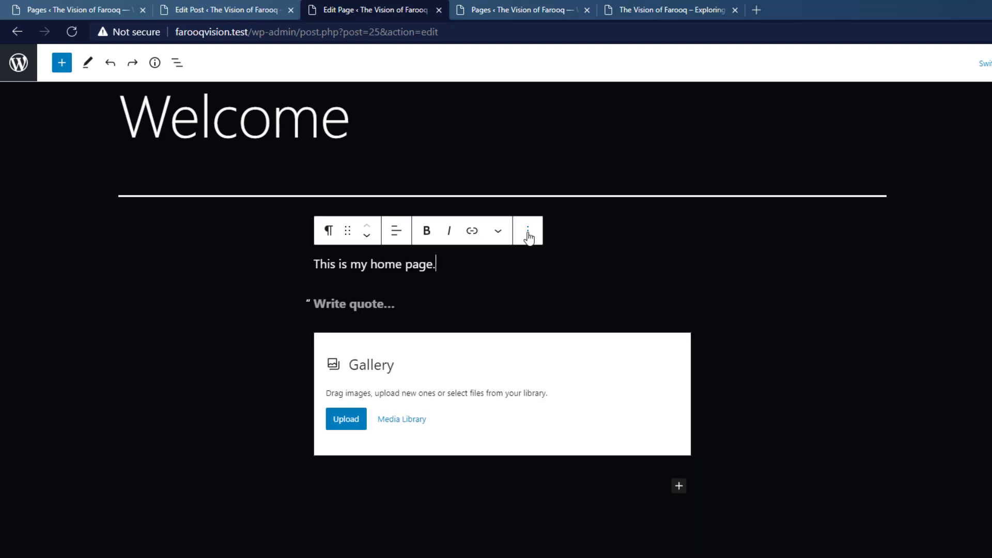
Examine the paragraph block's additional formatting options, text color palette and link settings
{"action": "left_click", "coordinate": [499, 233]}
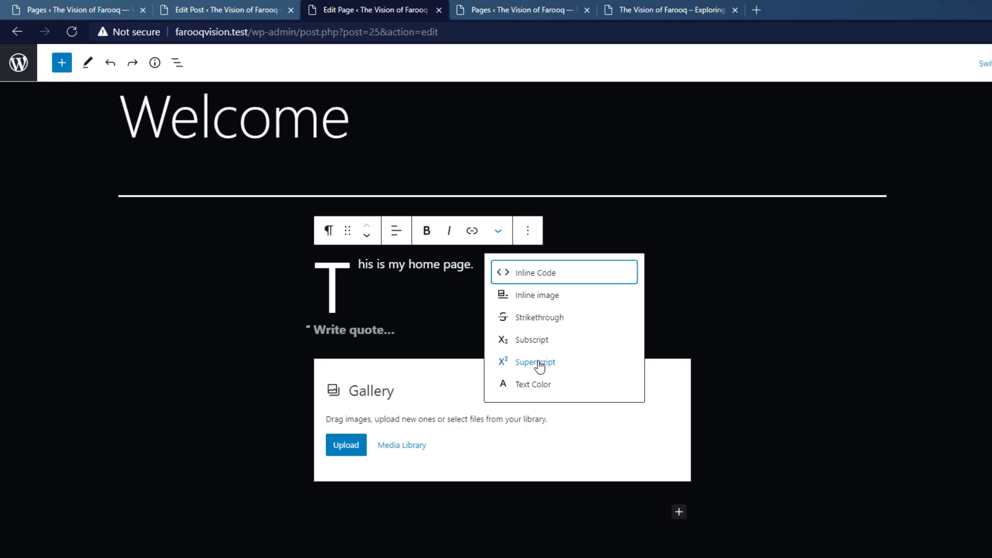
{"action": "left_click", "coordinate": [532, 394]}
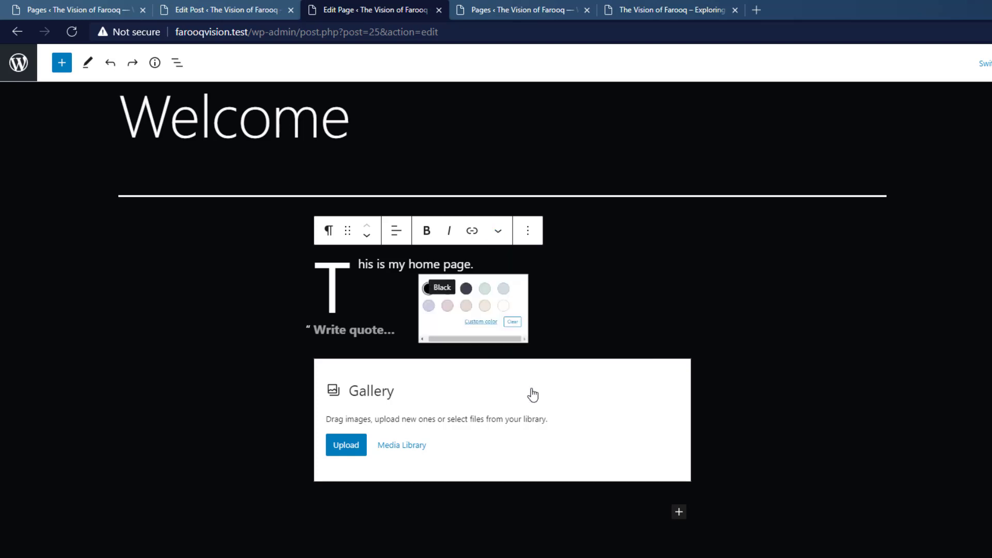
{"action": "left_click", "coordinate": [499, 232]}
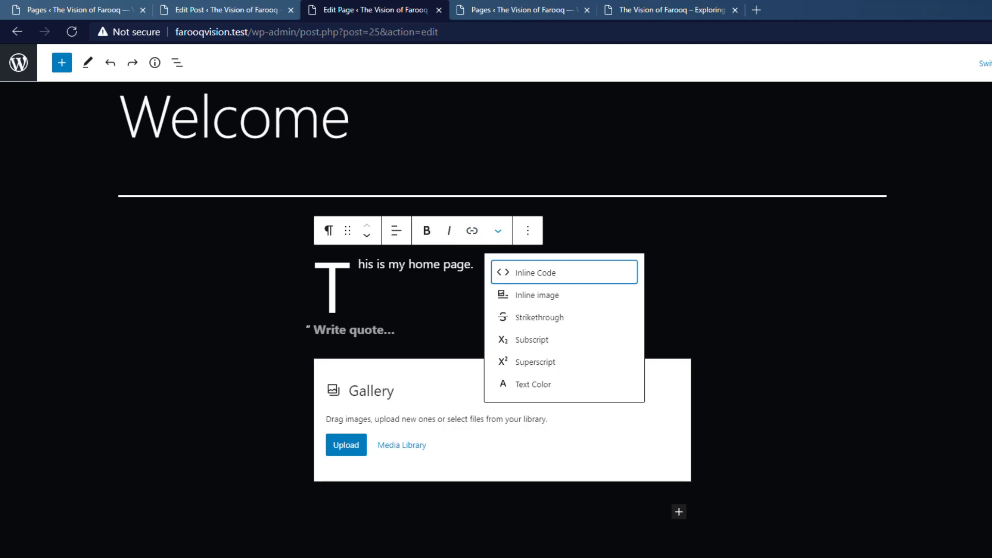
{"action": "left_click", "coordinate": [472, 232]}
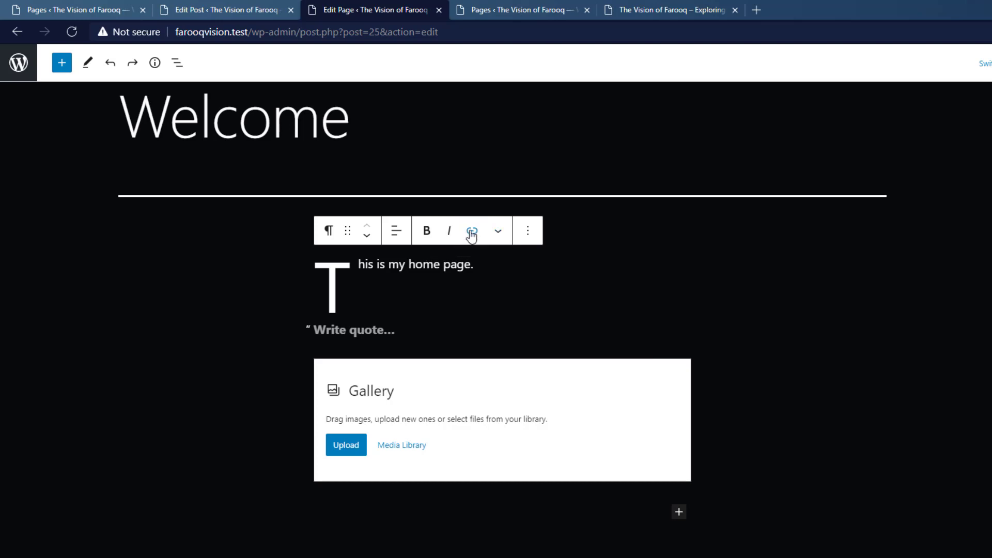
{"action": "left_click", "coordinate": [472, 233]}
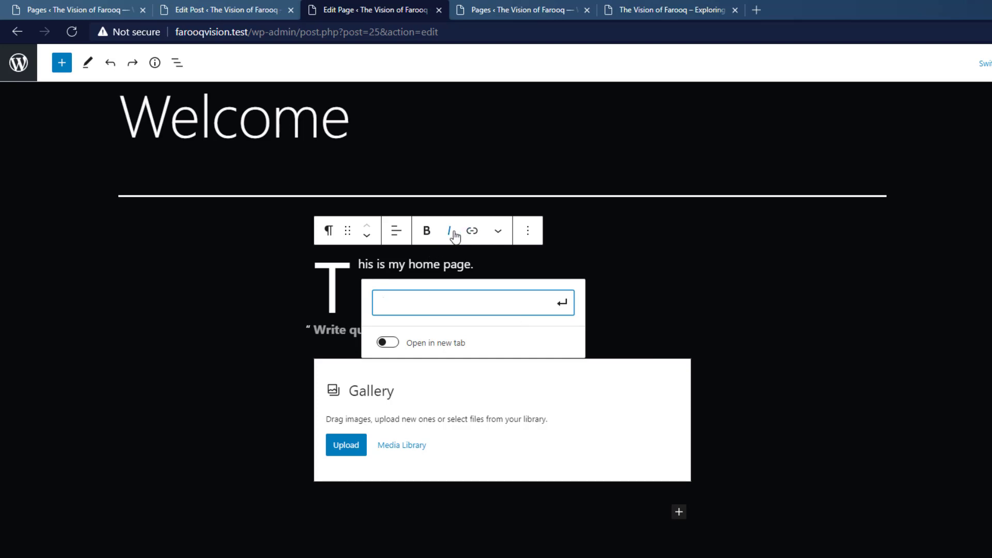
Try center and right text alignment on the paragraph block, and finish with its text aligned left
{"action": "left_click", "coordinate": [396, 232]}
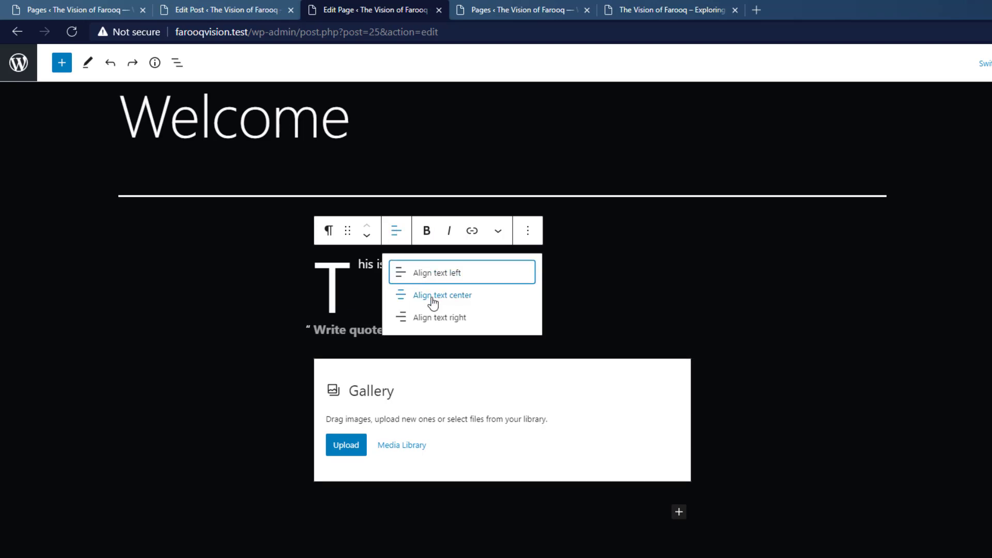
{"action": "left_click", "coordinate": [430, 296]}
{"action": "left_click", "coordinate": [396, 230]}
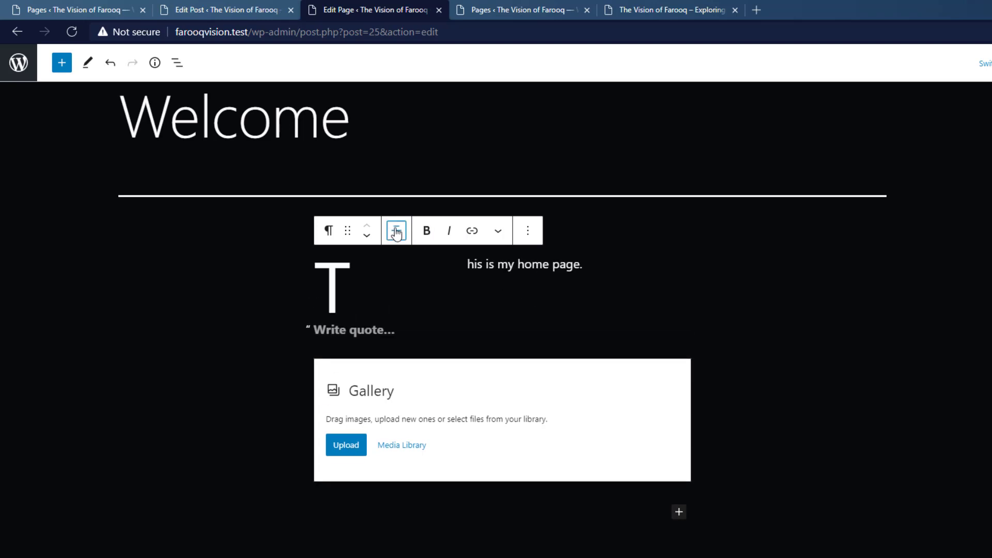
{"action": "left_click", "coordinate": [440, 320]}
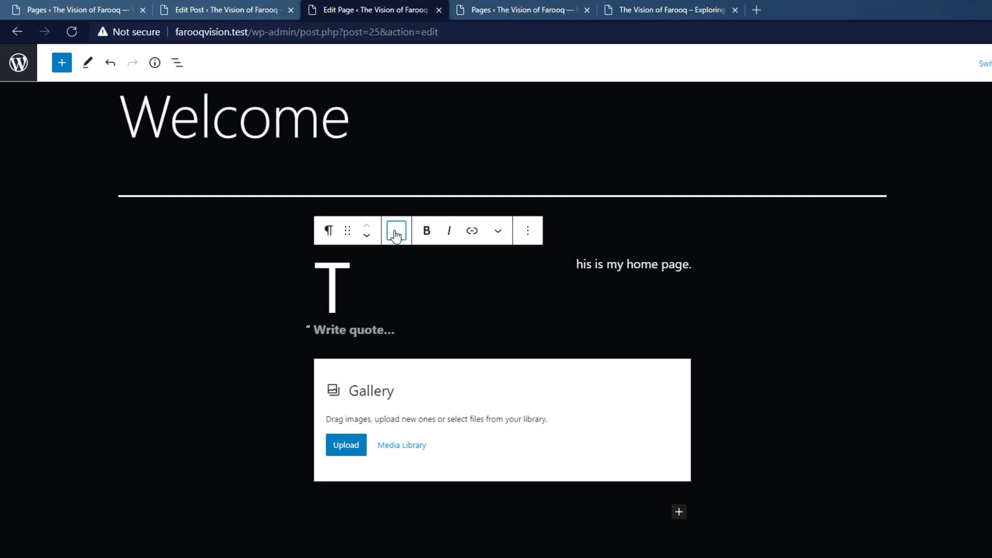
{"action": "left_click", "coordinate": [396, 230]}
{"action": "left_click", "coordinate": [411, 275]}
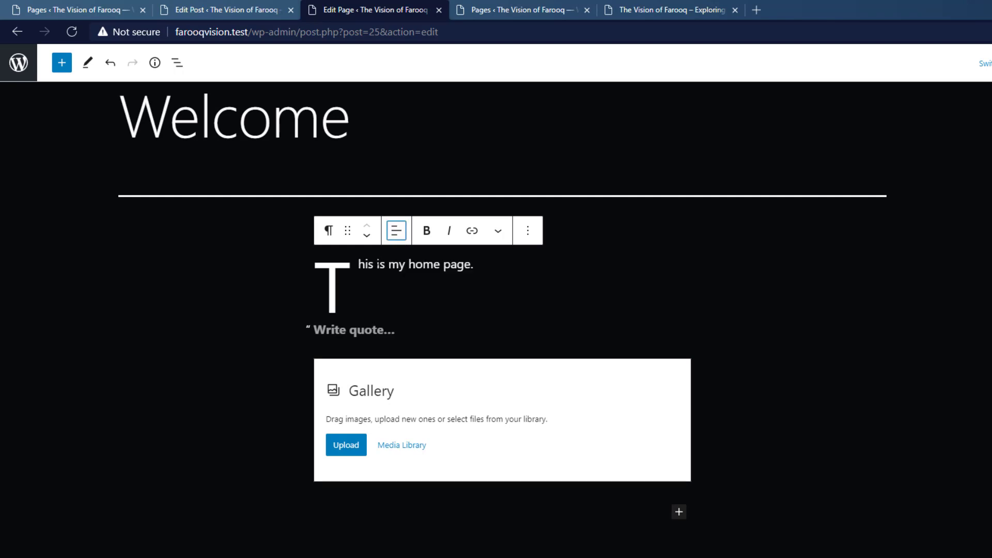
Move the paragraph block down past the Quote and Gallery blocks and back up, and relocate it below the Gallery block
{"action": "left_click", "coordinate": [368, 238]}
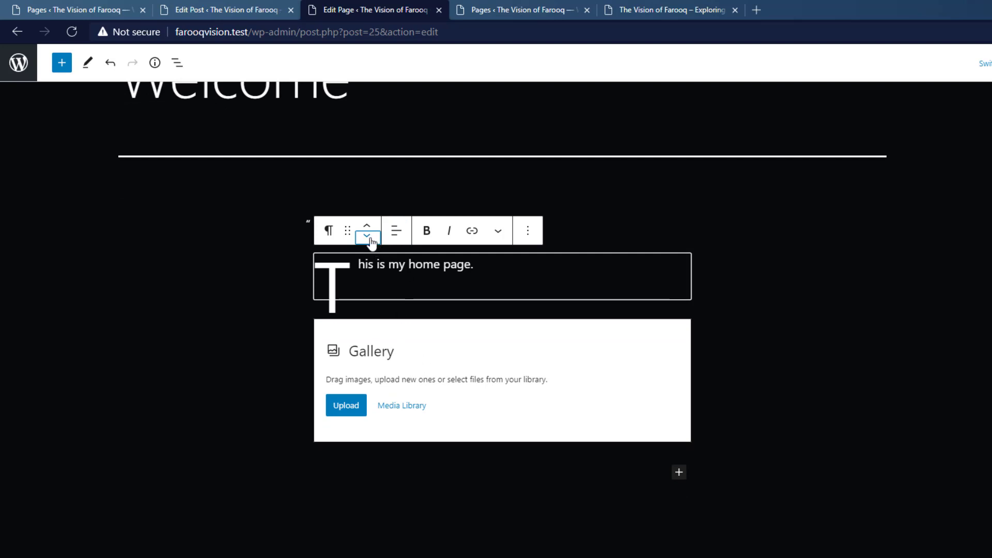
{"action": "left_click", "coordinate": [366, 236]}
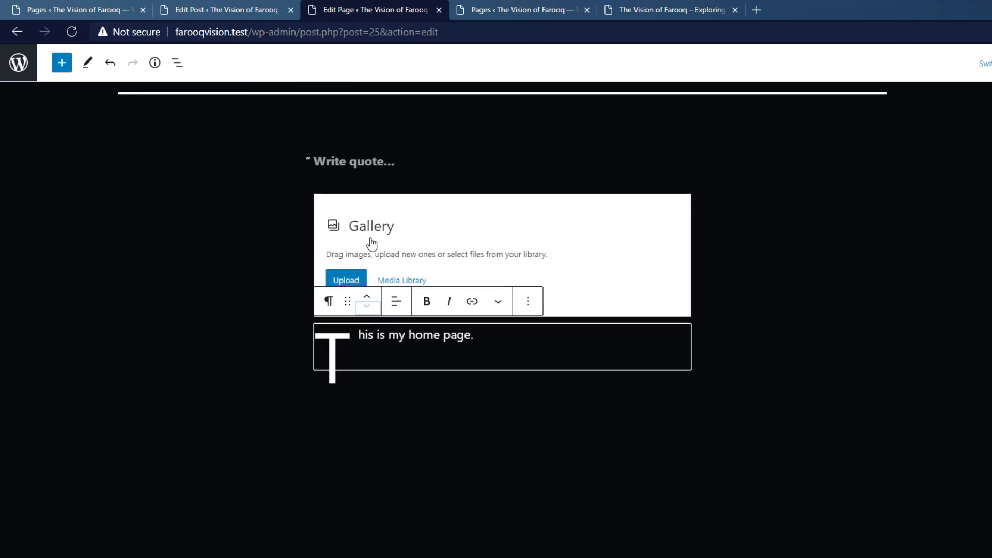
{"action": "left_click", "coordinate": [367, 306]}
{"action": "left_click", "coordinate": [367, 305]}
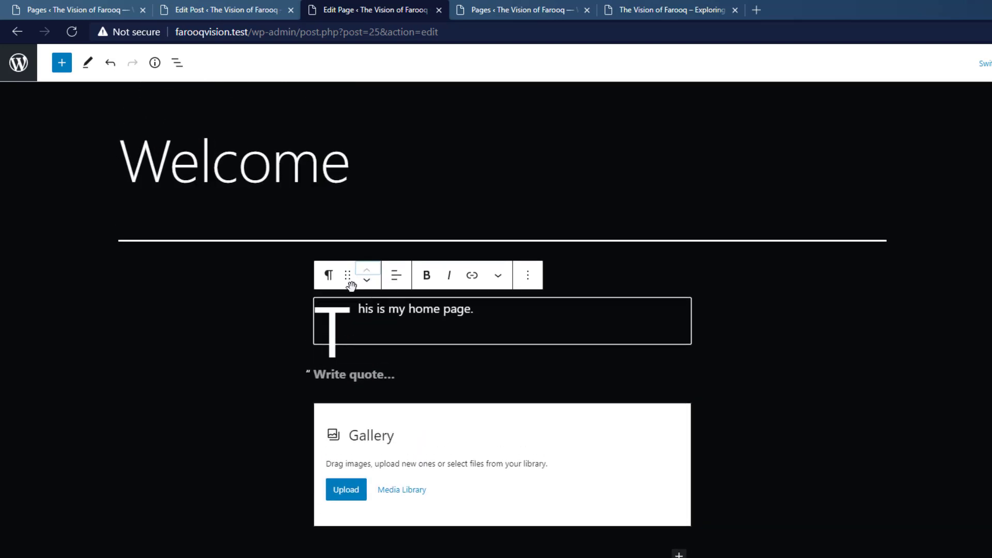
{"action": "left_click_drag", "start_coordinate": [346, 275], "coordinate": [405, 390]}
{"action": "left_click_drag", "start_coordinate": [420, 441], "coordinate": [408, 524]}
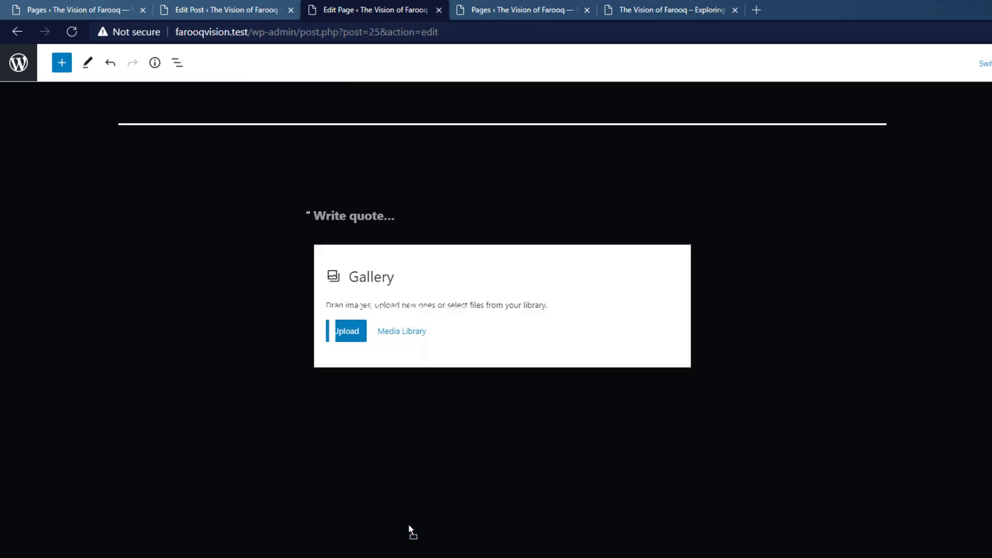
Transform the "This is my home page." paragraph block into a Heading
{"action": "left_click", "coordinate": [395, 347]}
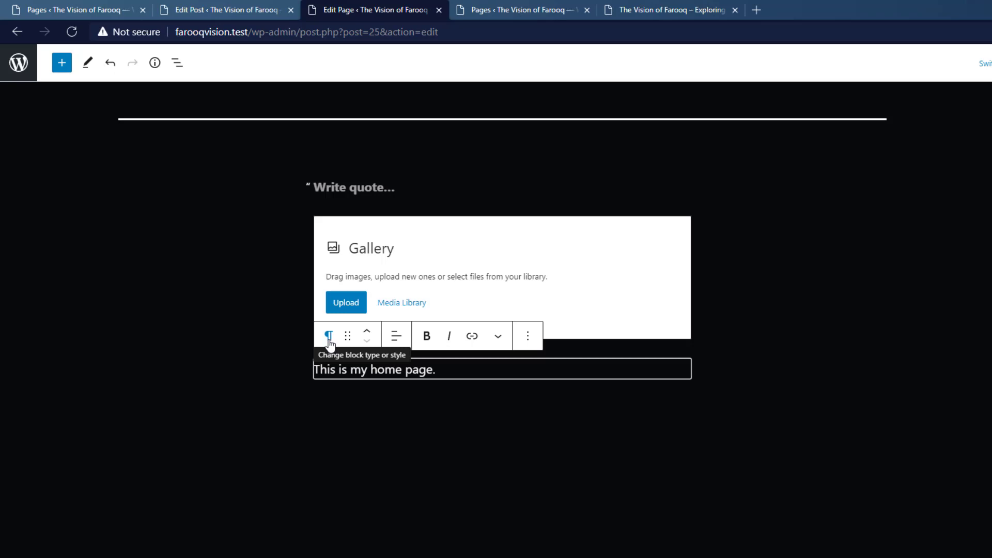
{"action": "left_click", "coordinate": [330, 341]}
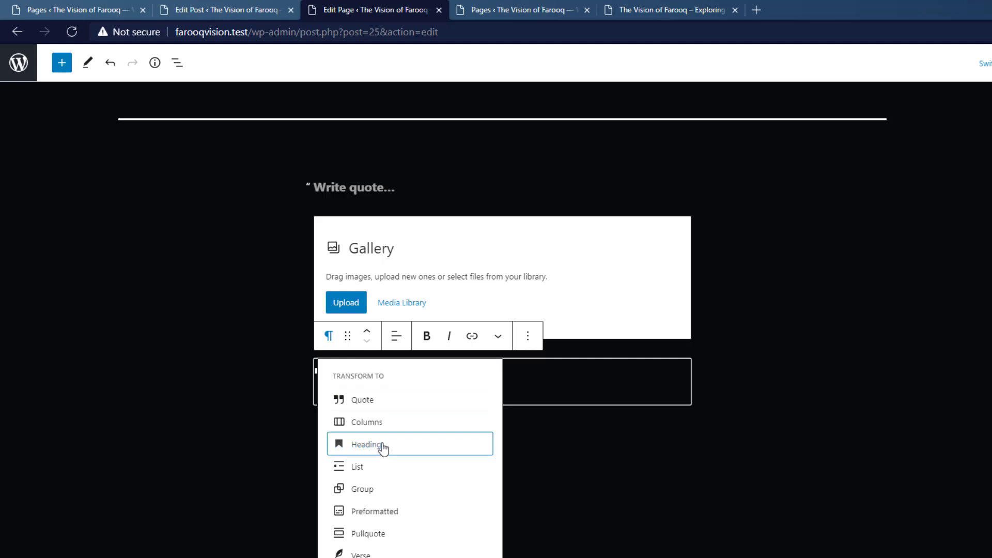
{"action": "left_click", "coordinate": [383, 446]}
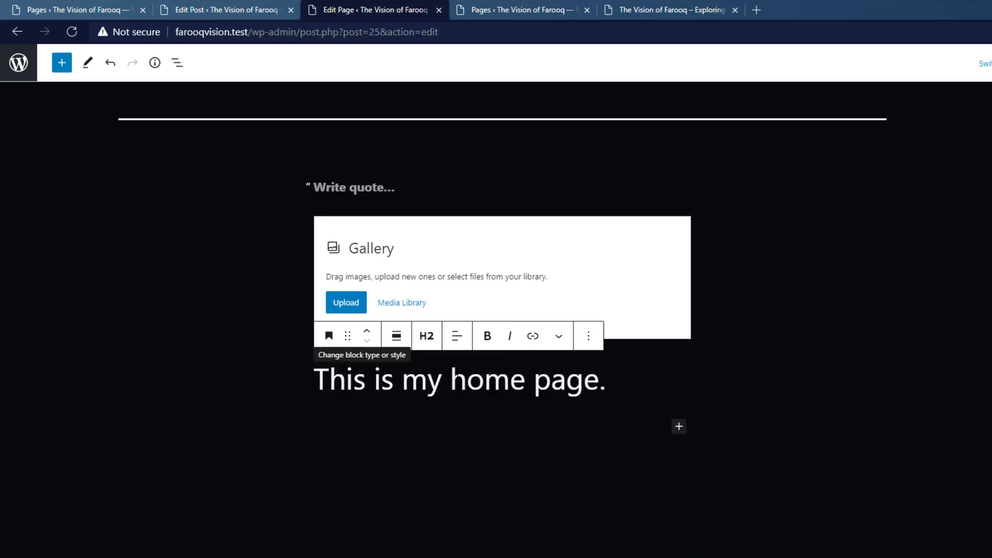
View the page's blocks in the list view, and select the Gallery and the Heading block from it
{"action": "left_click", "coordinate": [176, 64]}
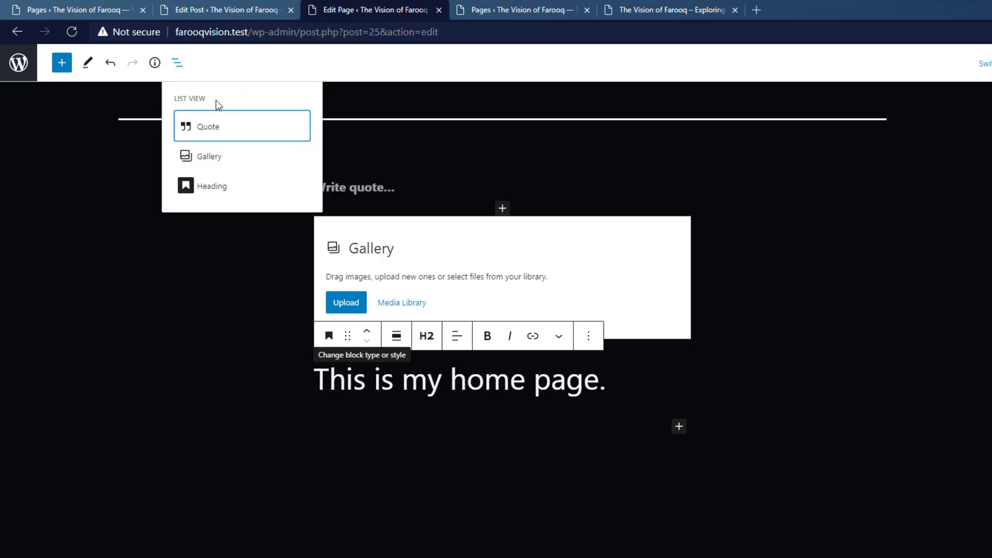
{"action": "left_click", "coordinate": [209, 157]}
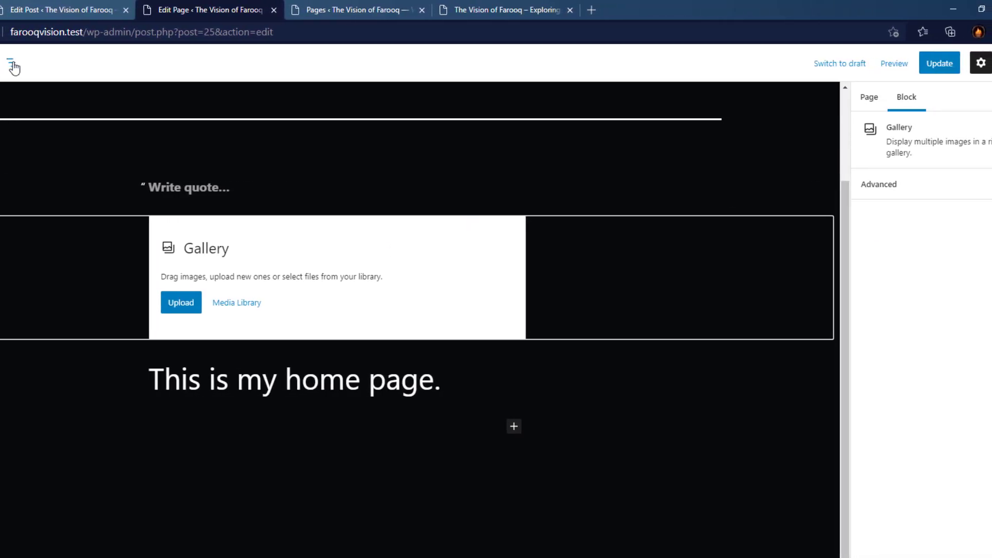
{"action": "left_click", "coordinate": [54, 63]}
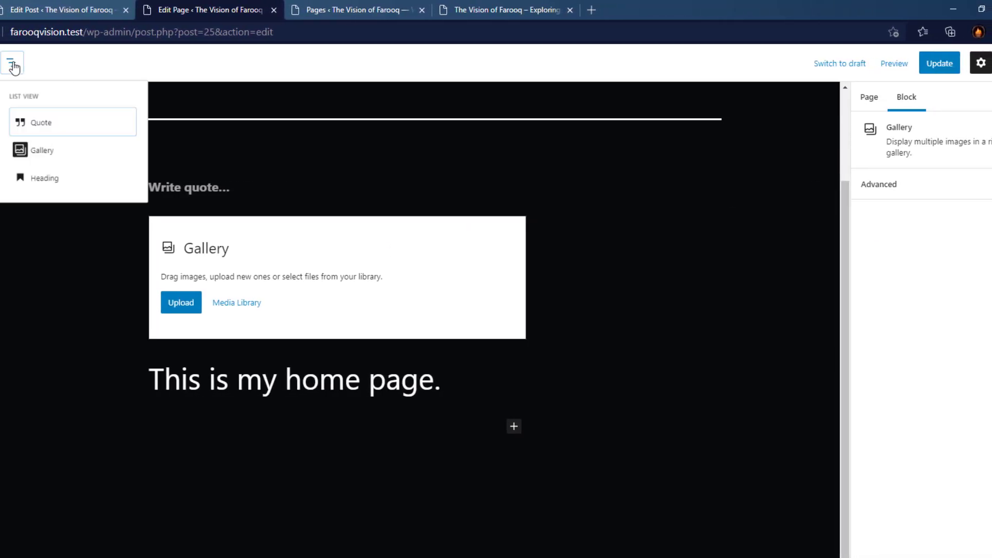
{"action": "left_click", "coordinate": [44, 186]}
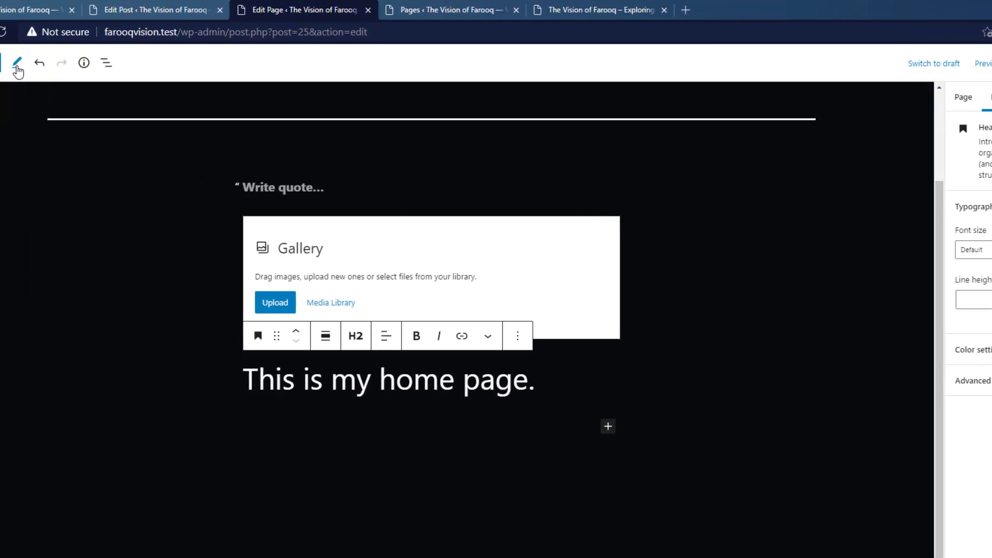
Switch to the Select tool, pick the Quote block, enter it for editing, and switch back to the Select tool
{"action": "left_click", "coordinate": [72, 71]}
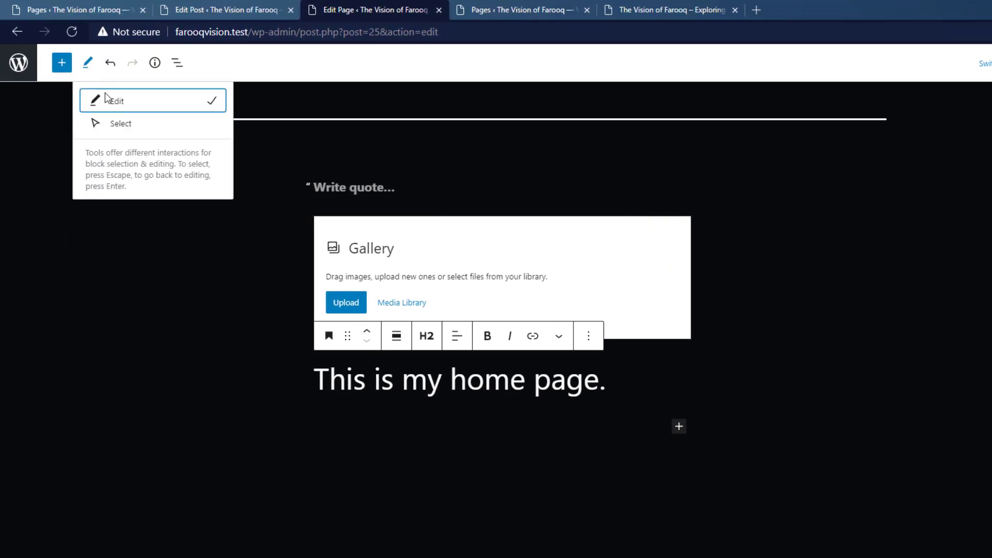
{"action": "left_click", "coordinate": [124, 124]}
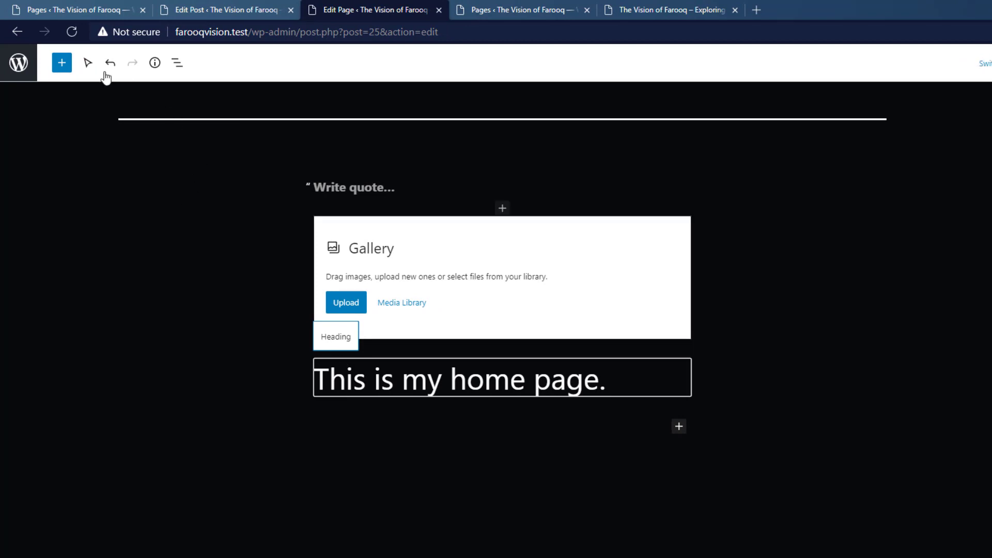
{"action": "left_click", "coordinate": [338, 188]}
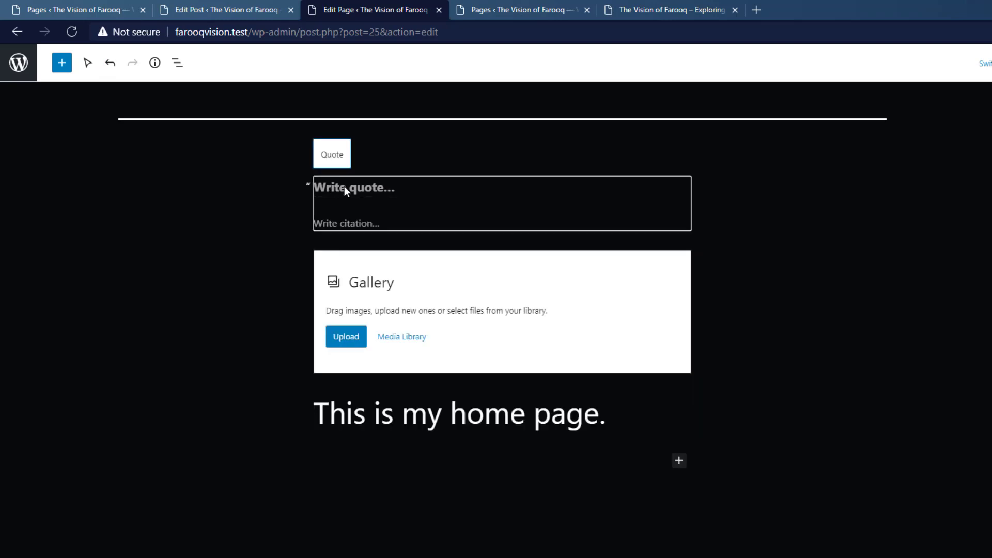
{"action": "left_click", "coordinate": [376, 188]}
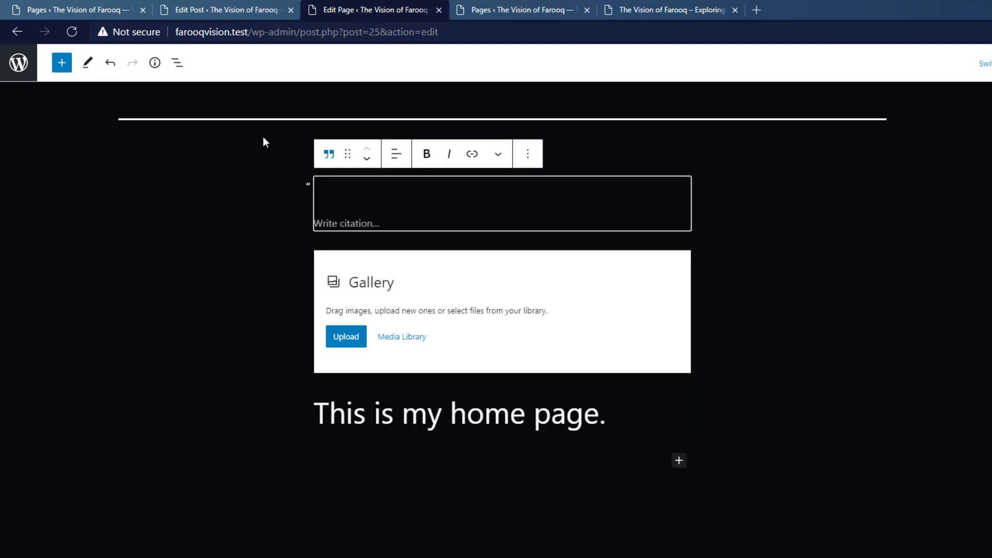
{"action": "left_click", "coordinate": [89, 65]}
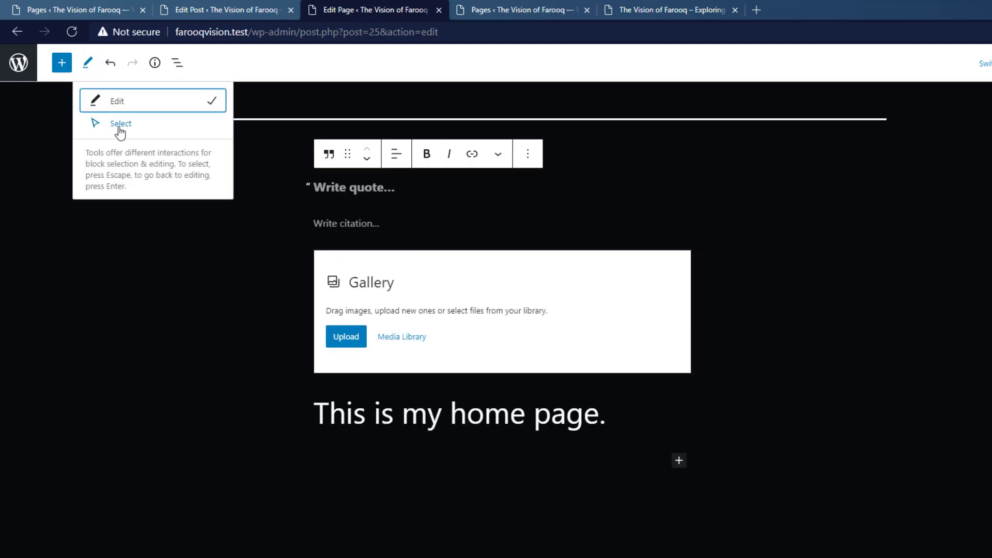
{"action": "left_click", "coordinate": [120, 132]}
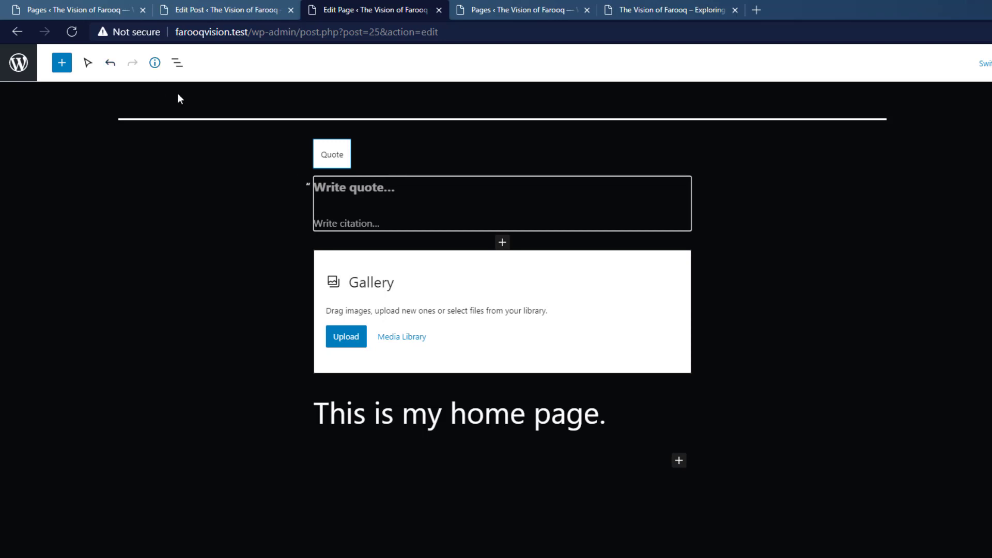
Undo the Heading transformation, and view the page's character, word, heading, paragraph and block counts
{"action": "left_click", "coordinate": [111, 64]}
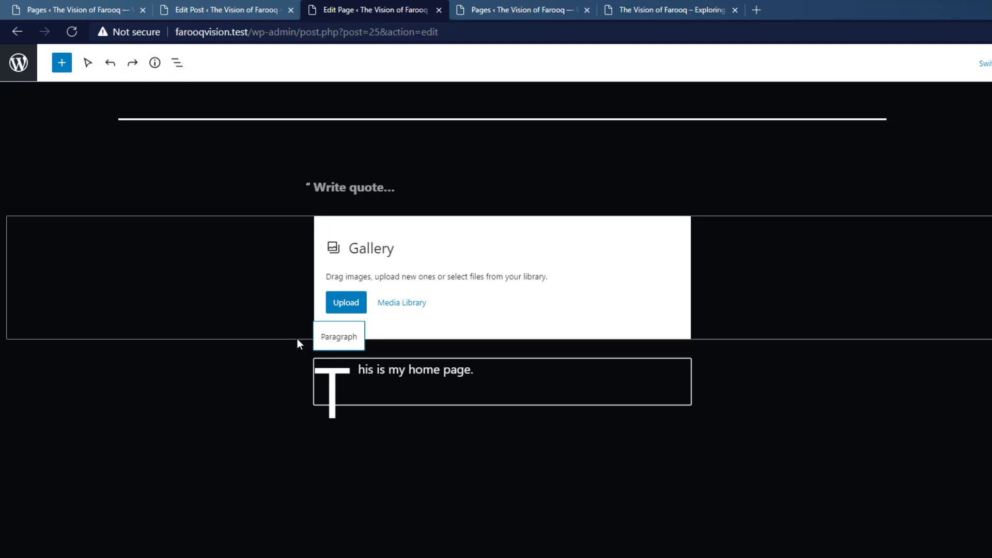
{"action": "left_click", "coordinate": [155, 63]}
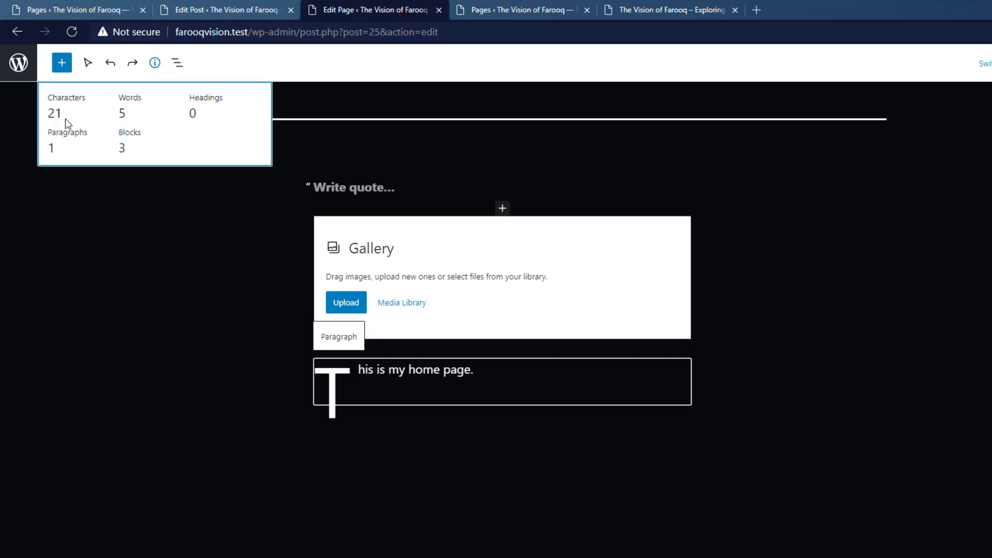
{"action": "left_click", "coordinate": [329, 367]}
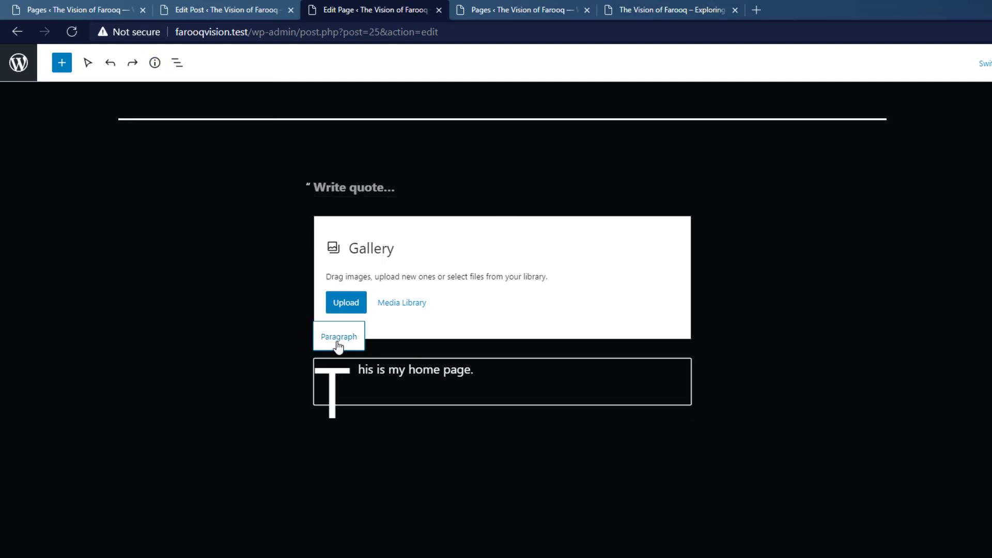
Duplicate the "This is my home page." paragraph block and view the page's content counts
{"action": "left_click", "coordinate": [338, 346]}
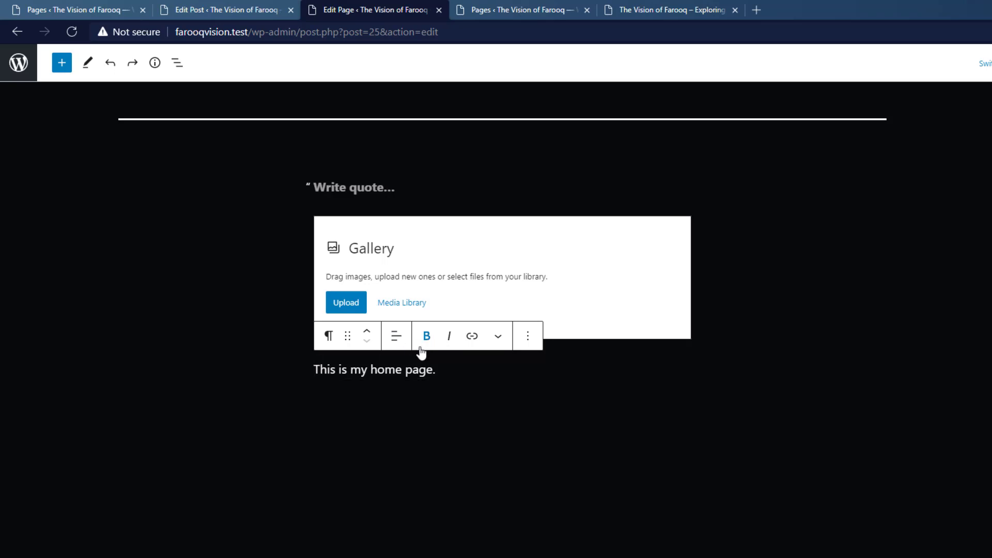
{"action": "left_click", "coordinate": [527, 339]}
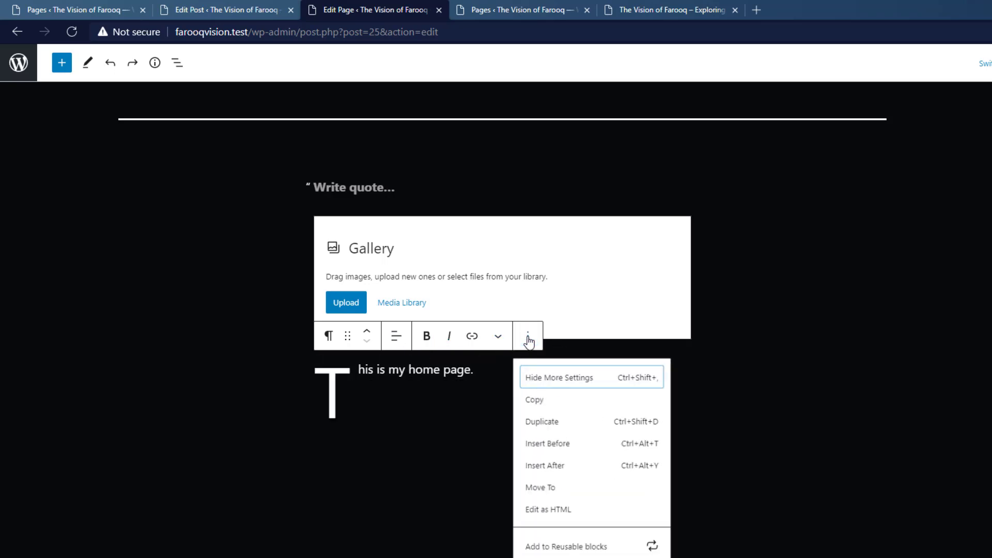
{"action": "left_click", "coordinate": [545, 432]}
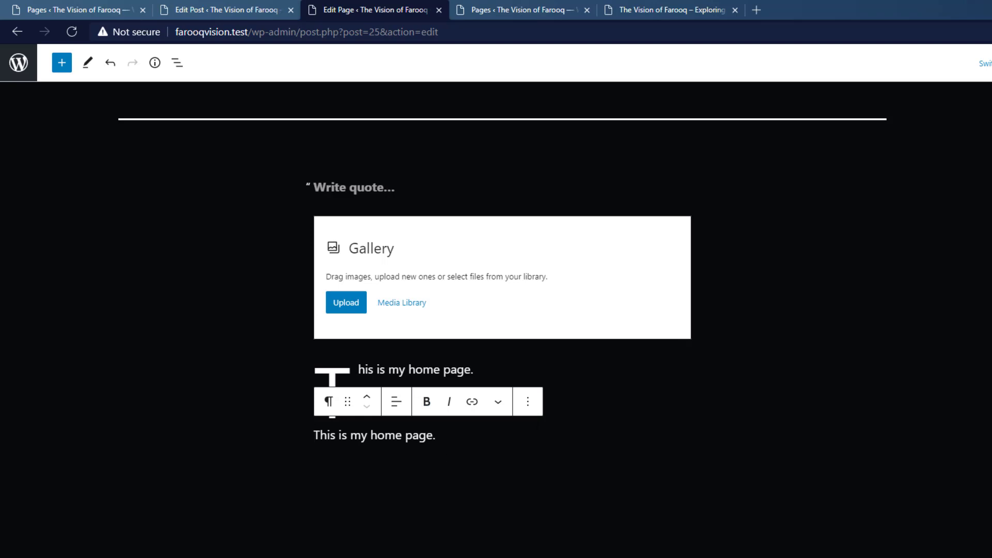
{"action": "left_click", "coordinate": [154, 64]}
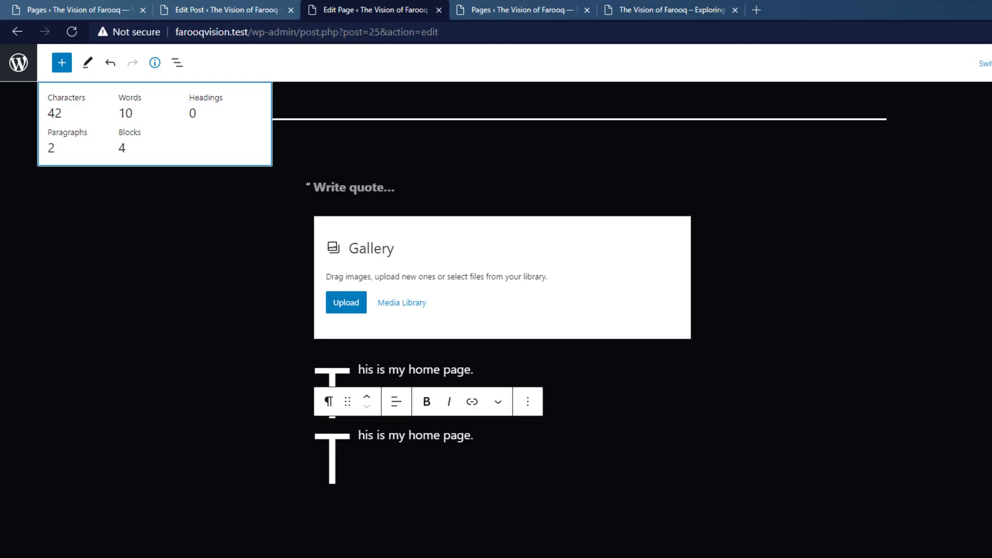
Append "Let's us a couple more words." to the duplicated paragraph and check the page's content counts
{"action": "left_click", "coordinate": [486, 436]}
{"action": "type", "text": "Let's "}
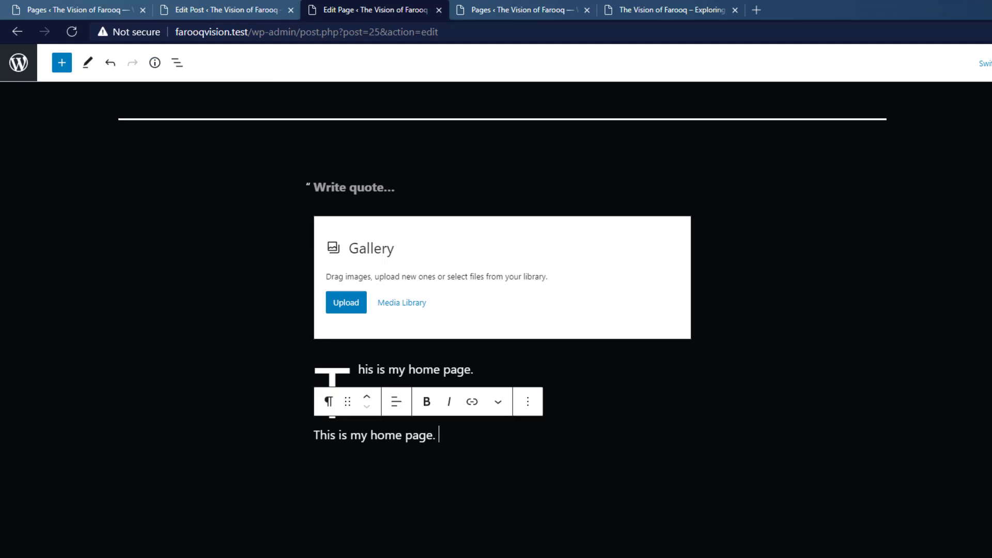
{"action": "type", "text": "us a "}
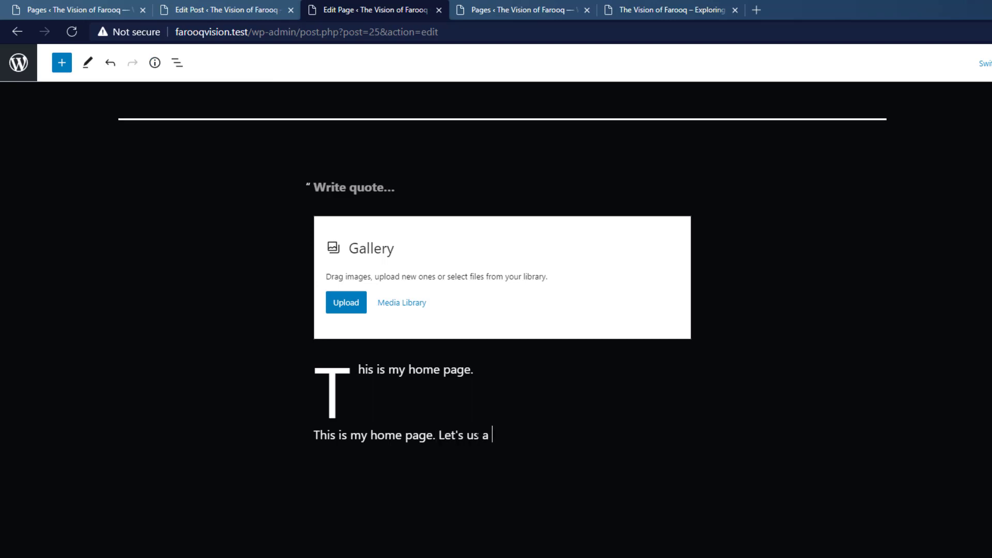
{"action": "type", "text": "couple more words."}
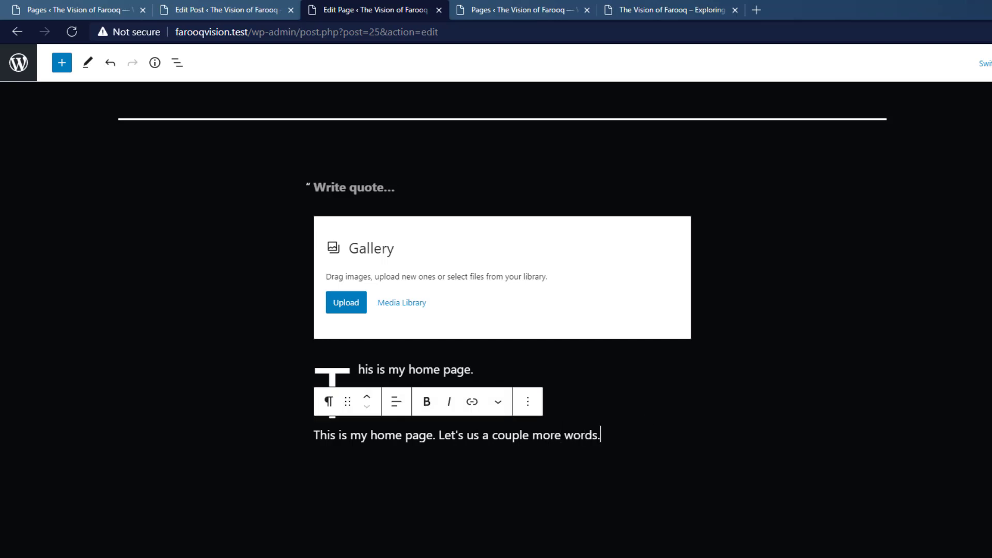
{"action": "left_click", "coordinate": [788, 343]}
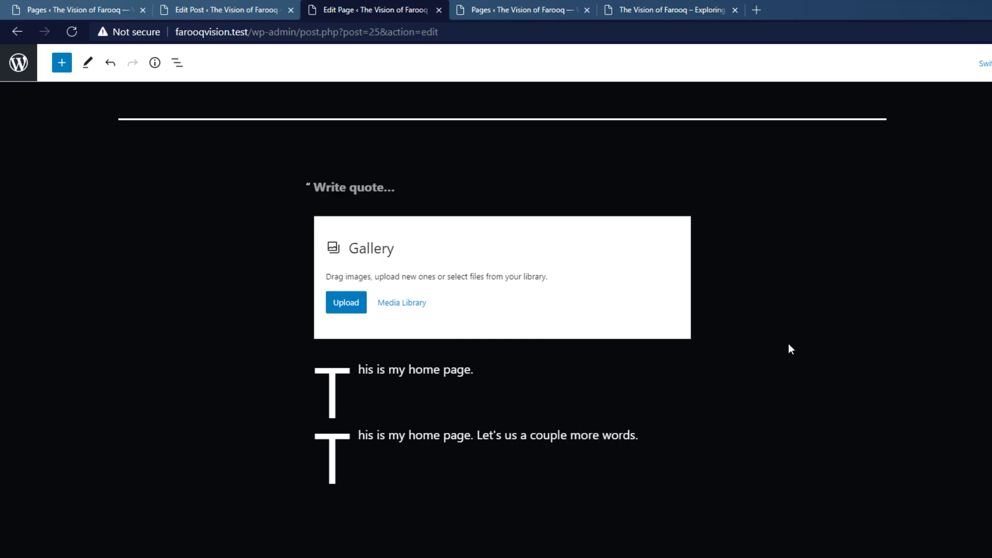
{"action": "left_click", "coordinate": [156, 63]}
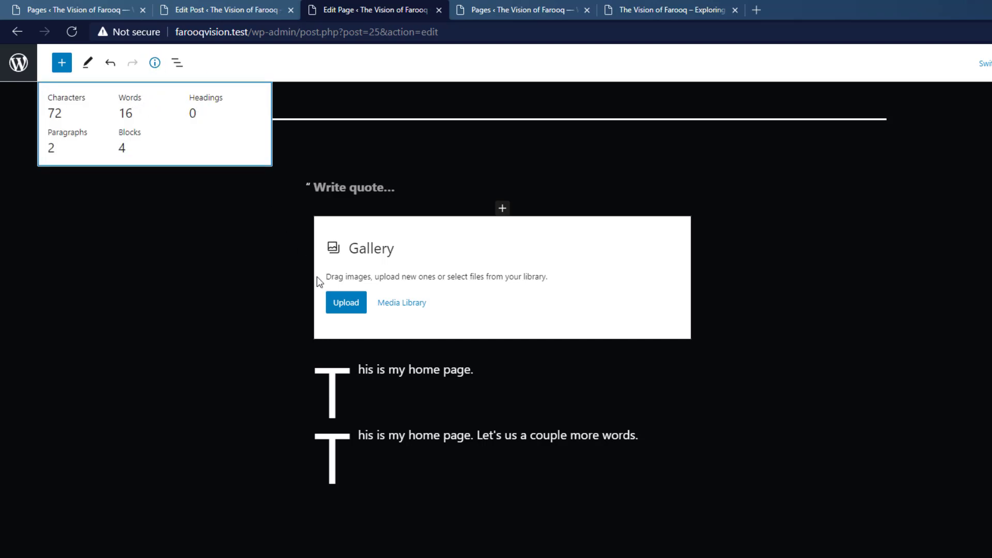
Transform the first "This is my home page." paragraph into a Heading and view the page's details with the document outline
{"action": "left_click", "coordinate": [471, 370]}
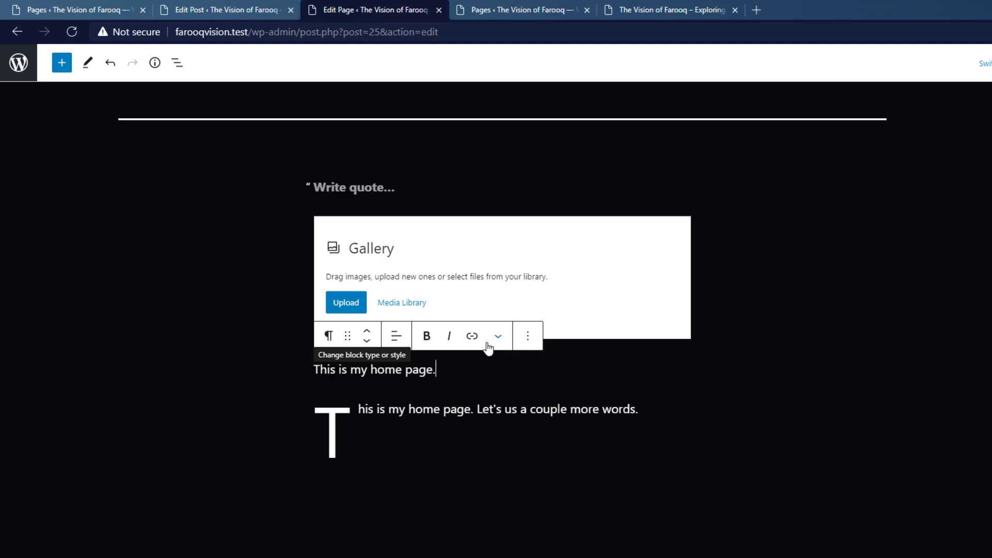
{"action": "left_click", "coordinate": [329, 342]}
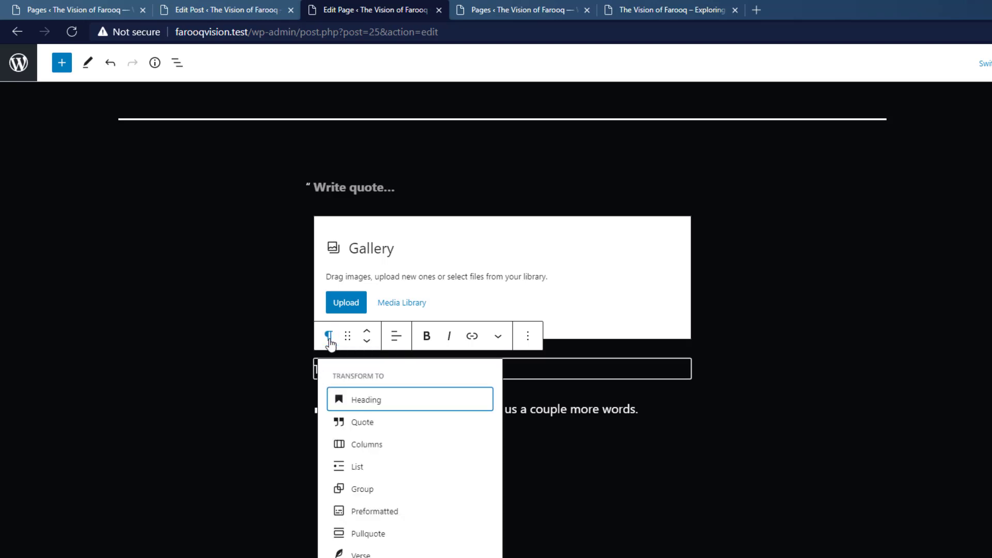
{"action": "left_click", "coordinate": [367, 407]}
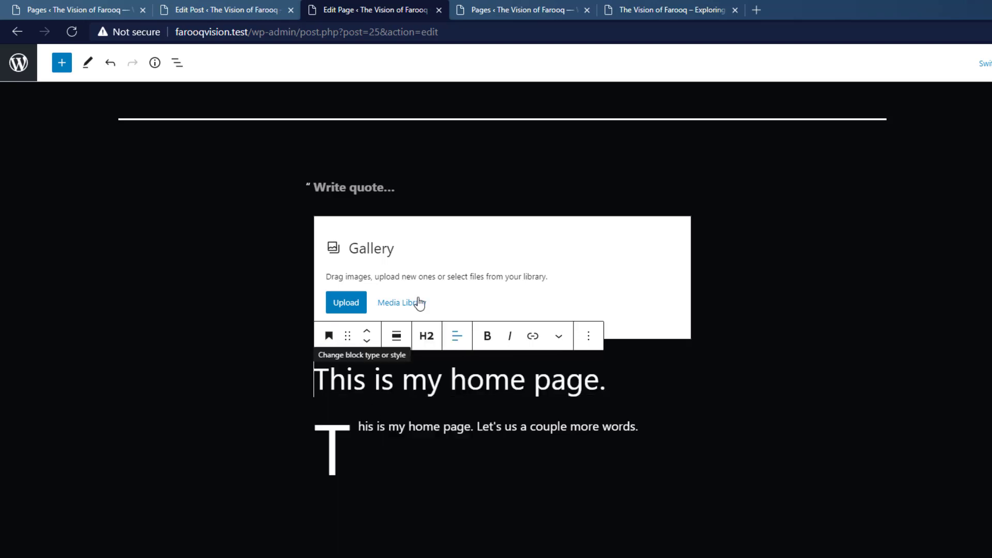
{"action": "left_click", "coordinate": [156, 66]}
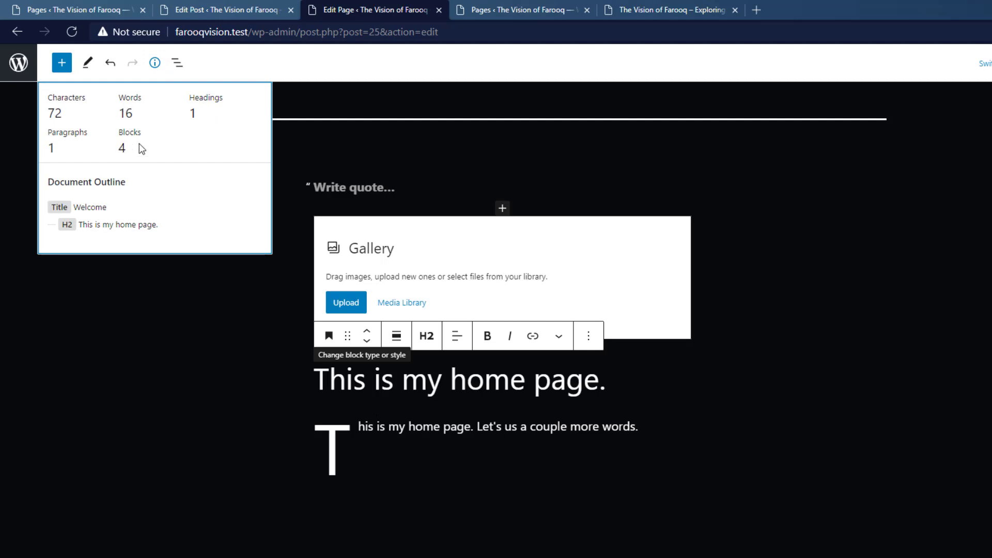
{"action": "left_click", "coordinate": [379, 156]}
Insert a List block below the last paragraph and view the page's content counts and outline
{"action": "left_click", "coordinate": [61, 63]}
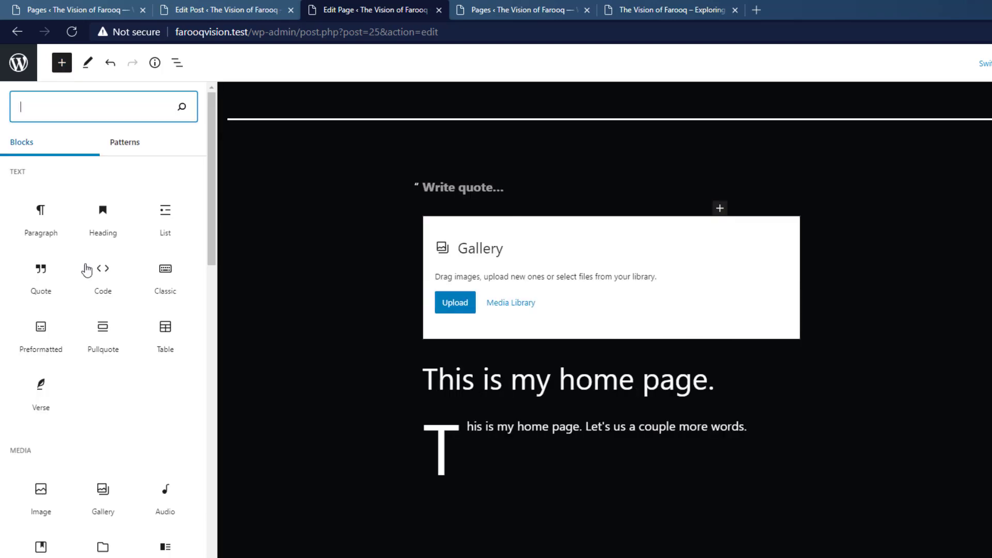
{"action": "mouse_move", "coordinate": [41, 386]}
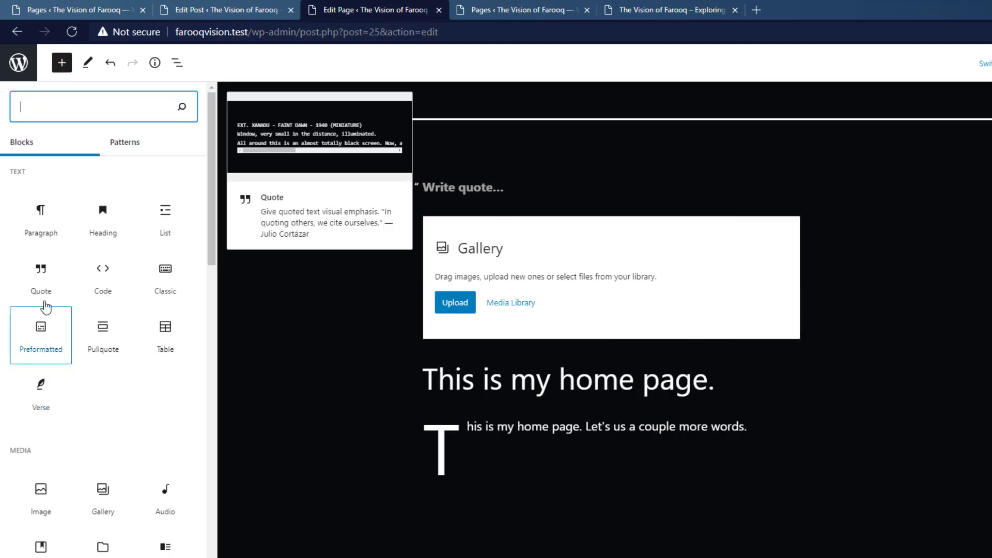
{"action": "mouse_move", "coordinate": [104, 230]}
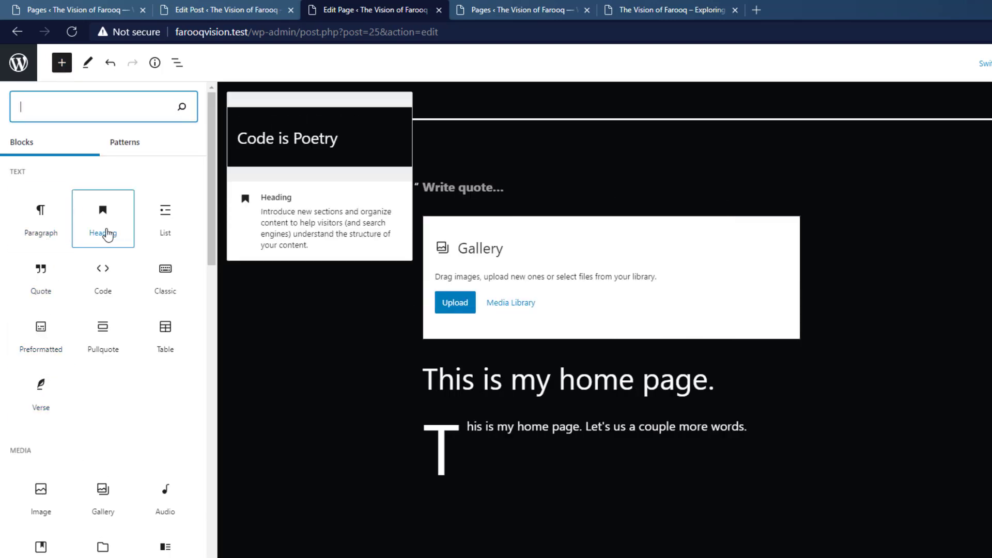
{"action": "left_click", "coordinate": [160, 223]}
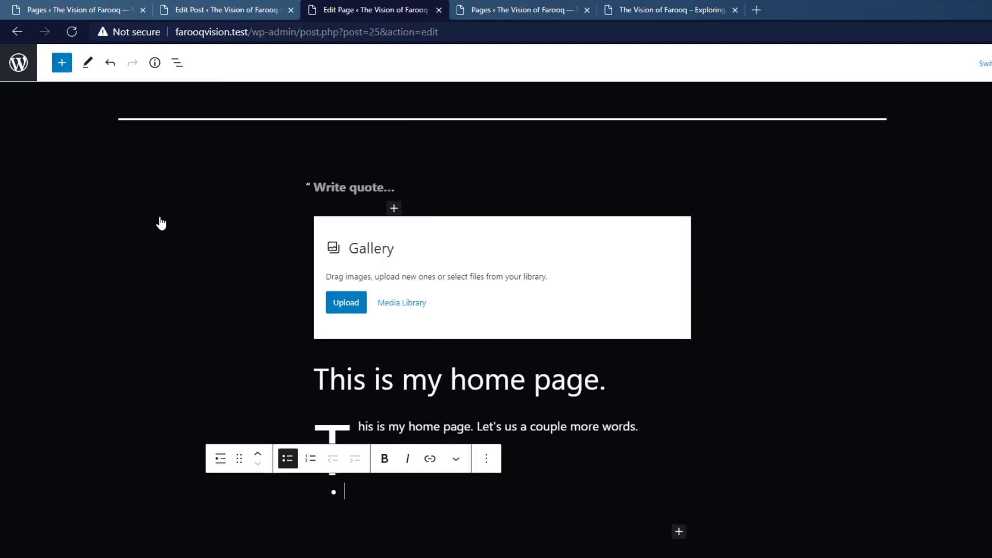
{"action": "left_click", "coordinate": [159, 66]}
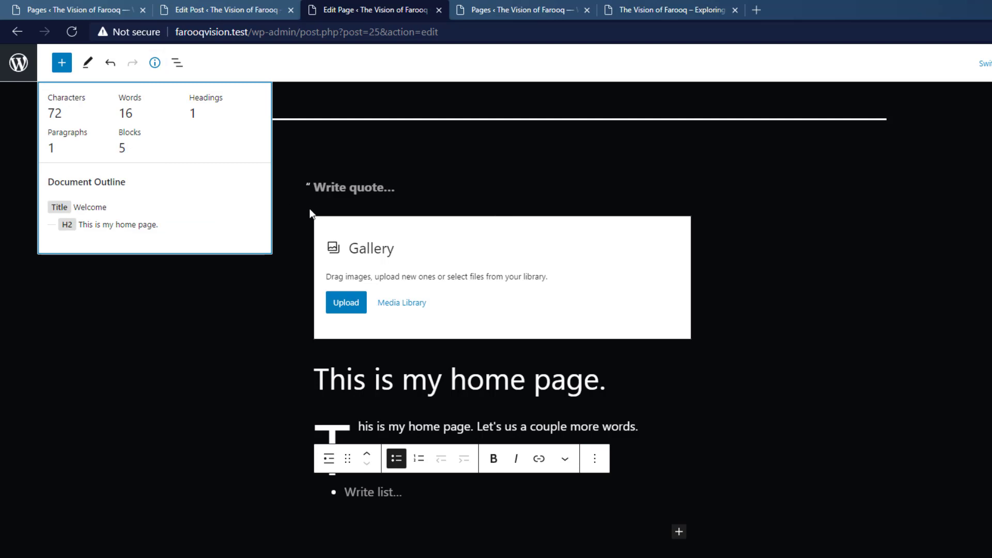
Look at the Gallery block's options for adding images from the media library or by uploading files, without adding any
{"action": "left_click", "coordinate": [284, 331]}
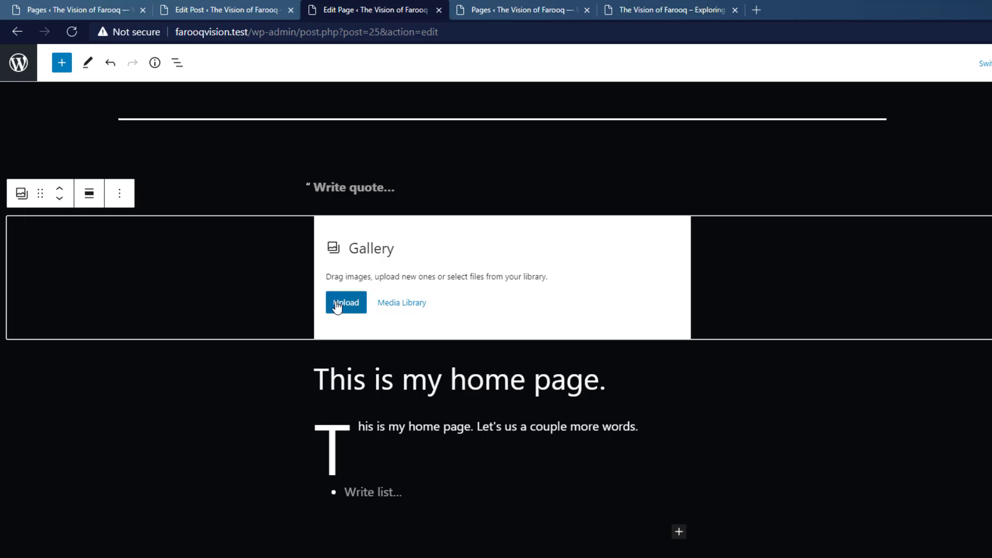
{"action": "left_click", "coordinate": [403, 304]}
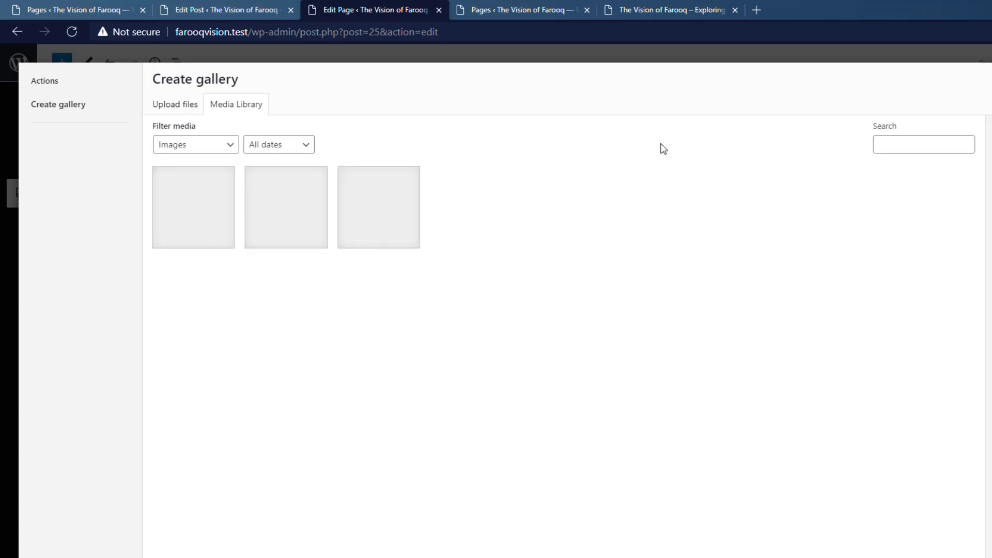
{"action": "left_click", "coordinate": [185, 109]}
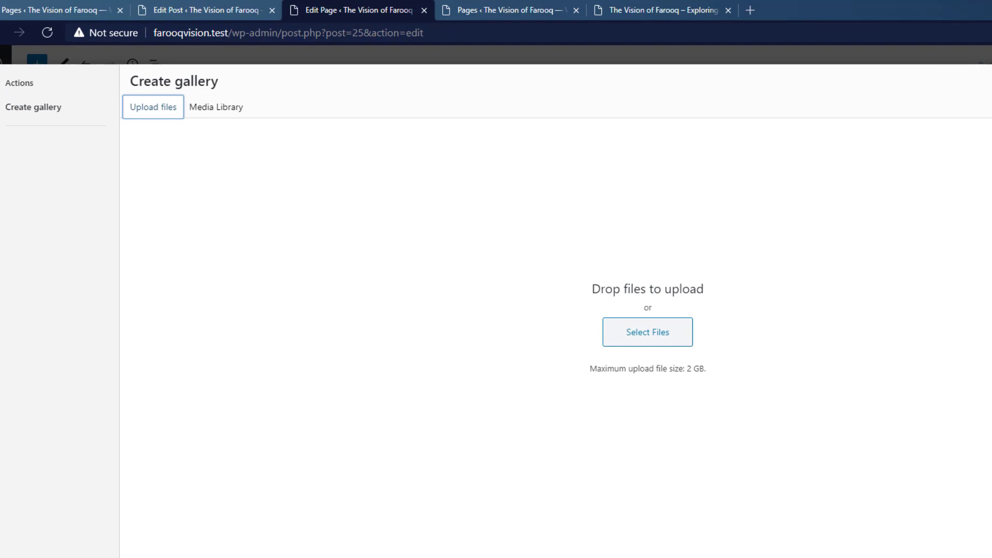
{"action": "key", "text": "Escape"}
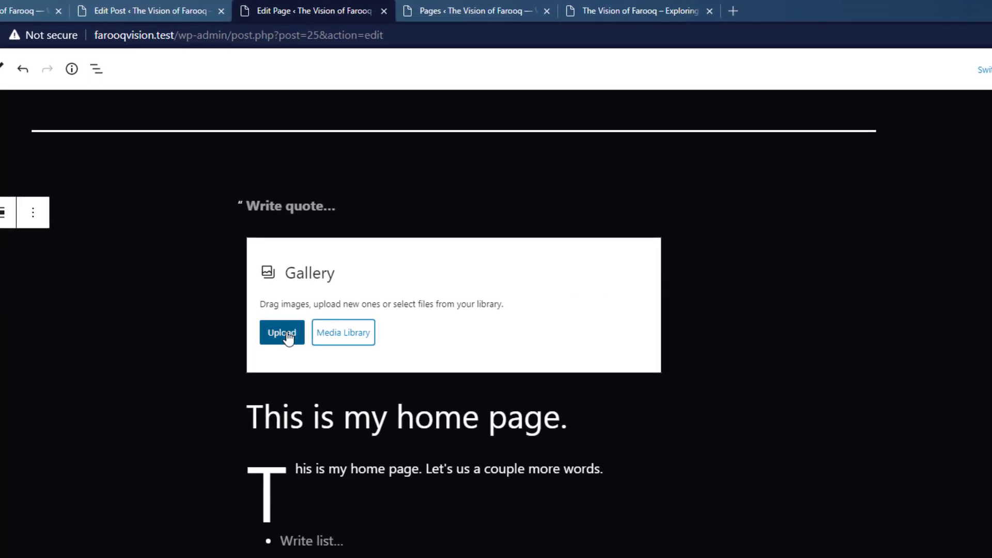
{"action": "left_click", "coordinate": [288, 339]}
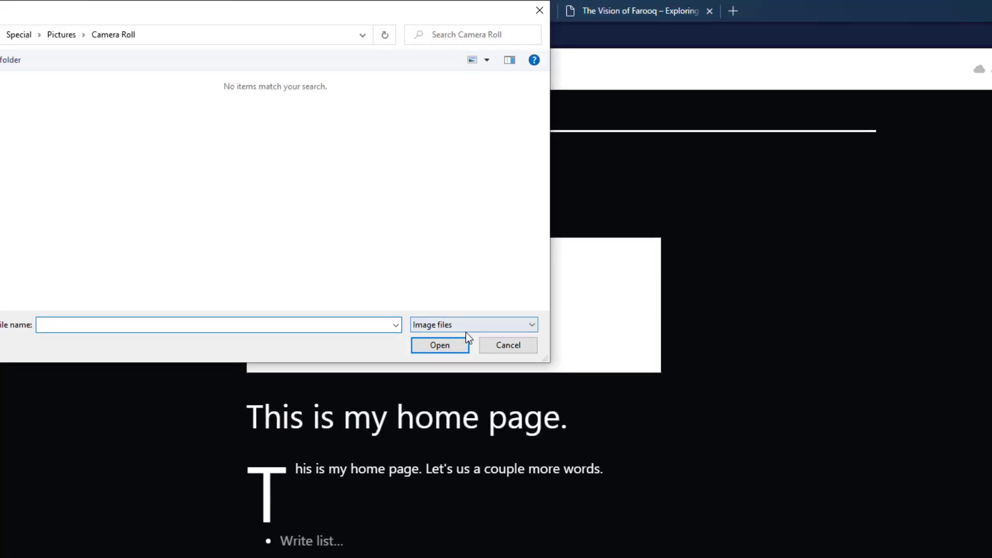
{"action": "left_click", "coordinate": [508, 346]}
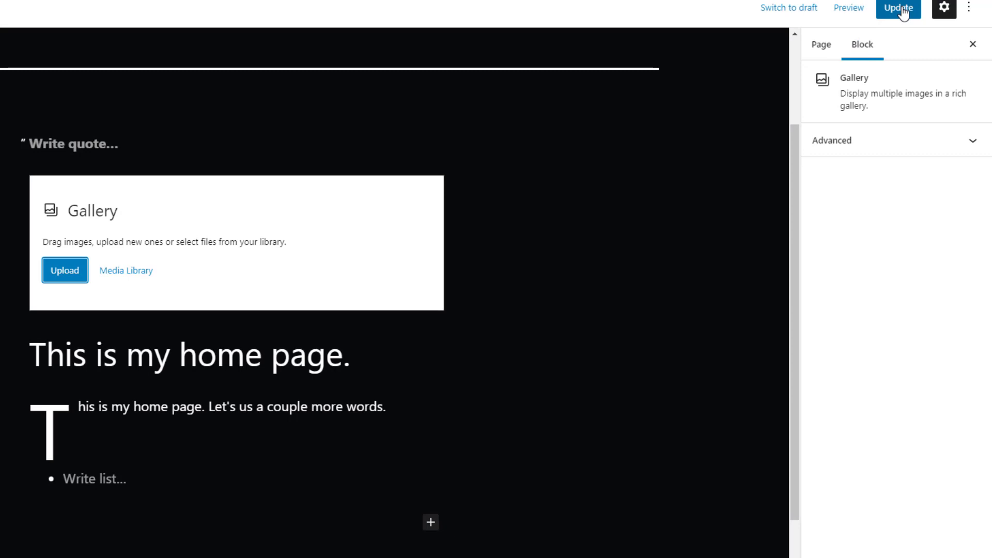
Update the page, and inspect the markup of the "This is my home page." heading on the live home page
{"action": "left_click", "coordinate": [900, 9]}
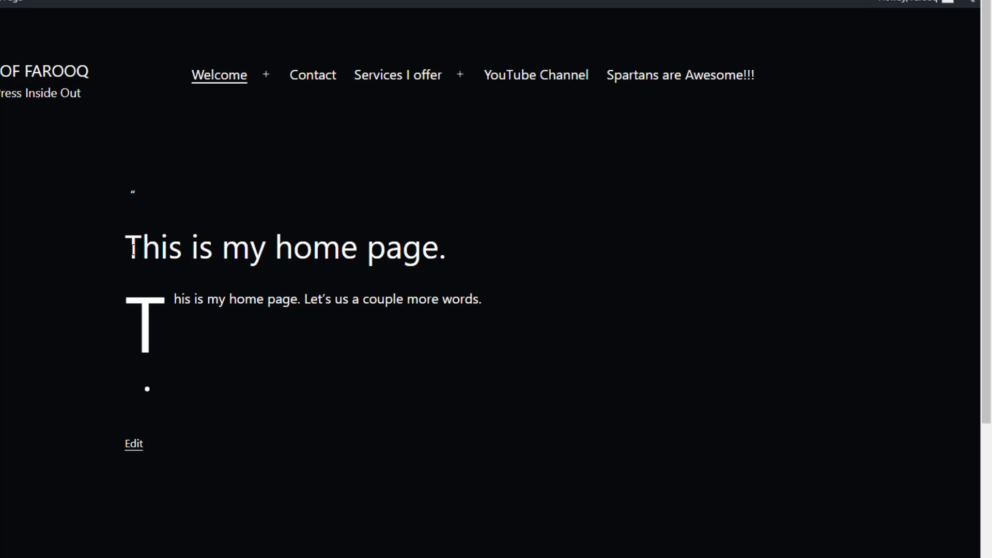
{"action": "left_click_drag", "start_coordinate": [125, 250], "coordinate": [491, 250]}
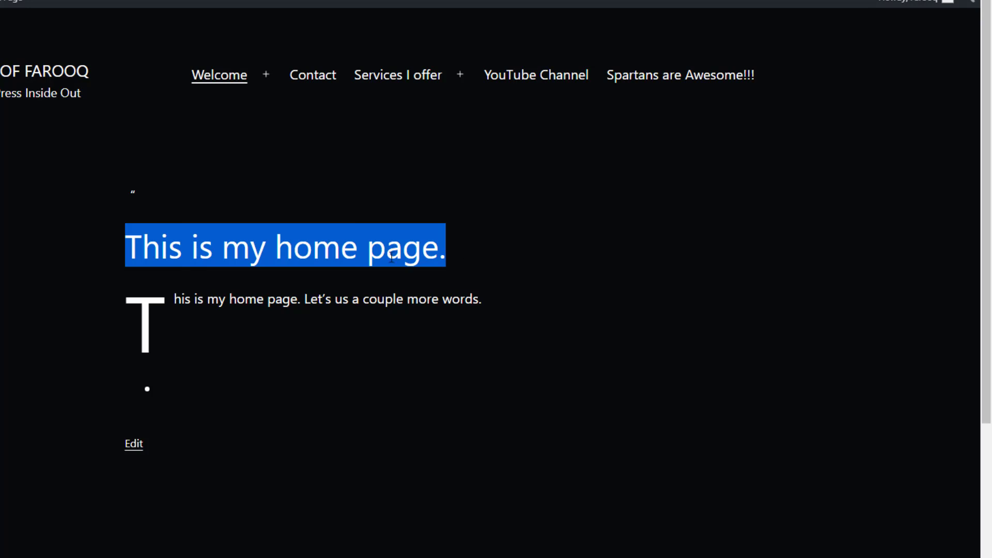
{"action": "right_click", "coordinate": [141, 231]}
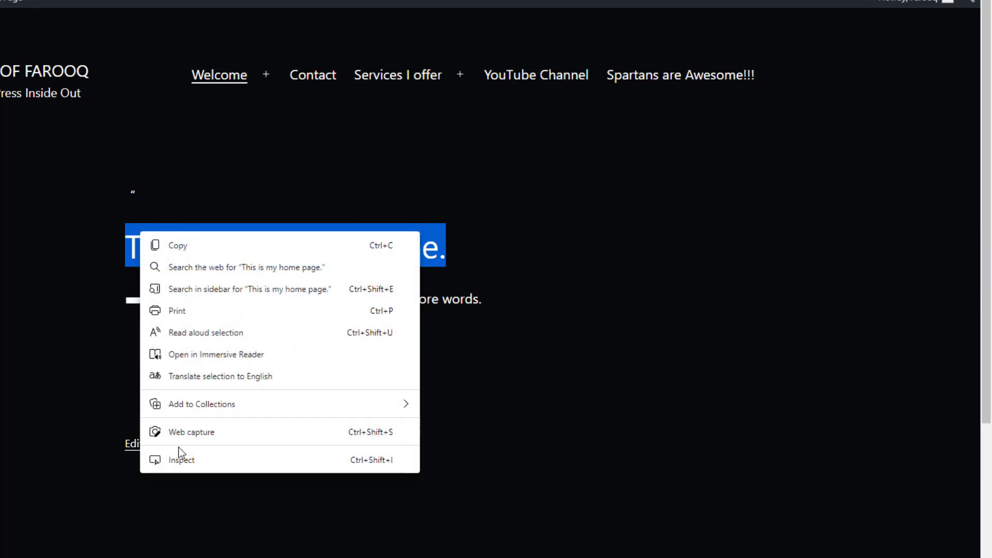
{"action": "left_click", "coordinate": [178, 459]}
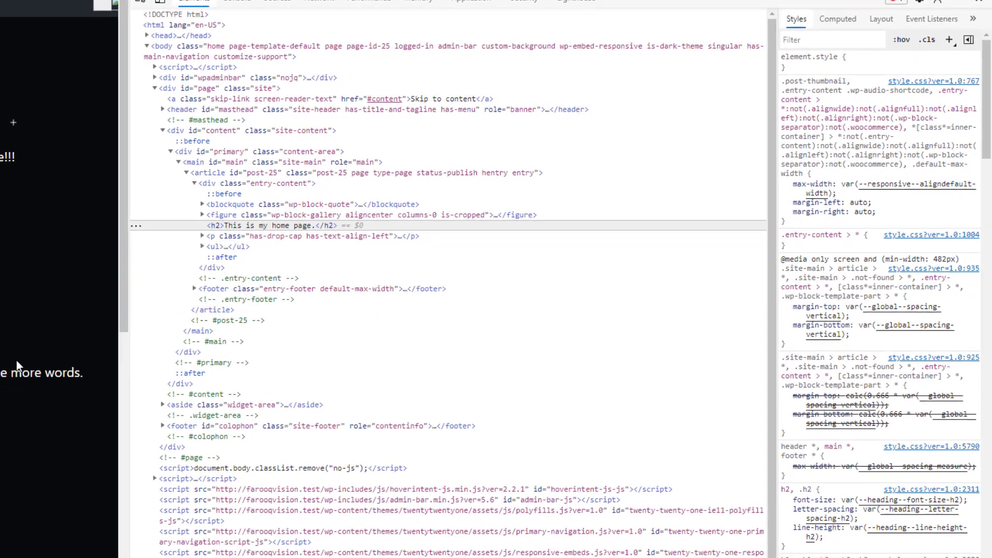
Examine the drop-cap paragraph's element and text in the live page's HTML, and close the developer tools
{"action": "right_click", "coordinate": [43, 365]}
{"action": "left_click", "coordinate": [76, 348]}
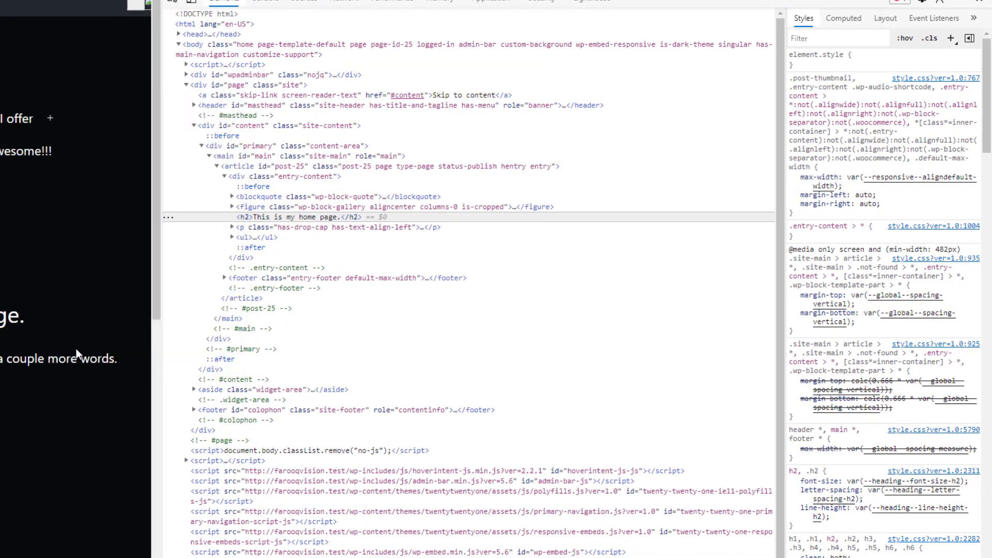
{"action": "left_click", "coordinate": [233, 226]}
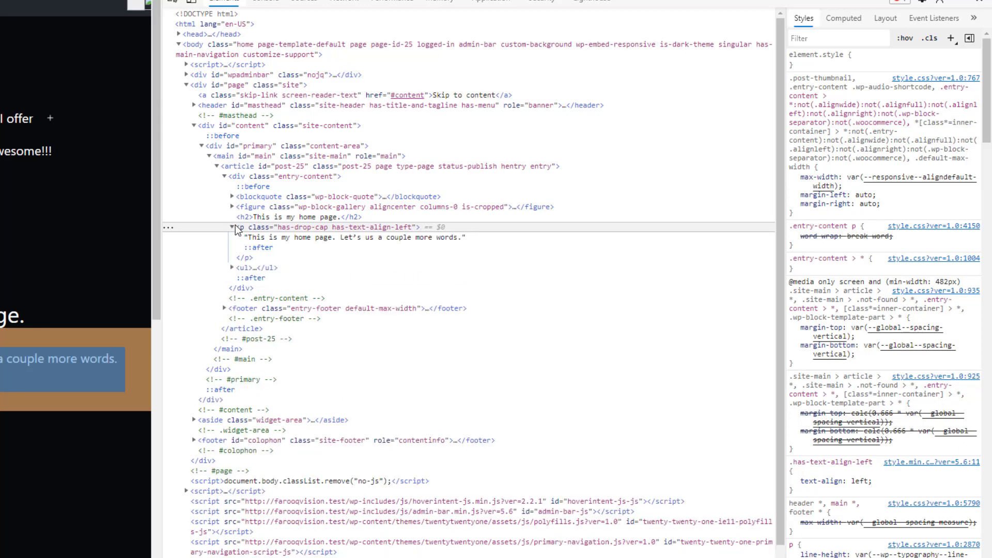
{"action": "double_click", "coordinate": [259, 238]}
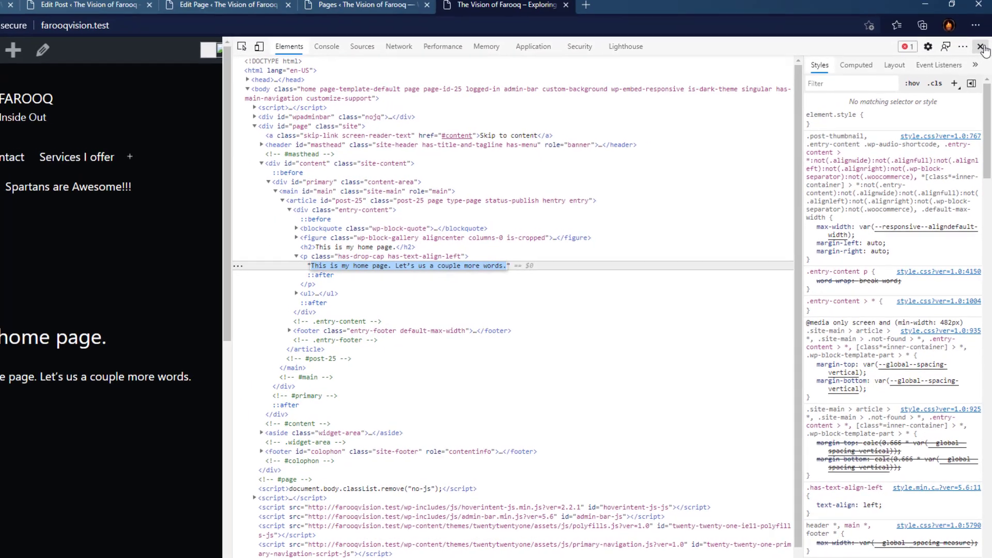
{"action": "left_click", "coordinate": [980, 47]}
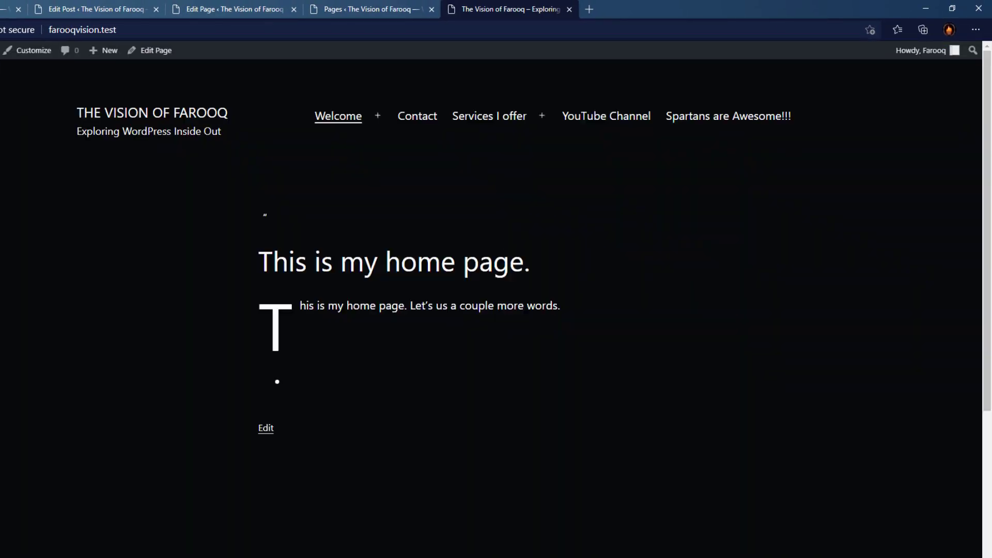
Open the live home page for editing, close the older Home page editor, and switch to the newly opened one
{"action": "left_click", "coordinate": [264, 431]}
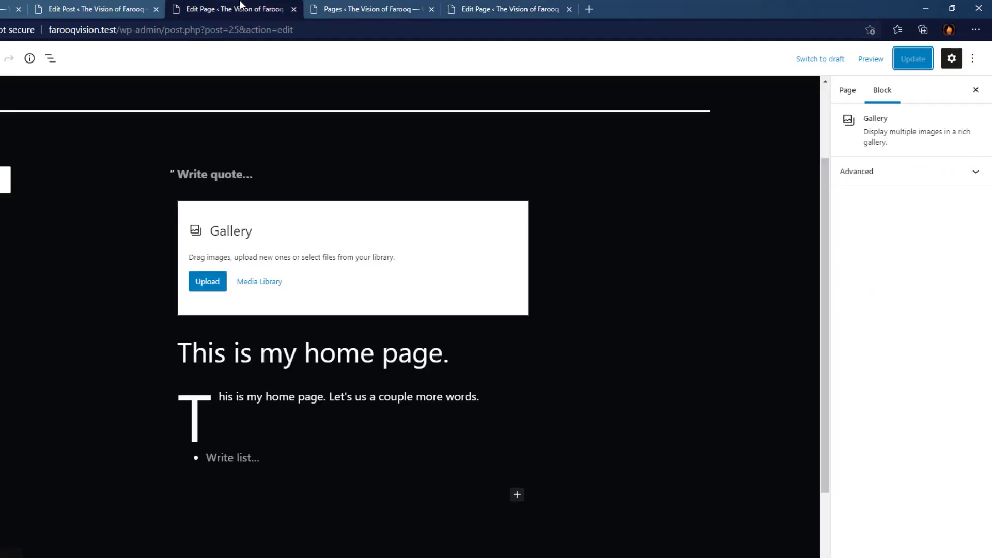
{"action": "left_click", "coordinate": [293, 9]}
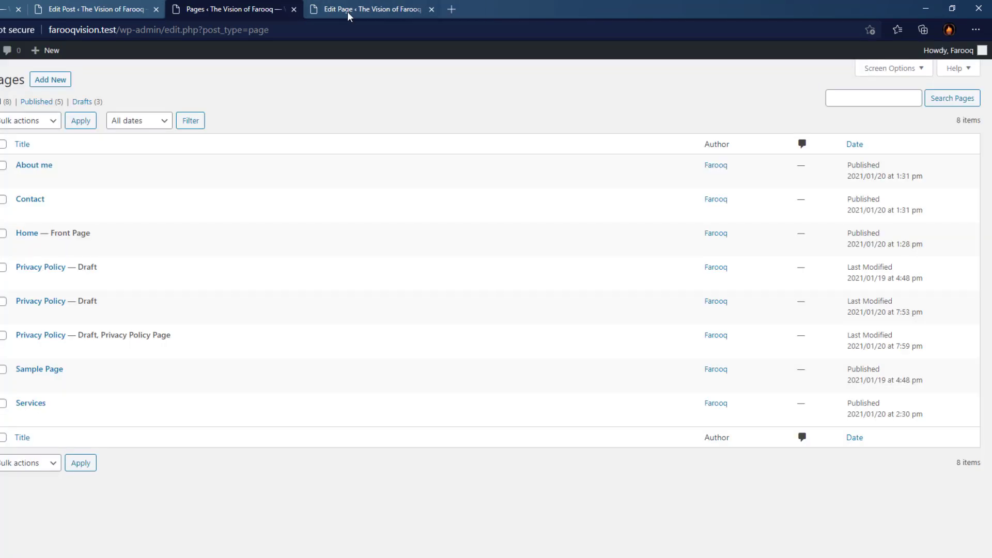
{"action": "left_click", "coordinate": [357, 10]}
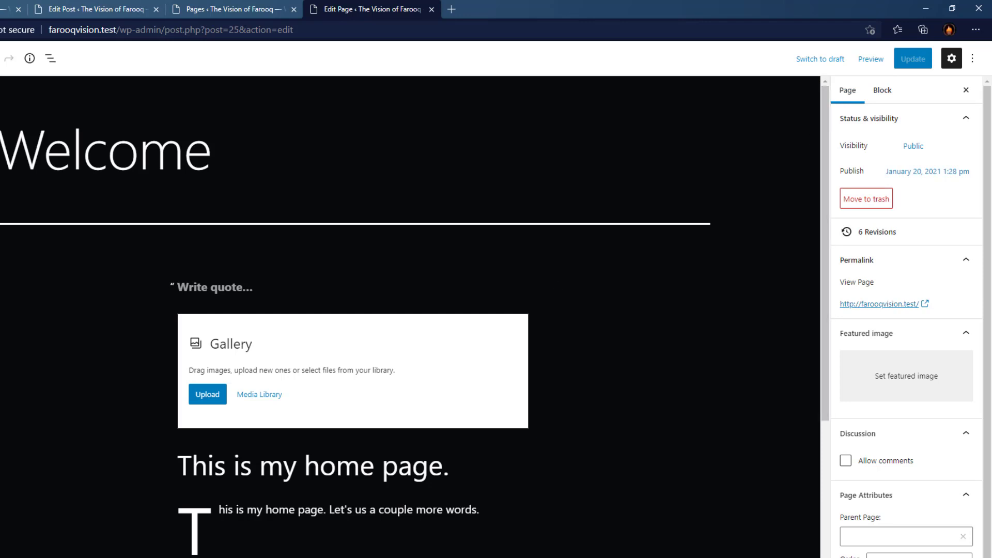
Remove the empty Quote block and the Gallery block from the Home page content
{"action": "scroll", "coordinate": [384, 281], "scroll_direction": "down", "scroll_amount": 3}
{"action": "scroll", "coordinate": [385, 282], "scroll_direction": "up", "scroll_amount": 3}
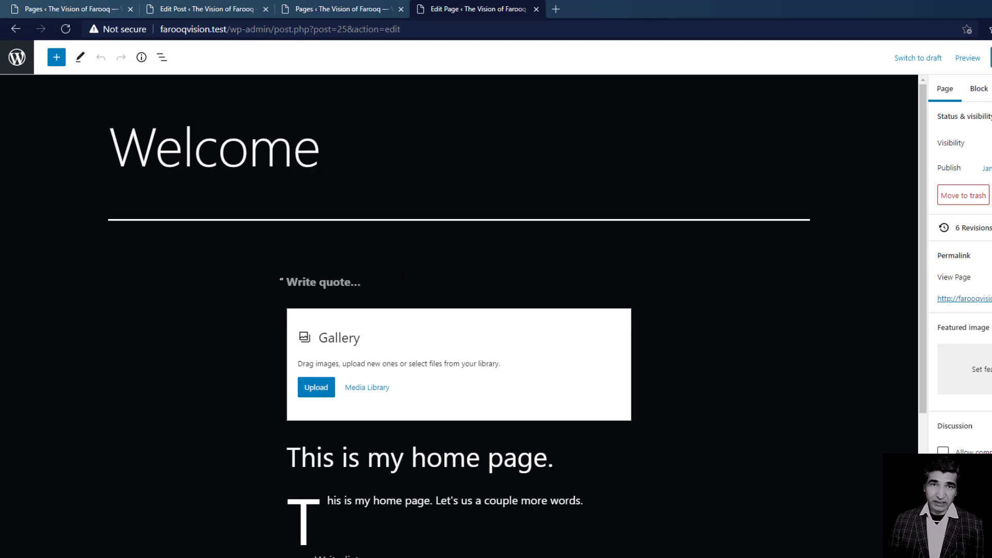
{"action": "left_click", "coordinate": [402, 280]}
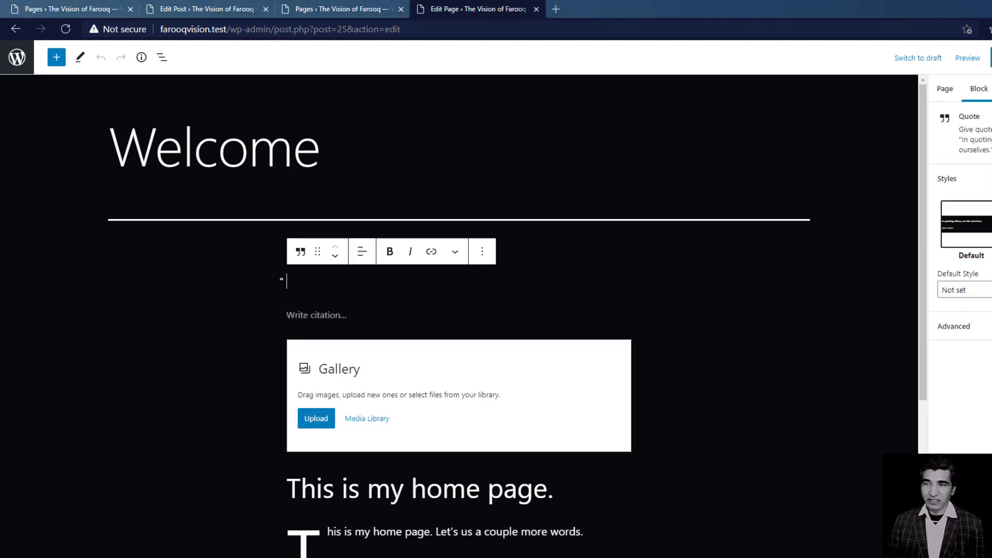
{"action": "left_click", "coordinate": [483, 256]}
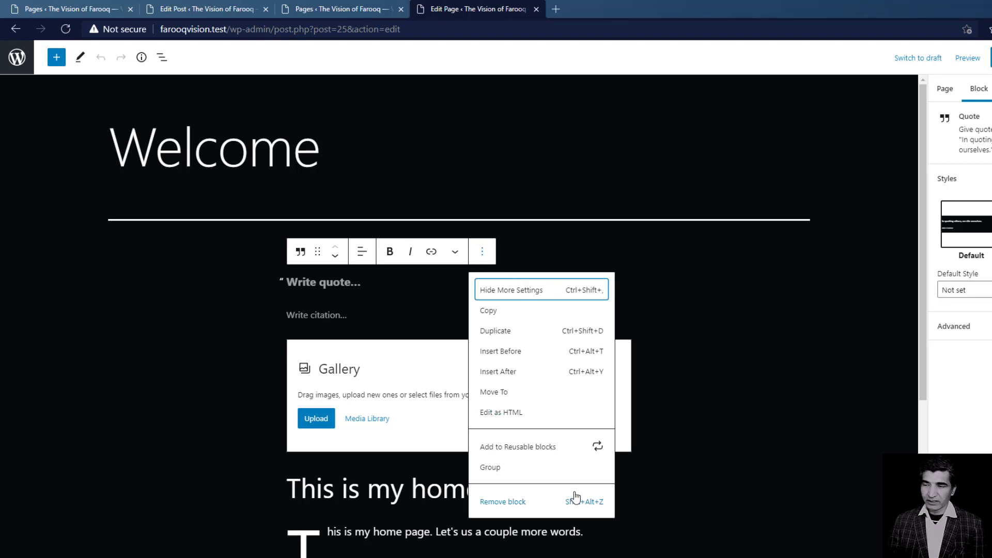
{"action": "left_click", "coordinate": [510, 510]}
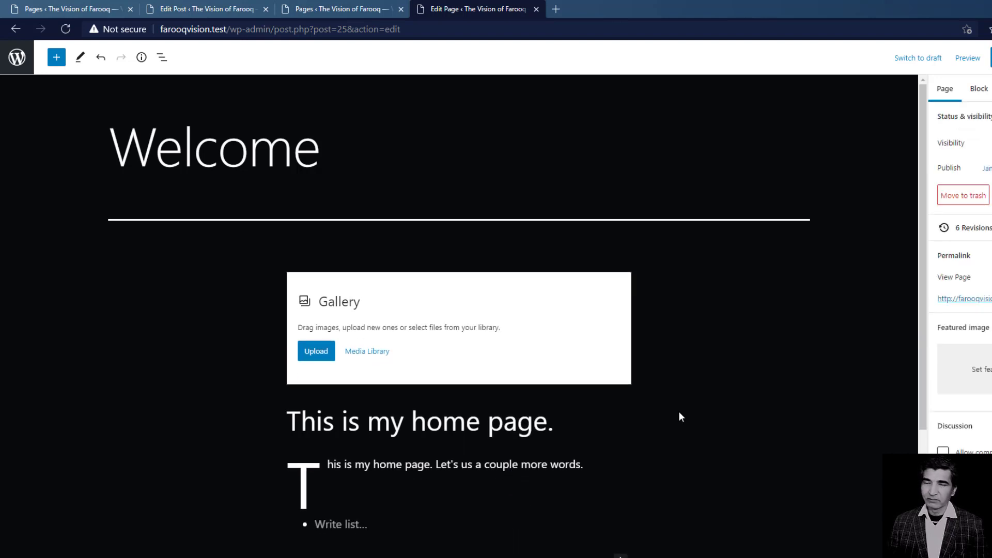
{"action": "left_click", "coordinate": [541, 304]}
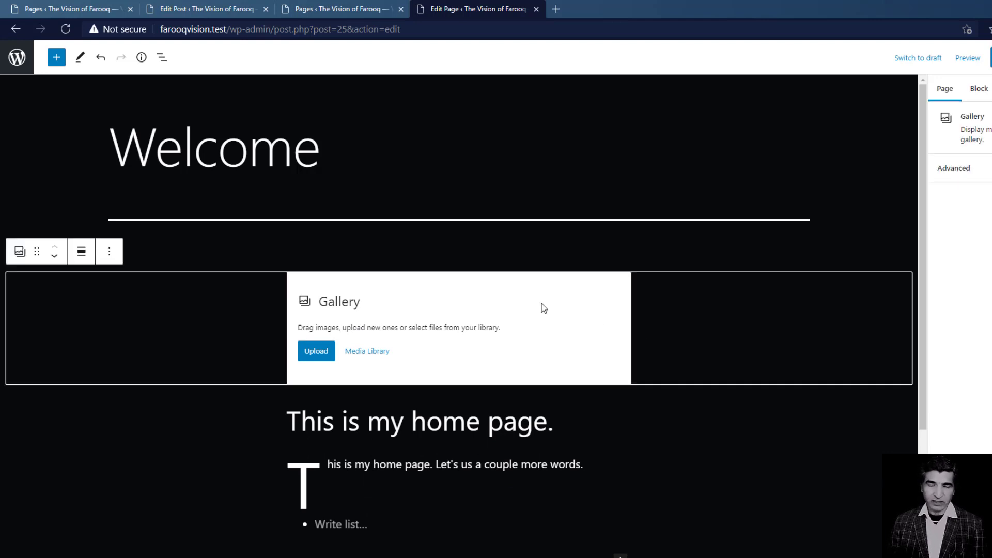
{"action": "left_click", "coordinate": [111, 253]}
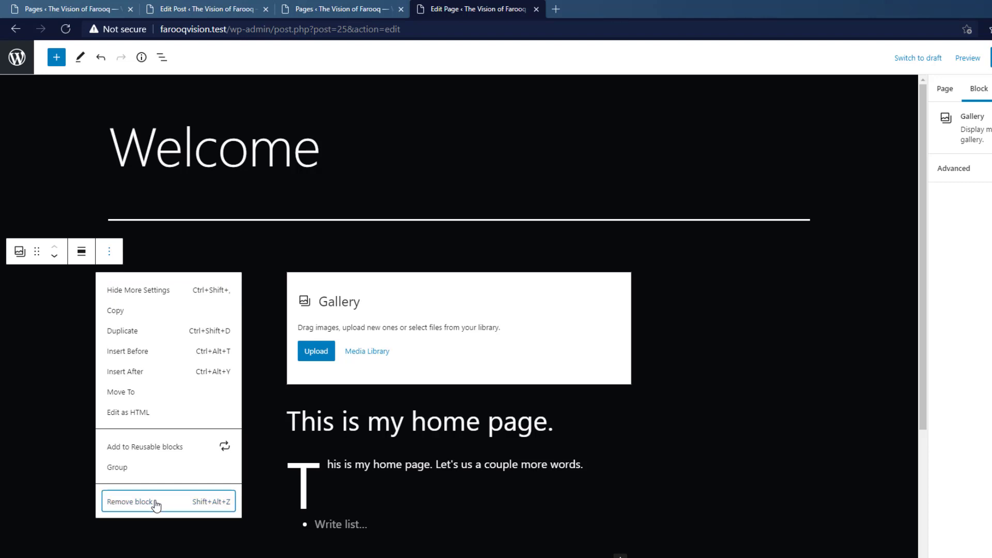
{"action": "left_click", "coordinate": [155, 505]}
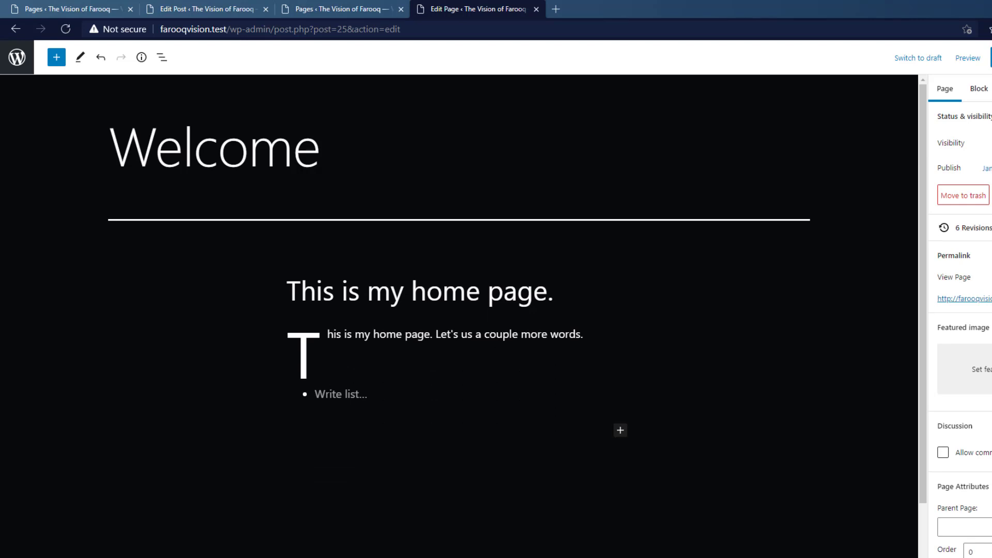
Remove the drop-cap paragraph and the "This is my home page." heading from the page
{"action": "left_click", "coordinate": [403, 292]}
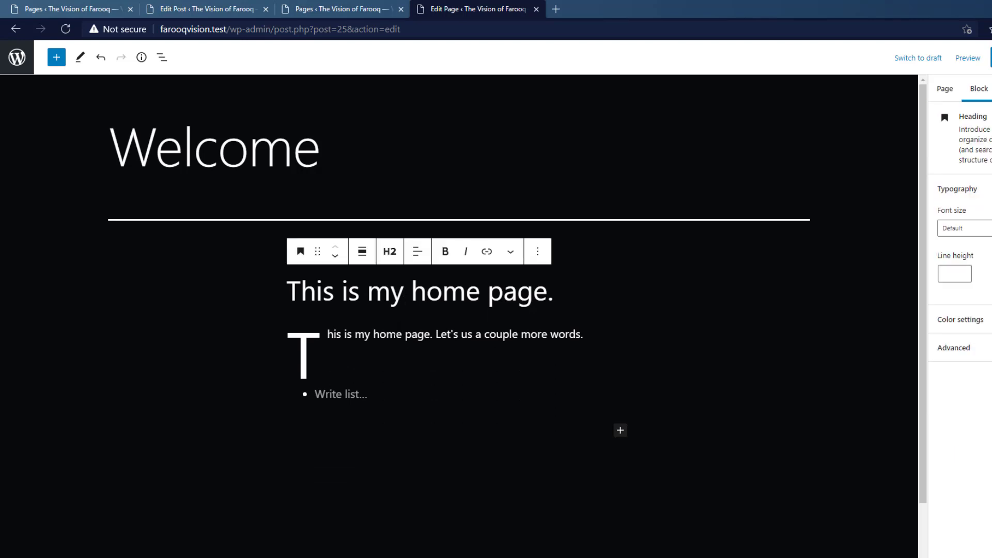
{"action": "left_click", "coordinate": [393, 336]}
{"action": "left_click", "coordinate": [482, 304]}
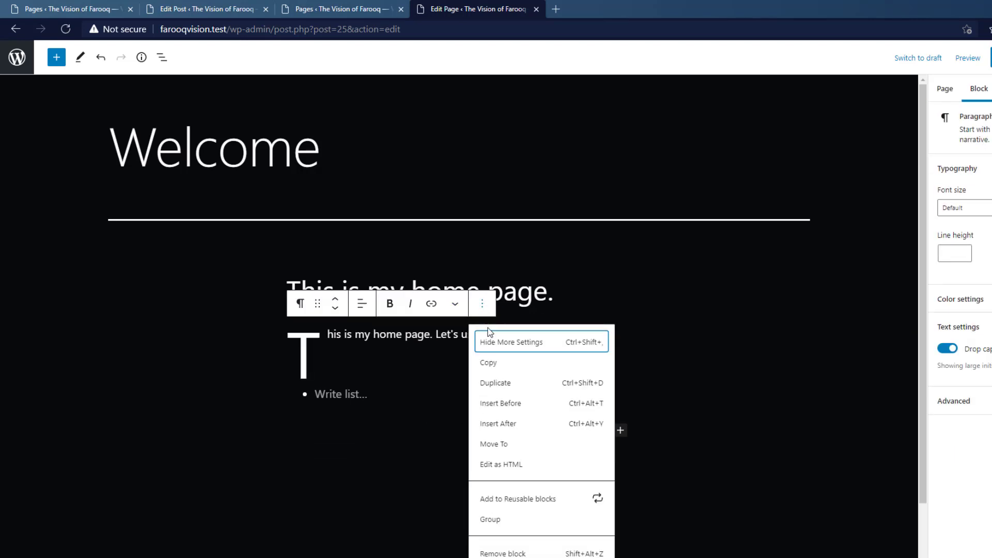
{"action": "left_click", "coordinate": [501, 553]}
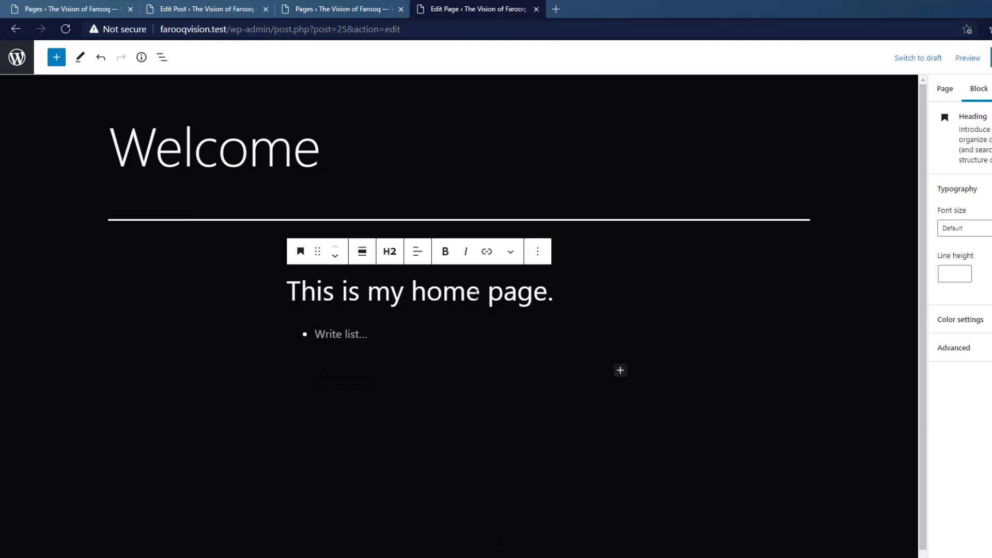
{"action": "left_click", "coordinate": [537, 251]}
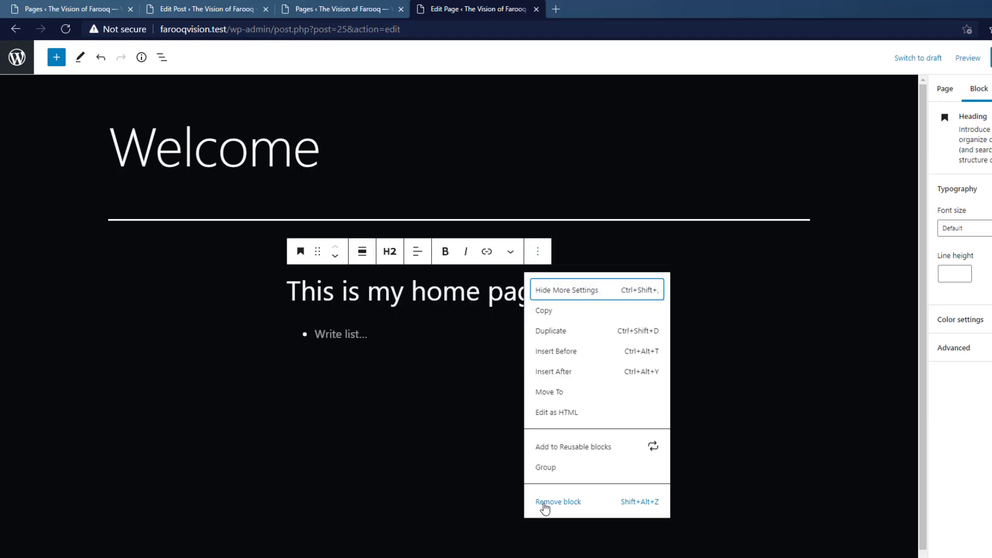
{"action": "left_click", "coordinate": [544, 508]}
Remove the empty List block so that only the page title is left
{"action": "left_click", "coordinate": [537, 317]}
{"action": "left_click", "coordinate": [537, 282]}
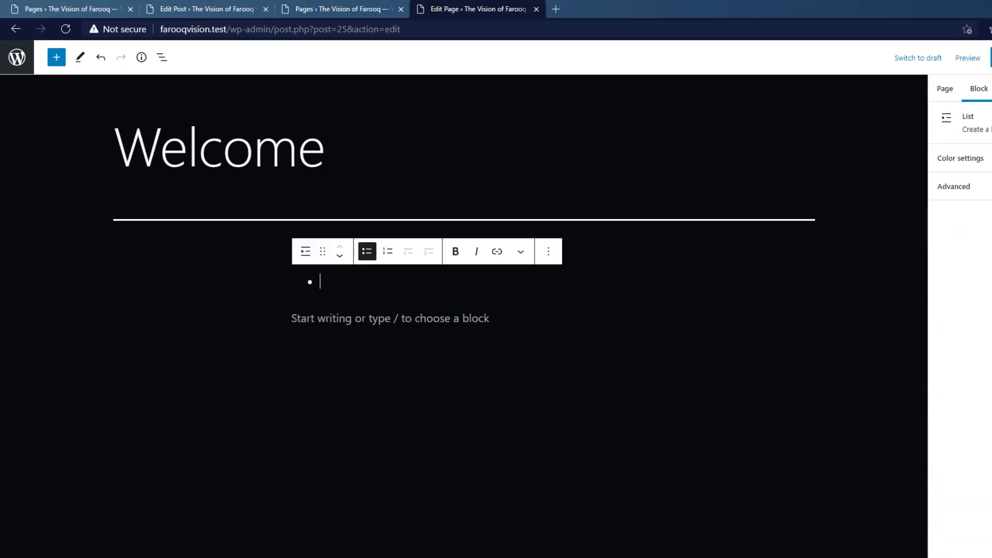
{"action": "left_click", "coordinate": [548, 253]}
{"action": "left_click", "coordinate": [564, 508]}
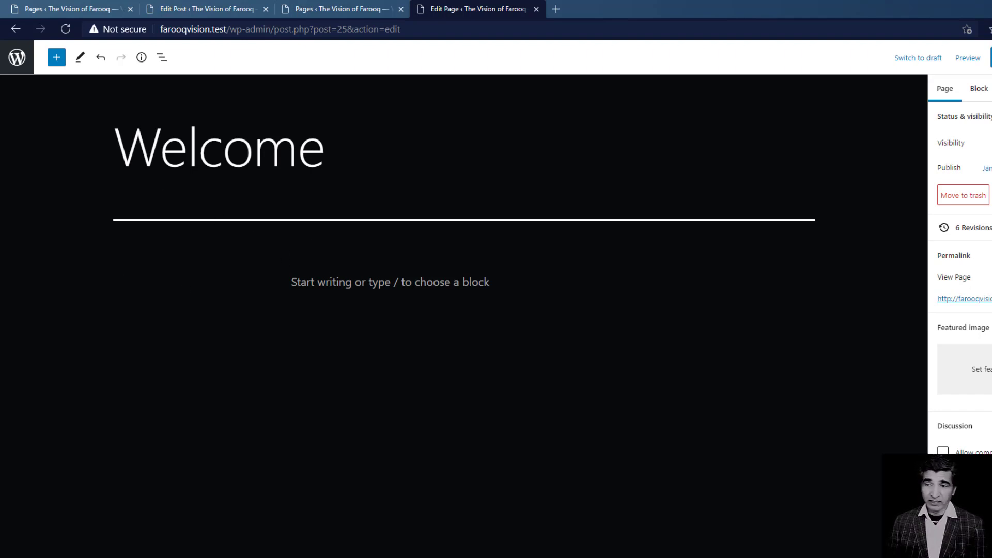
Open the full block library from the empty paragraph and look through all of its block categories
{"action": "left_click", "coordinate": [309, 282]}
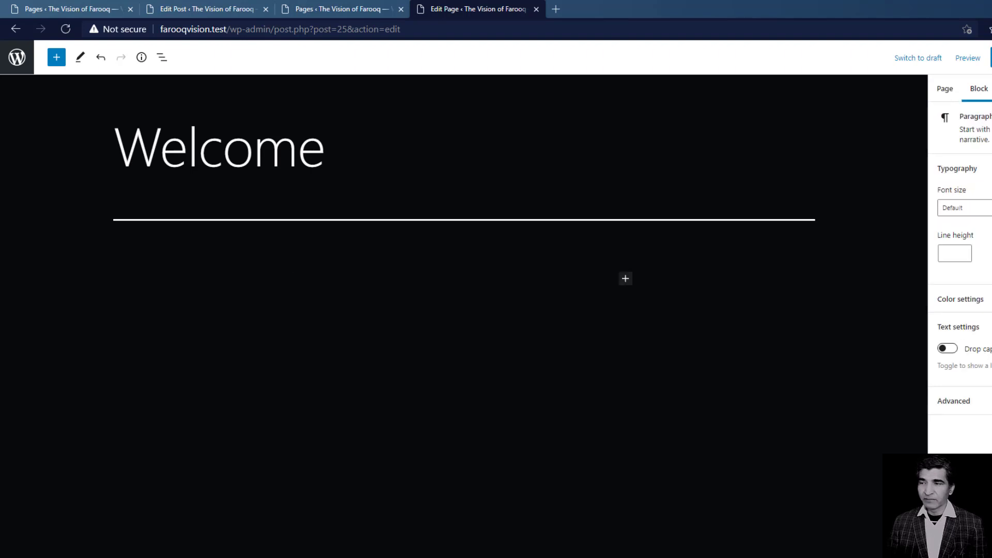
{"action": "left_click", "coordinate": [624, 281]}
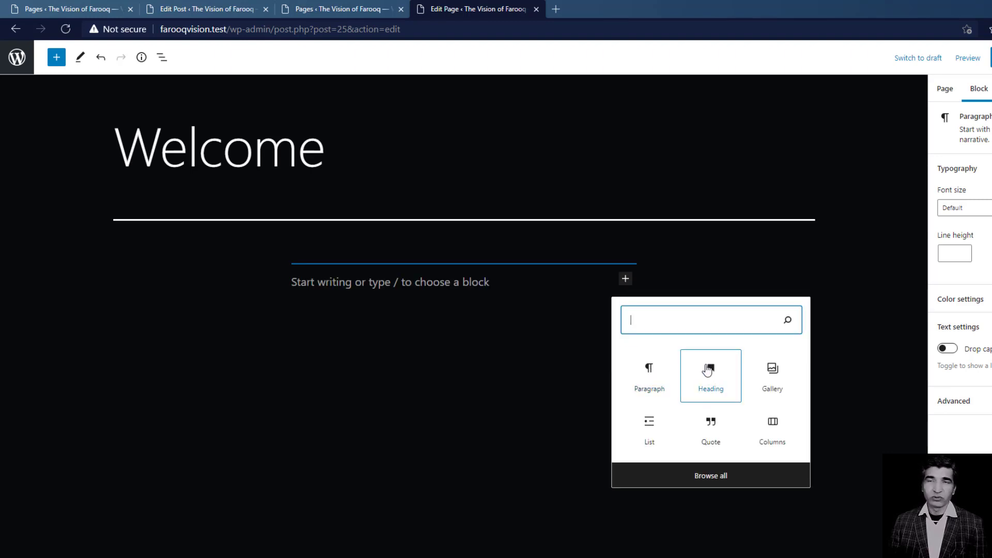
{"action": "left_click", "coordinate": [706, 475]}
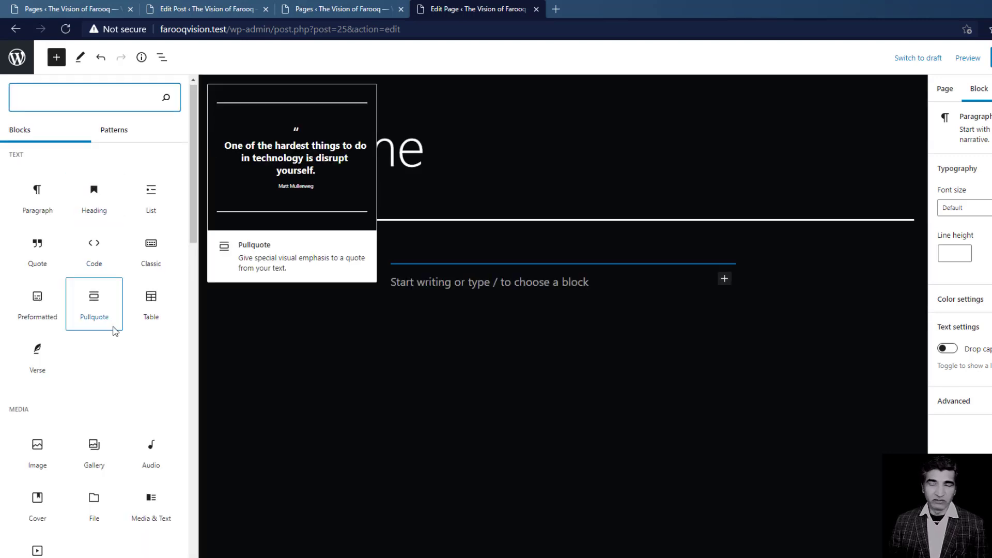
{"action": "scroll", "coordinate": [113, 331], "scroll_direction": "down", "scroll_amount": 10}
{"action": "scroll", "coordinate": [113, 344], "scroll_direction": "down", "scroll_amount": 5}
{"action": "scroll", "coordinate": [111, 343], "scroll_direction": "up", "scroll_amount": 12}
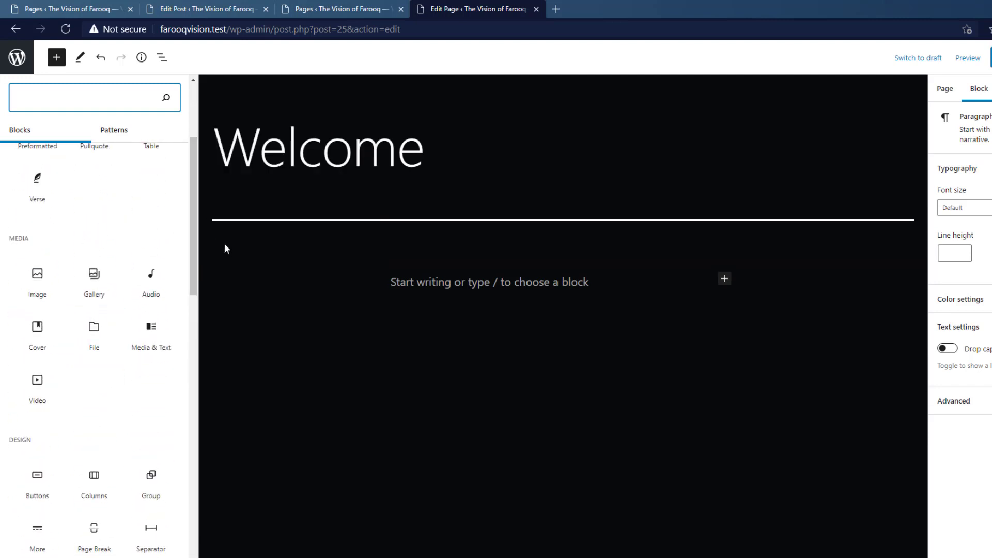
{"action": "scroll", "coordinate": [150, 151], "scroll_direction": "up", "scroll_amount": 3}
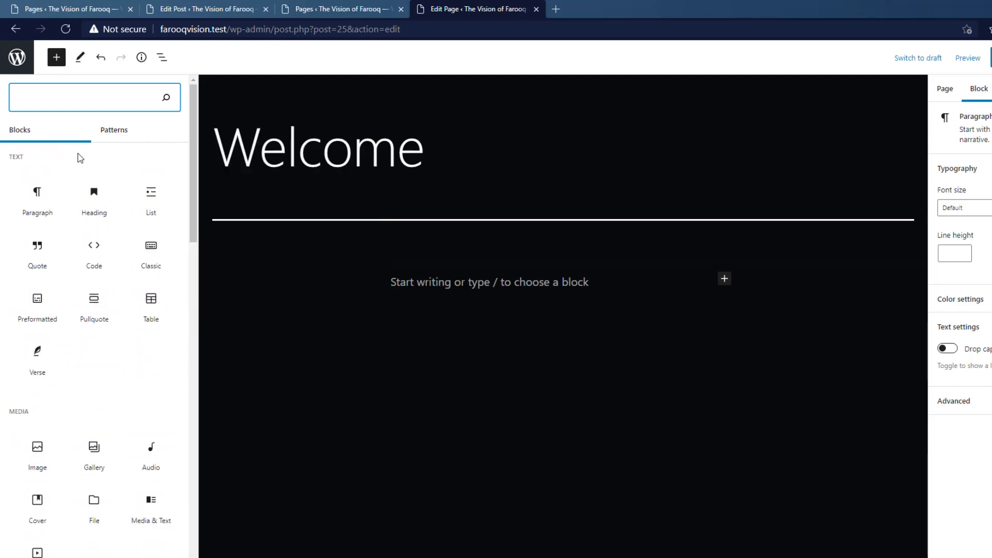
{"action": "scroll", "coordinate": [110, 330], "scroll_direction": "down", "scroll_amount": 3}
{"action": "scroll", "coordinate": [109, 330], "scroll_direction": "down", "scroll_amount": 10}
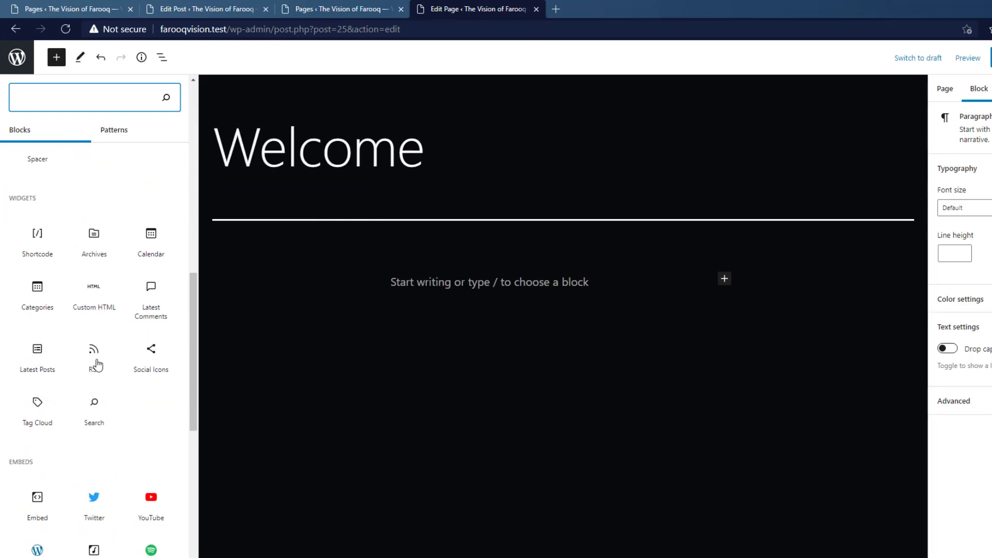
{"action": "scroll", "coordinate": [95, 363], "scroll_direction": "up", "scroll_amount": 13}
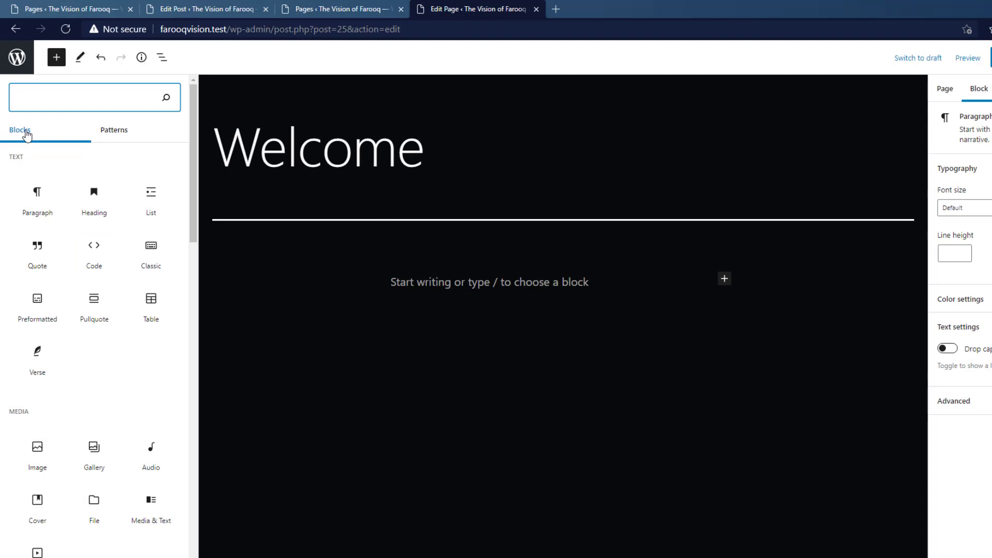
Look at the available block patterns, filter them to the Headers category, and return to the block list
{"action": "left_click", "coordinate": [121, 139]}
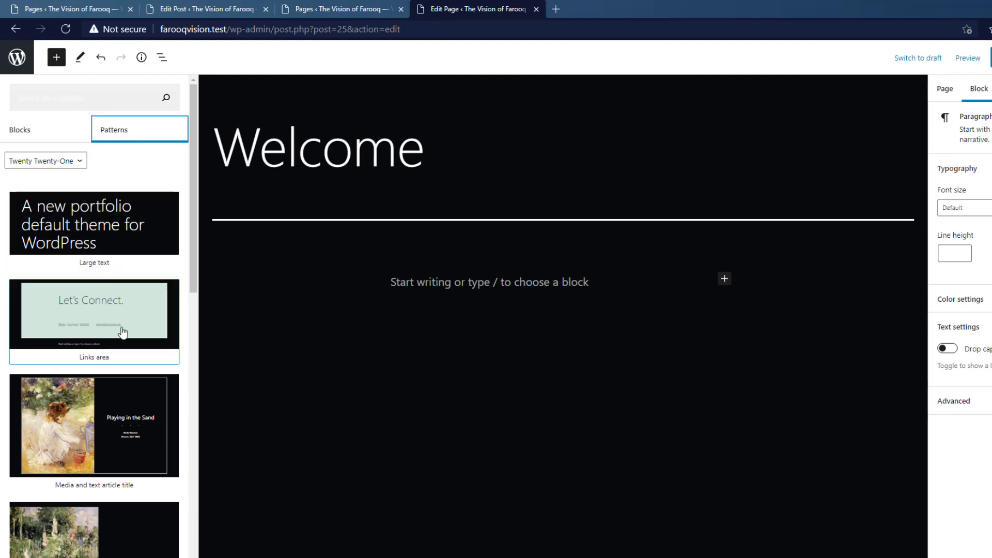
{"action": "left_click", "coordinate": [77, 166]}
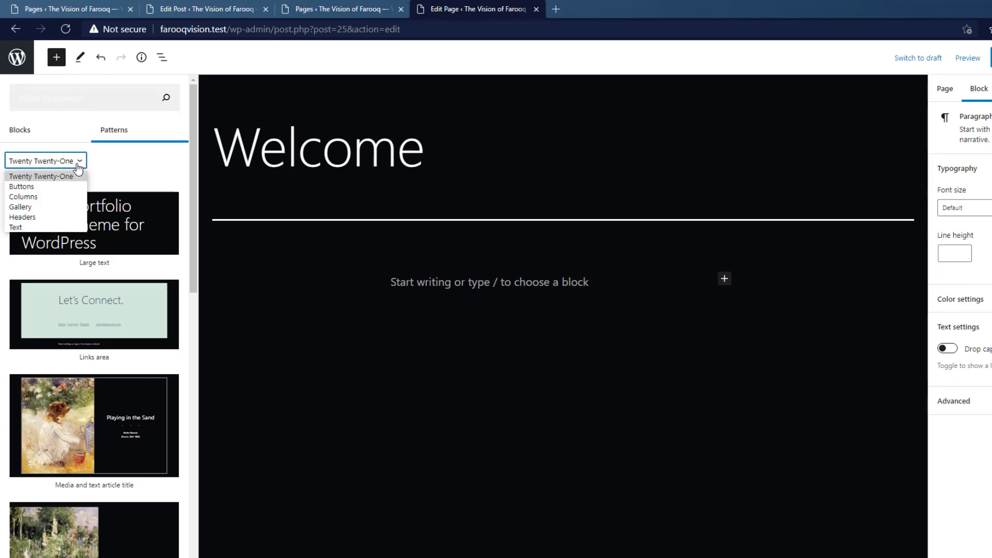
{"action": "left_click", "coordinate": [62, 218]}
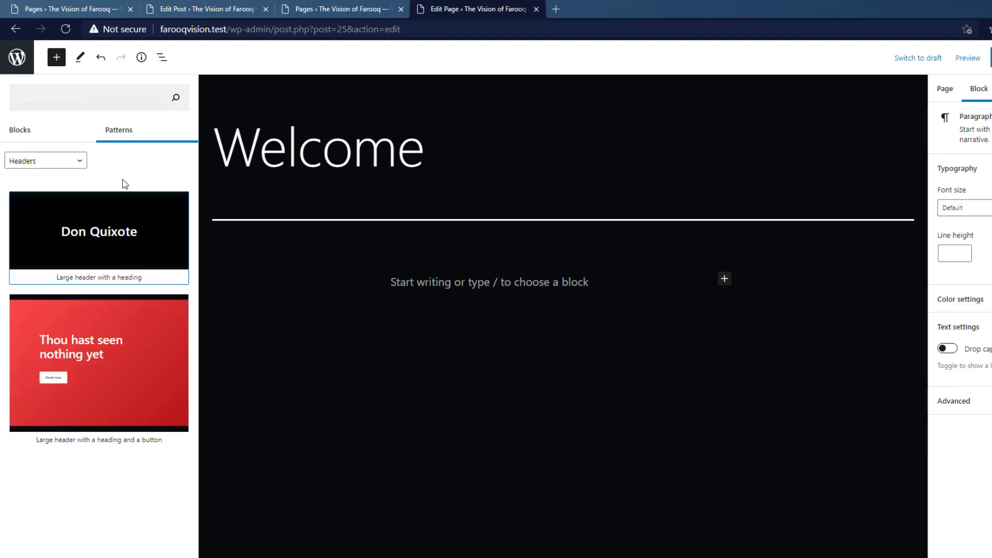
{"action": "left_click", "coordinate": [31, 137]}
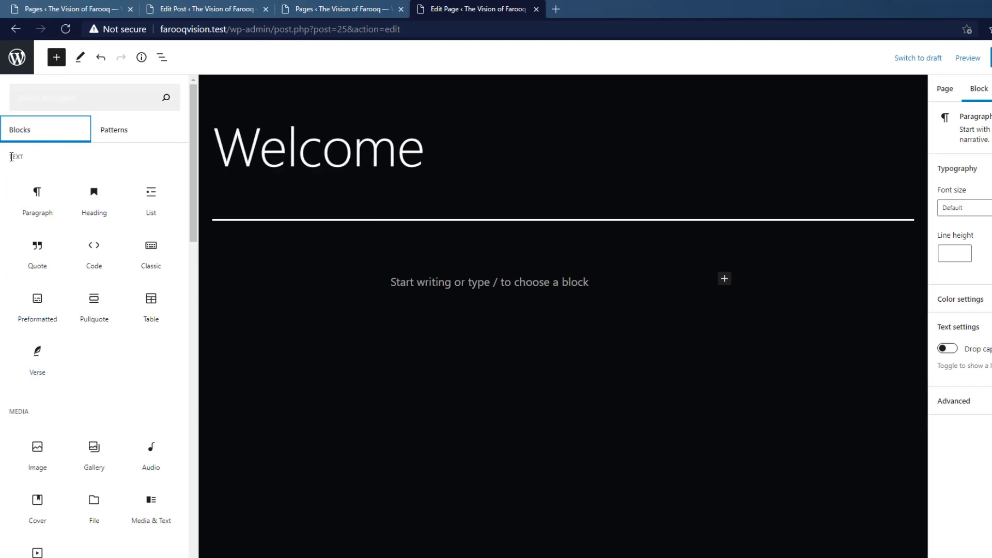
Examine the Text and Media block categories and the previews of the Design blocks, including More, Page Break, Separator and Spacer
{"action": "left_click_drag", "start_coordinate": [12, 157], "coordinate": [40, 164]}
{"action": "scroll", "coordinate": [104, 253], "scroll_direction": "down", "scroll_amount": 3}
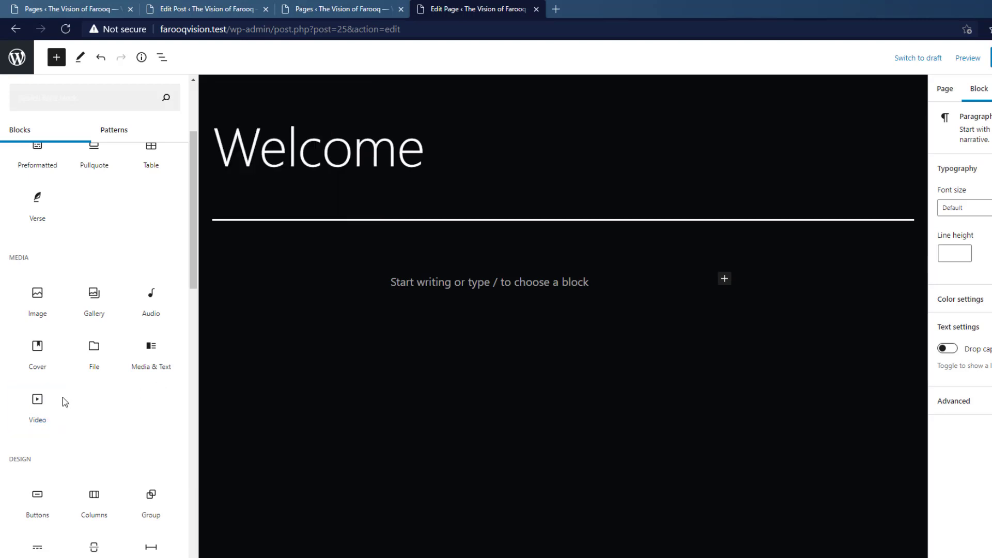
{"action": "mouse_move", "coordinate": [63, 402]}
{"action": "scroll", "coordinate": [96, 194], "scroll_direction": "down", "scroll_amount": 4}
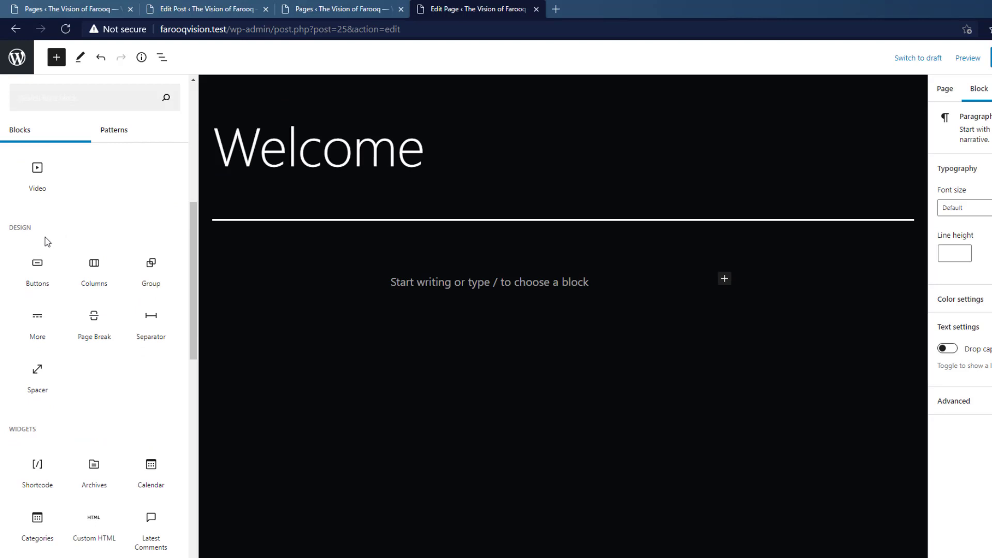
{"action": "mouse_move", "coordinate": [113, 277]}
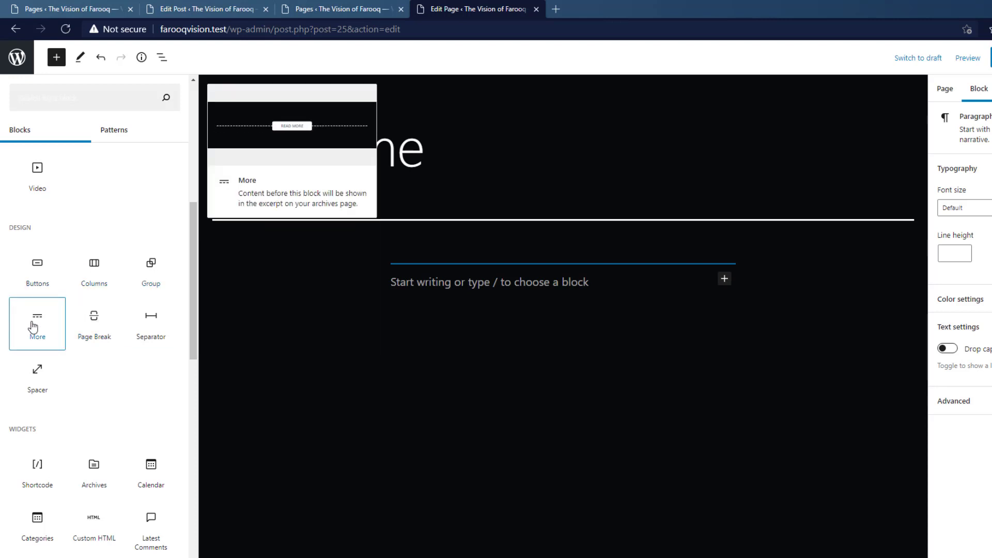
{"action": "mouse_move", "coordinate": [43, 326]}
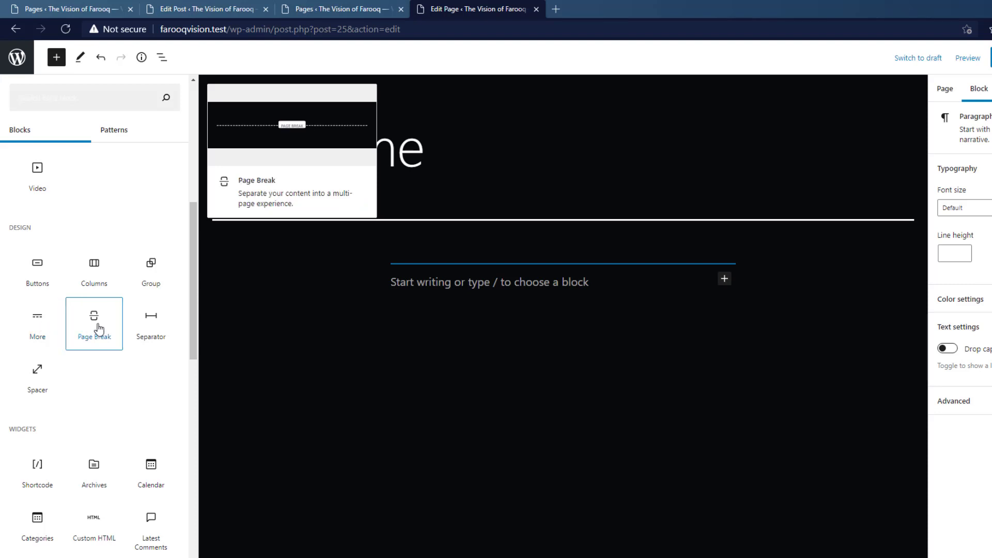
{"action": "mouse_move", "coordinate": [129, 328]}
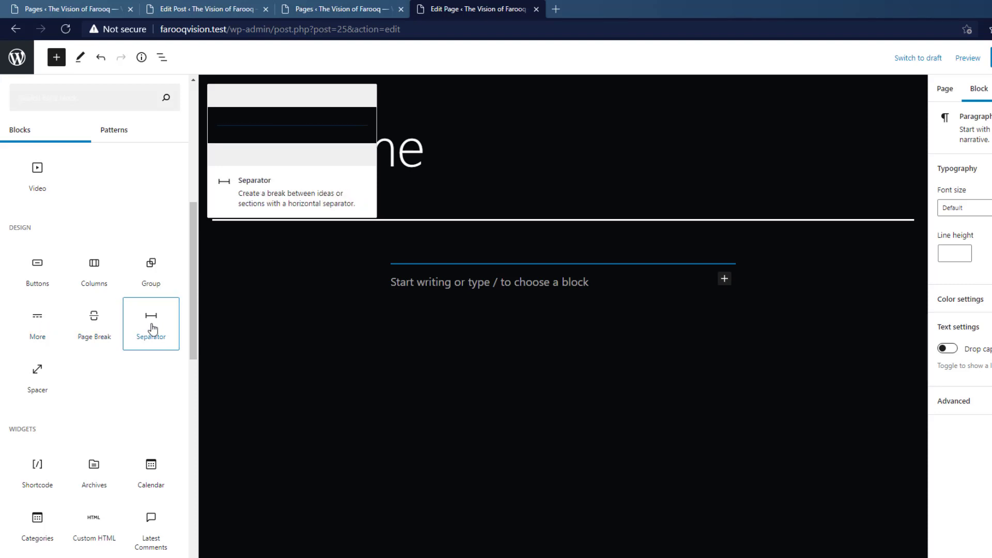
{"action": "mouse_move", "coordinate": [39, 378]}
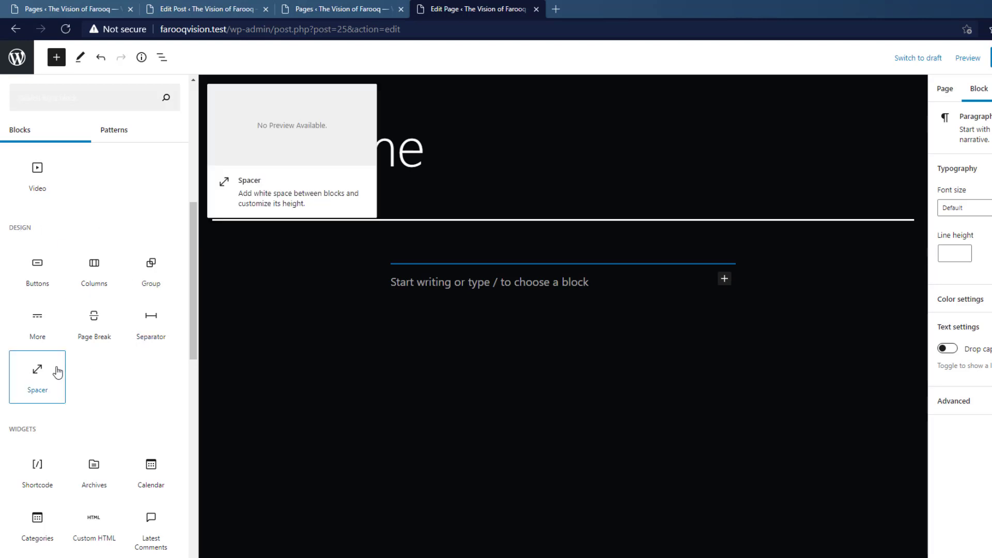
Examine the rest of the Design blocks and the Widgets block category, including the Custom HTML preview
{"action": "scroll", "coordinate": [112, 373], "scroll_direction": "down", "scroll_amount": 2}
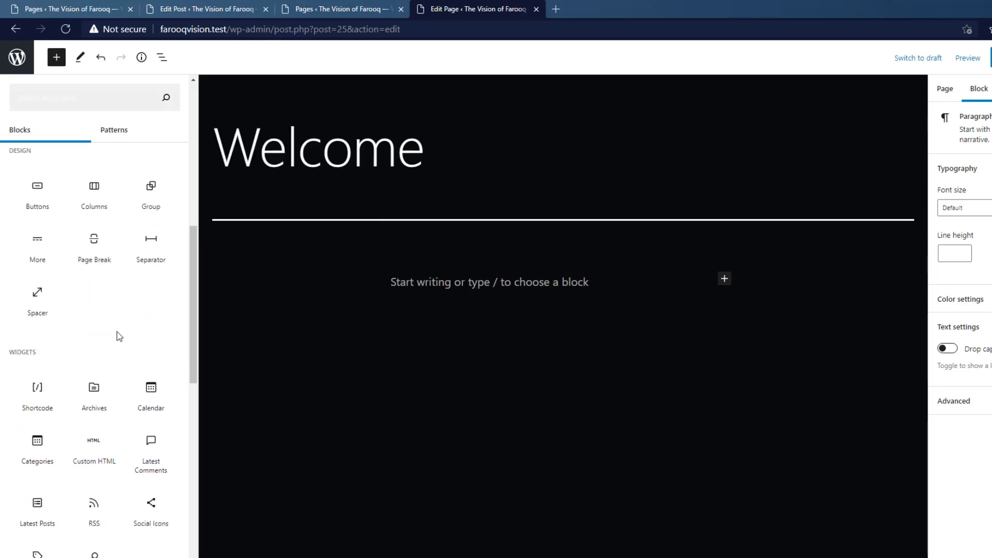
{"action": "scroll", "coordinate": [118, 319], "scroll_direction": "down", "scroll_amount": 1}
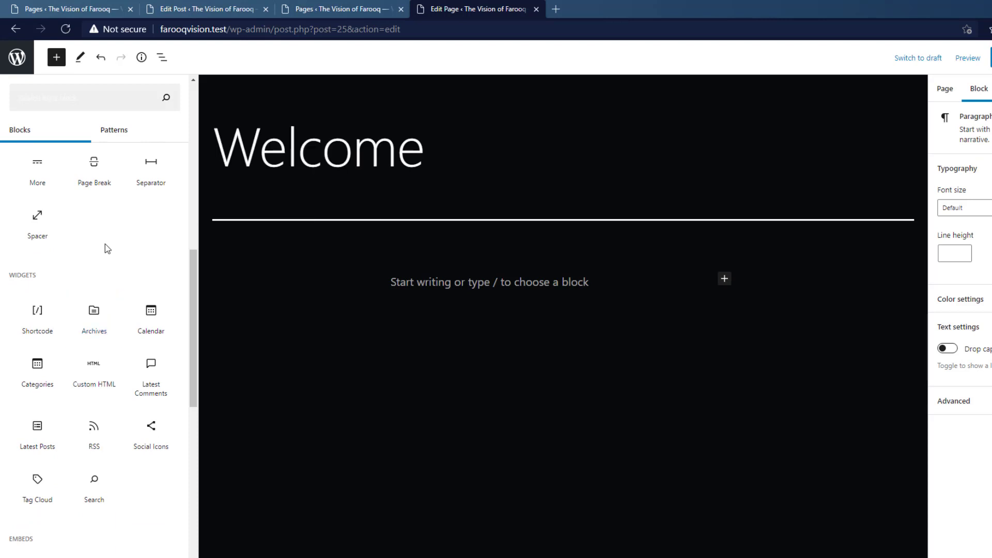
{"action": "scroll", "coordinate": [103, 248], "scroll_direction": "up", "scroll_amount": 1}
{"action": "mouse_move", "coordinate": [120, 192]}
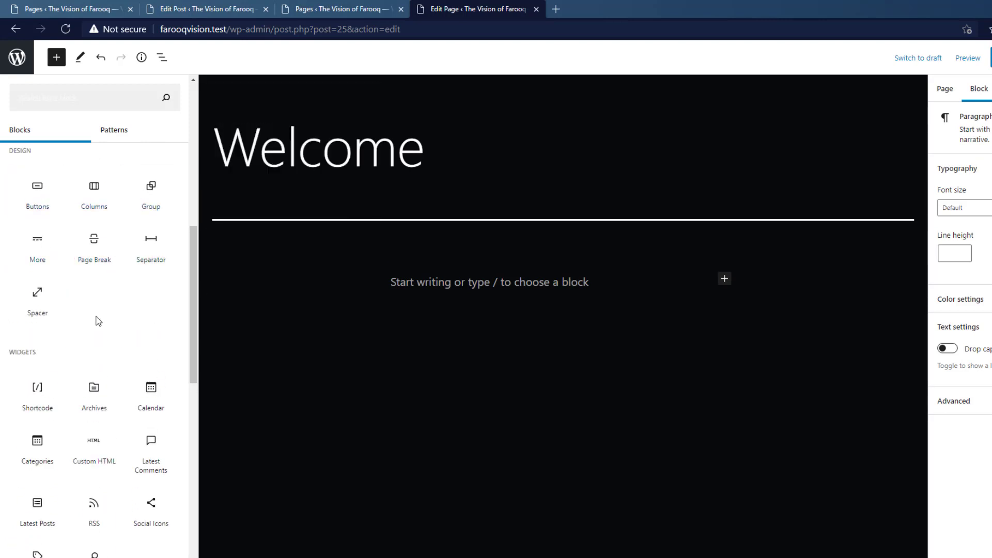
{"action": "scroll", "coordinate": [73, 263], "scroll_direction": "down", "scroll_amount": 2}
{"action": "mouse_move", "coordinate": [74, 227]}
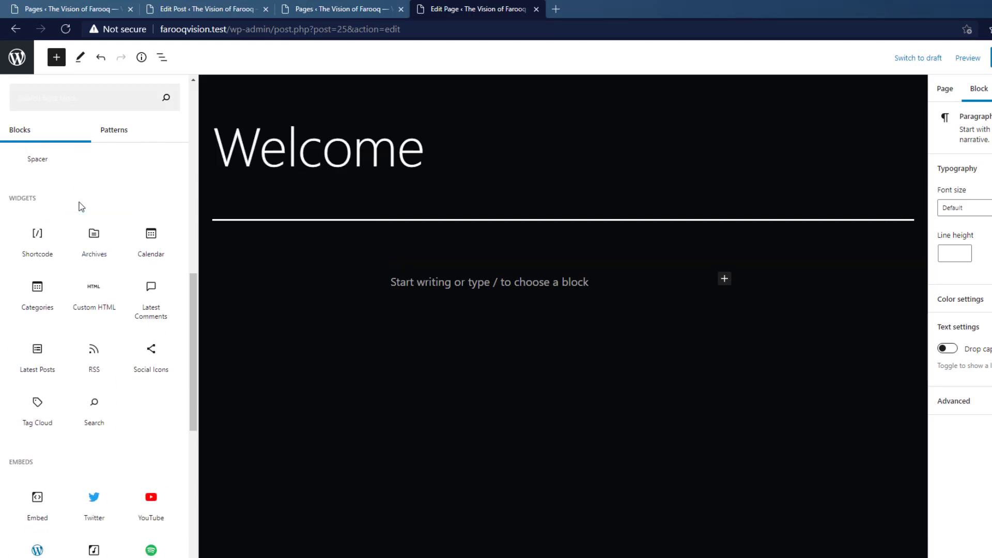
{"action": "mouse_move", "coordinate": [32, 247]}
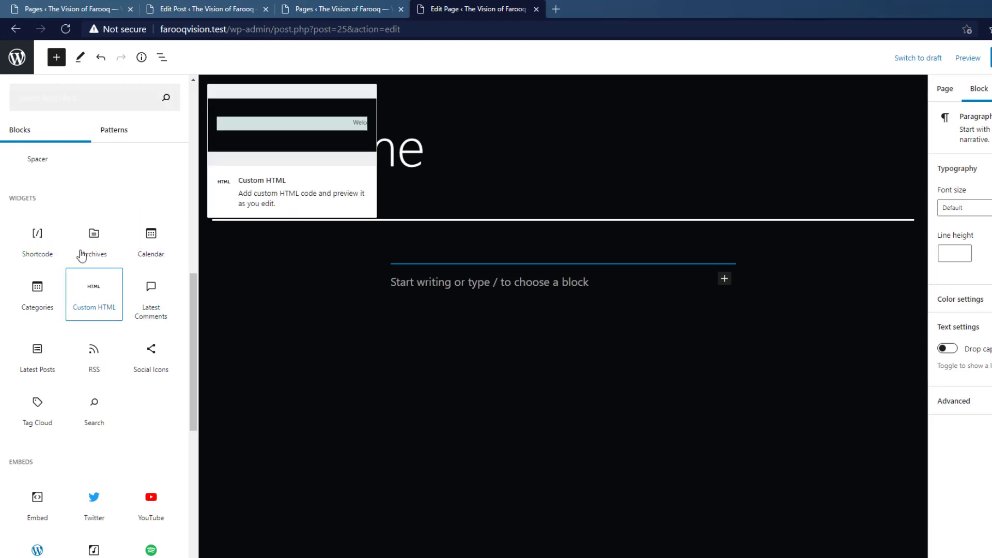
Look at the site's Widgets admin page in the first browser tab, and return to the page being edited
{"action": "left_click", "coordinate": [79, 7]}
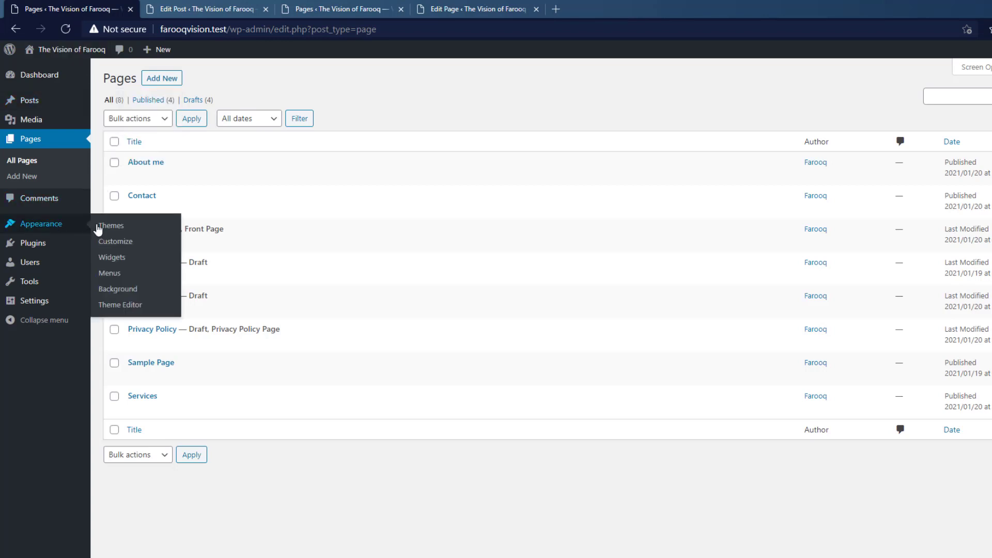
{"action": "left_click", "coordinate": [111, 257]}
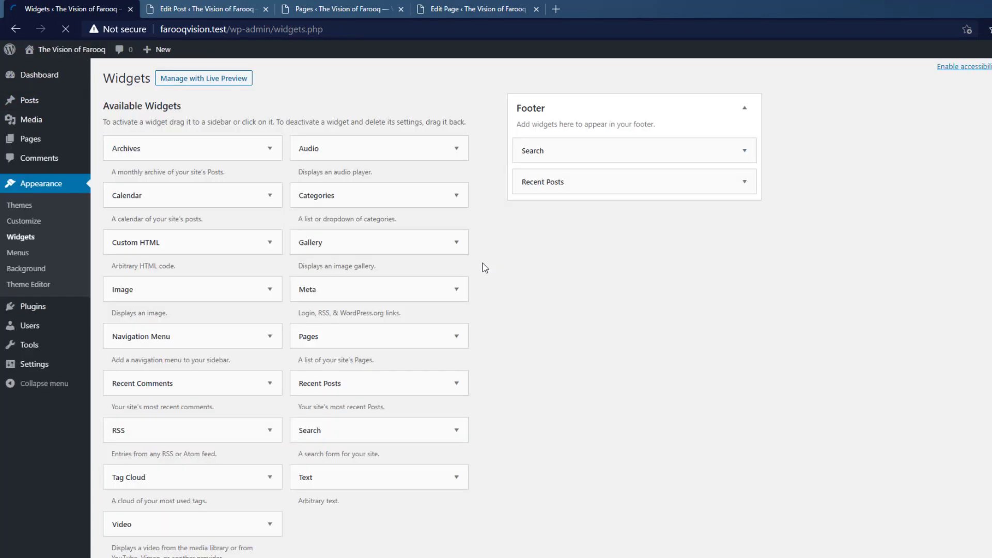
{"action": "left_click", "coordinate": [317, 8]}
{"action": "left_click", "coordinate": [442, 8]}
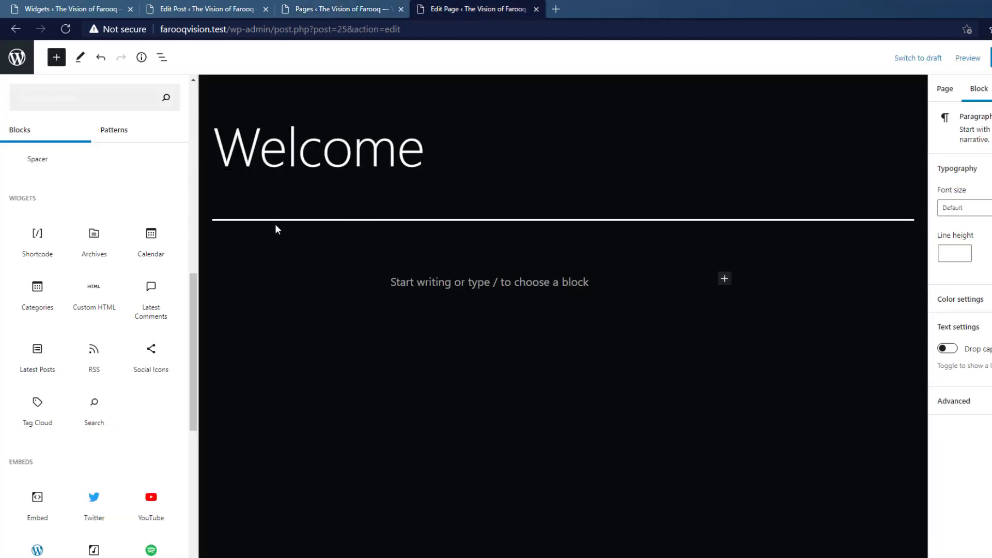
Examine the blocks in the Embeds category, from Embed, Twitter and YouTube through to Amazon Kindle
{"action": "scroll", "coordinate": [122, 310], "scroll_direction": "down", "scroll_amount": 5}
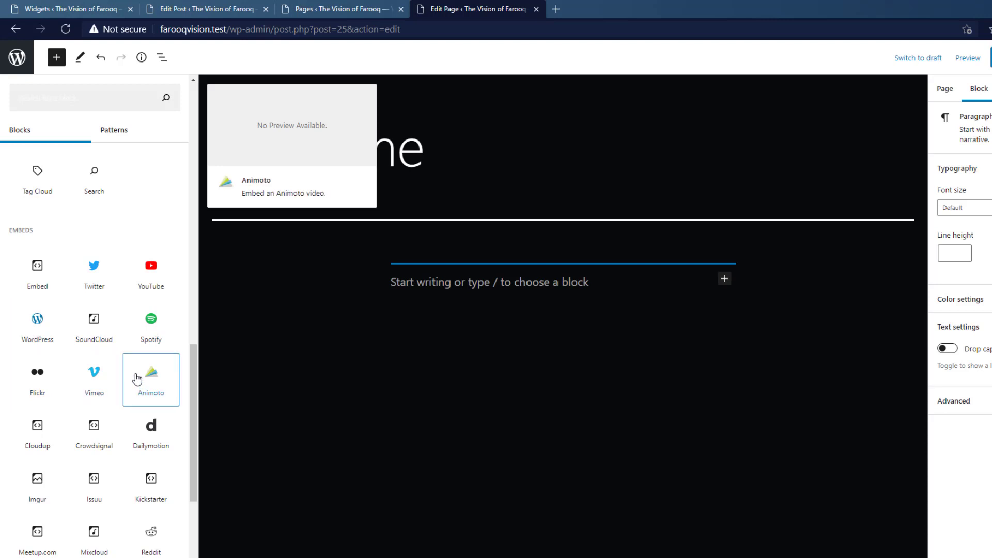
{"action": "scroll", "coordinate": [136, 379], "scroll_direction": "down", "scroll_amount": 3}
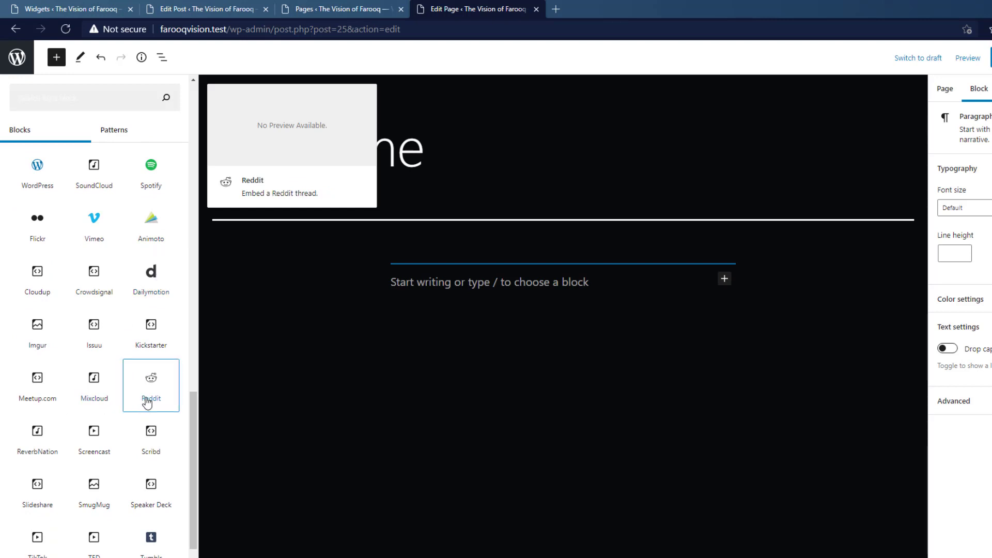
{"action": "scroll", "coordinate": [147, 401], "scroll_direction": "down", "scroll_amount": 2}
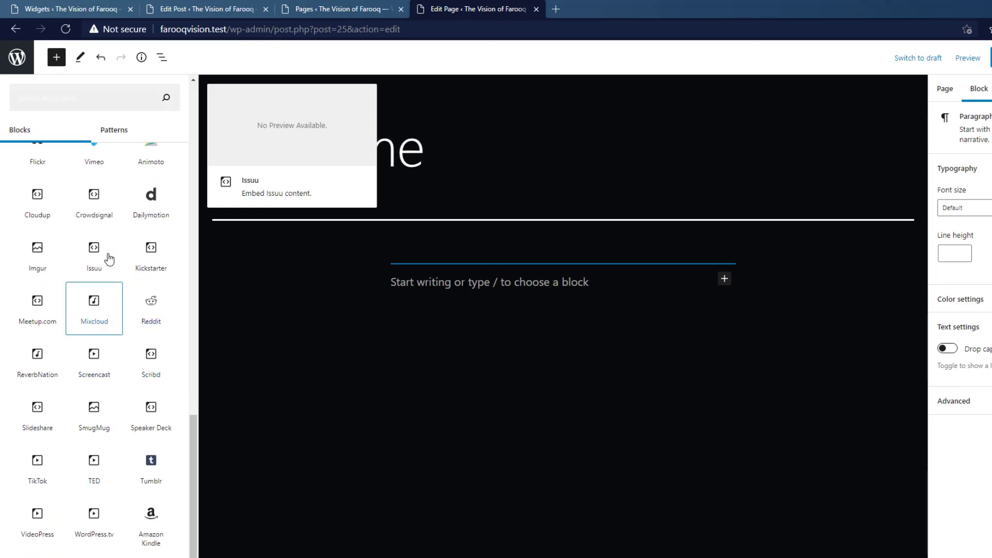
{"action": "scroll", "coordinate": [105, 240], "scroll_direction": "up", "scroll_amount": 5}
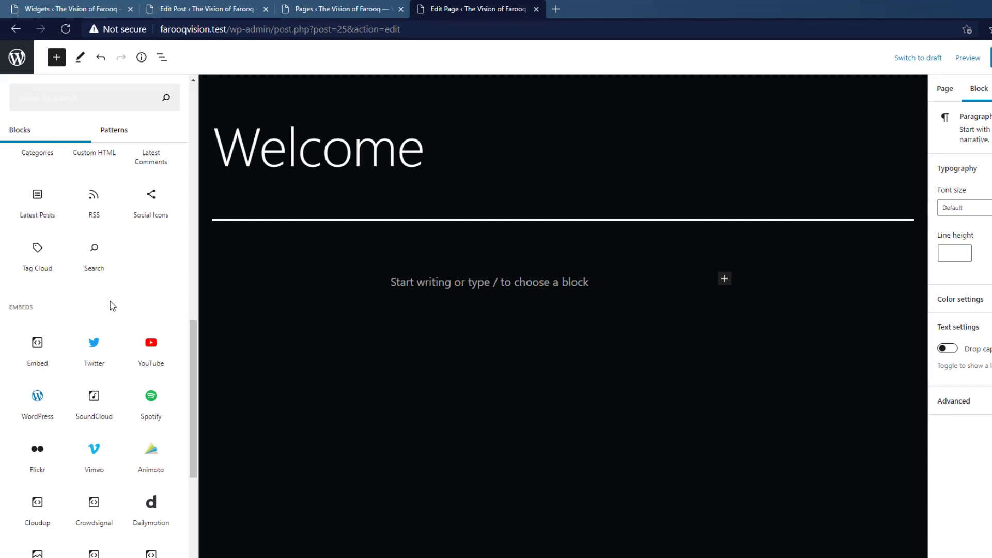
{"action": "scroll", "coordinate": [112, 306], "scroll_direction": "down", "scroll_amount": 4}
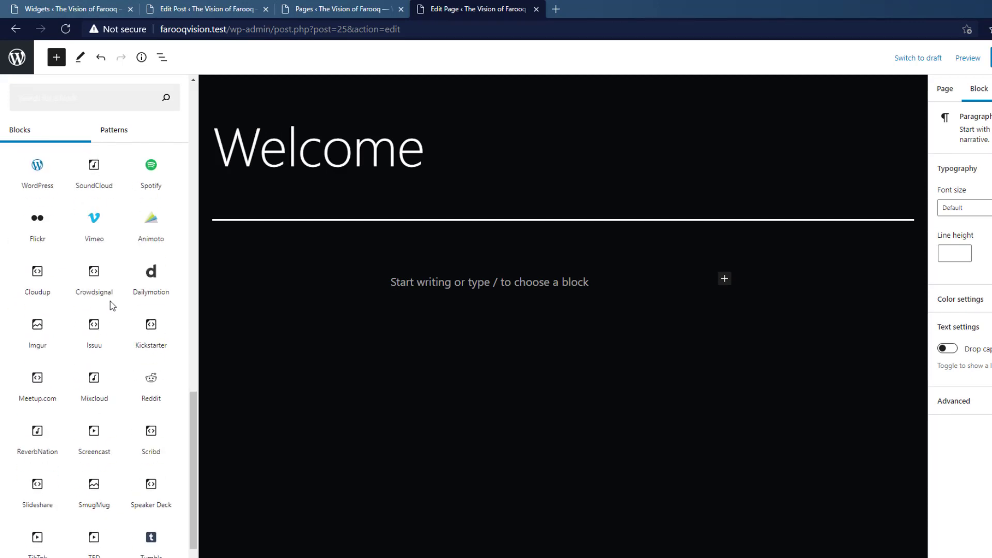
{"action": "scroll", "coordinate": [112, 305], "scroll_direction": "down", "scroll_amount": 2}
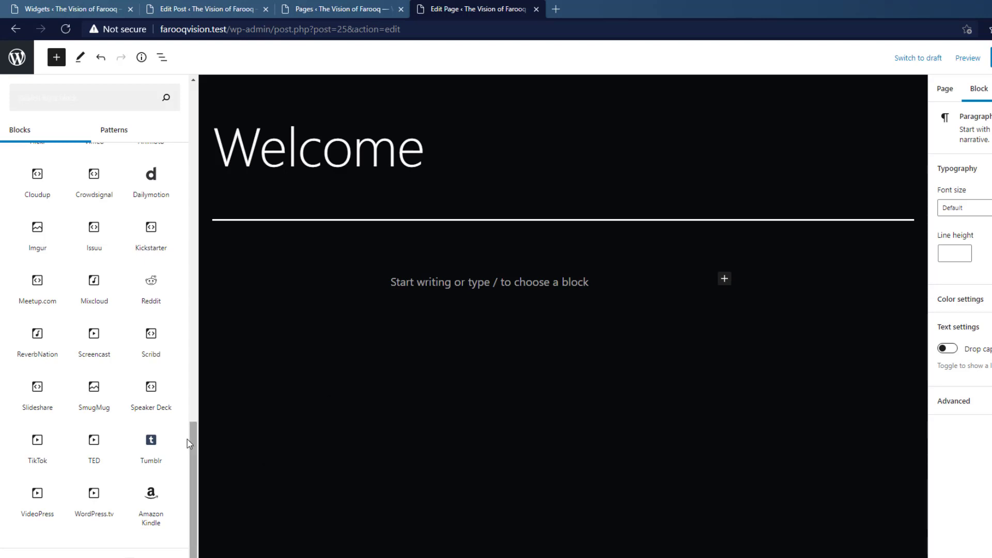
Review the whole block library once more, from the Text blocks through to the end of the Embeds
{"action": "scroll", "coordinate": [137, 435], "scroll_direction": "up", "scroll_amount": 6}
{"action": "scroll", "coordinate": [92, 406], "scroll_direction": "up", "scroll_amount": 5}
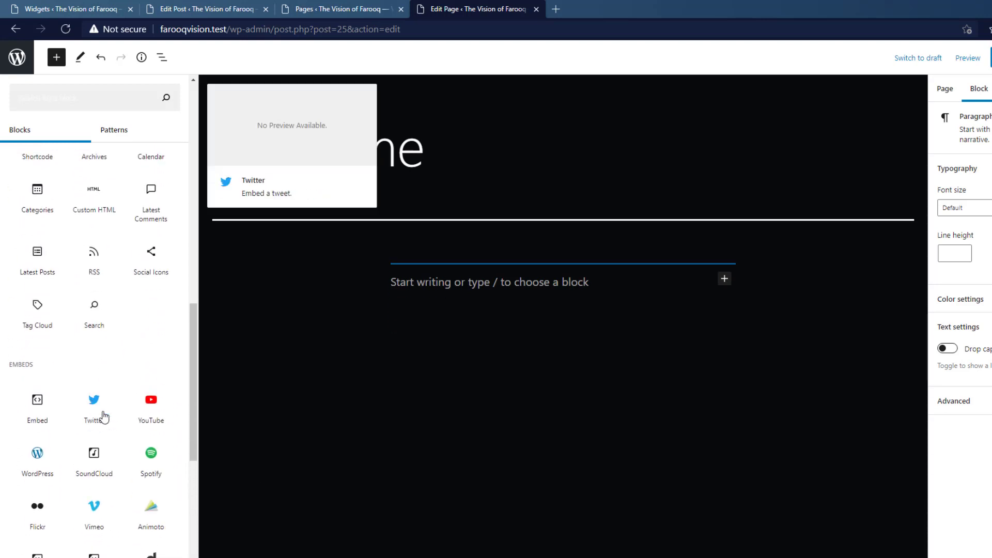
{"action": "scroll", "coordinate": [33, 260], "scroll_direction": "up", "scroll_amount": 8}
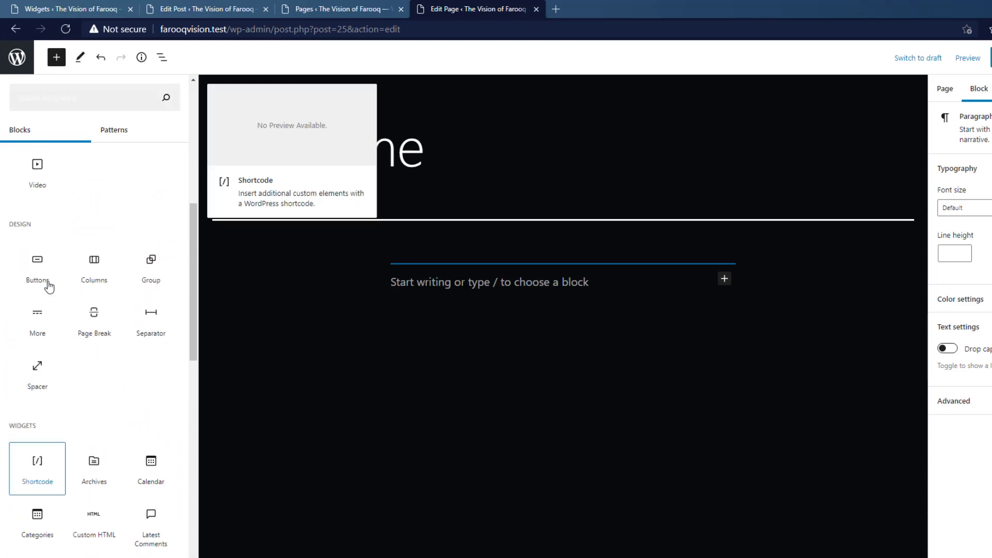
{"action": "scroll", "coordinate": [34, 310], "scroll_direction": "up", "scroll_amount": 1}
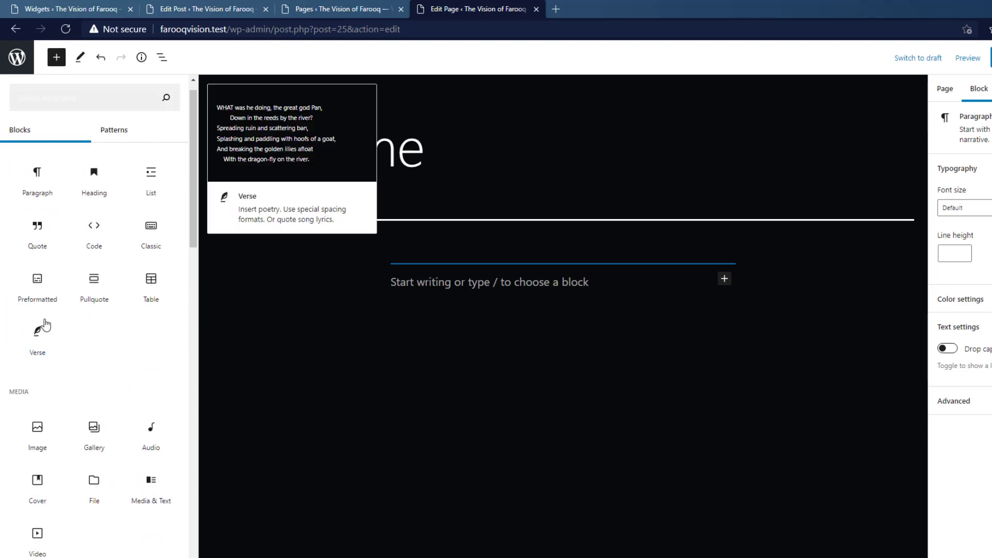
{"action": "scroll", "coordinate": [109, 343], "scroll_direction": "down", "scroll_amount": 15}
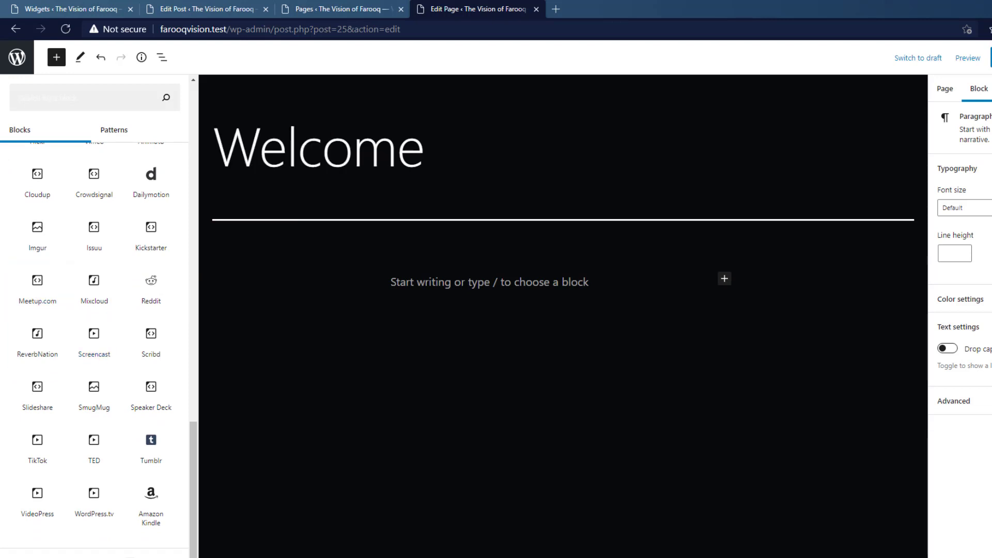
Insert a Heading block from the Text category below the page title and start its text with "T"
{"action": "scroll", "coordinate": [130, 322], "scroll_direction": "up", "scroll_amount": 15}
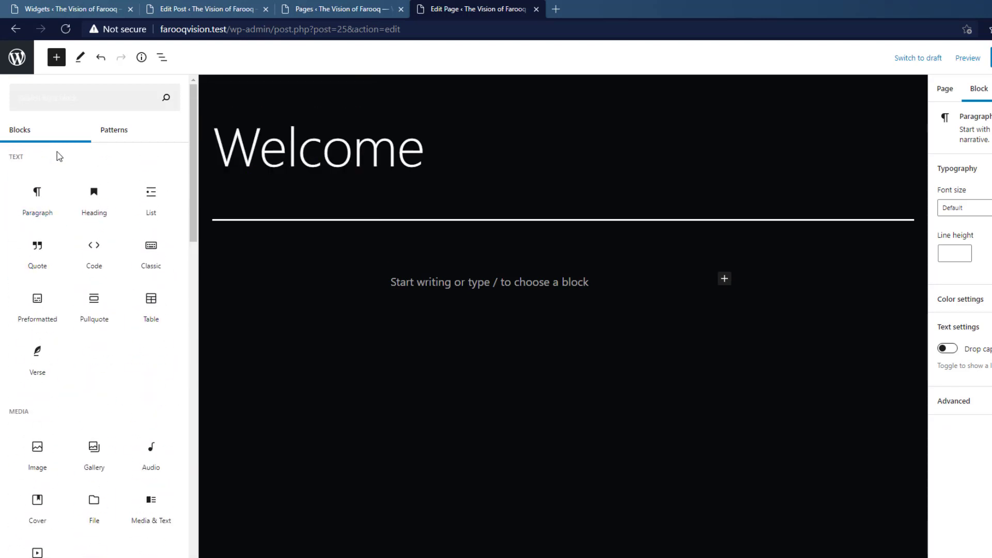
{"action": "left_click", "coordinate": [93, 201]}
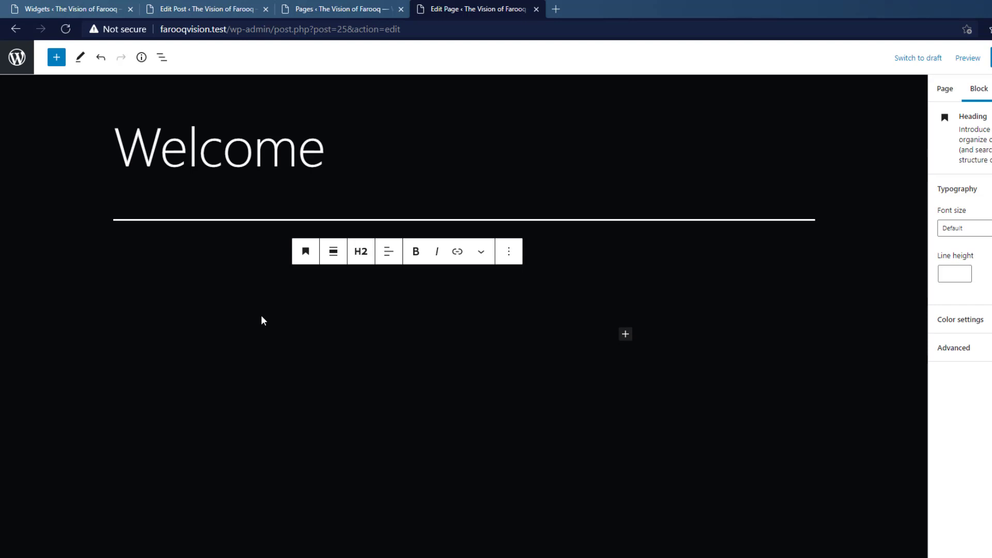
{"action": "type", "text": "T"}
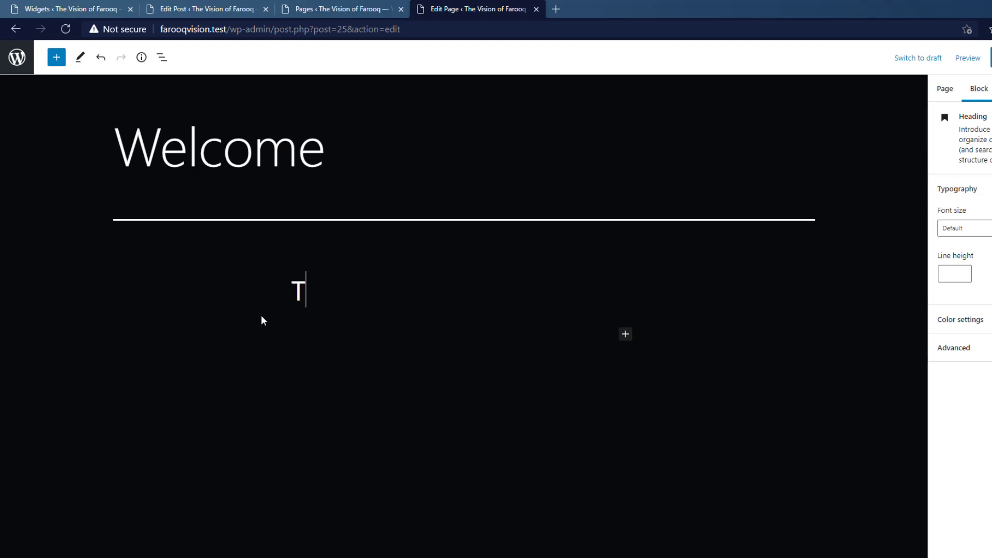
Complete the heading block's text so it reads "This is my first heading."
{"action": "type", "text": "his is m"}
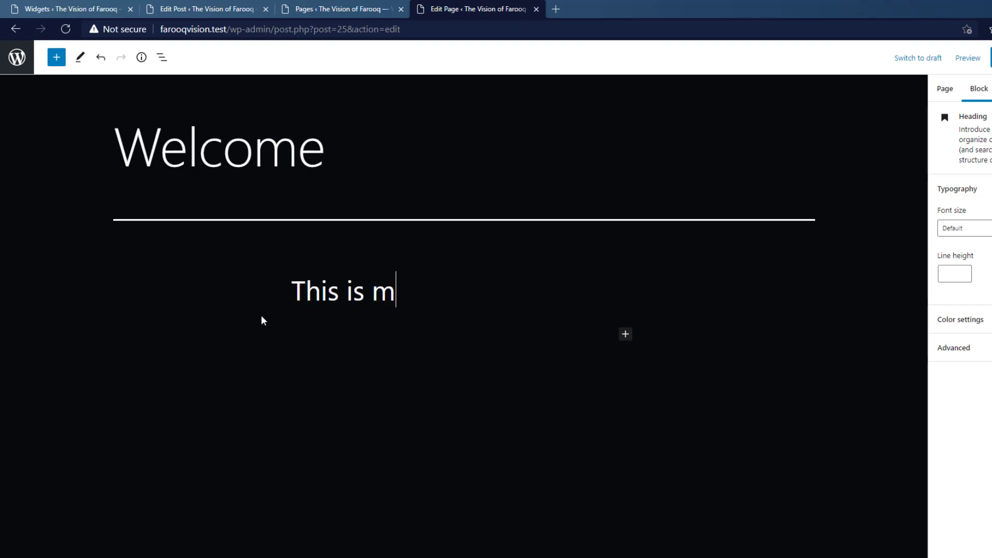
{"action": "type", "text": "y first head"}
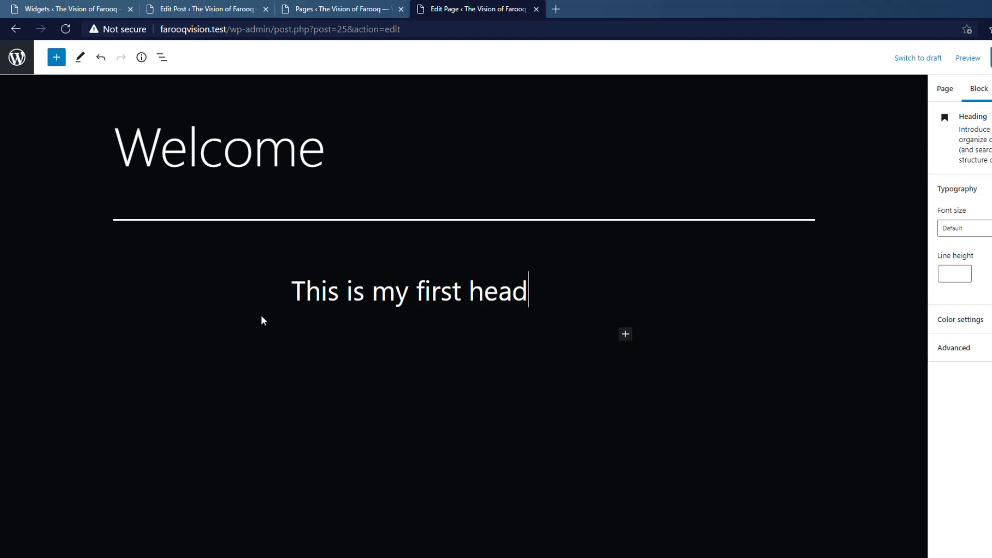
{"action": "type", "text": "ing."}
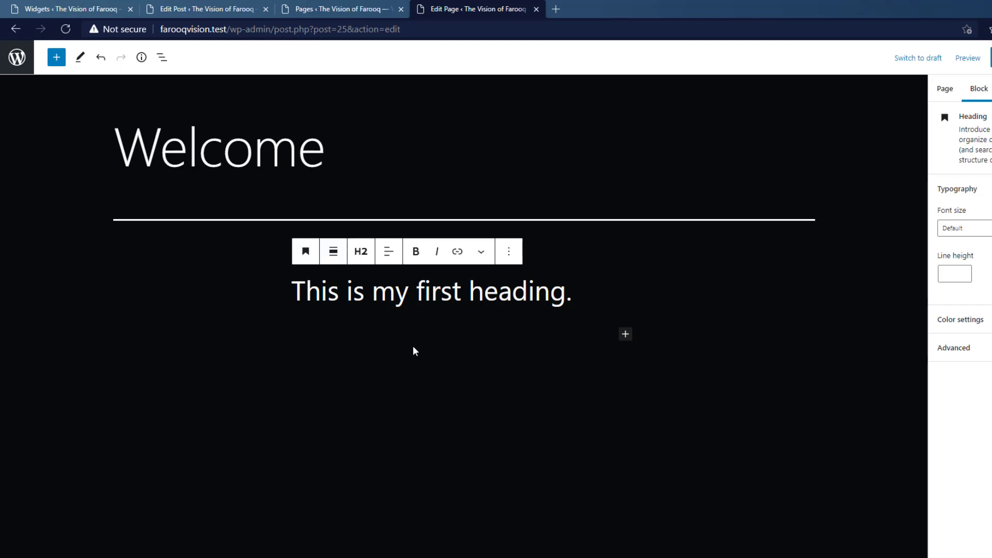
{"action": "left_click", "coordinate": [449, 349]}
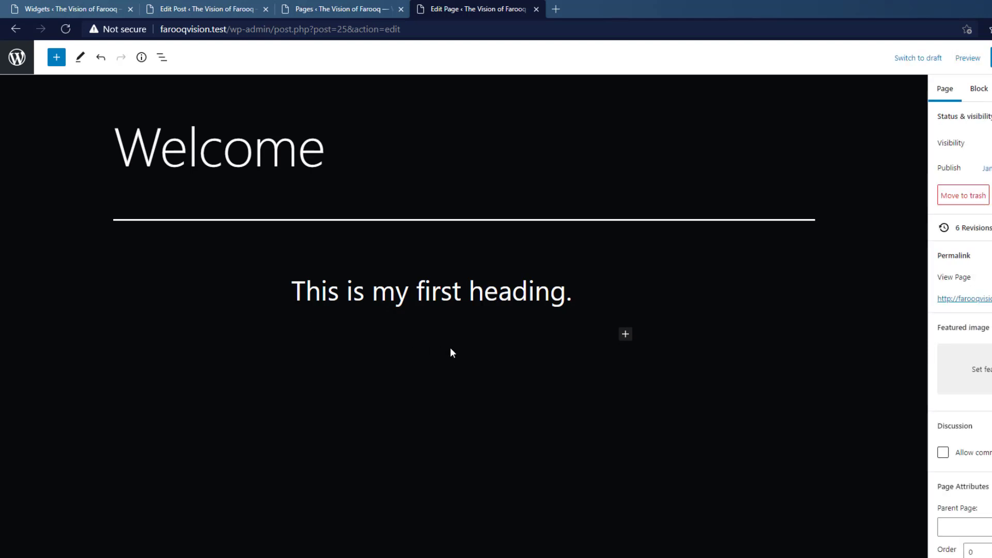
Add a Paragraph block to the page with the text "This is my first paragraph."
{"action": "left_click", "coordinate": [625, 333]}
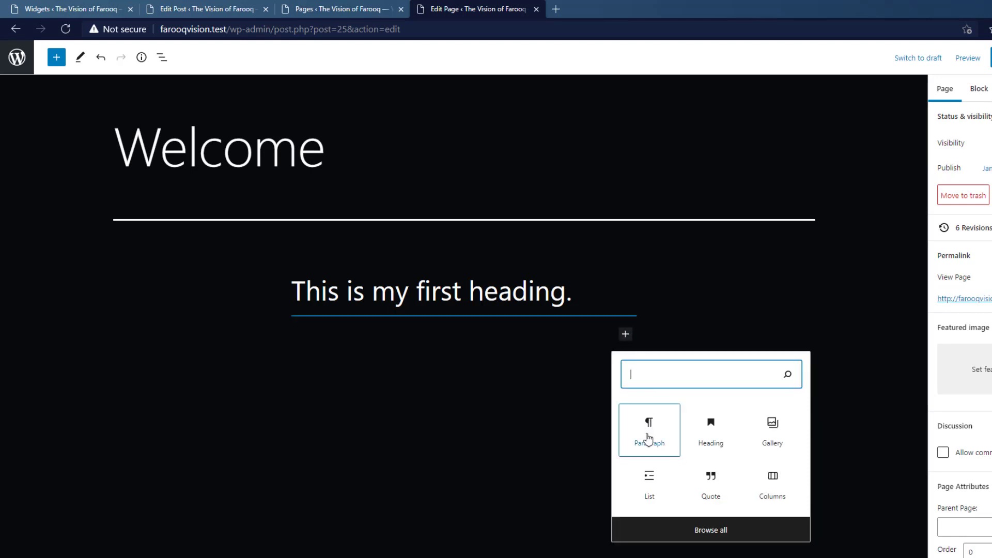
{"action": "left_click", "coordinate": [702, 532]}
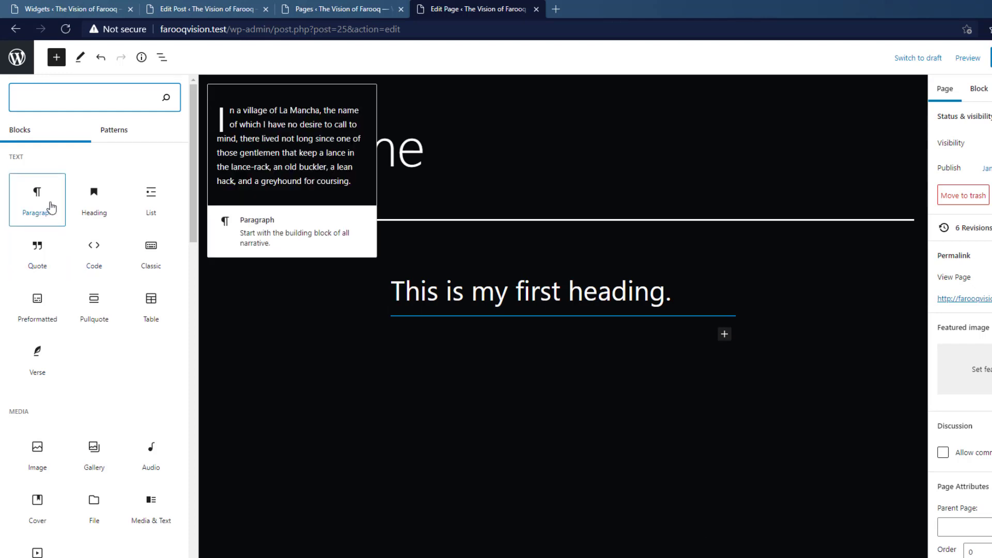
{"action": "left_click", "coordinate": [52, 207]}
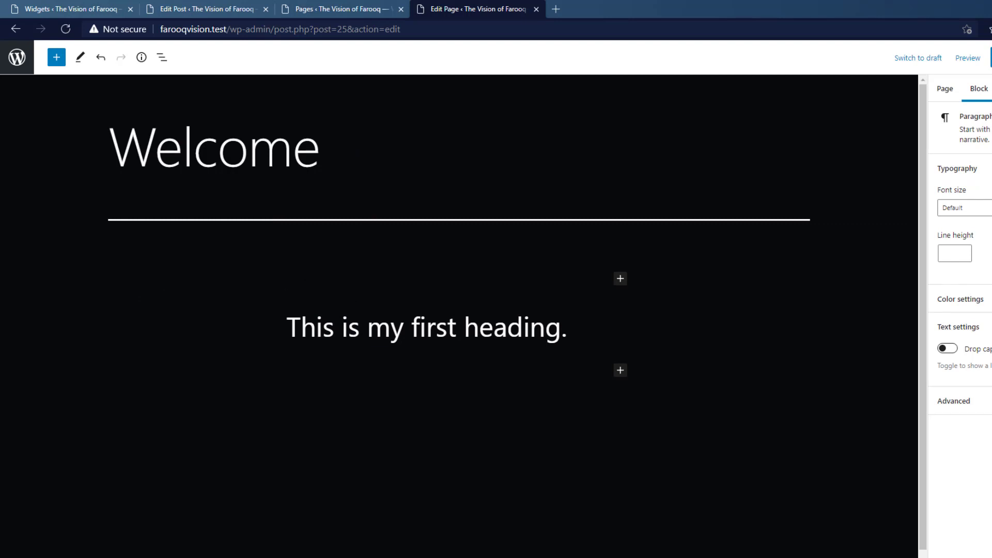
{"action": "type", "text": "This is my first pa"}
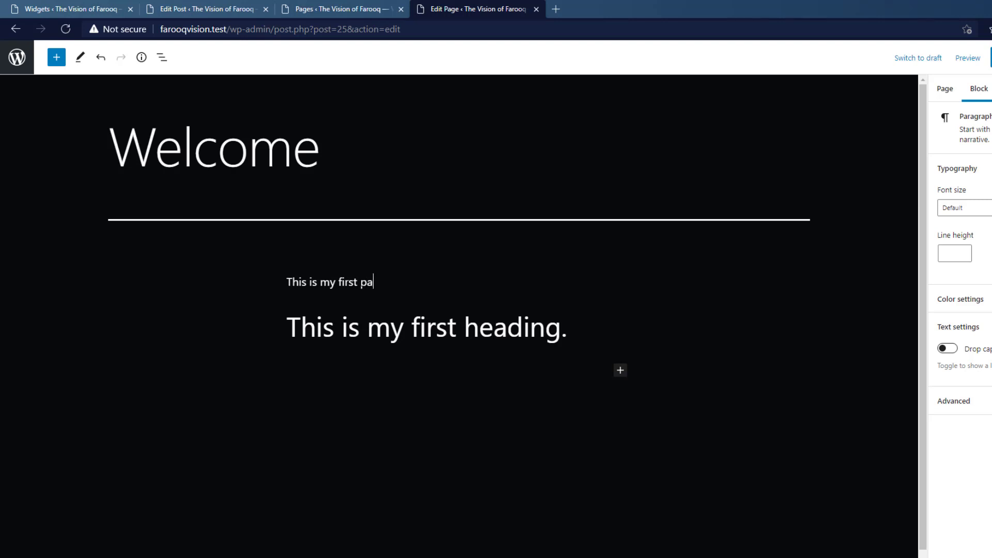
{"action": "type", "text": "ragraph."}
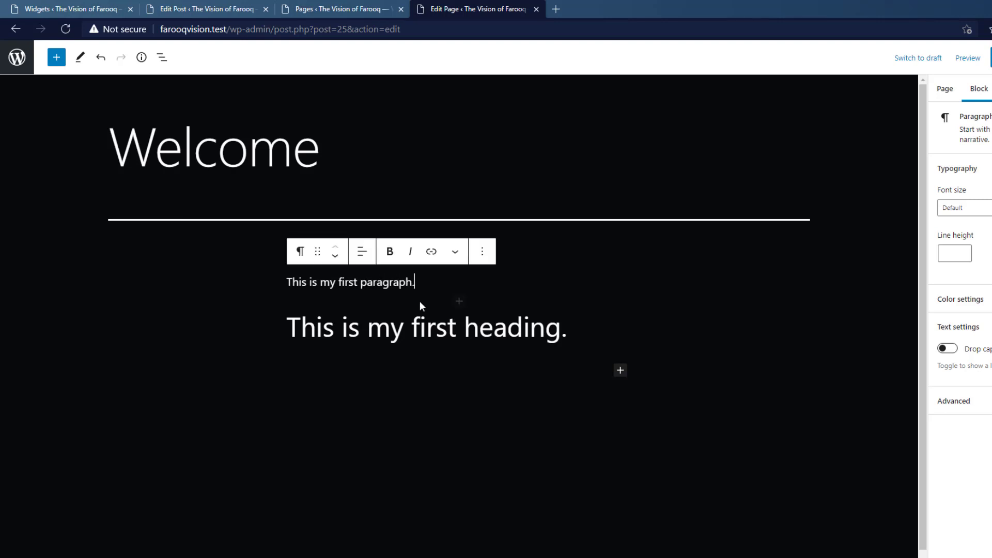
Move the paragraph block below the heading and update the page
{"action": "left_click", "coordinate": [335, 256]}
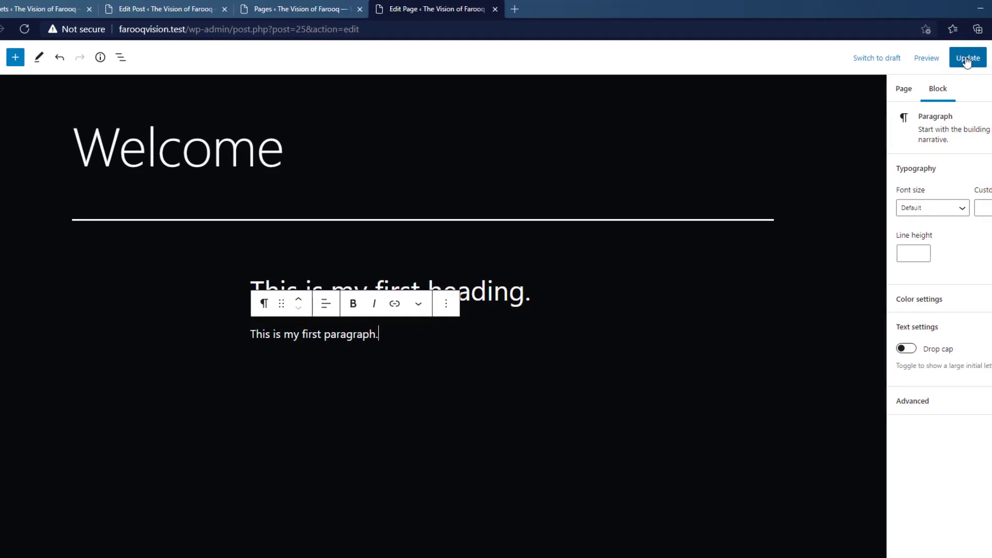
{"action": "left_click", "coordinate": [959, 59]}
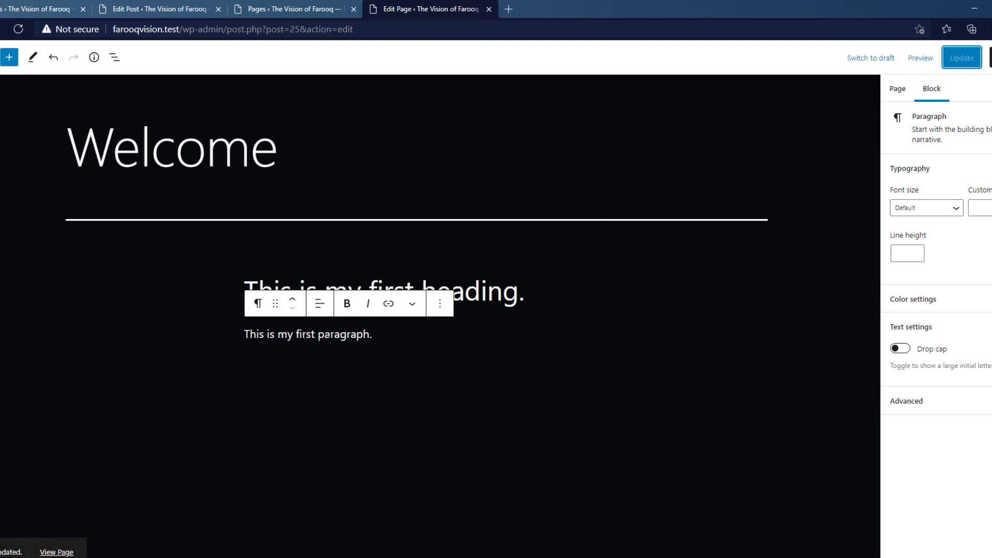
Insert an Image block after the paragraph and upload EID DAY 10670 from the Pictures folder into it
{"action": "left_click", "coordinate": [390, 339]}
{"action": "left_click", "coordinate": [8, 58]}
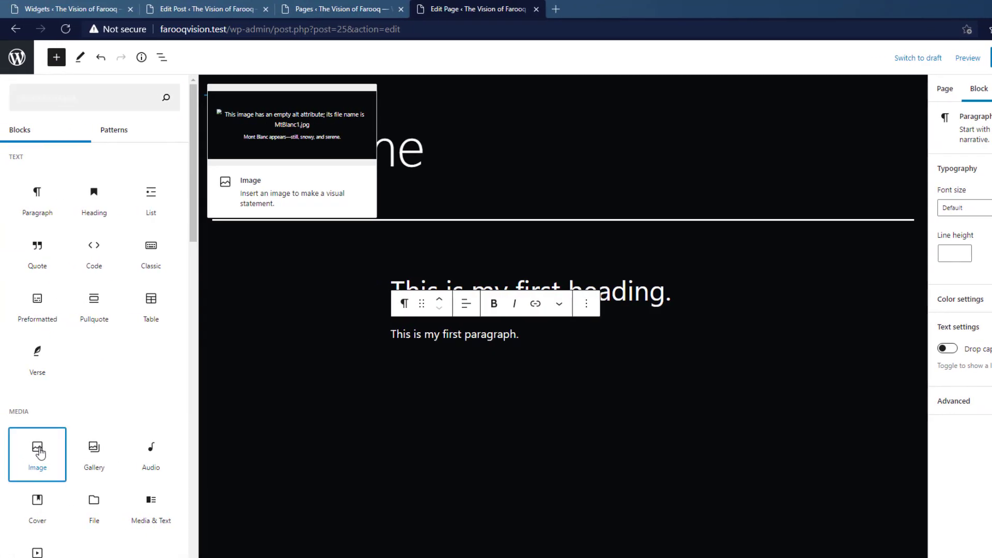
{"action": "left_click", "coordinate": [40, 453]}
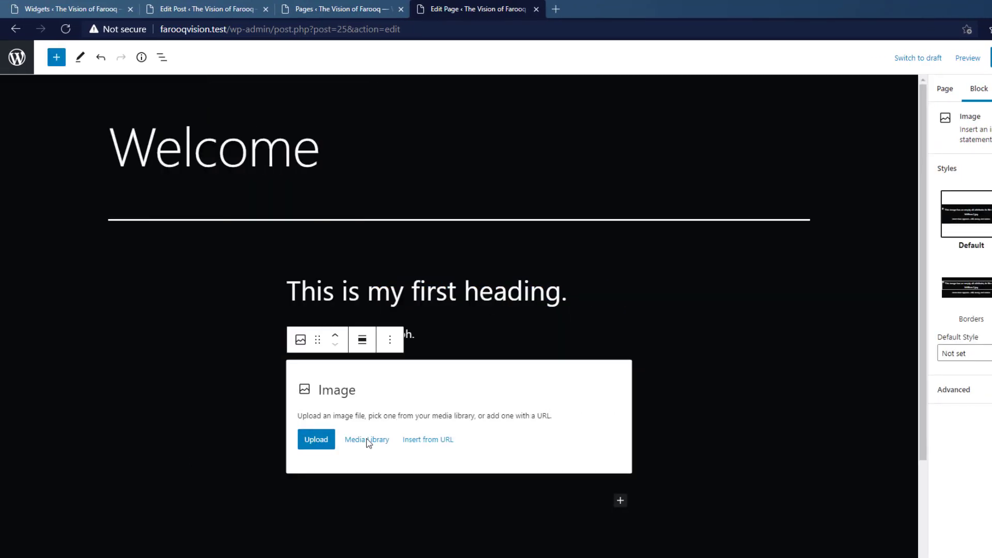
{"action": "left_click", "coordinate": [316, 443]}
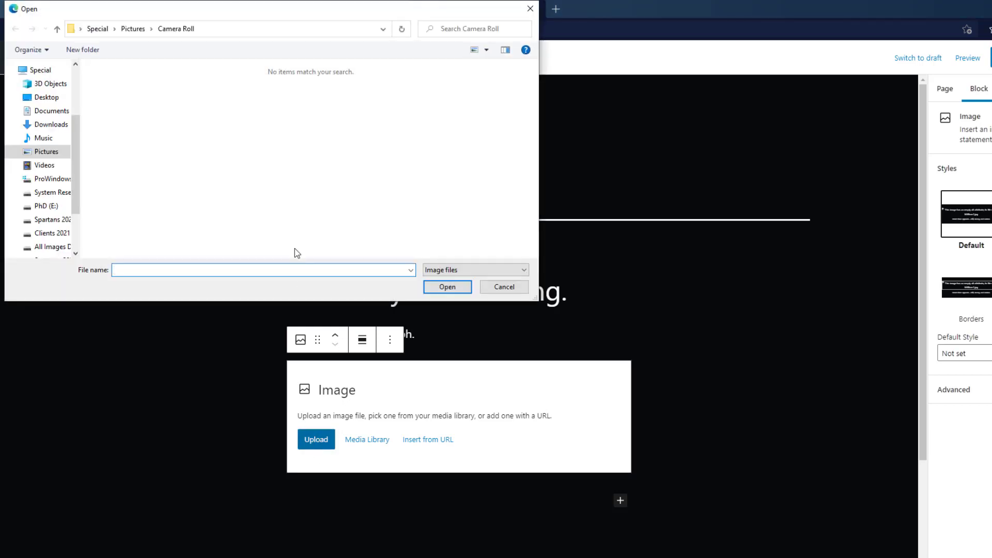
{"action": "left_click", "coordinate": [51, 153]}
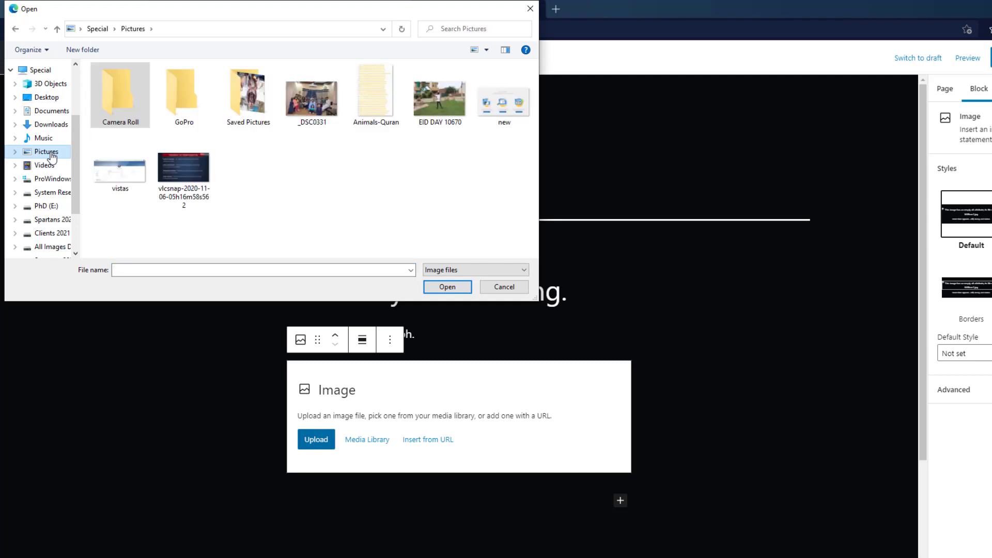
{"action": "left_click", "coordinate": [440, 99]}
{"action": "left_click", "coordinate": [446, 287]}
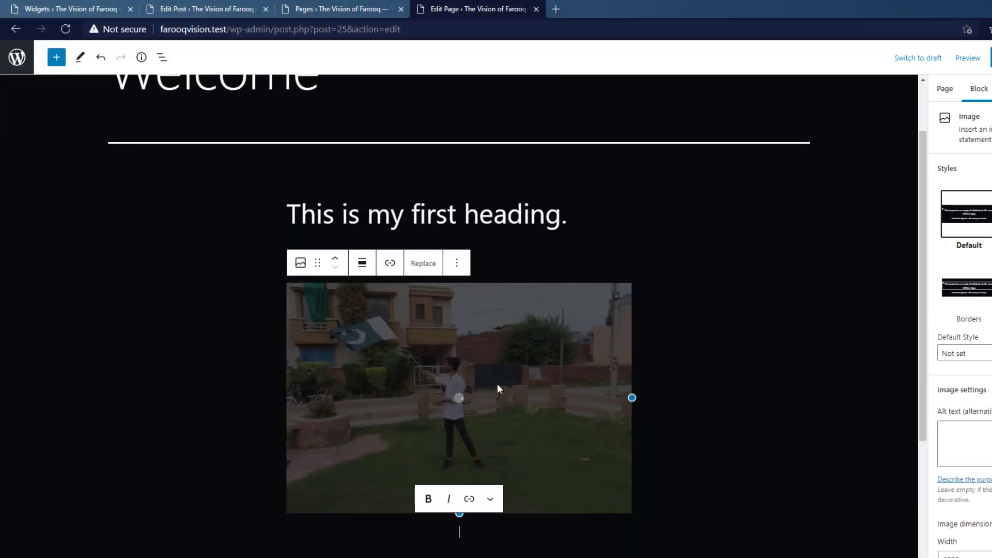
Caption the image "This is my first image." and update the page
{"action": "scroll", "coordinate": [497, 389], "scroll_direction": "down", "scroll_amount": 3}
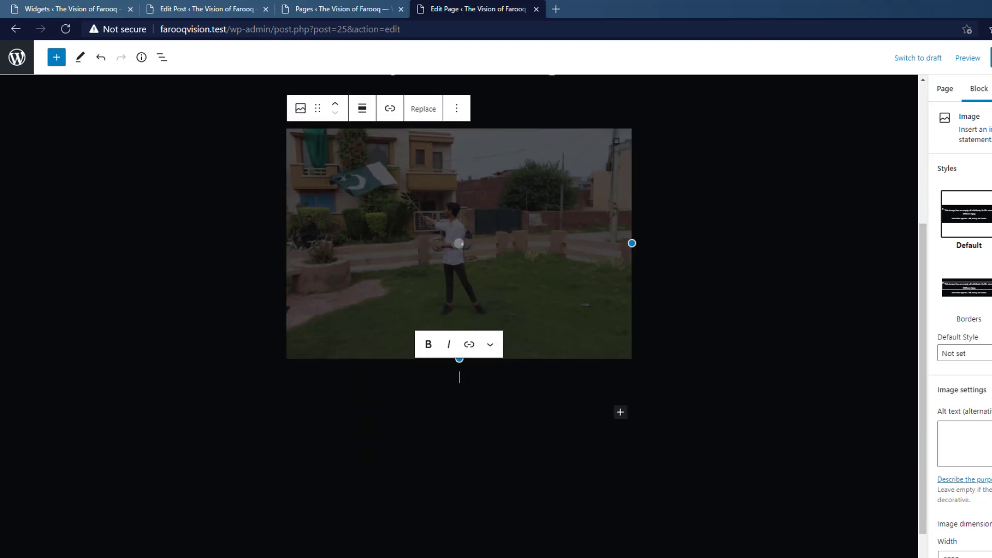
{"action": "type", "text": "This is my fi"}
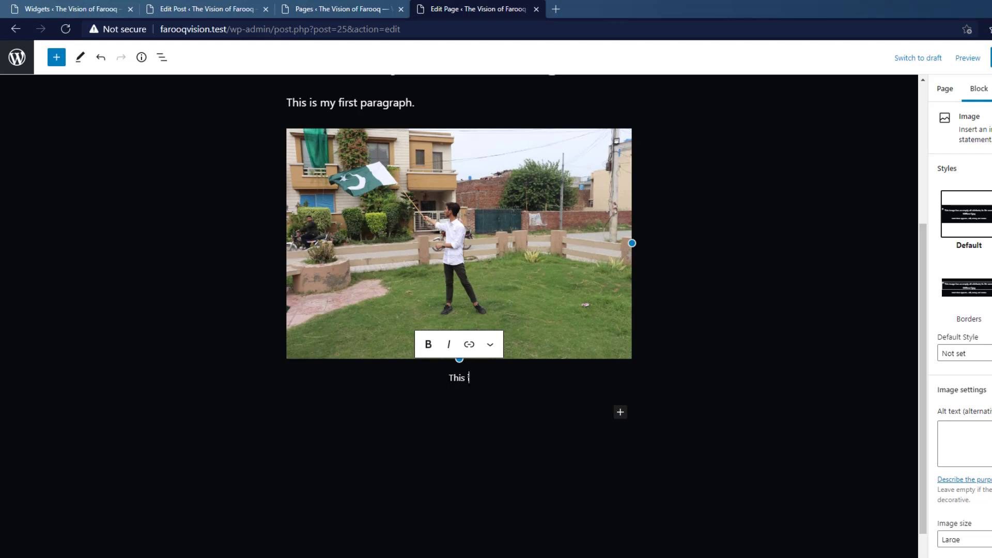
{"action": "type", "text": "rst image."}
{"action": "left_click", "coordinate": [991, 57]}
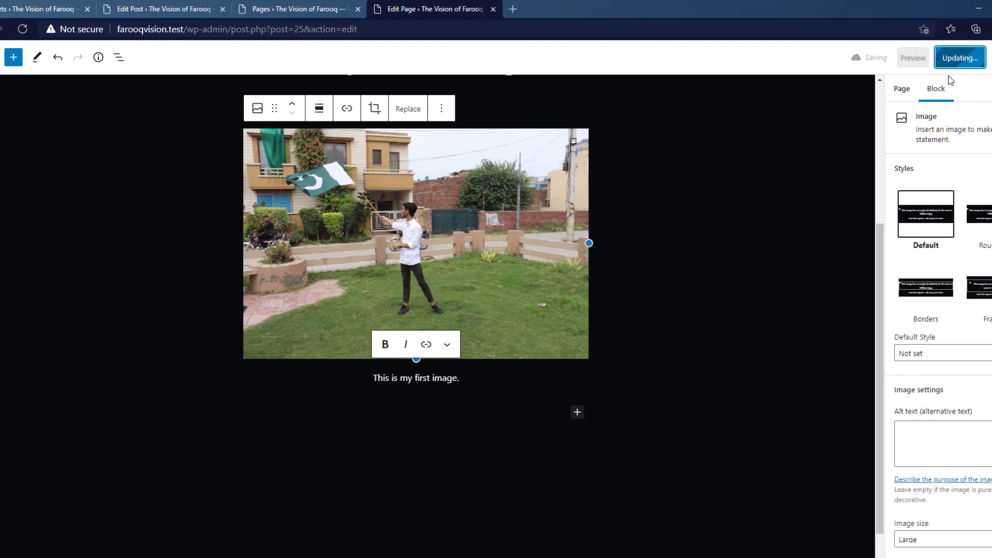
Review the page's content details, document outline and block list, and look over the heading, paragraph and image layout
{"action": "scroll", "coordinate": [611, 306], "scroll_direction": "up", "scroll_amount": 4}
{"action": "scroll", "coordinate": [605, 305], "scroll_direction": "down", "scroll_amount": 3}
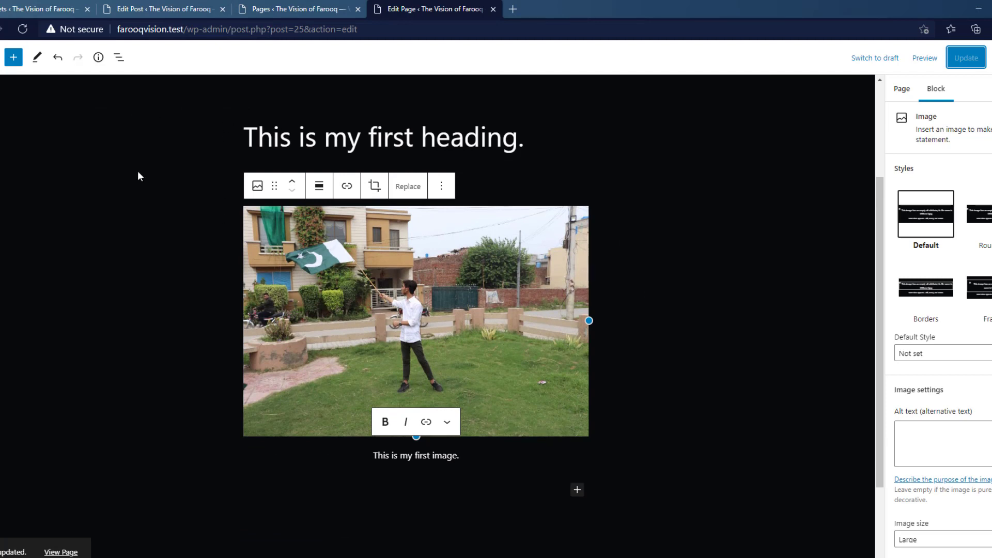
{"action": "left_click", "coordinate": [98, 58]}
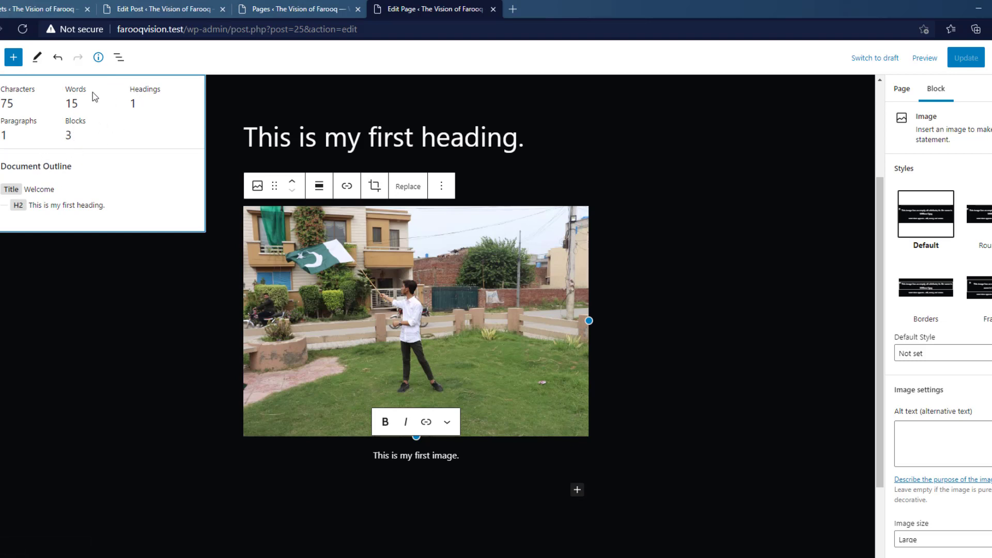
{"action": "left_click", "coordinate": [119, 58]}
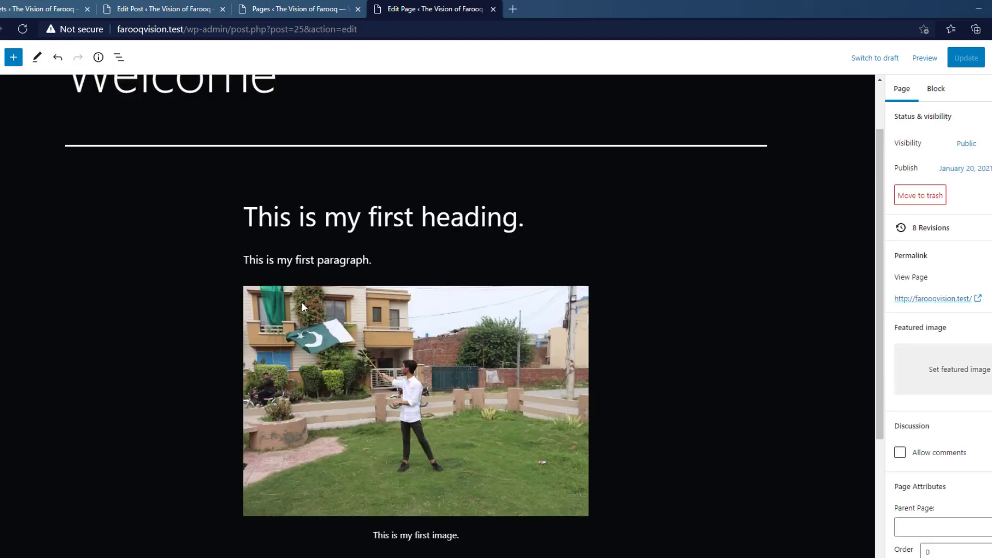
{"action": "scroll", "coordinate": [474, 317], "scroll_direction": "up", "scroll_amount": 2}
{"action": "scroll", "coordinate": [473, 317], "scroll_direction": "up", "scroll_amount": 1}
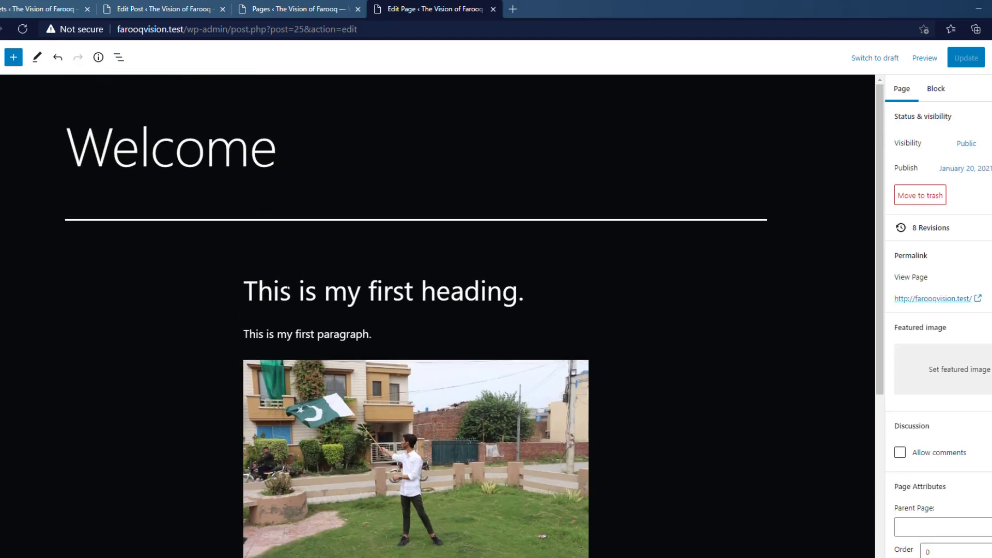
{"action": "scroll", "coordinate": [306, 180], "scroll_direction": "down", "scroll_amount": 3}
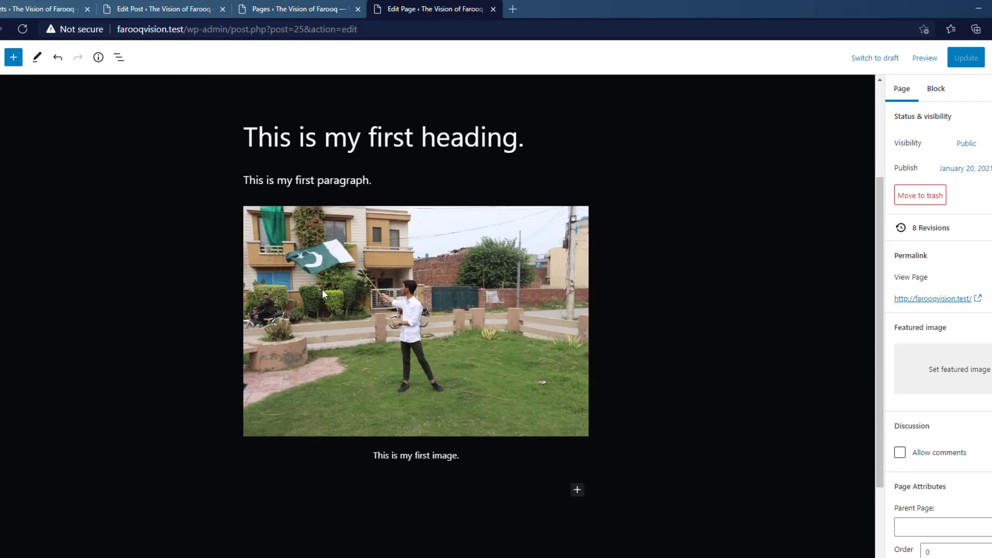
{"action": "scroll", "coordinate": [321, 290], "scroll_direction": "down", "scroll_amount": 2}
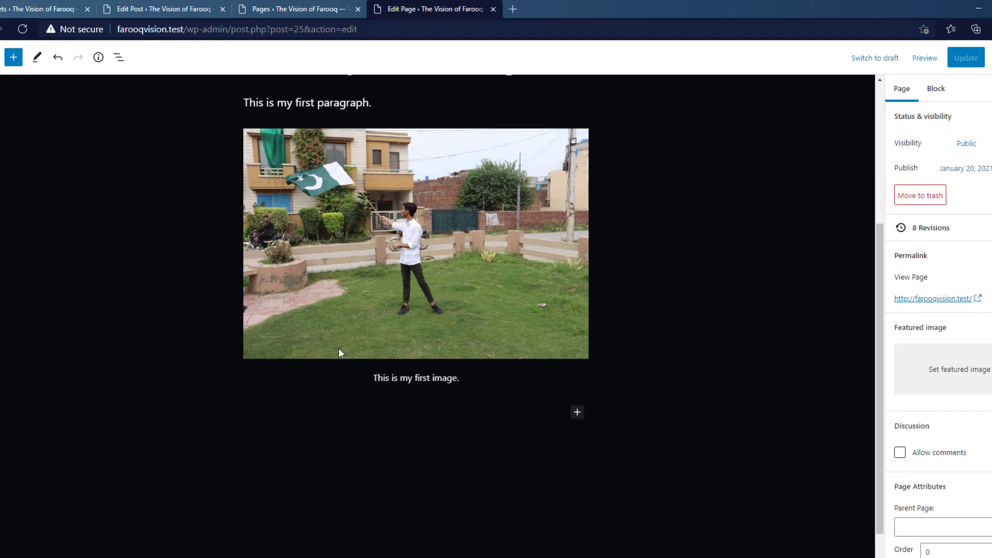
Add a Buttons block below the image and label its button "My First Button"
{"action": "left_click", "coordinate": [13, 58]}
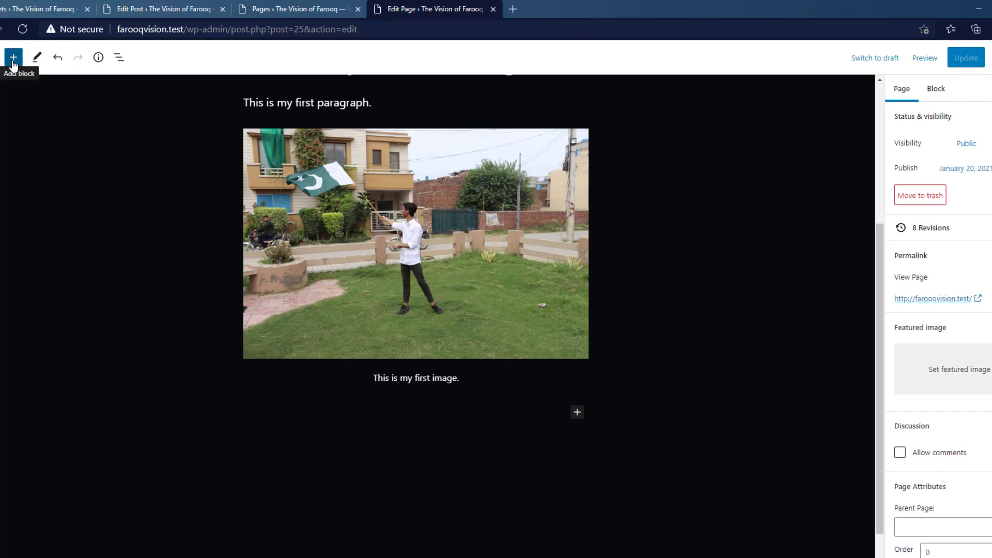
{"action": "scroll", "coordinate": [66, 412], "scroll_direction": "down", "scroll_amount": 3}
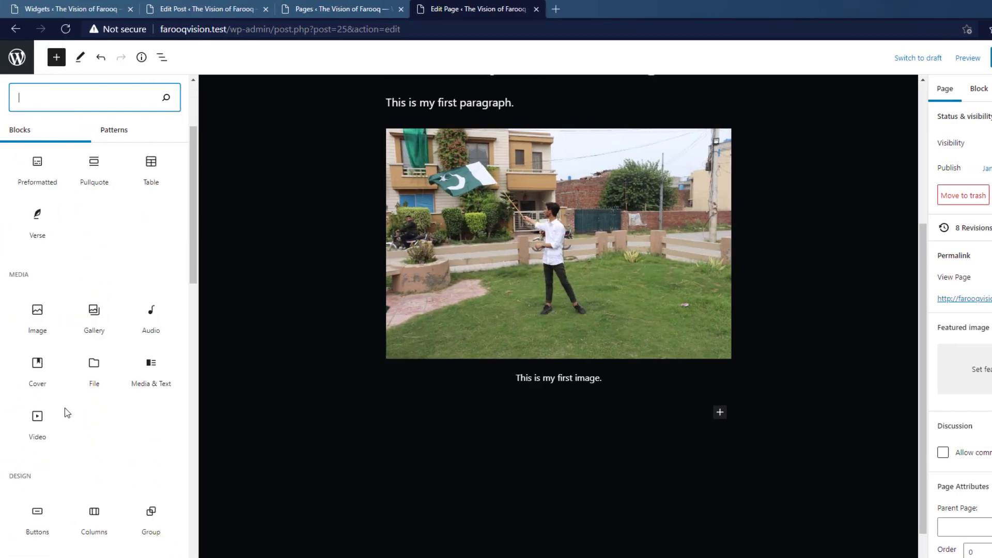
{"action": "scroll", "coordinate": [66, 412], "scroll_direction": "down", "scroll_amount": 3}
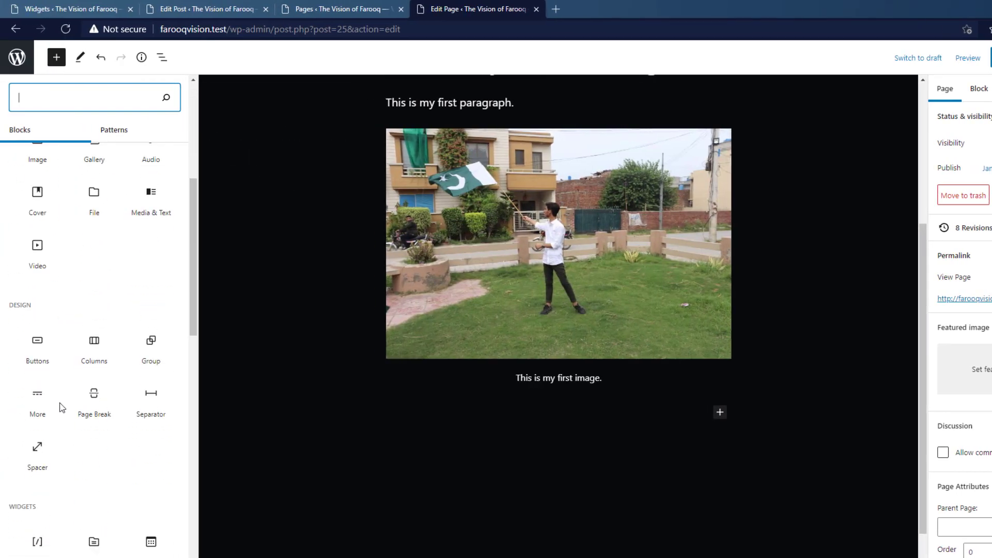
{"action": "left_click", "coordinate": [39, 353]}
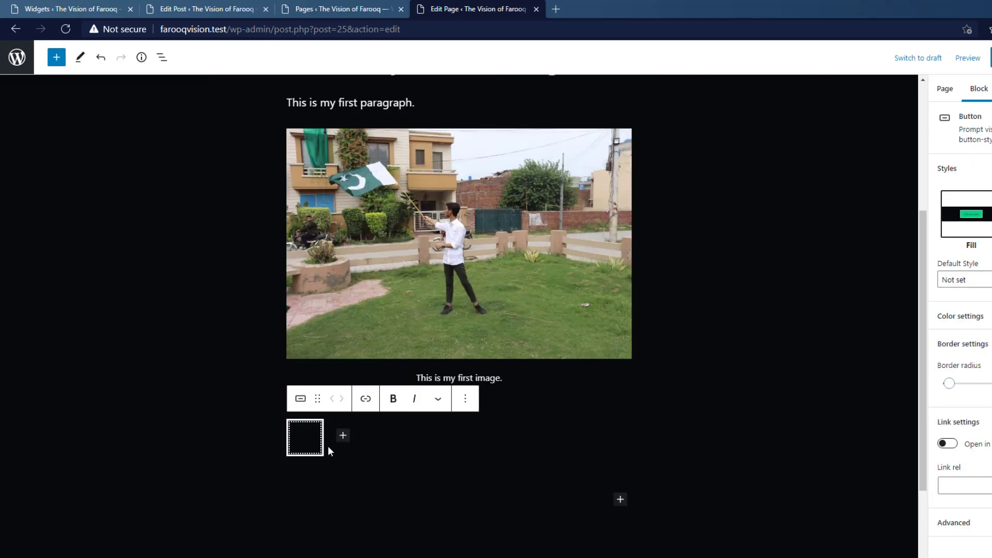
{"action": "type", "text": "My First"}
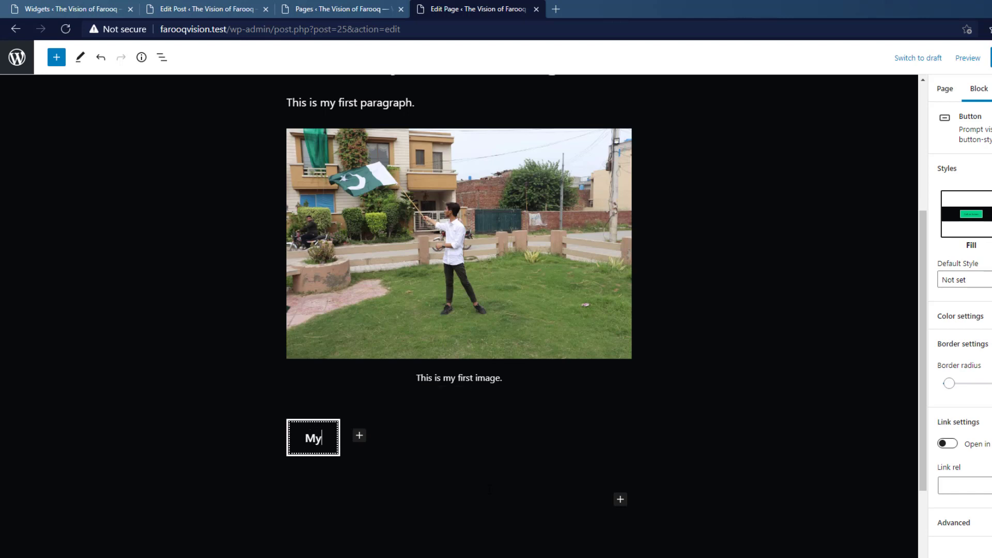
{"action": "type", "text": " Button"}
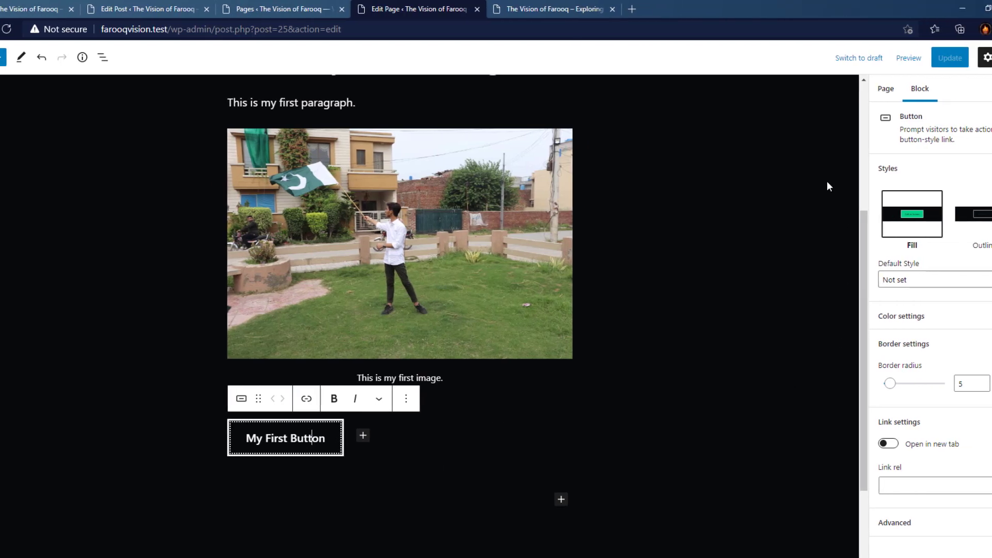
Try the Outline style on the button, return it to Fill, and check the default style options
{"action": "left_click", "coordinate": [956, 216]}
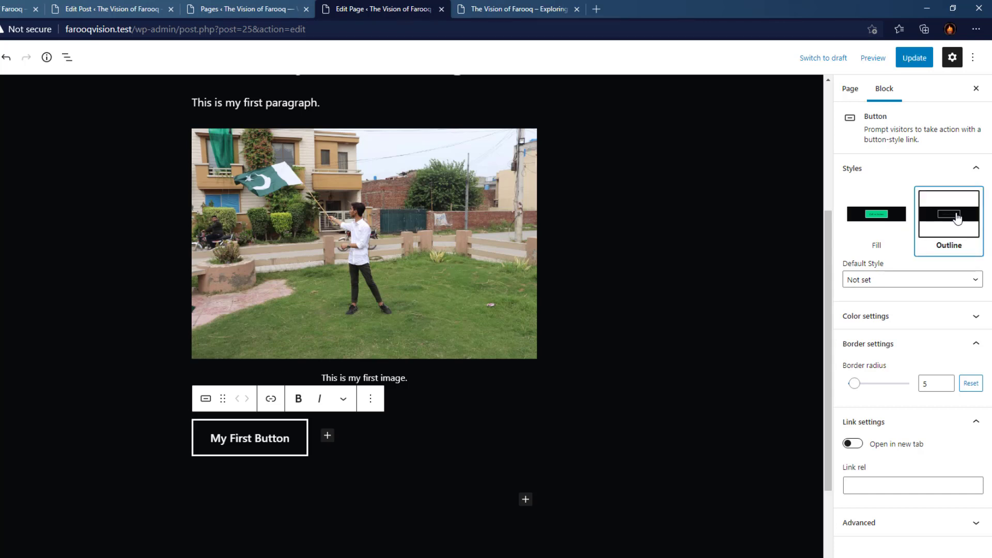
{"action": "left_click", "coordinate": [882, 223]}
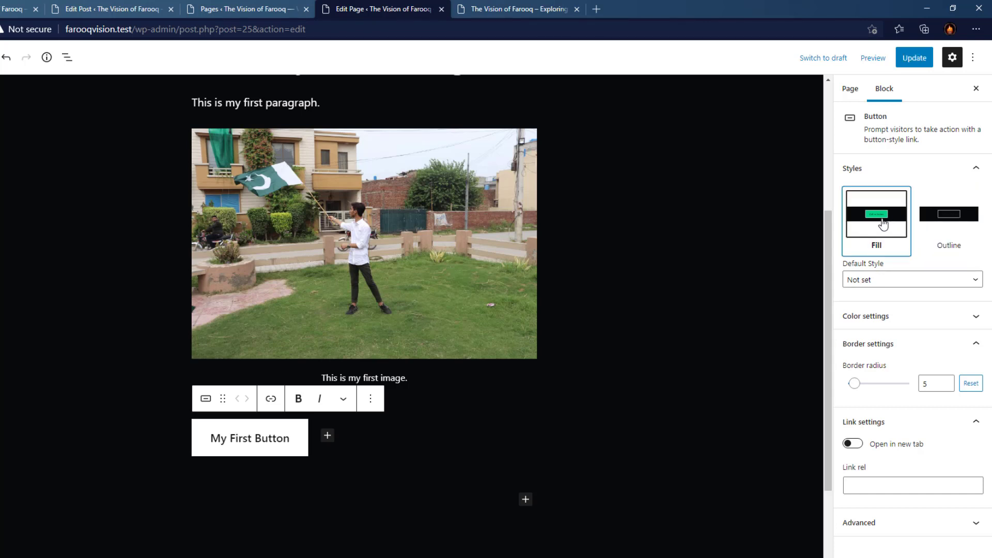
{"action": "left_click", "coordinate": [887, 281]}
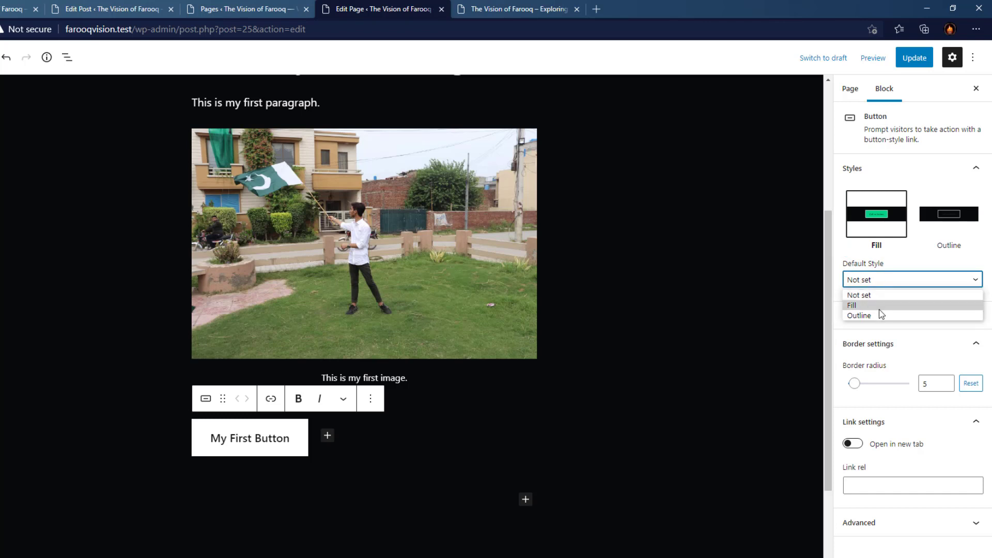
{"action": "left_click", "coordinate": [924, 259]}
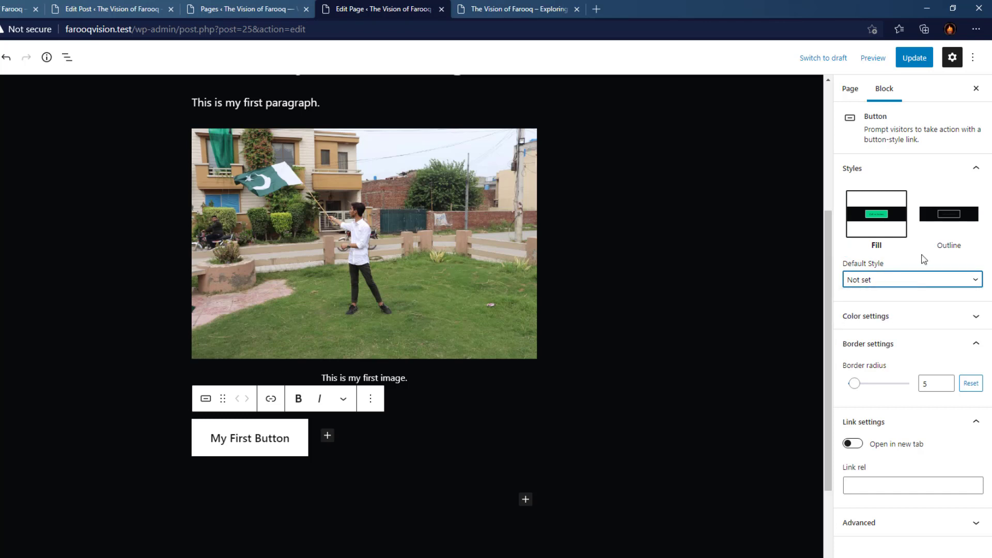
Apply the Outline style to the button and set its default style to Outline
{"action": "left_click", "coordinate": [948, 217]}
{"action": "left_click", "coordinate": [905, 282]}
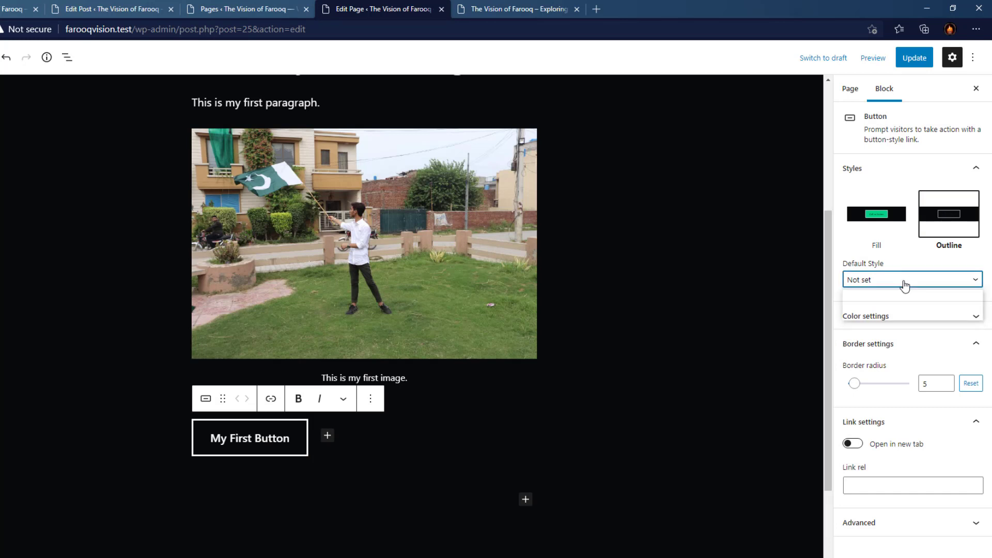
{"action": "left_click", "coordinate": [869, 317]}
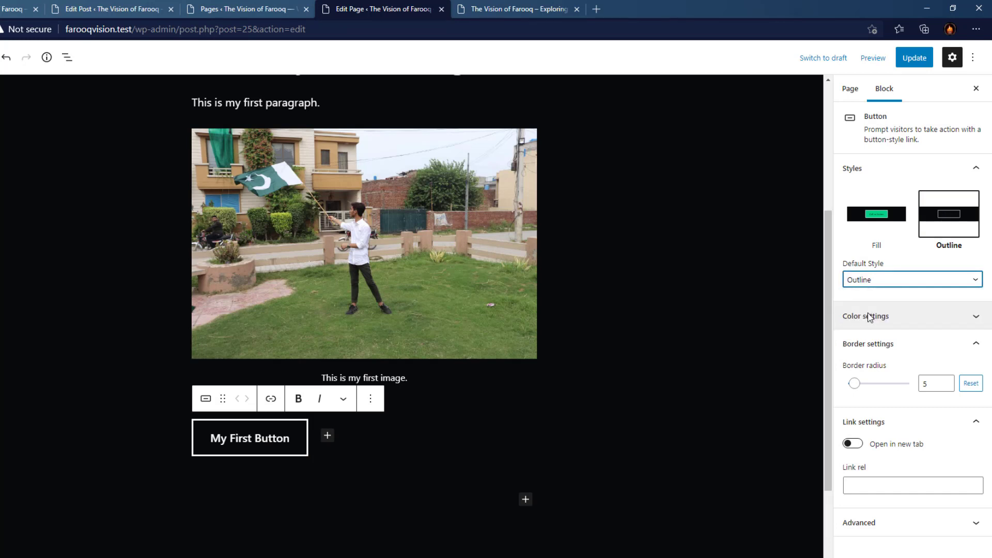
Give the button a custom bright blue text color
{"action": "left_click", "coordinate": [886, 316]}
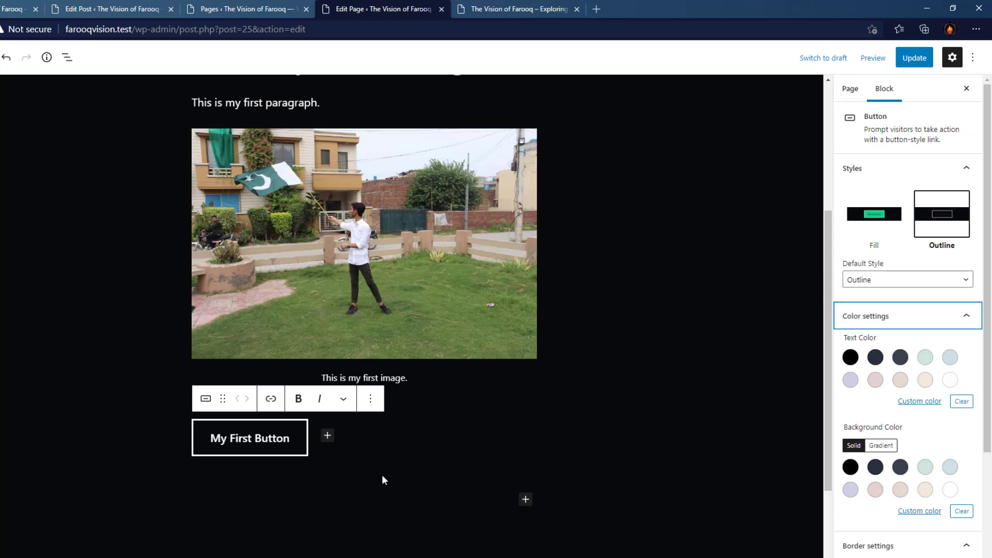
{"action": "left_click", "coordinate": [853, 362]}
{"action": "left_click", "coordinate": [852, 362]}
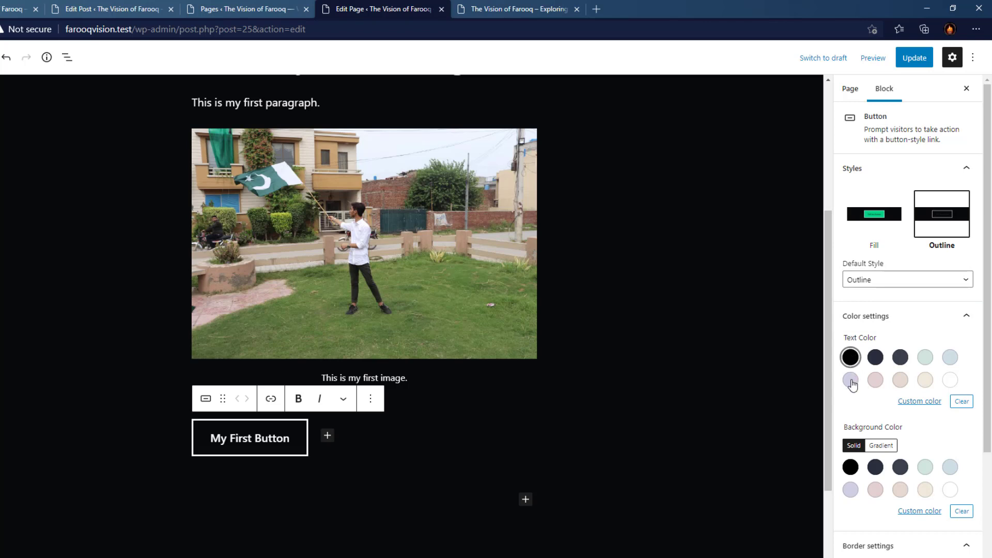
{"action": "left_click", "coordinate": [915, 407]}
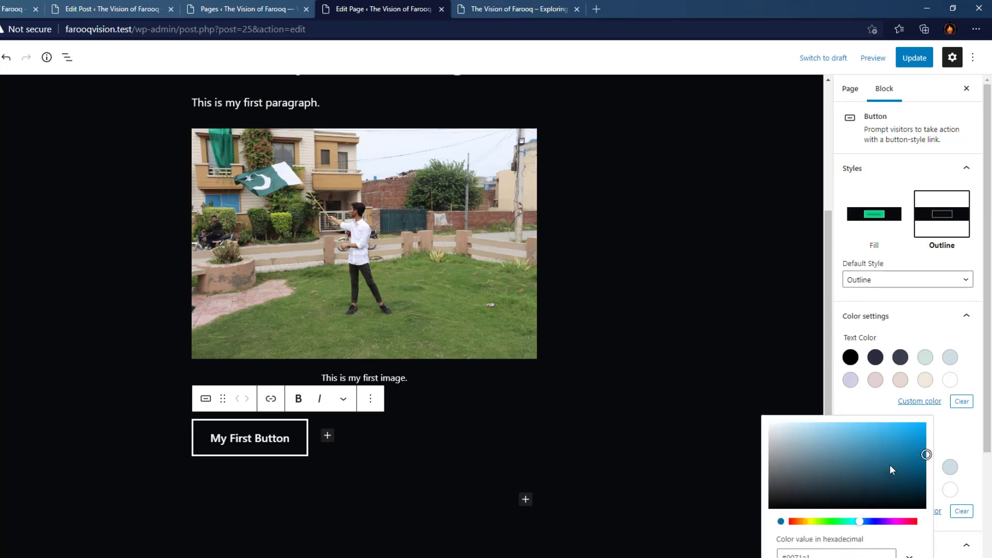
{"action": "left_click_drag", "start_coordinate": [897, 460], "coordinate": [908, 428]}
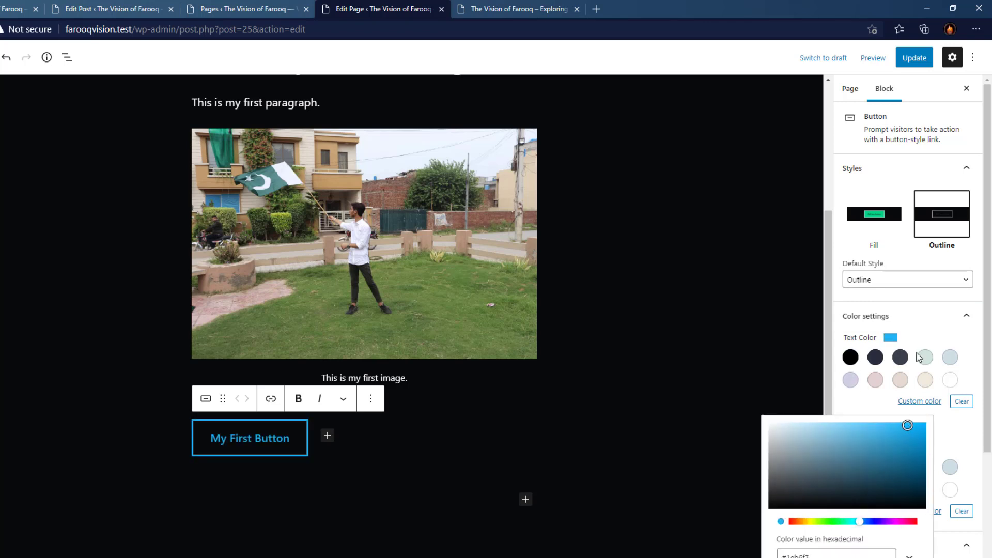
{"action": "left_click", "coordinate": [925, 323]}
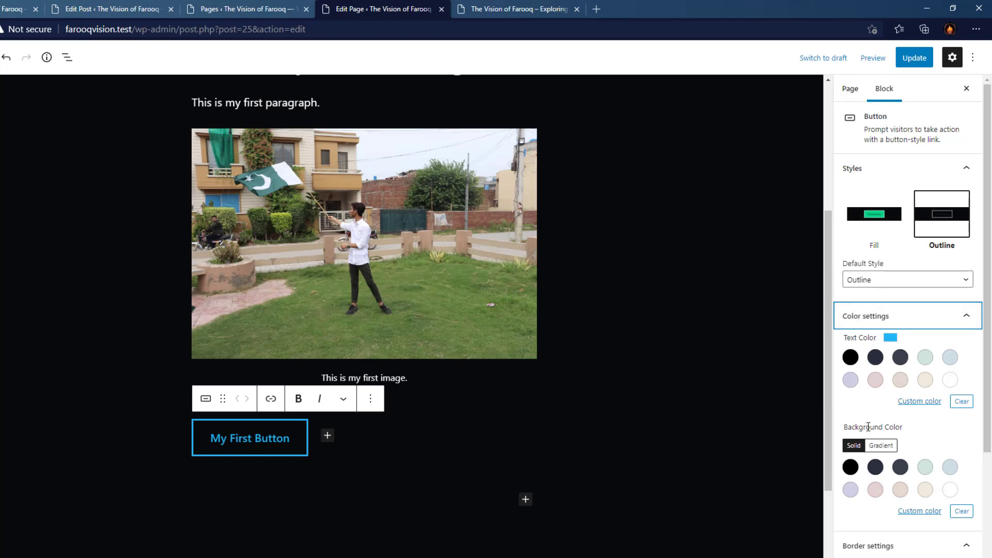
Try several custom hues for the button's background color and settle on magenta #a30059
{"action": "left_click", "coordinate": [914, 511]}
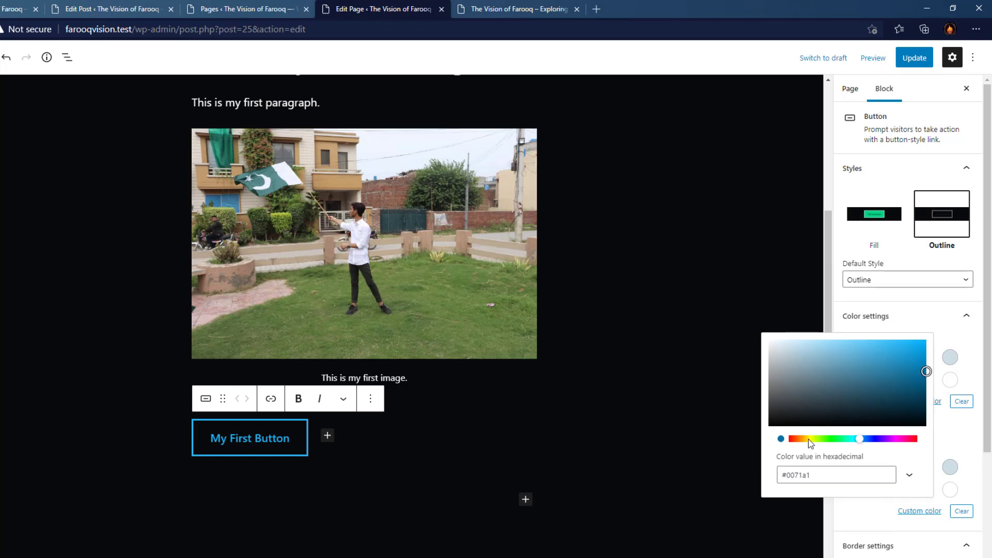
{"action": "left_click", "coordinate": [833, 438]}
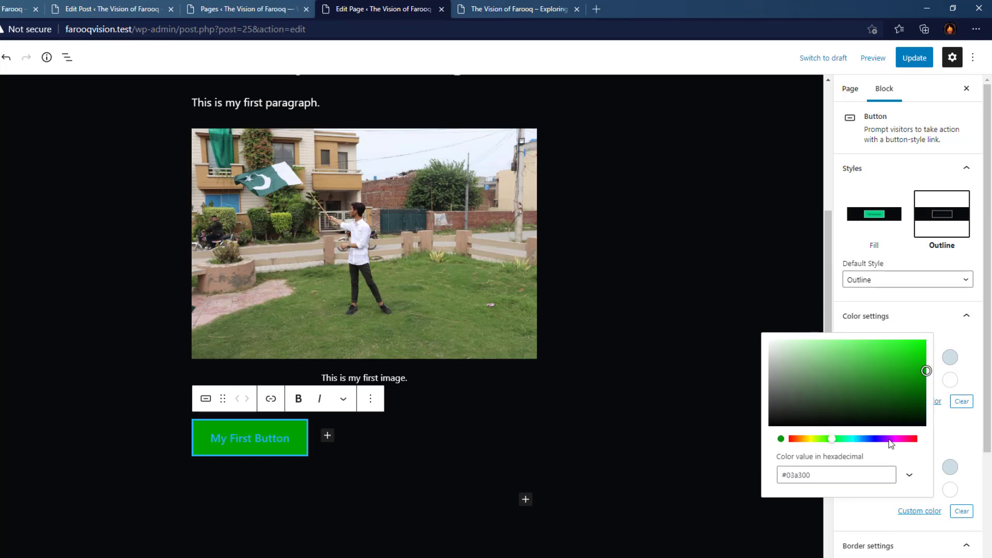
{"action": "left_click", "coordinate": [889, 439]}
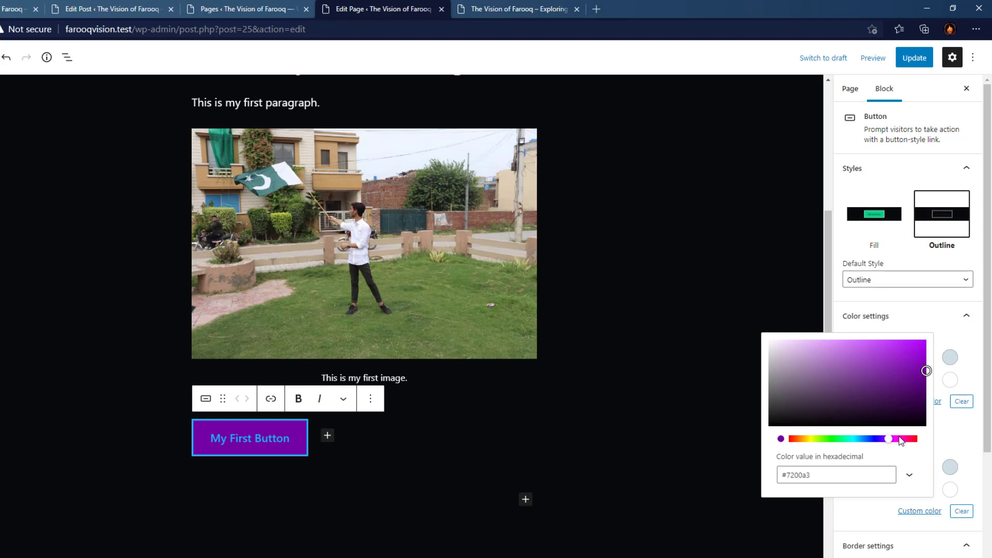
{"action": "left_click", "coordinate": [799, 439]}
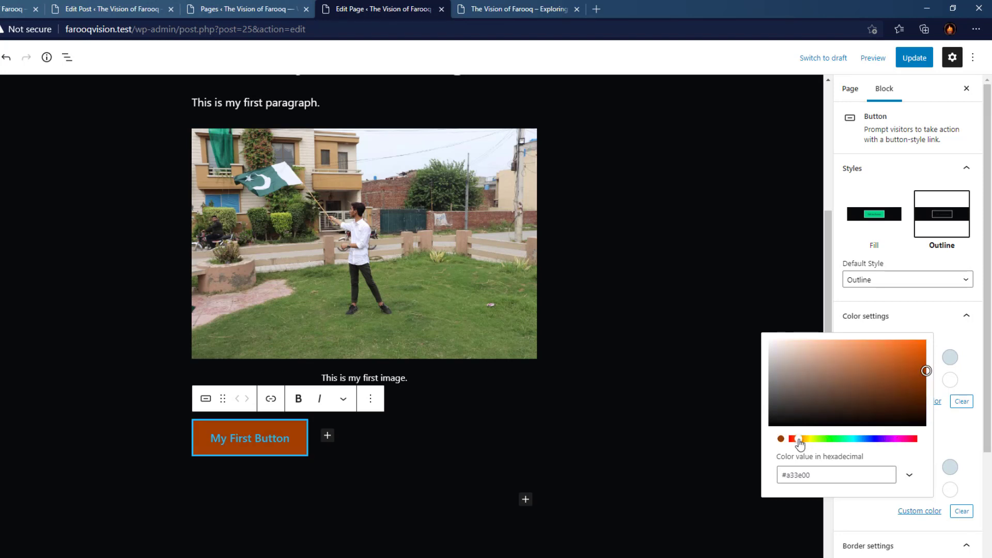
{"action": "left_click", "coordinate": [810, 439]}
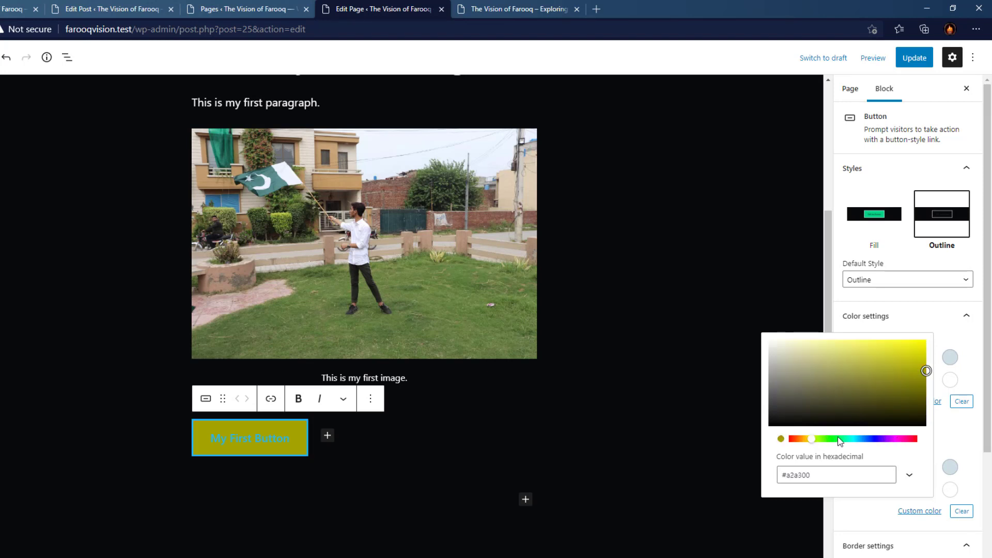
{"action": "left_click", "coordinate": [841, 439]}
{"action": "left_click", "coordinate": [867, 439]}
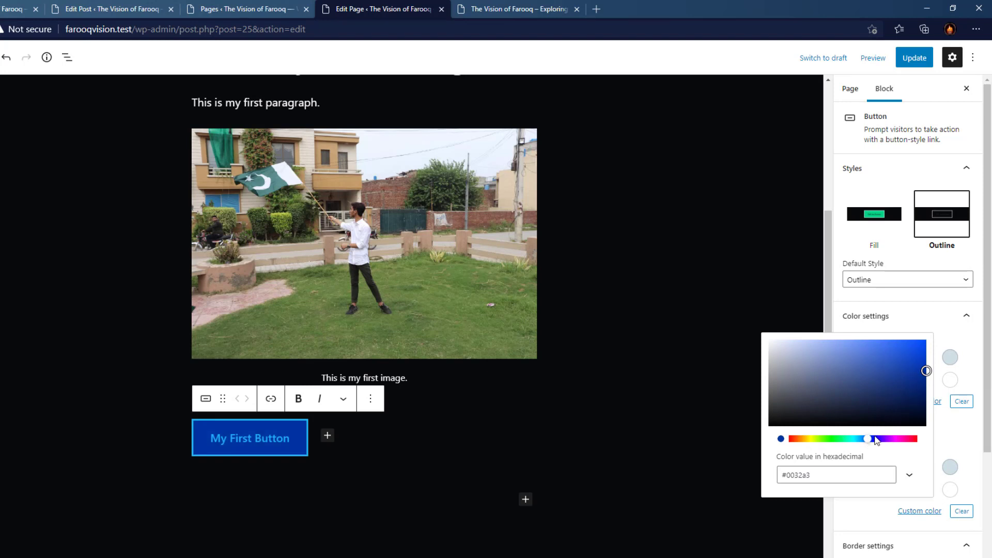
{"action": "left_click", "coordinate": [890, 439]}
{"action": "left_click", "coordinate": [905, 439]}
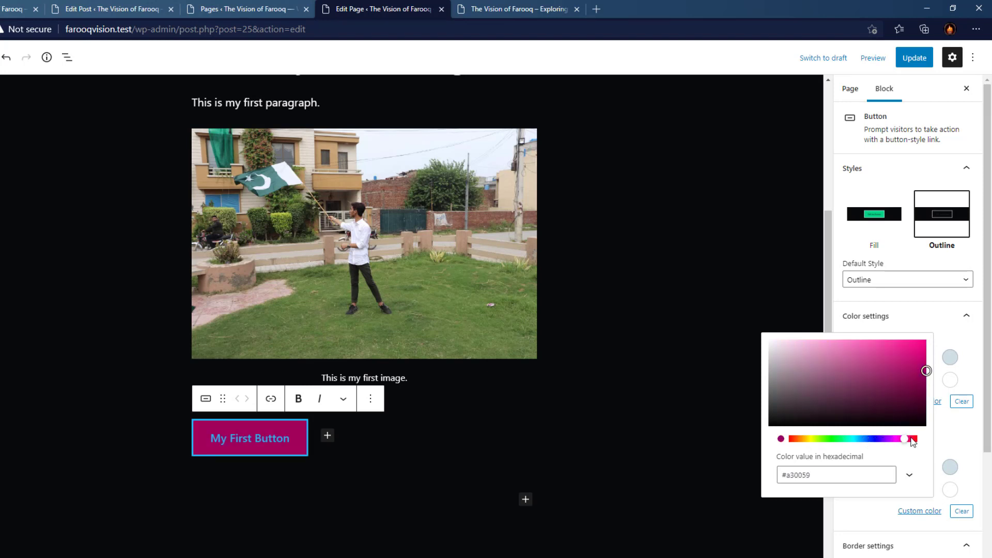
{"action": "left_click", "coordinate": [879, 322]}
{"action": "left_click", "coordinate": [879, 322]}
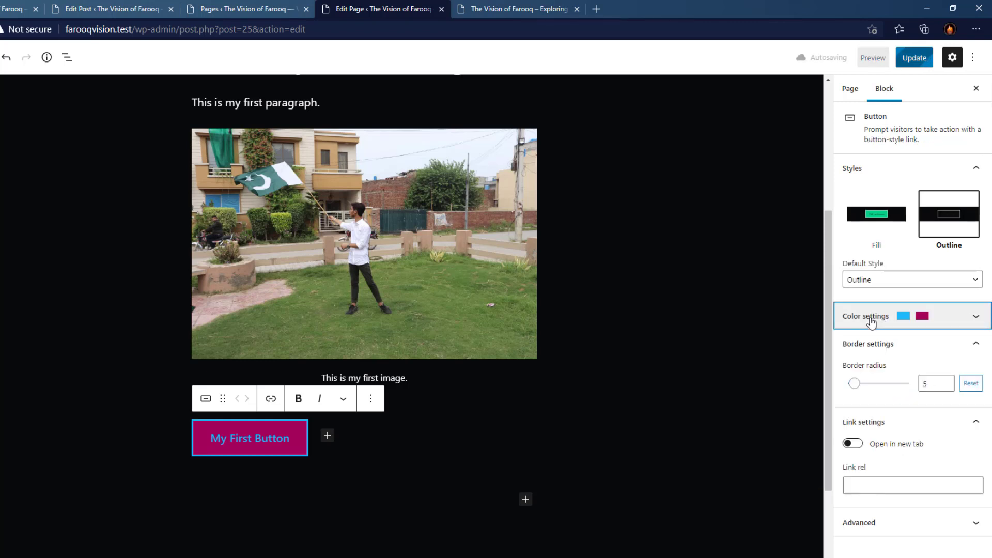
Set the button's link to open in a new tab and switch the button back to the Fill style
{"action": "left_click", "coordinate": [875, 343]}
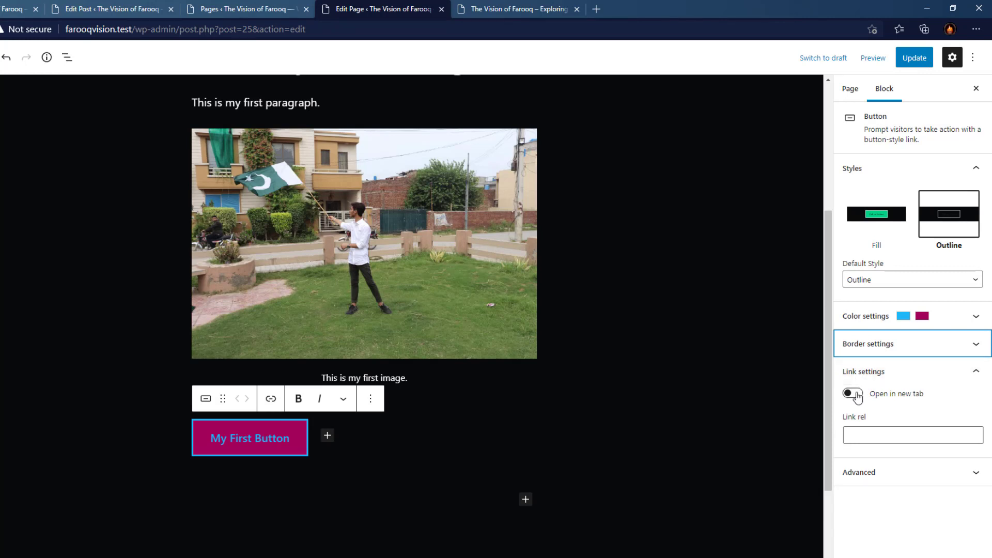
{"action": "left_click", "coordinate": [856, 394]}
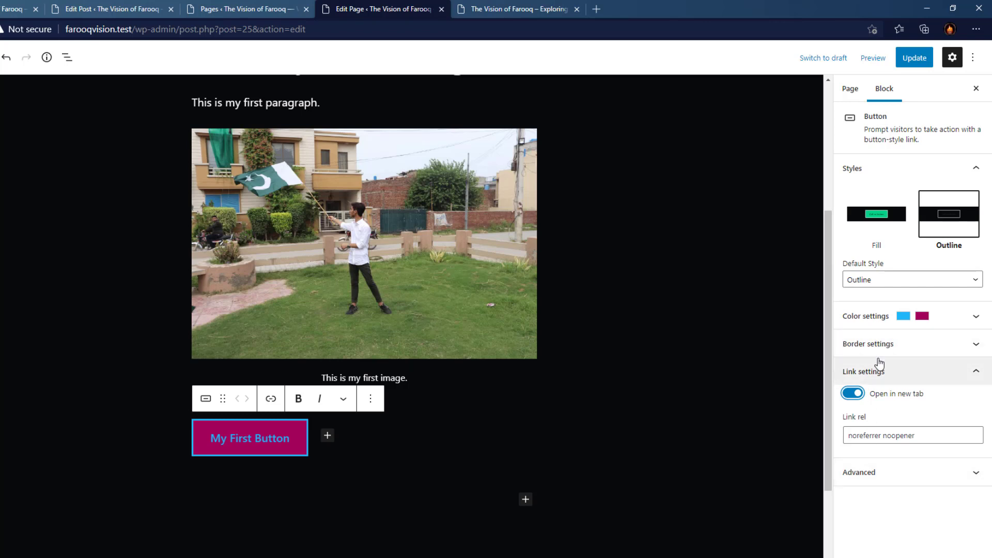
{"action": "left_click", "coordinate": [876, 216]}
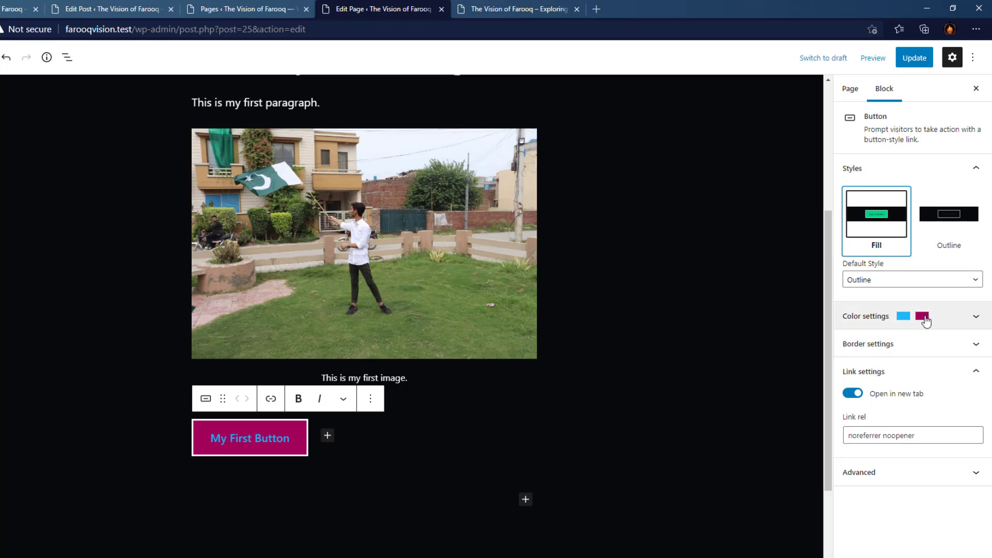
Set the button's text color to black and its background to the custom light pink #d6a8c2
{"action": "left_click", "coordinate": [925, 320]}
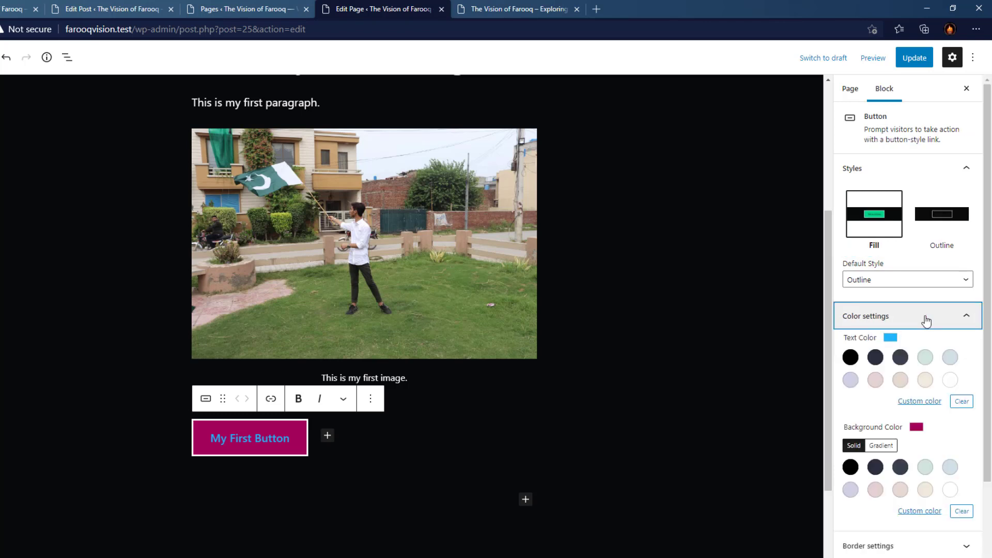
{"action": "left_click", "coordinate": [850, 363]}
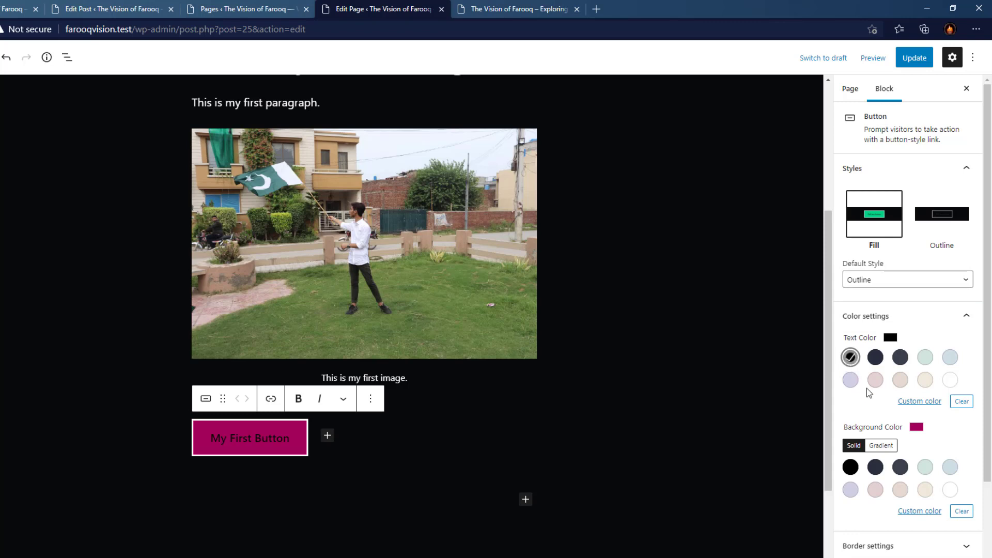
{"action": "left_click", "coordinate": [916, 514]}
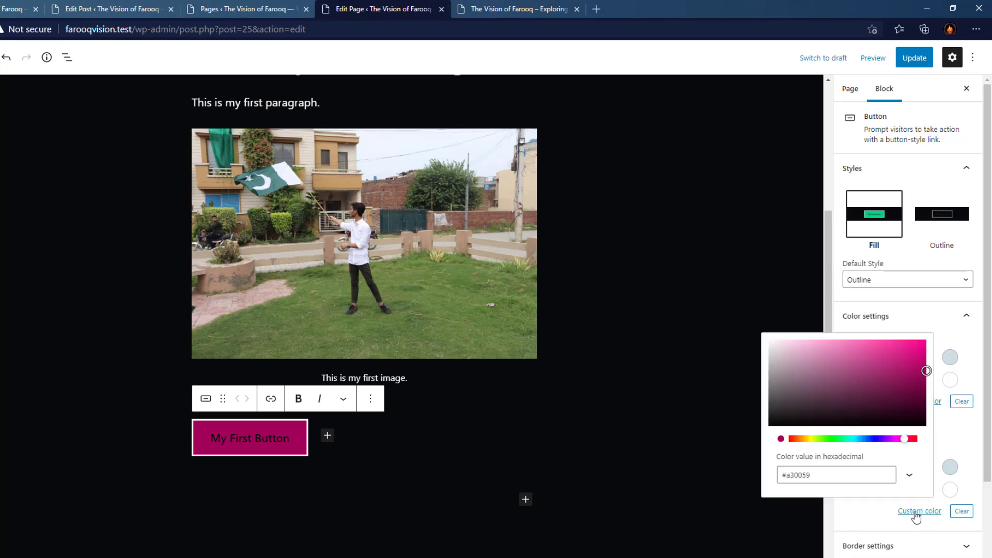
{"action": "left_click", "coordinate": [802, 353]}
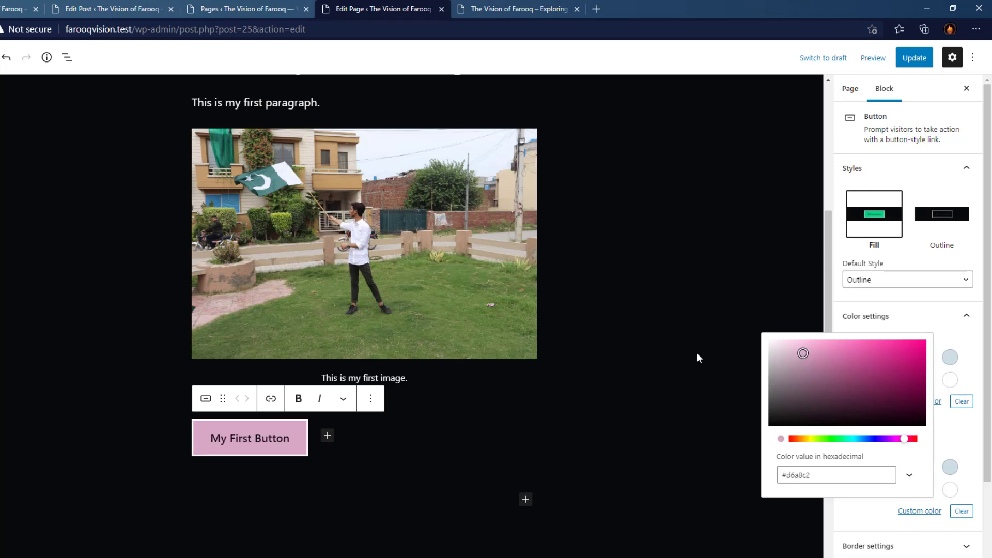
Update the page and preview it in a new tab to check the styled button below the image
{"action": "left_click", "coordinate": [612, 269]}
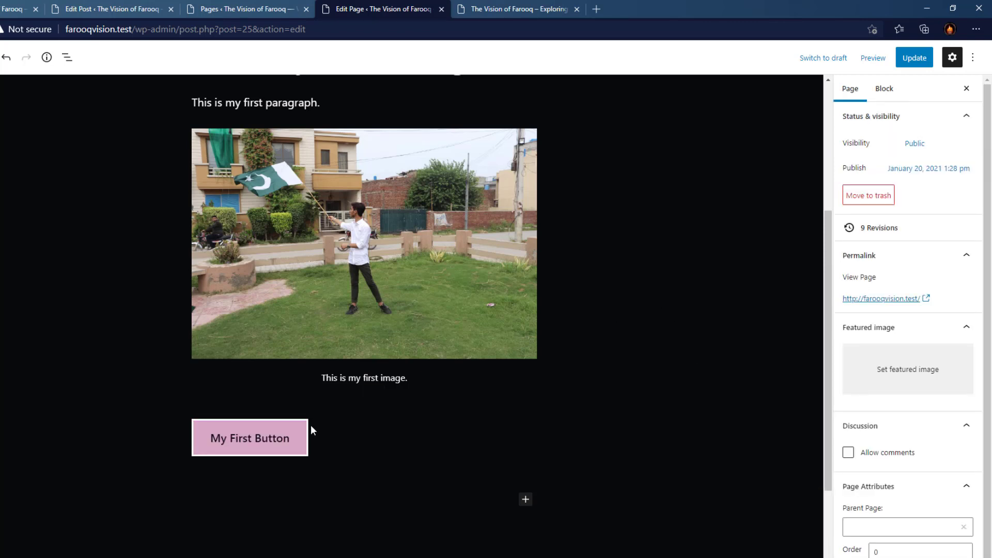
{"action": "left_click", "coordinate": [914, 57]}
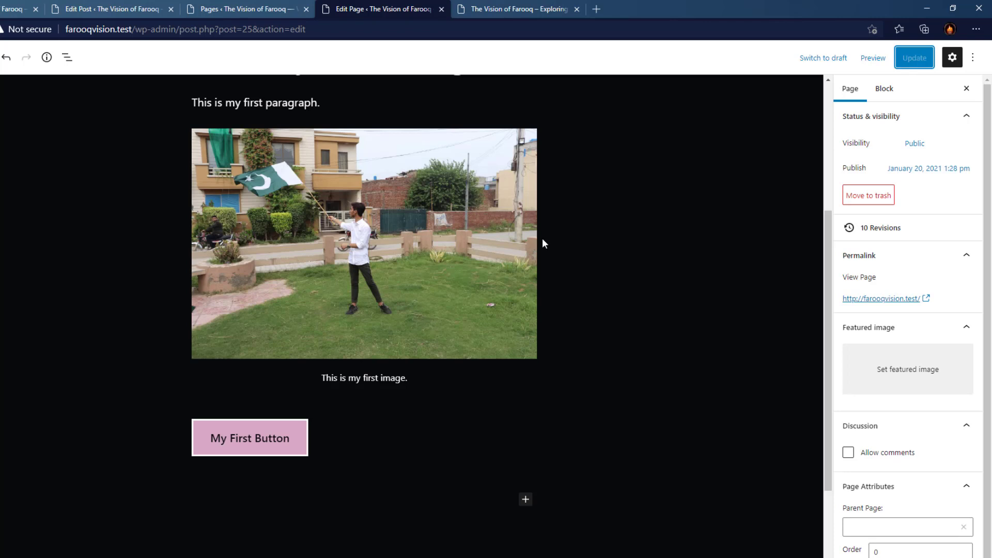
{"action": "left_click", "coordinate": [874, 61]}
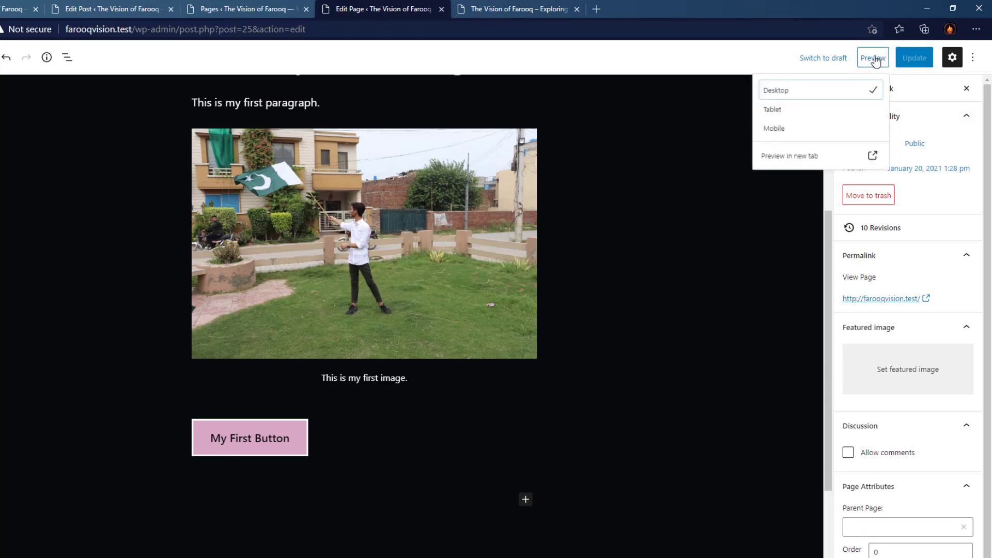
{"action": "left_click", "coordinate": [806, 170]}
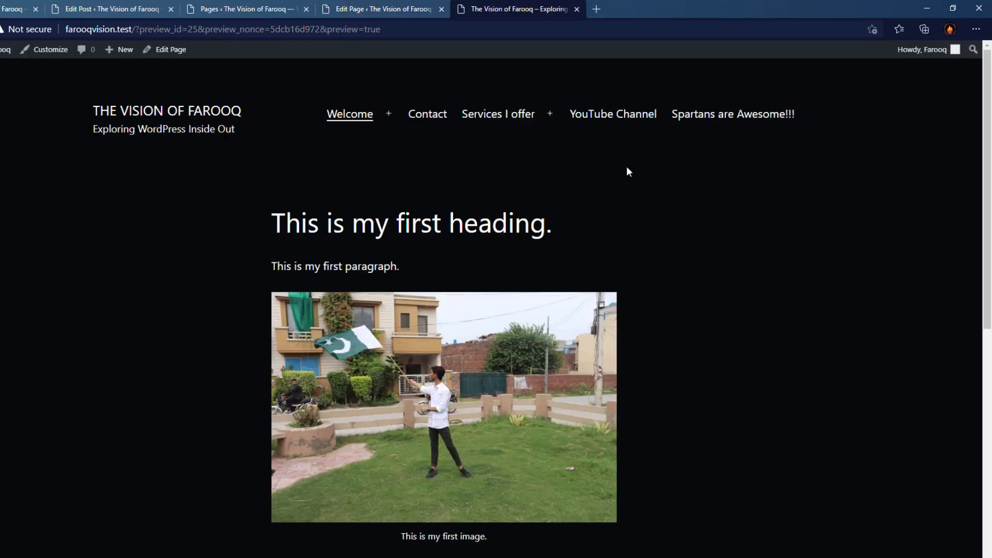
{"action": "scroll", "coordinate": [328, 250], "scroll_direction": "down", "scroll_amount": 6}
{"action": "scroll", "coordinate": [399, 236], "scroll_direction": "up", "scroll_amount": 6}
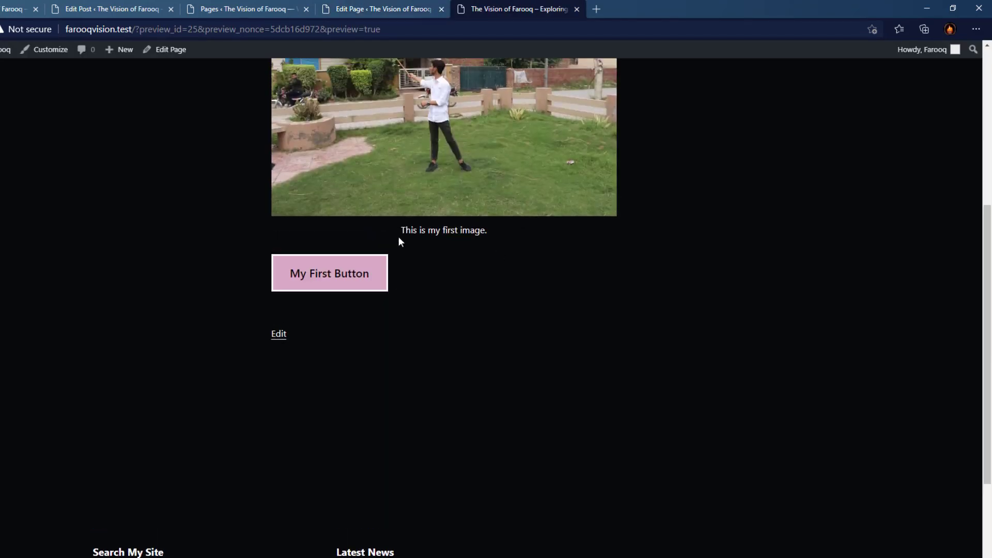
Return to the page editor and examine the button block's HTML code
{"action": "left_click", "coordinate": [341, 6]}
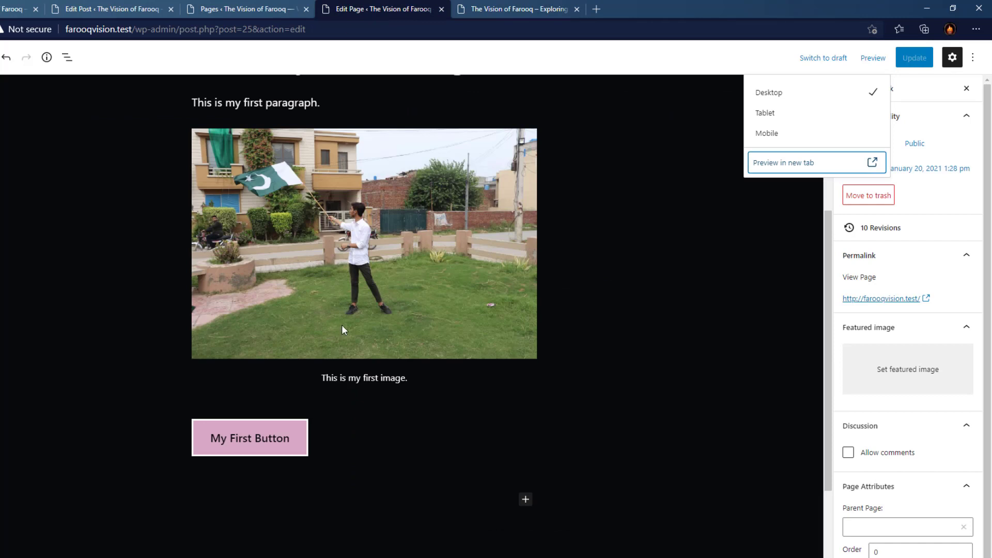
{"action": "left_click", "coordinate": [277, 442]}
{"action": "left_click", "coordinate": [372, 401]}
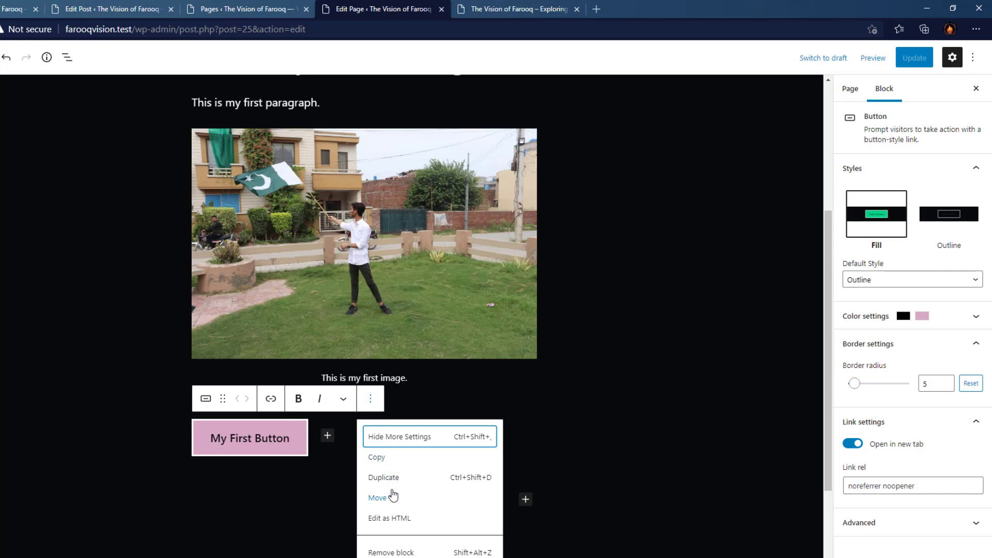
{"action": "left_click", "coordinate": [394, 518]}
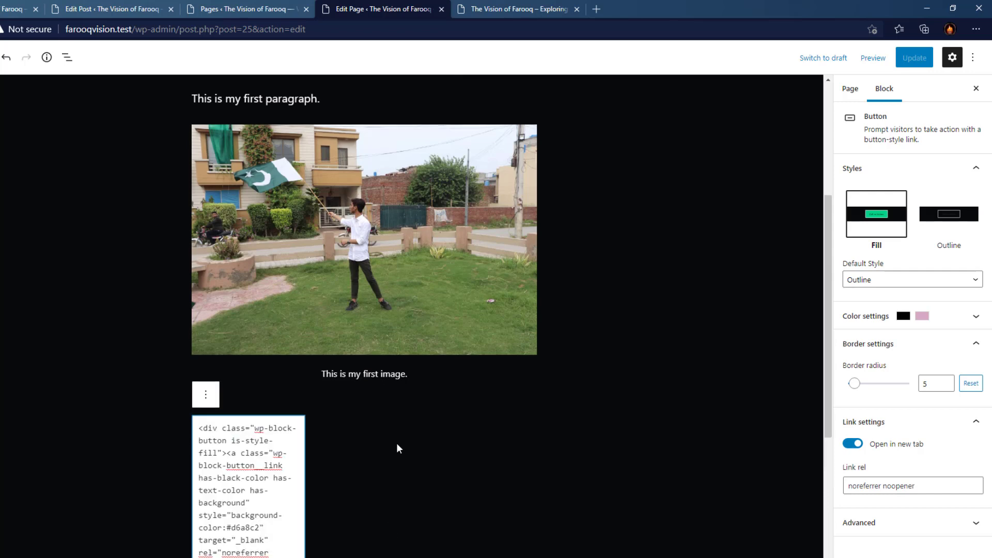
{"action": "scroll", "coordinate": [396, 442], "scroll_direction": "down", "scroll_amount": 5}
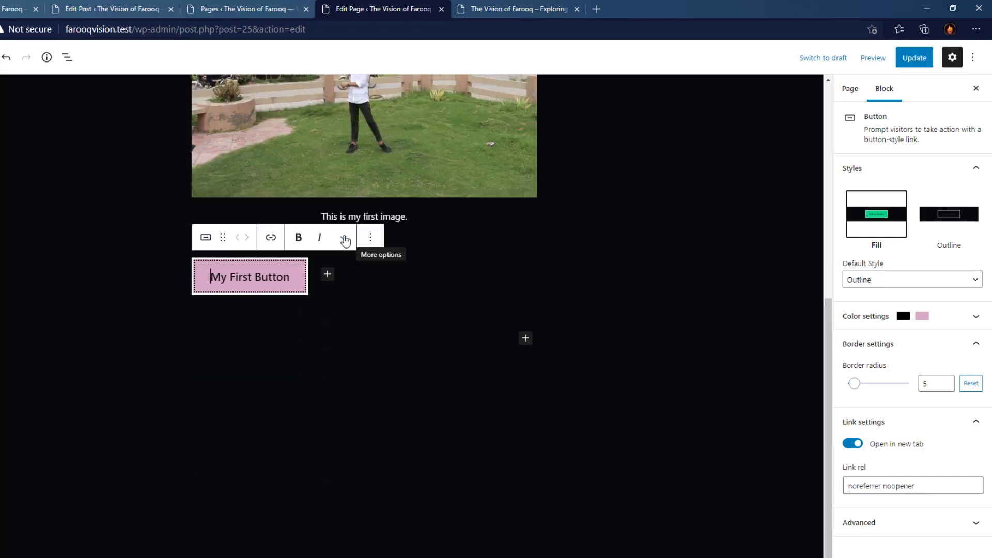
Apply strikethrough to the whole "My First Button" text of the button block
{"action": "left_click", "coordinate": [344, 238]}
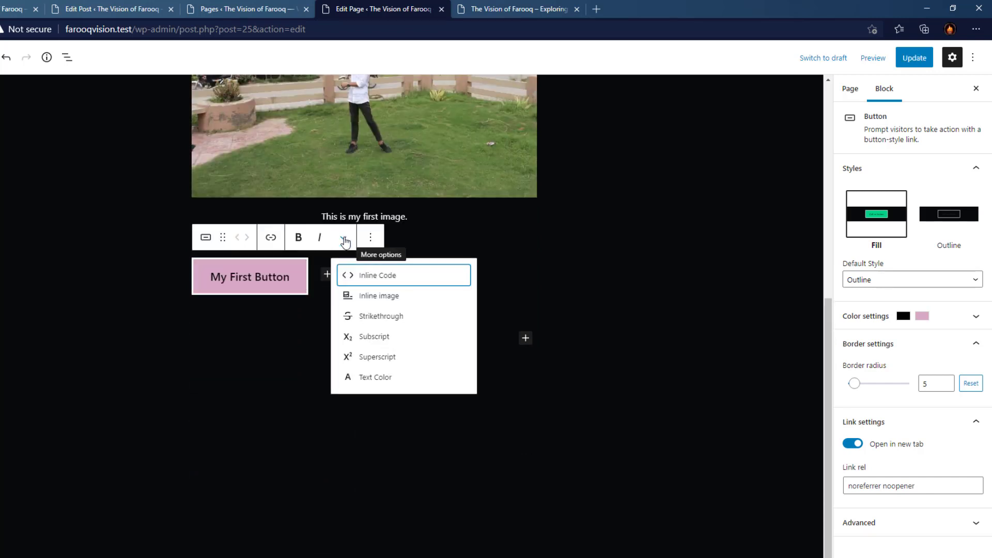
{"action": "double_click", "coordinate": [292, 280]}
{"action": "left_click", "coordinate": [288, 281]}
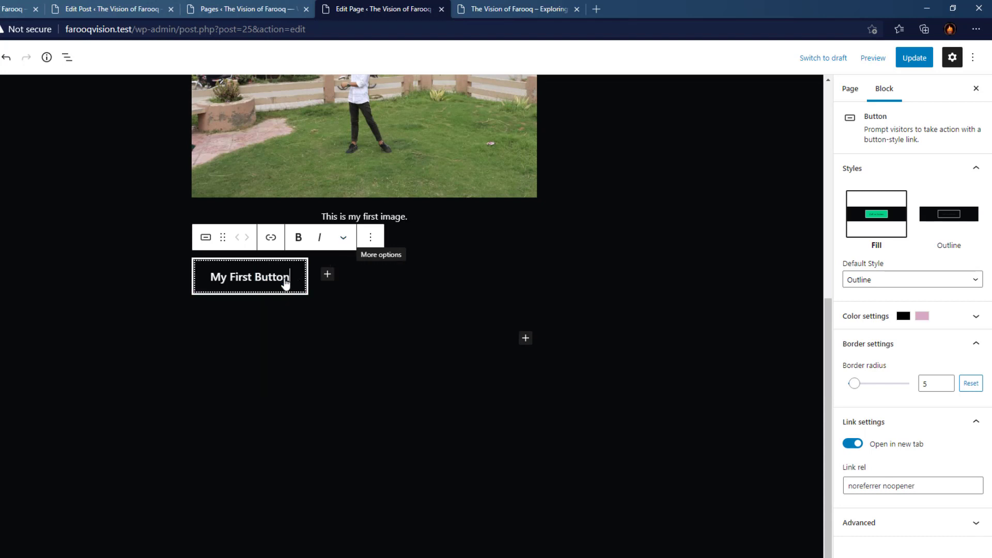
{"action": "left_click_drag", "start_coordinate": [288, 283], "coordinate": [207, 279]}
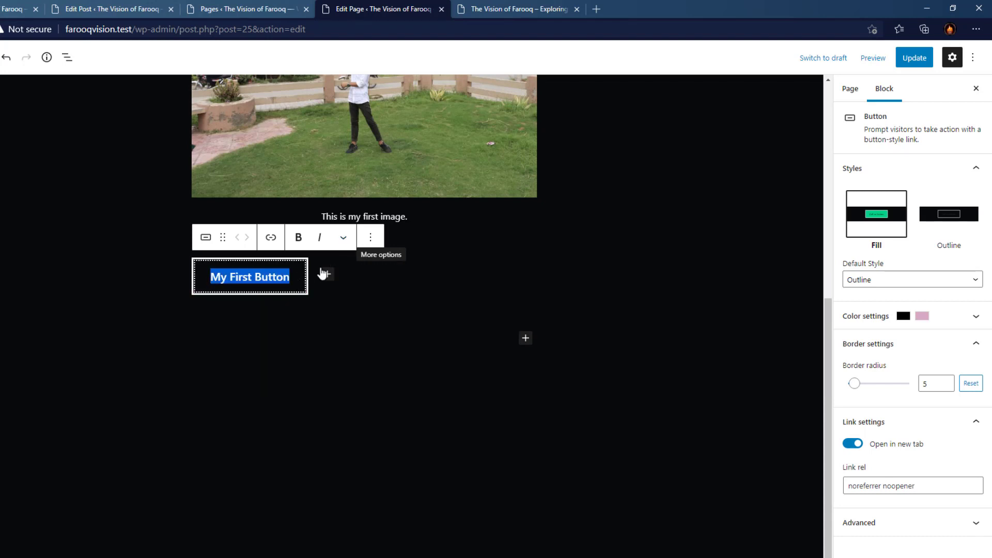
{"action": "left_click", "coordinate": [344, 240]}
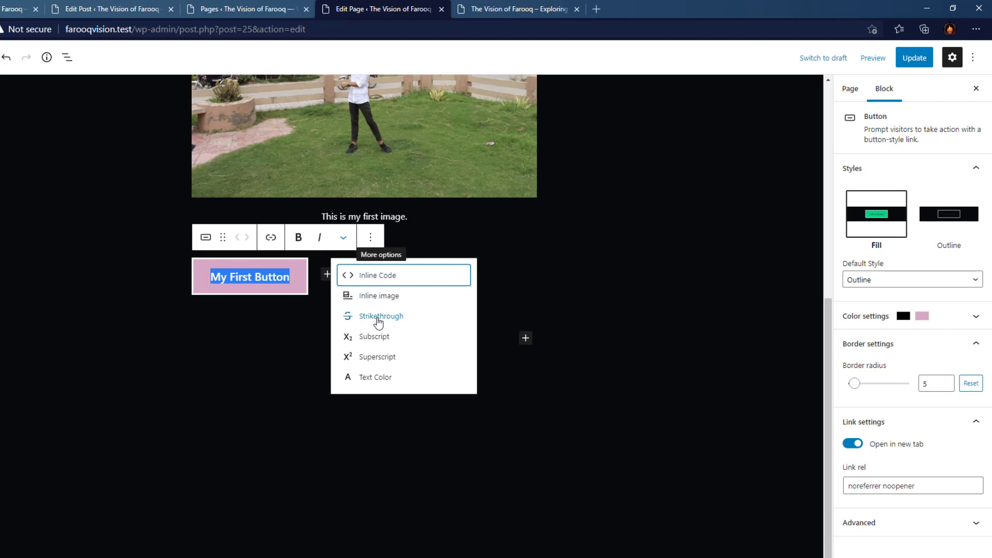
{"action": "left_click", "coordinate": [379, 318]}
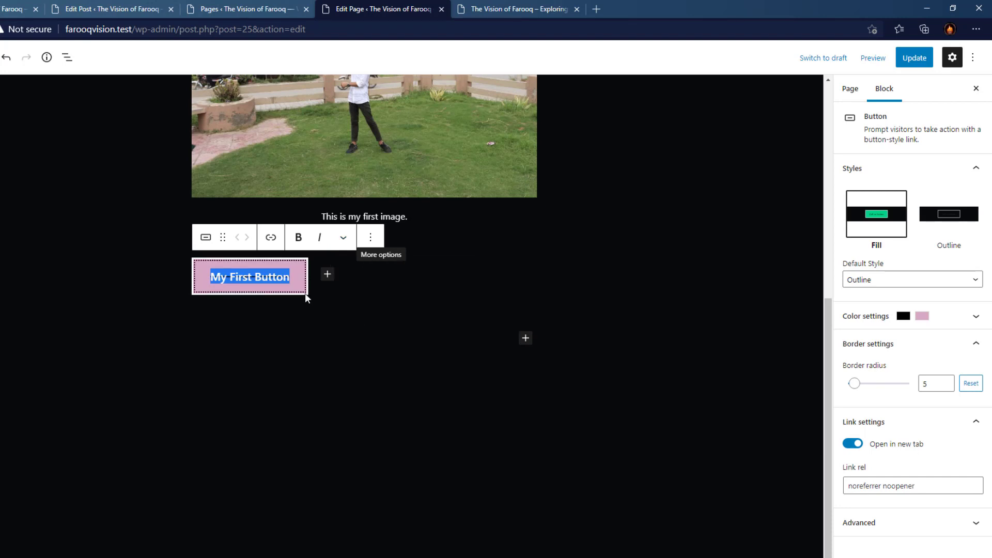
{"action": "left_click", "coordinate": [342, 310]}
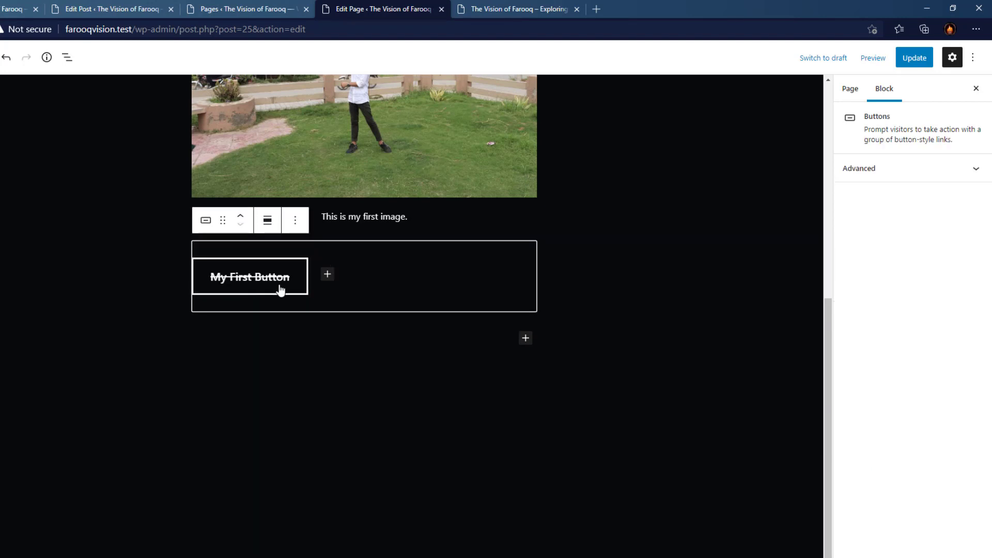
Remove the strikethrough from the button's text
{"action": "left_click_drag", "start_coordinate": [287, 280], "coordinate": [212, 279]}
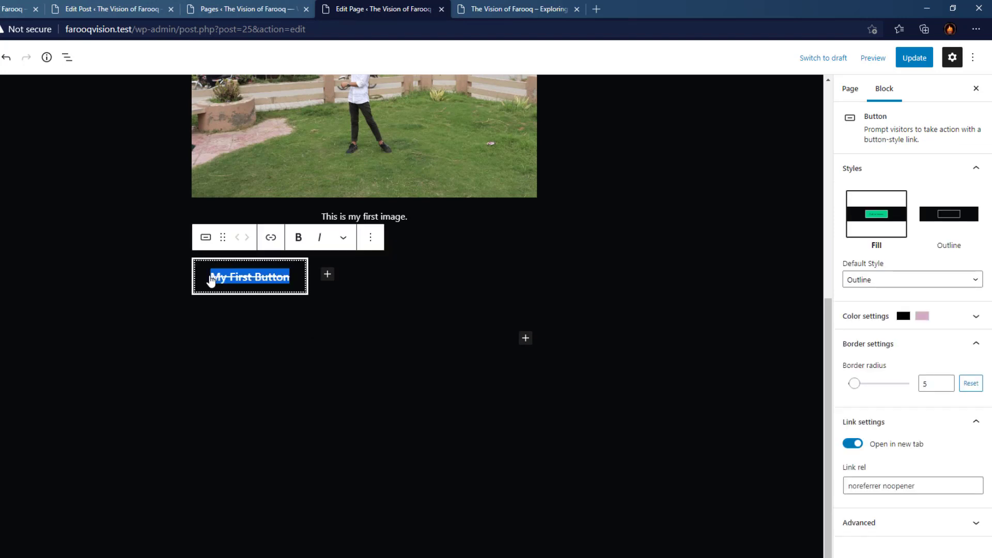
{"action": "left_click", "coordinate": [342, 237]}
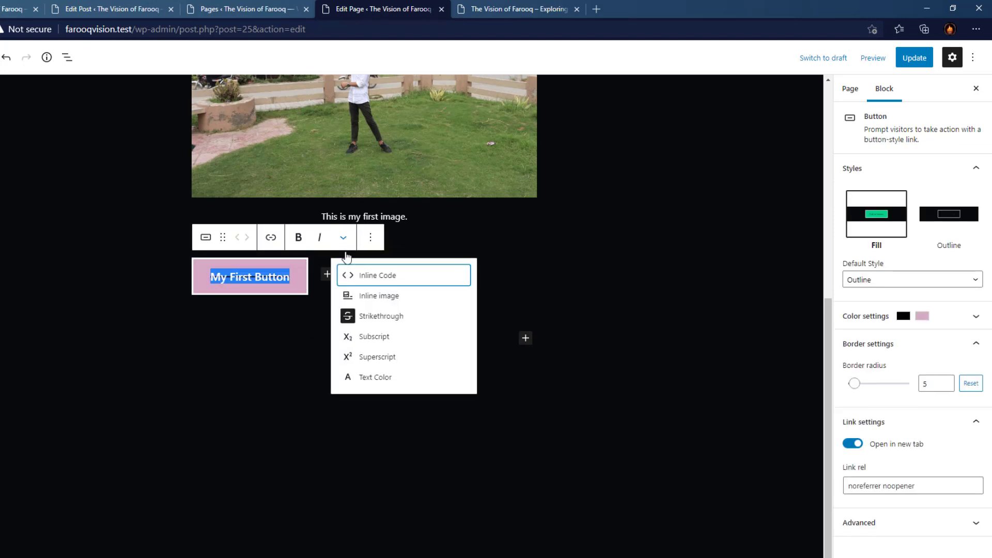
{"action": "left_click", "coordinate": [362, 321]}
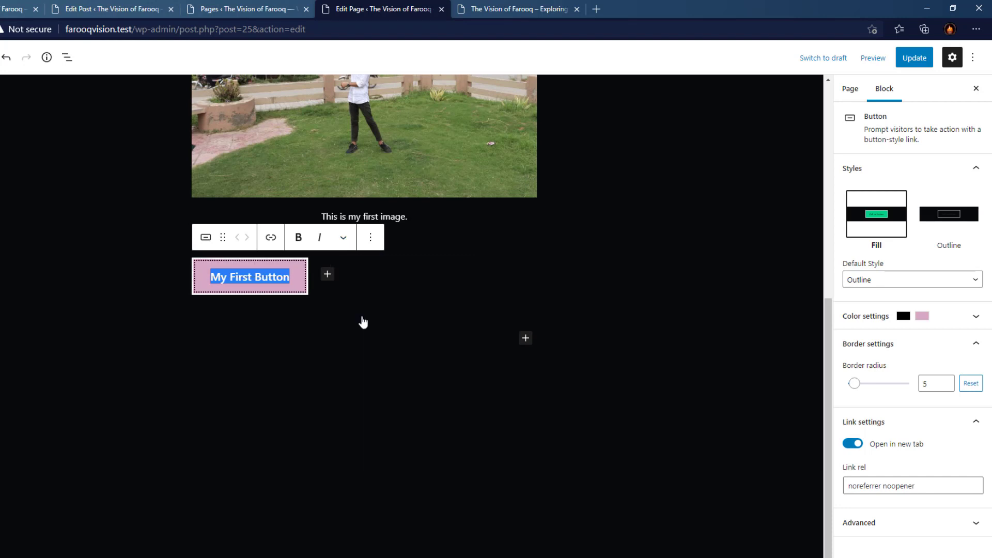
Make the button's text bold, then select the whole label again
{"action": "left_click", "coordinate": [299, 238]}
{"action": "left_click", "coordinate": [298, 327]}
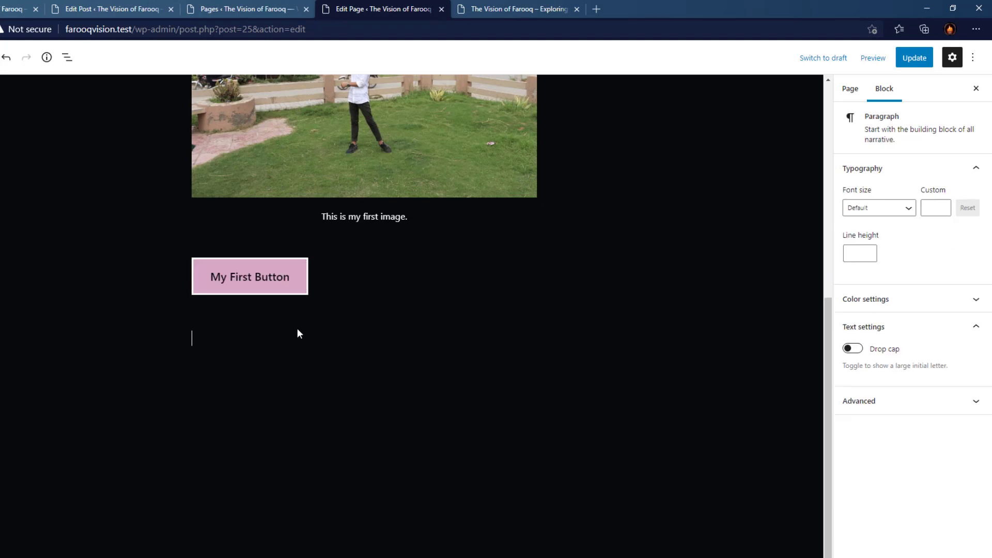
{"action": "left_click", "coordinate": [287, 278]}
{"action": "left_click_drag", "start_coordinate": [292, 281], "coordinate": [207, 278]}
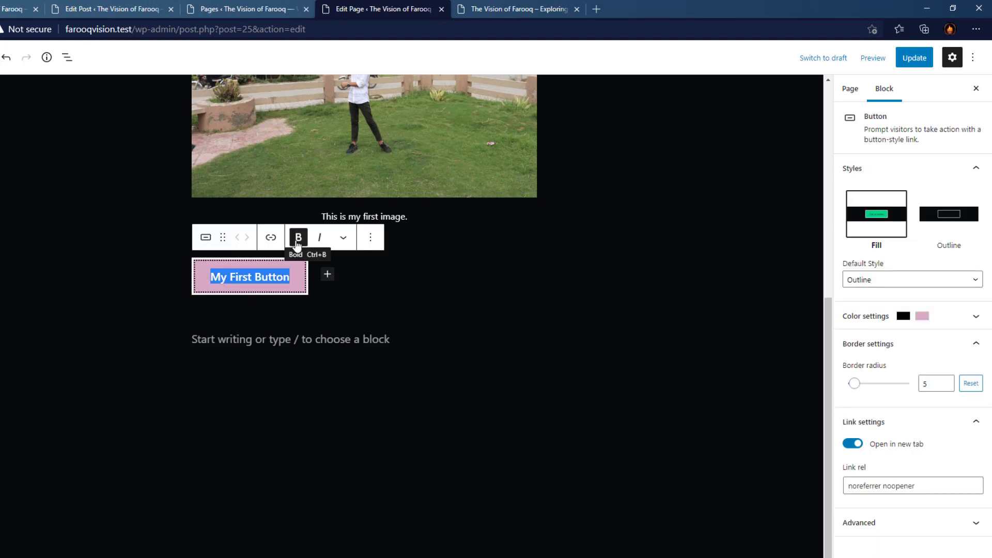
Open the link editor for the button and enter # as the address
{"action": "left_click", "coordinate": [270, 244]}
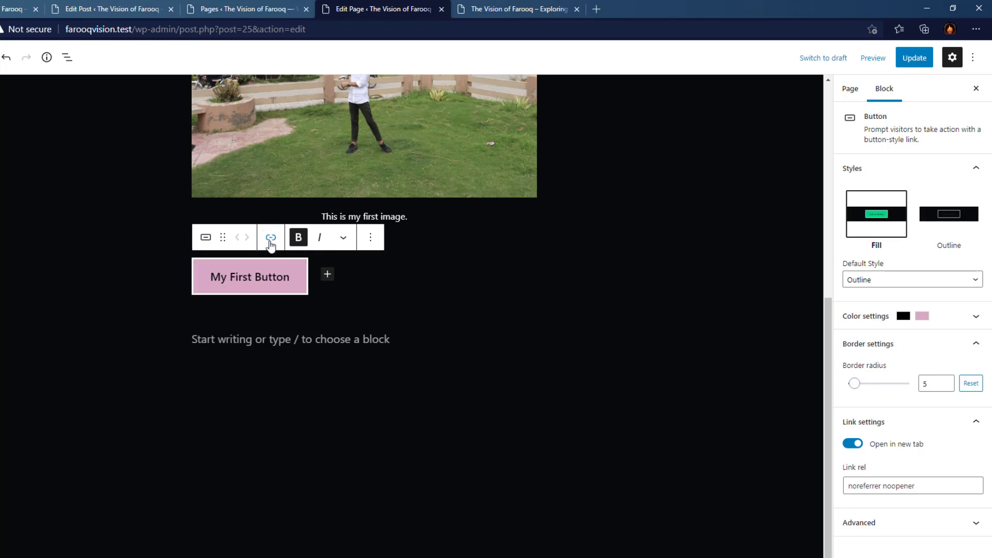
{"action": "type", "text": "https://"}
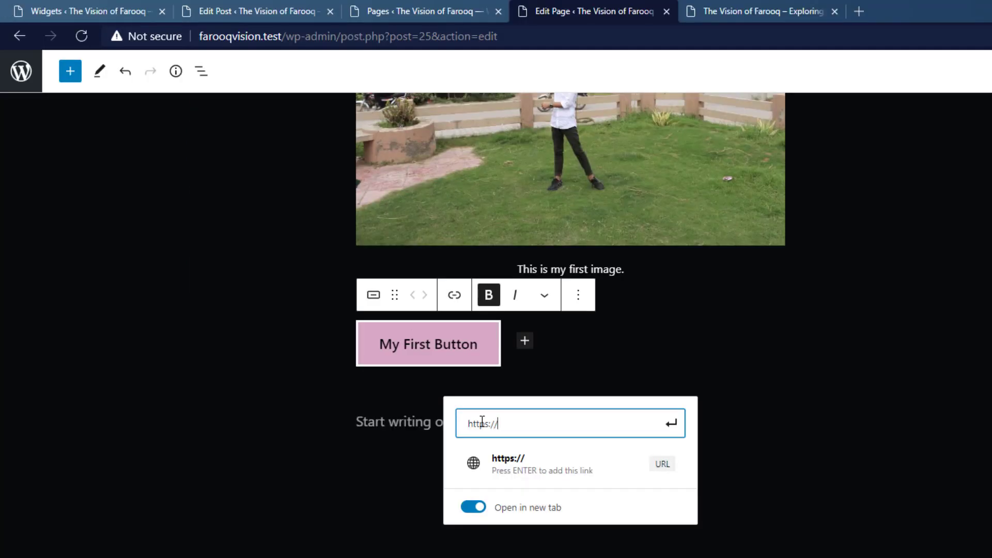
{"action": "key", "text": "ctrl+a"}
{"action": "key", "text": "BackSpace"}
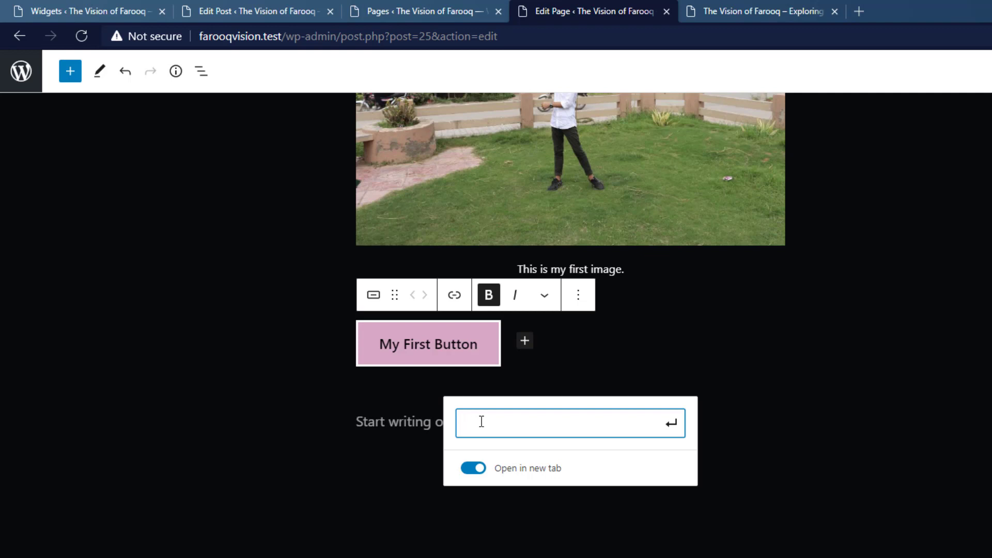
{"action": "type", "text": "#"}
Switch to the page preview and copy the link address of the YouTube Channel menu item
{"action": "left_click", "coordinate": [743, 8]}
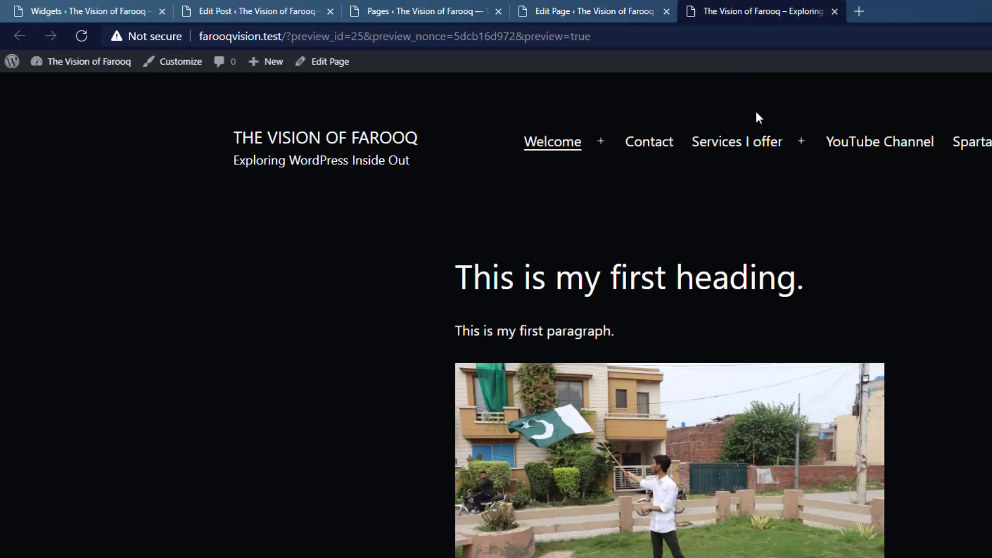
{"action": "right_click", "coordinate": [855, 148]}
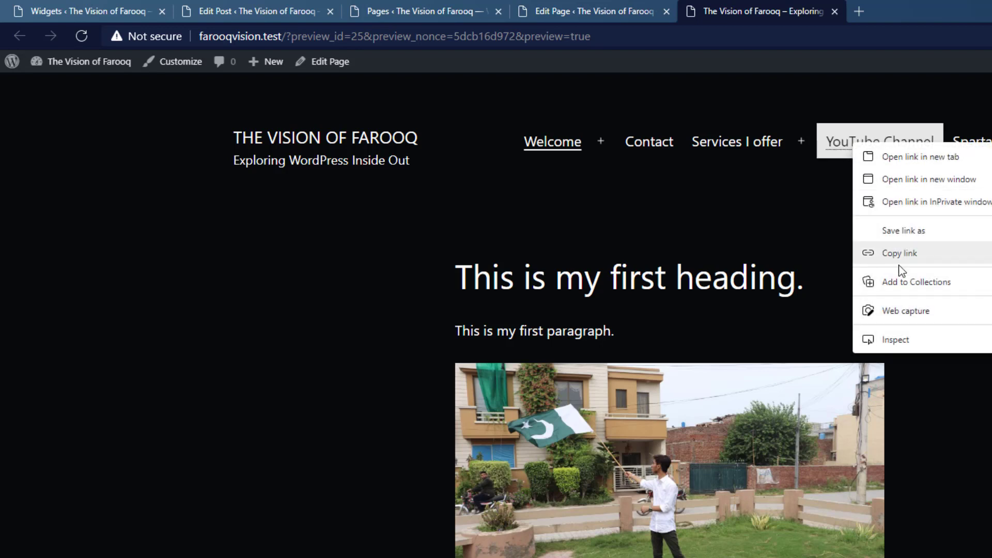
{"action": "left_click", "coordinate": [907, 255]}
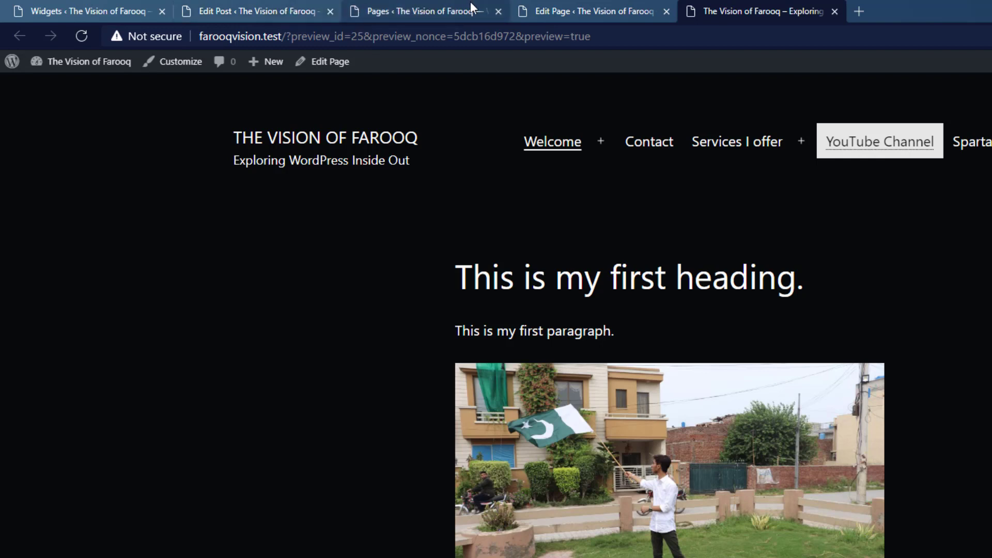
{"action": "left_click", "coordinate": [540, 10]}
{"action": "left_click_drag", "start_coordinate": [482, 425], "coordinate": [462, 424]}
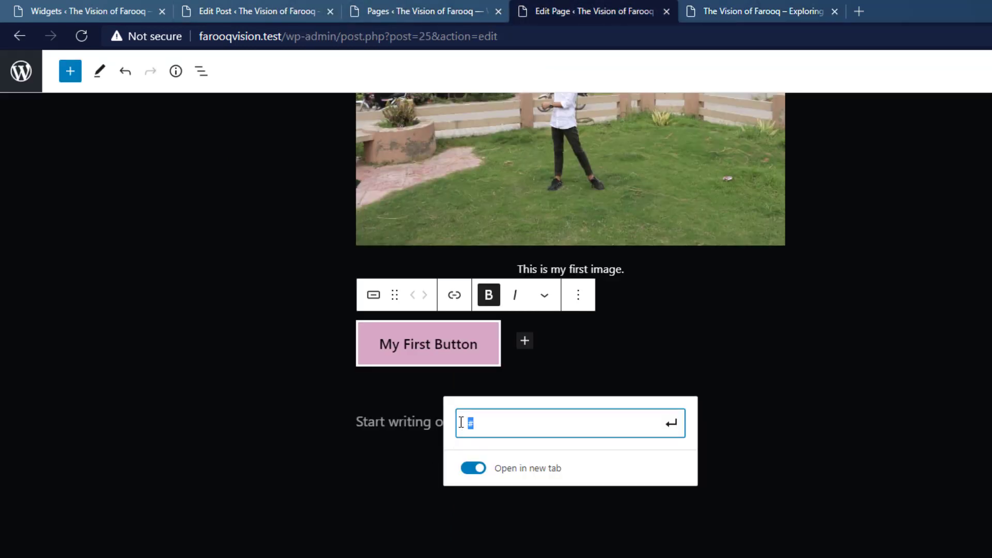
{"action": "key", "text": "ctrl+v"}
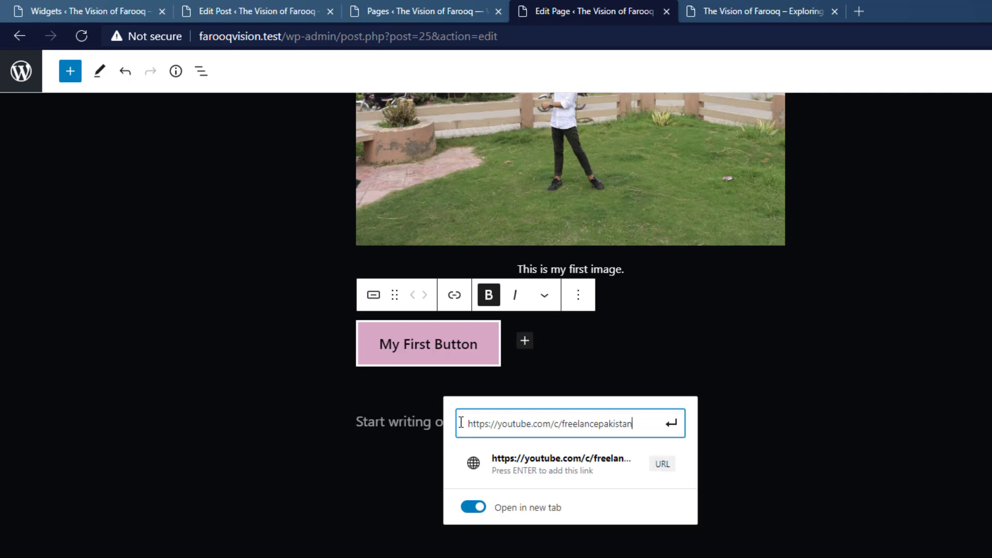
{"action": "left_click", "coordinate": [536, 464]}
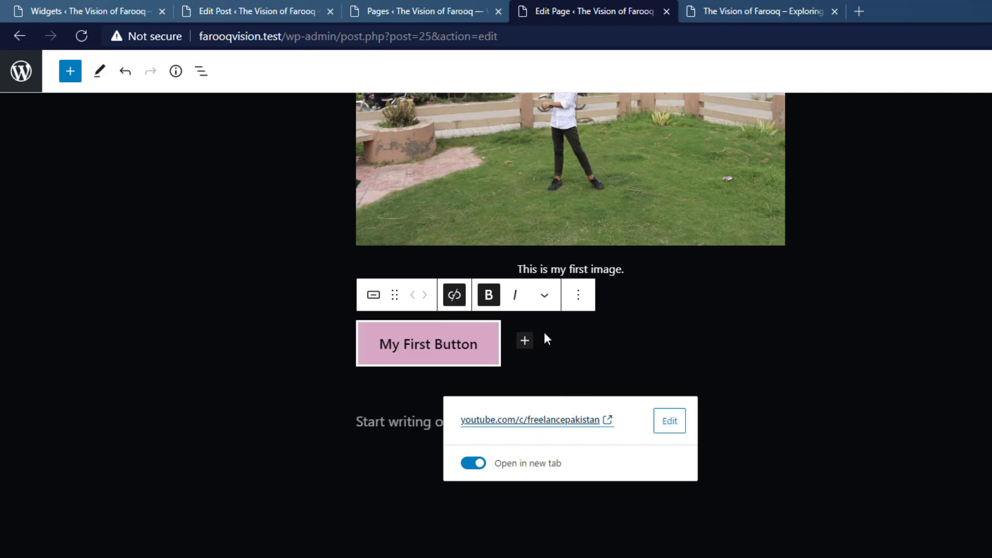
Format the button's text as both italic and bold, then deselect it
{"action": "left_click", "coordinate": [489, 296]}
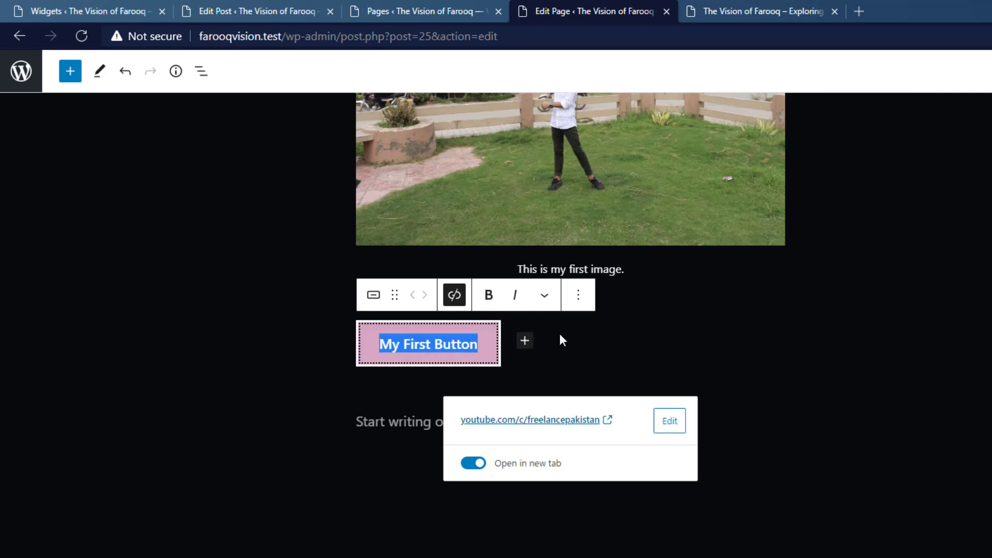
{"action": "left_click", "coordinate": [513, 304]}
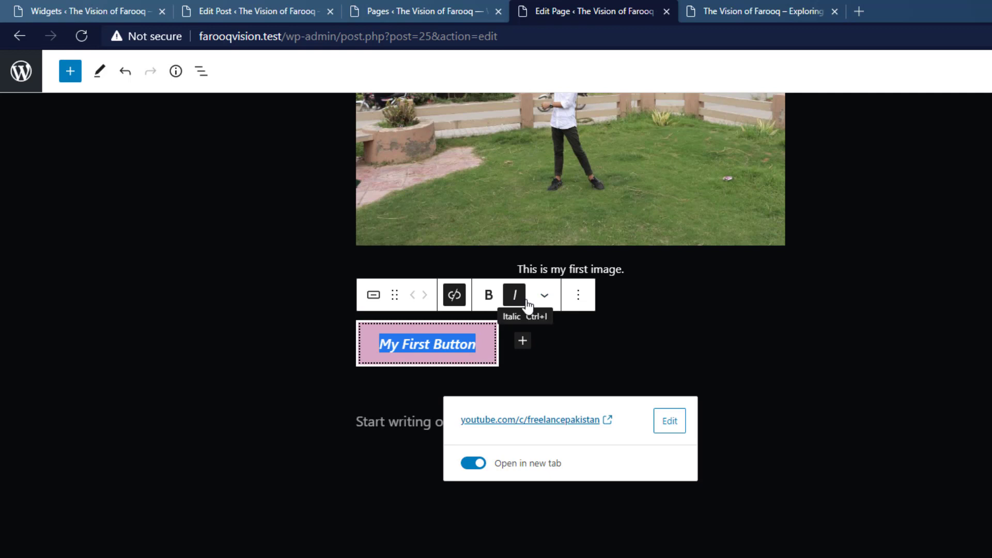
{"action": "left_click", "coordinate": [489, 304]}
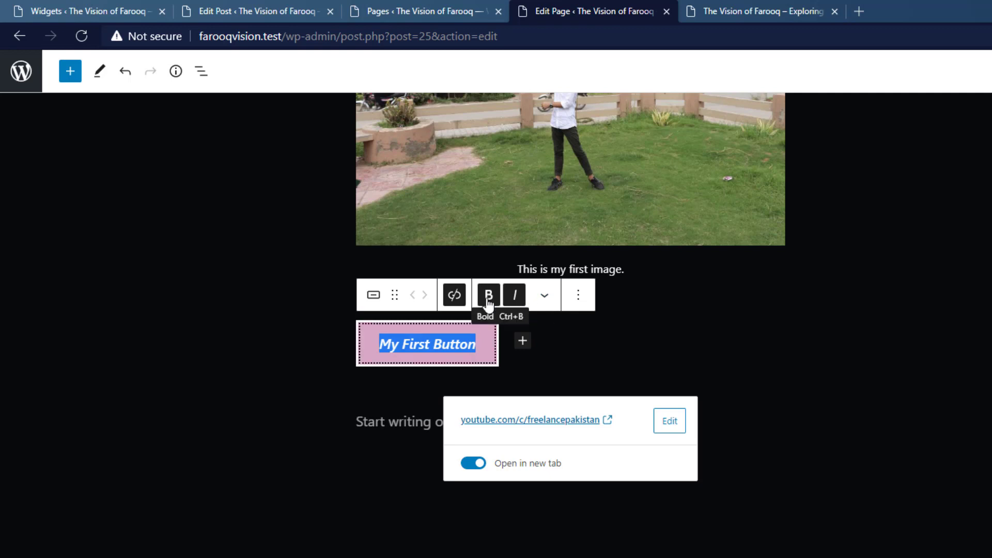
{"action": "left_click", "coordinate": [580, 343]}
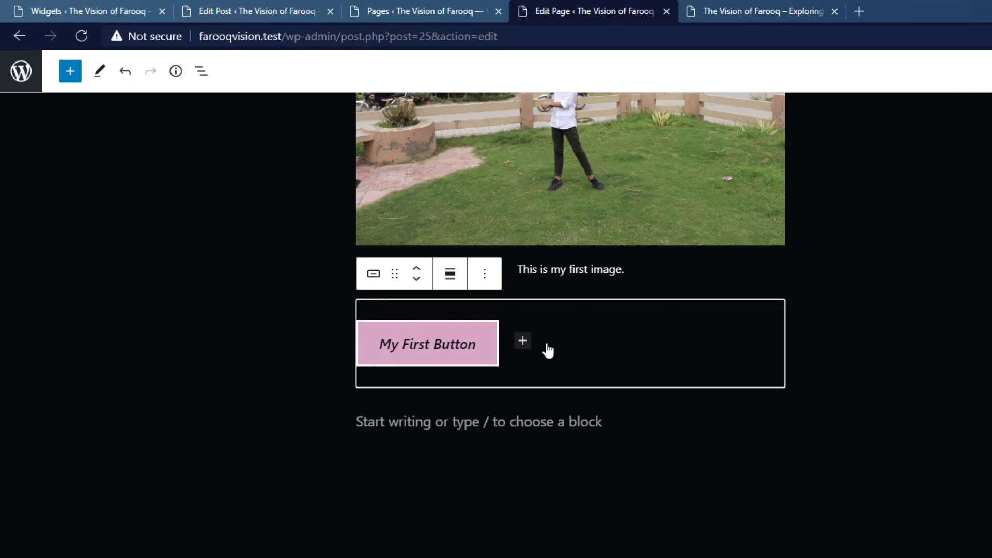
Update the page and preview it in a new tab to check the bold italic button below the image
{"action": "left_click", "coordinate": [914, 72]}
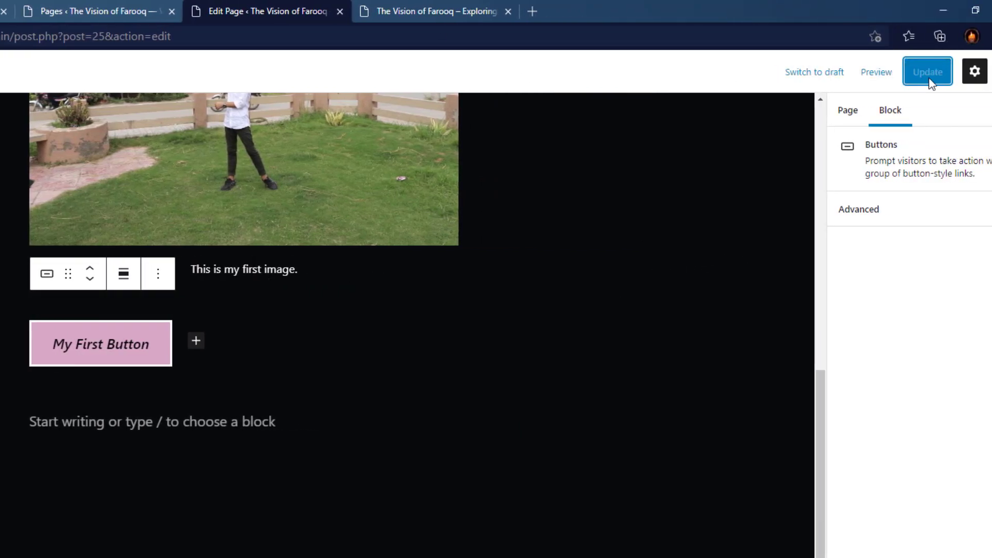
{"action": "left_click", "coordinate": [876, 74]}
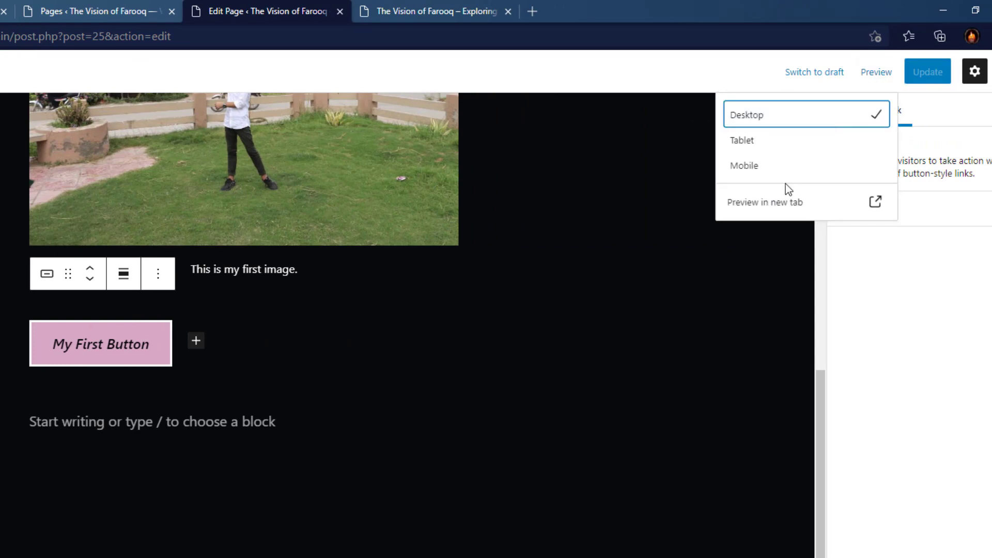
{"action": "left_click", "coordinate": [775, 204]}
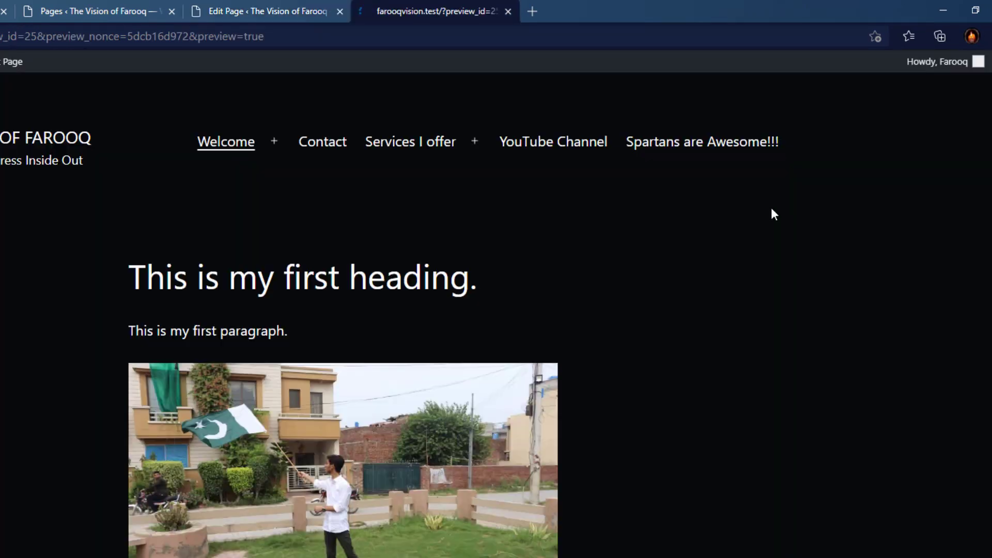
{"action": "scroll", "coordinate": [579, 279], "scroll_direction": "down", "scroll_amount": 8}
{"action": "scroll", "coordinate": [598, 275], "scroll_direction": "down", "scroll_amount": 1}
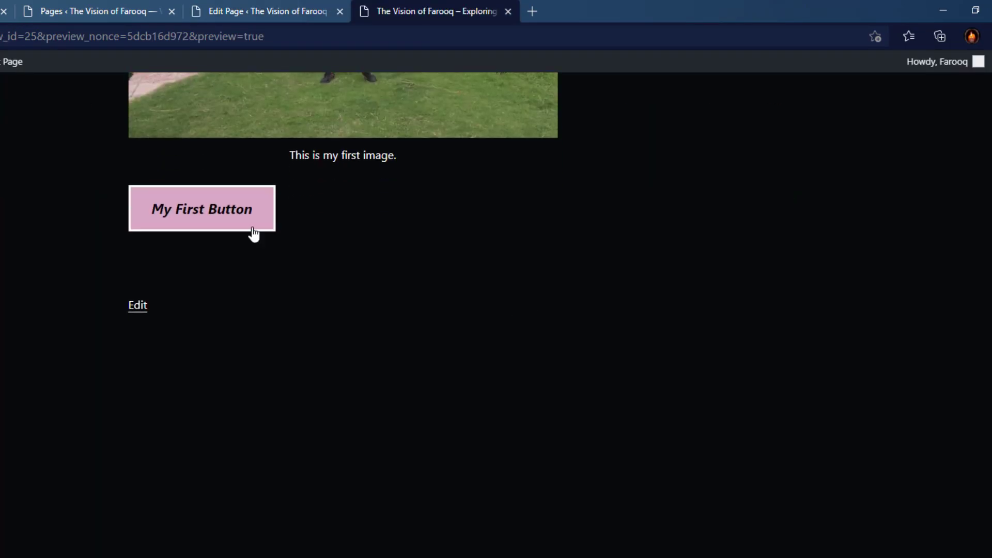
Test the button's link from the preview, check the address it opens, and return to the preview to review the page
{"action": "left_click", "coordinate": [201, 209]}
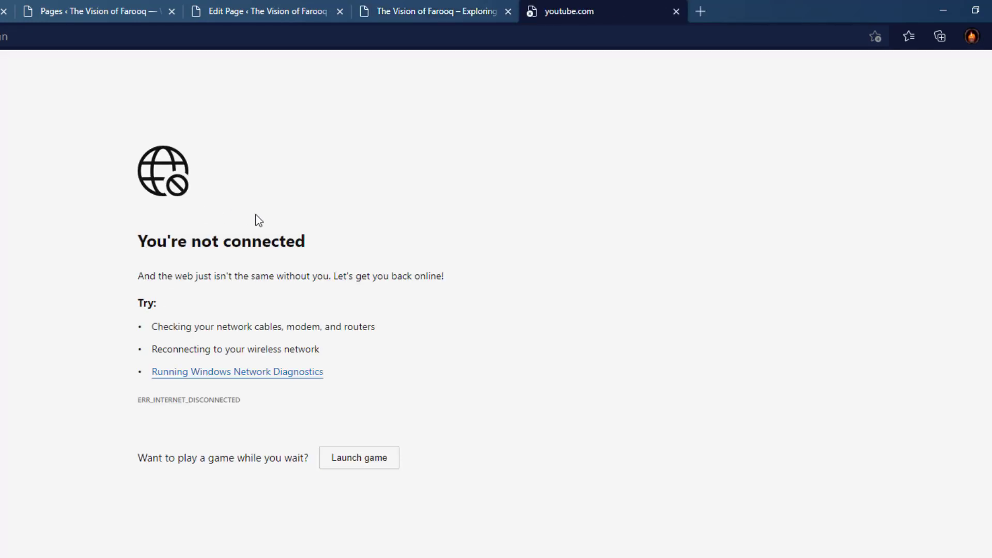
{"action": "left_click", "coordinate": [8, 36]}
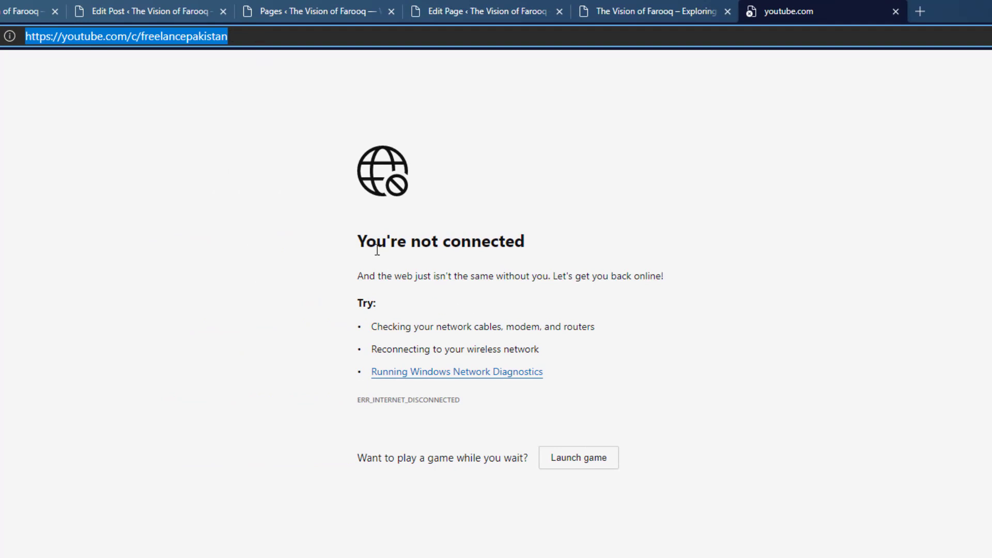
{"action": "left_click_drag", "start_coordinate": [359, 239], "coordinate": [566, 244]}
{"action": "left_click", "coordinate": [567, 244]}
{"action": "left_click", "coordinate": [635, 11]}
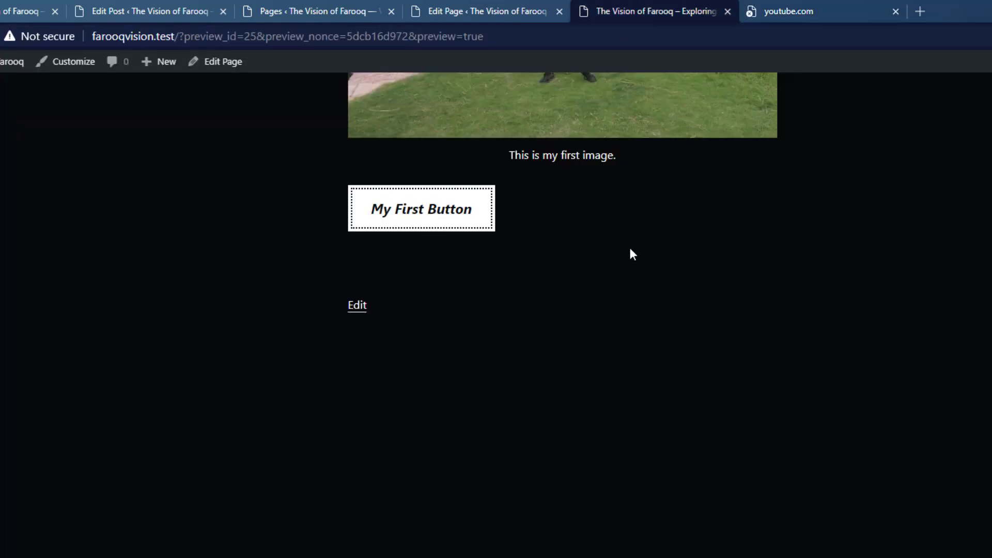
{"action": "scroll", "coordinate": [627, 248], "scroll_direction": "up", "scroll_amount": 10}
{"action": "scroll", "coordinate": [625, 248], "scroll_direction": "down", "scroll_amount": 4}
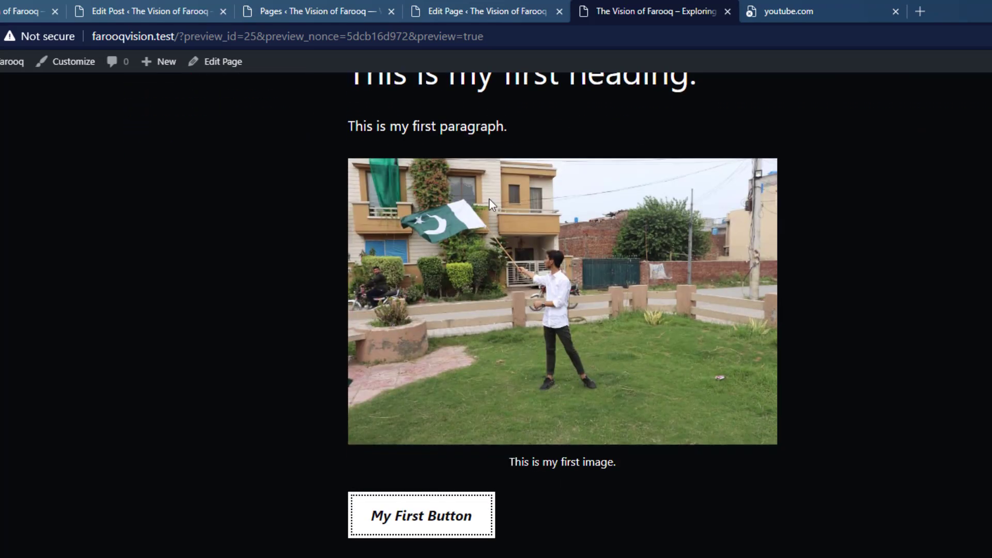
{"action": "scroll", "coordinate": [489, 200], "scroll_direction": "up", "scroll_amount": 5}
Return to the page editor and add a heading block below the button reading "This is my second heading"
{"action": "left_click", "coordinate": [480, 7]}
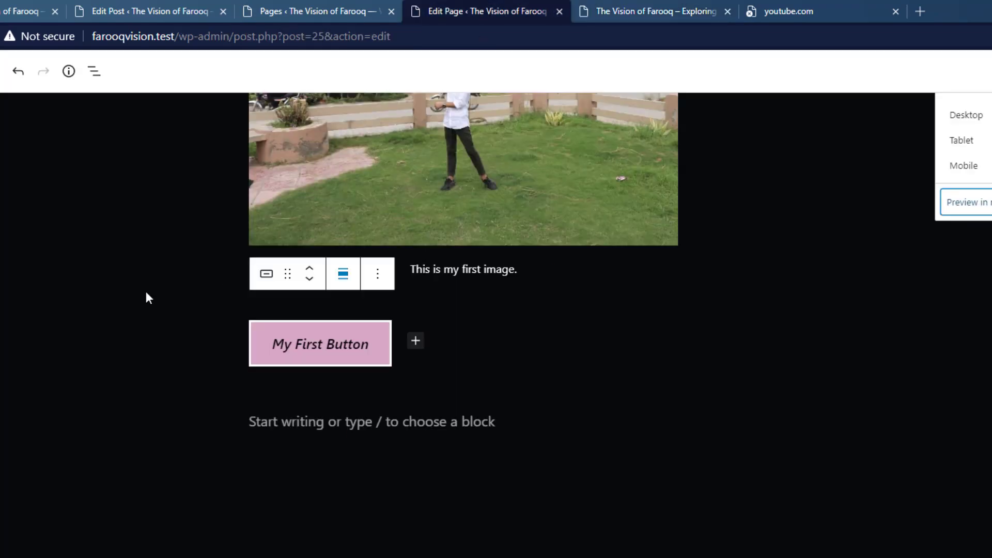
{"action": "left_click", "coordinate": [1, 72]}
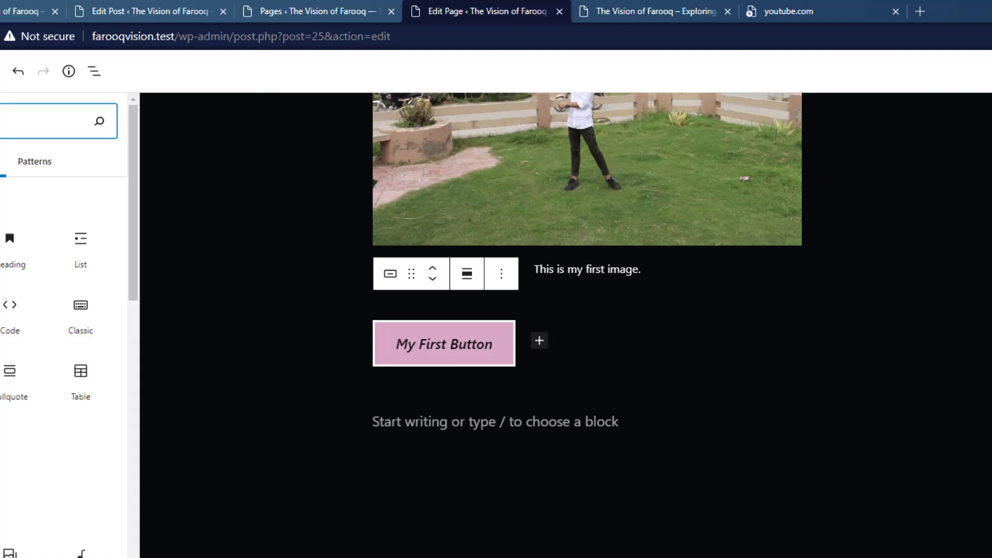
{"action": "mouse_move", "coordinate": [38, 235]}
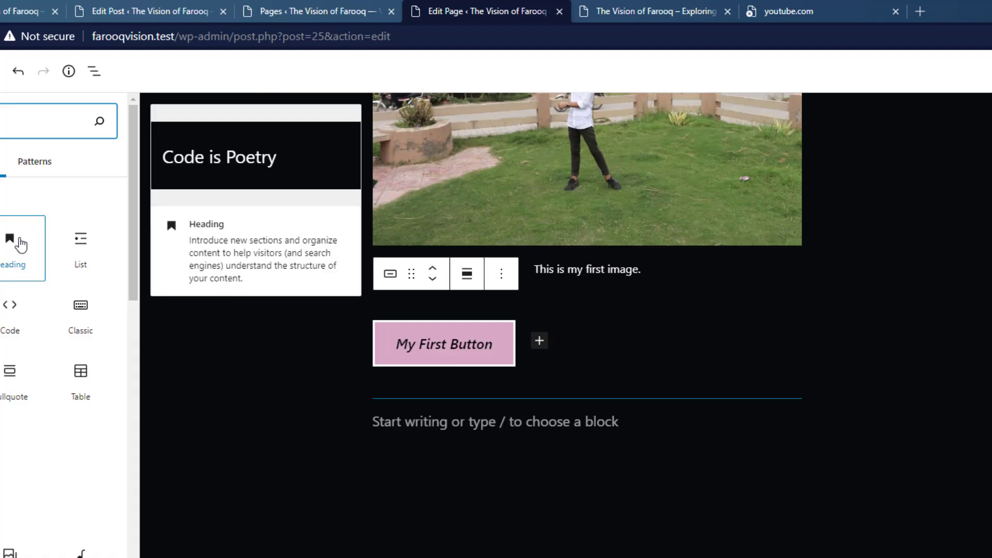
{"action": "left_click", "coordinate": [20, 245]}
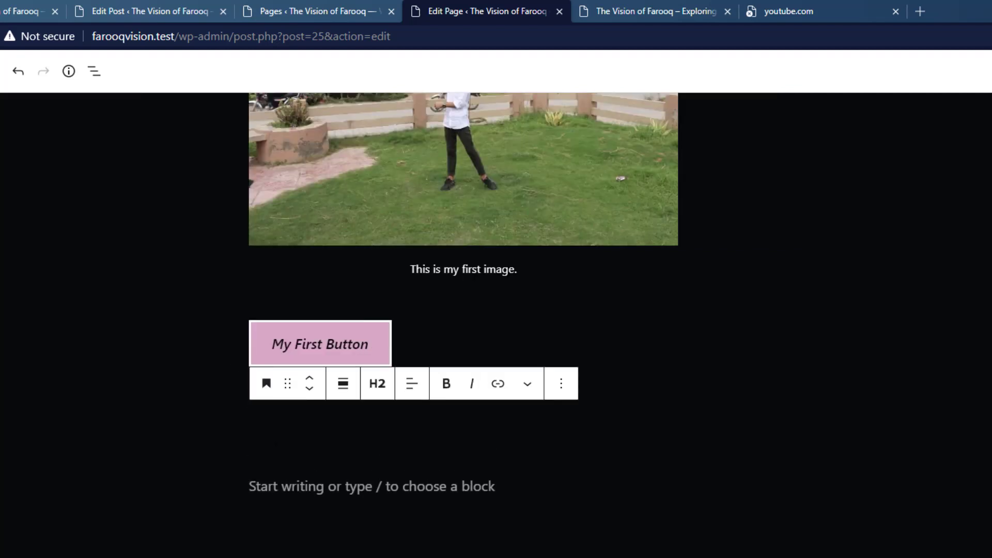
{"action": "type", "text": "This is m"}
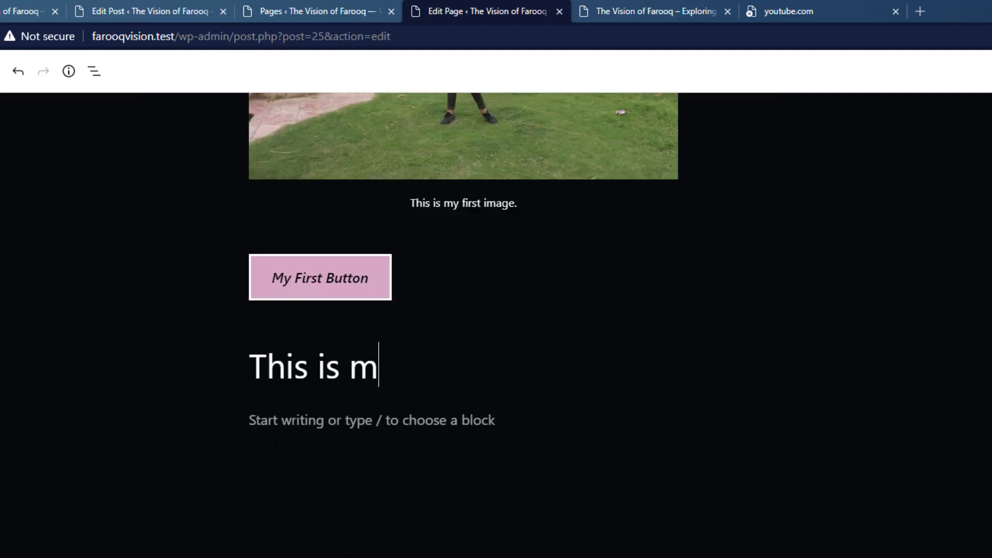
{"action": "type", "text": "y second he"}
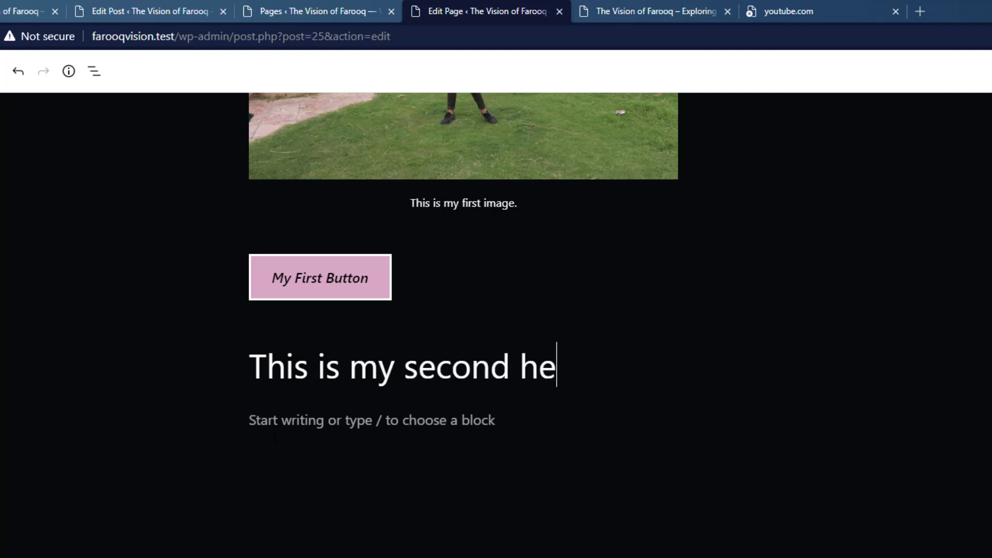
{"action": "type", "text": "ading"}
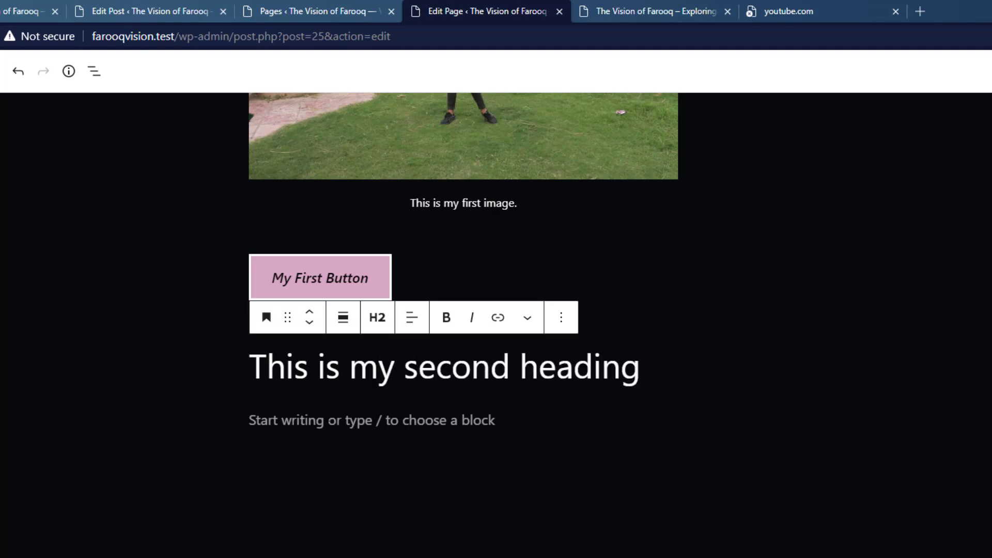
Add a paragraph under the second heading reading "This is my second paragraph."
{"action": "key", "text": "Return"}
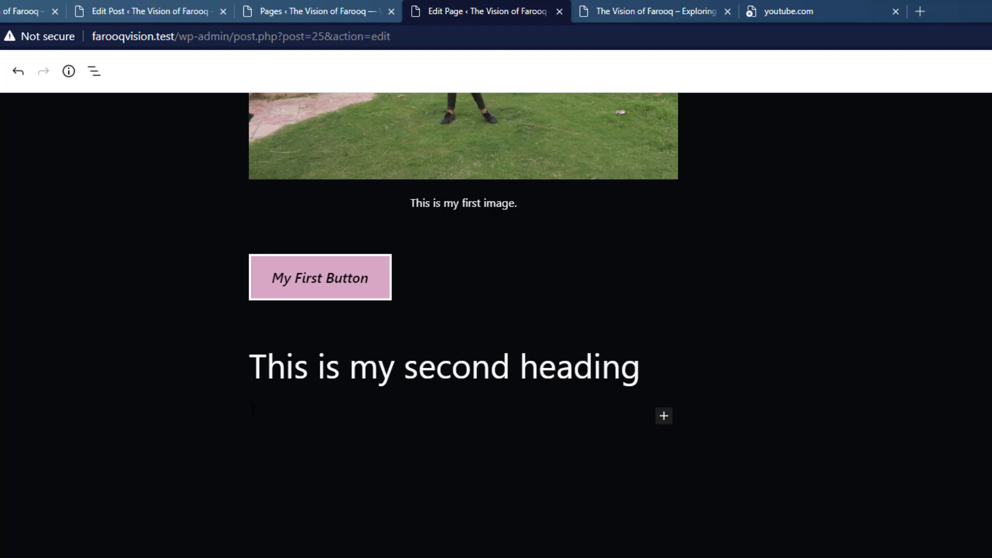
{"action": "type", "text": "This is m"}
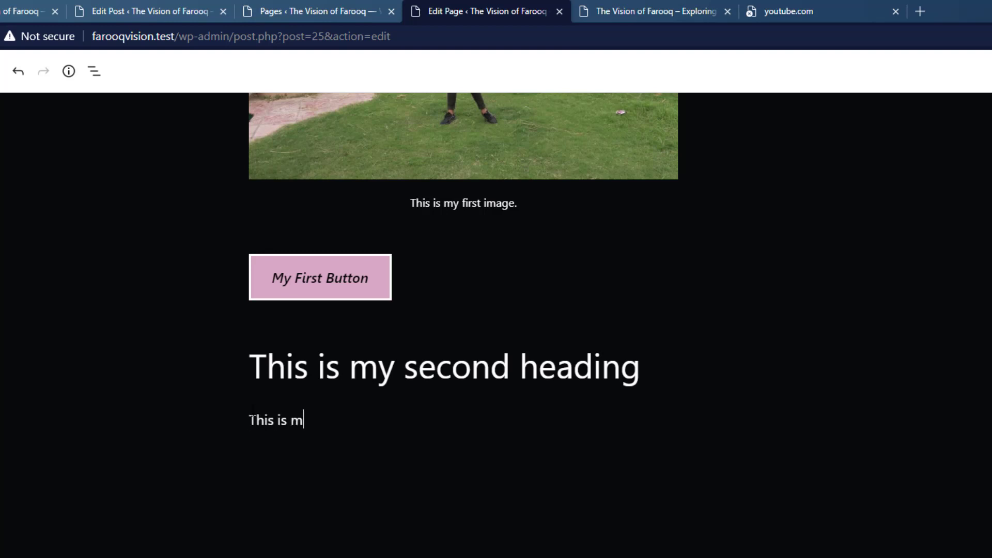
{"action": "type", "text": "y second para"}
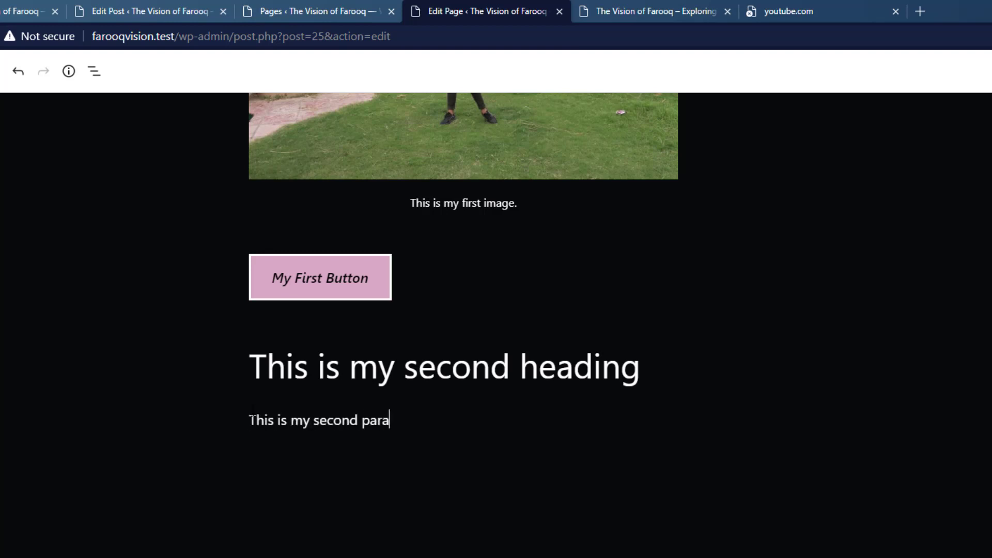
{"action": "type", "text": "graph."}
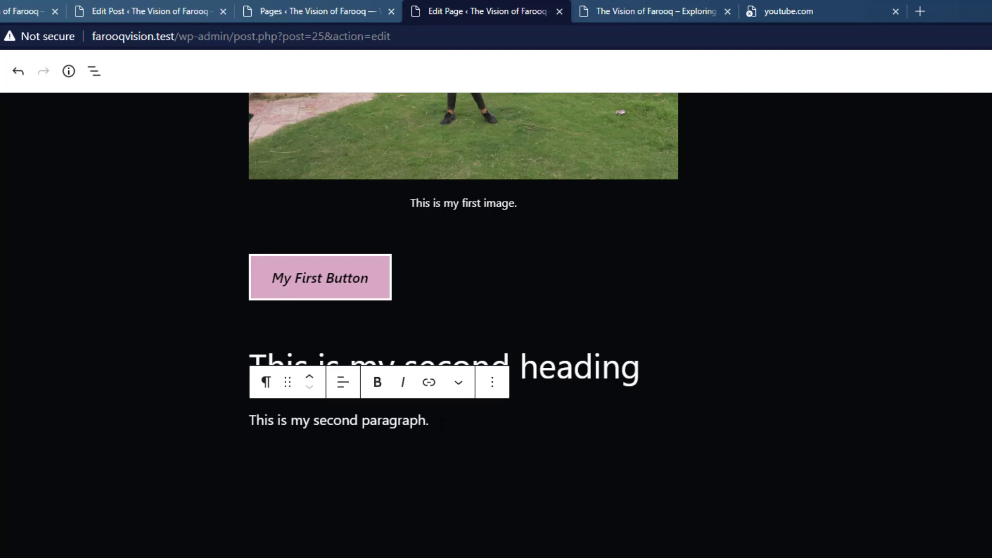
Update the page and view it on the site to check the second heading and paragraph
{"action": "key", "text": "ctrl+s"}
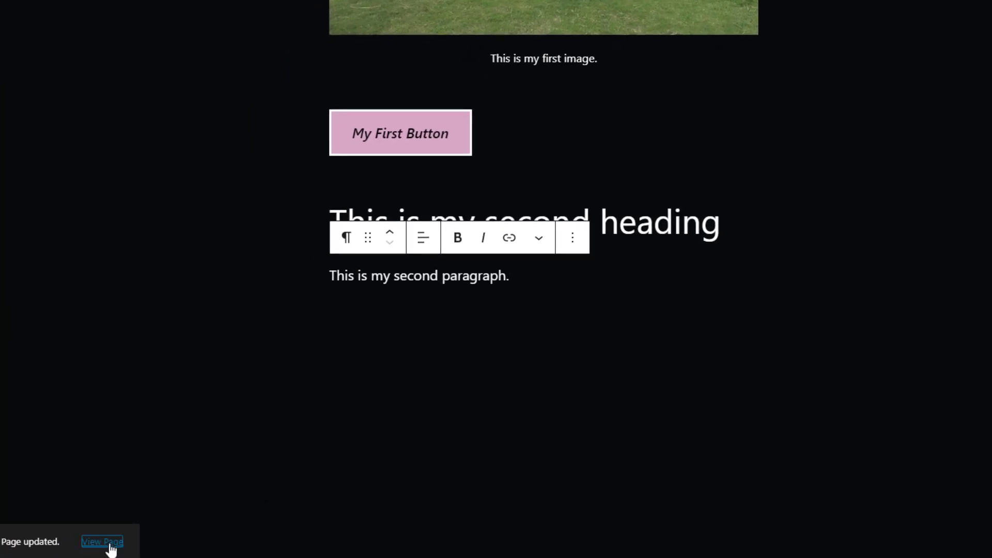
{"action": "left_click", "coordinate": [107, 543]}
{"action": "scroll", "coordinate": [399, 311], "scroll_direction": "down", "scroll_amount": 10}
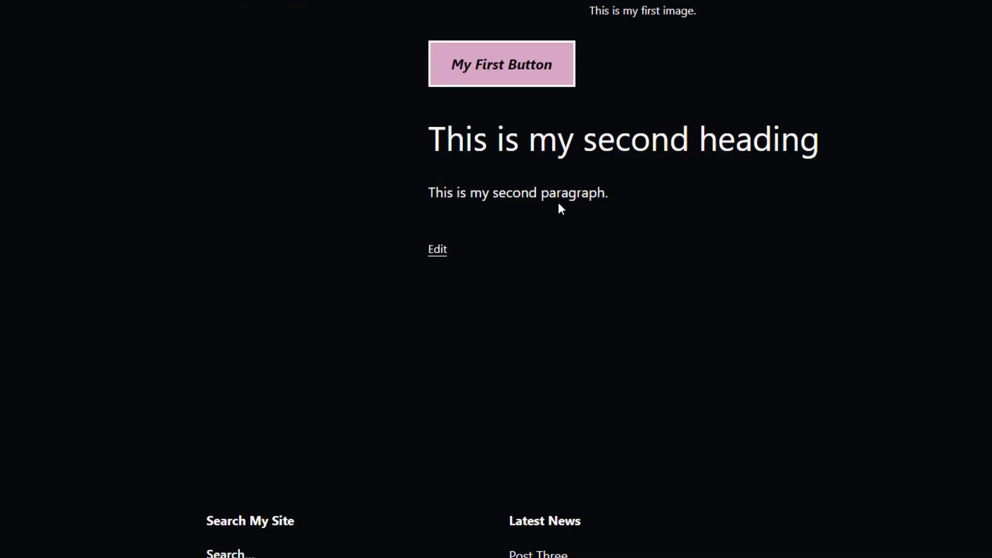
{"action": "scroll", "coordinate": [557, 203], "scroll_direction": "up", "scroll_amount": 10}
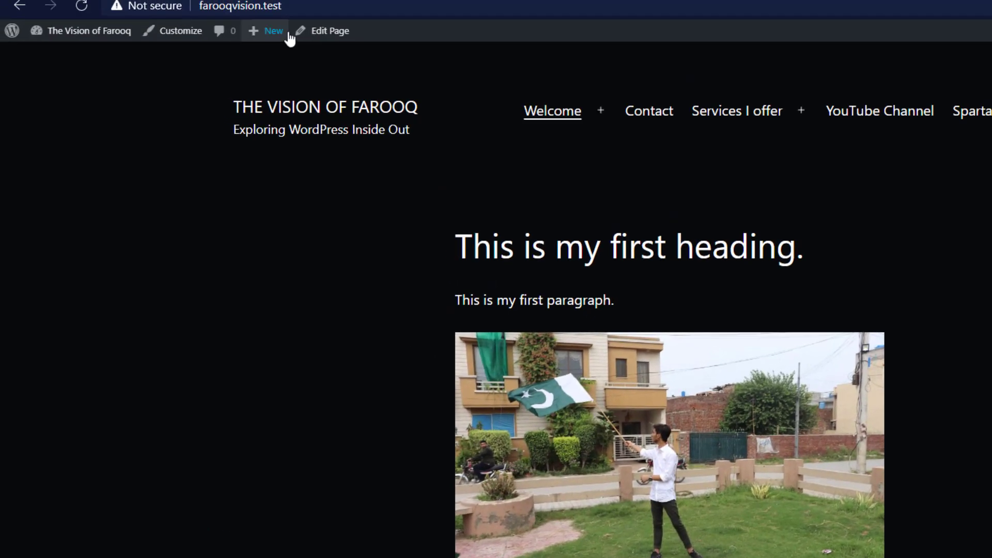
Reopen the page in the editor and review its block structure in the list view, then close the list
{"action": "left_click", "coordinate": [336, 36]}
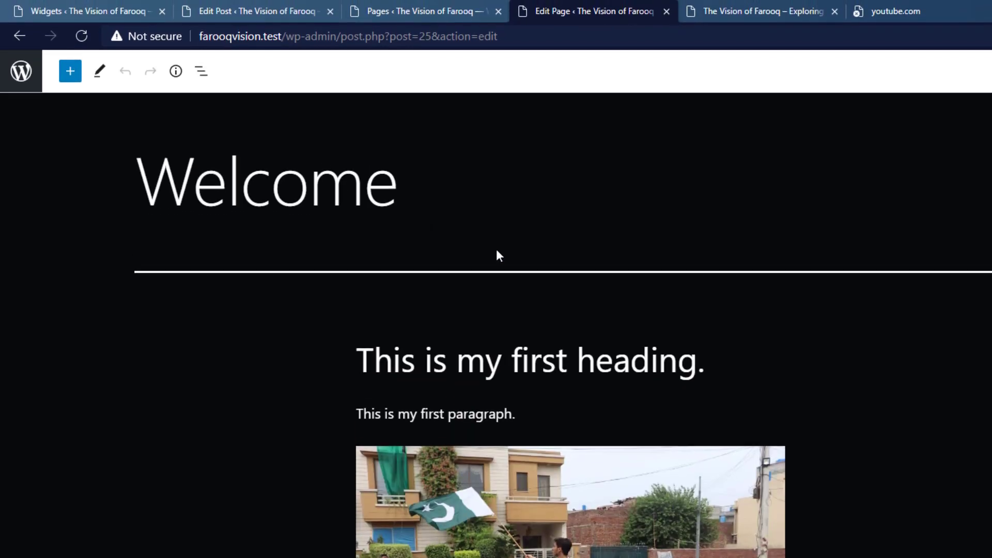
{"action": "left_click", "coordinate": [201, 71]}
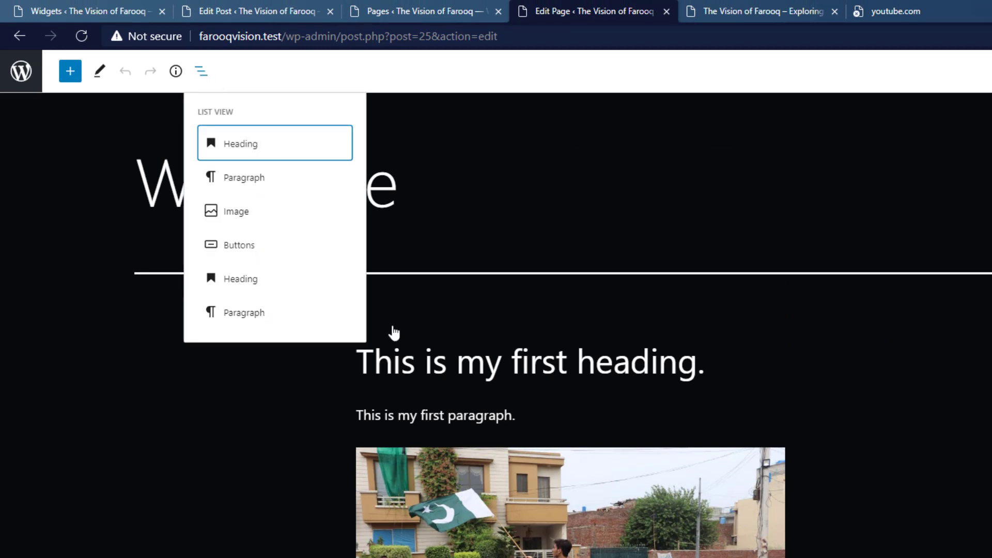
{"action": "left_click", "coordinate": [458, 360]}
{"action": "scroll", "coordinate": [456, 339], "scroll_direction": "down", "scroll_amount": 9}
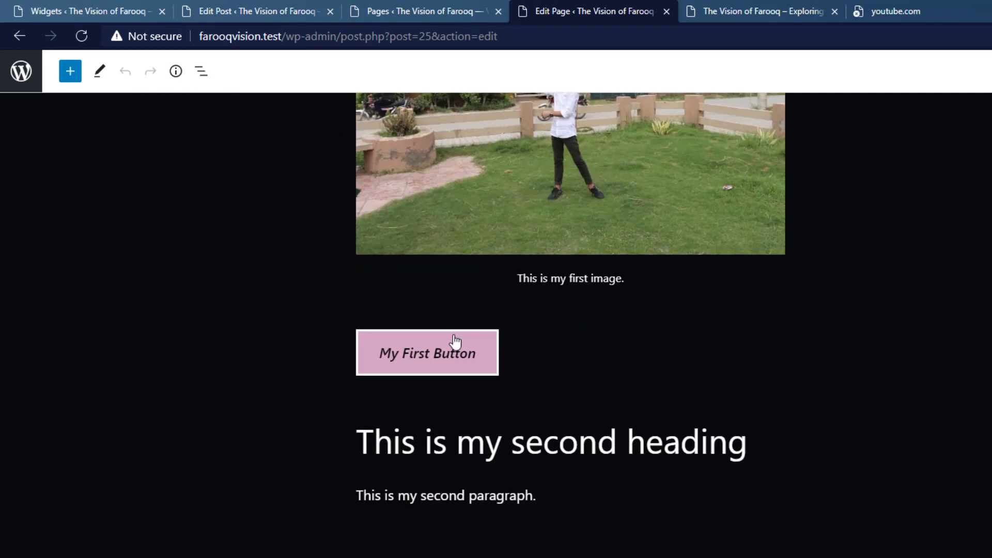
{"action": "scroll", "coordinate": [455, 341], "scroll_direction": "down", "scroll_amount": 2}
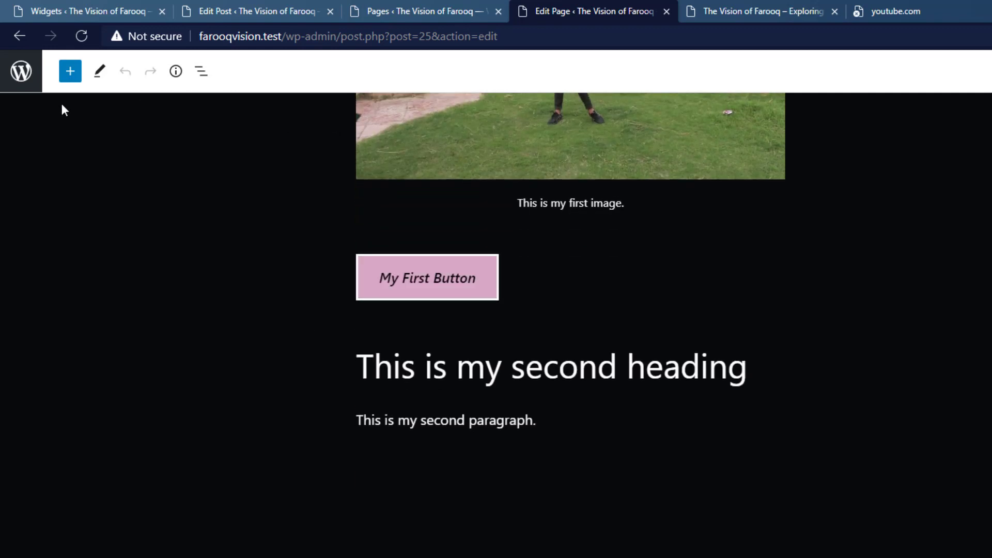
{"action": "left_click", "coordinate": [69, 73]}
{"action": "scroll", "coordinate": [129, 444], "scroll_direction": "down", "scroll_amount": 3}
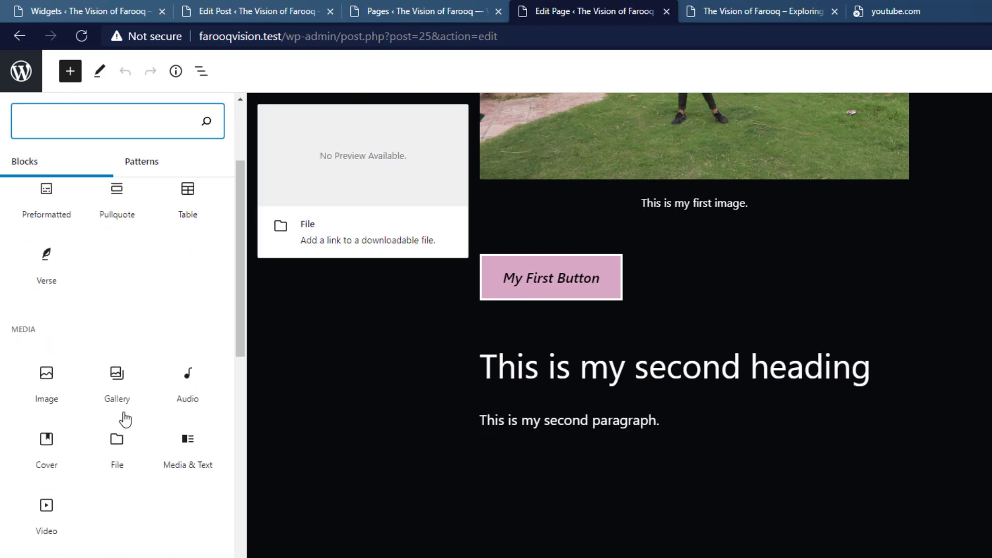
{"action": "scroll", "coordinate": [110, 334], "scroll_direction": "down", "scroll_amount": 5}
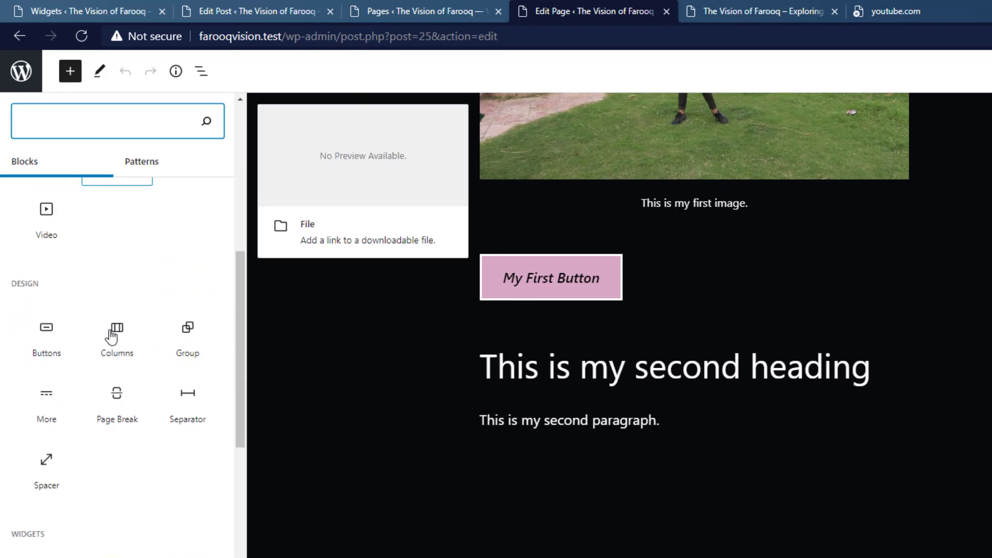
{"action": "scroll", "coordinate": [111, 335], "scroll_direction": "down", "scroll_amount": 2}
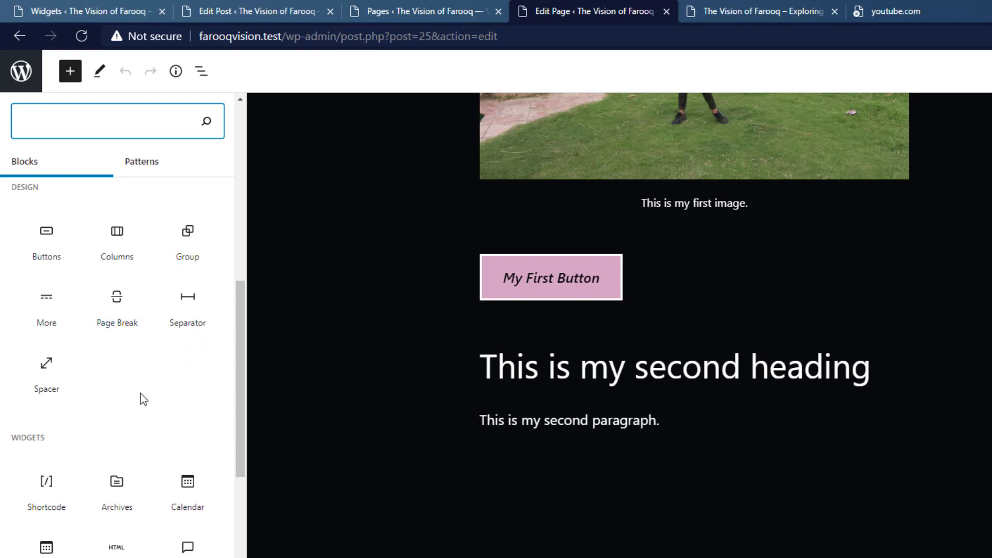
{"action": "scroll", "coordinate": [143, 399], "scroll_direction": "down", "scroll_amount": 6}
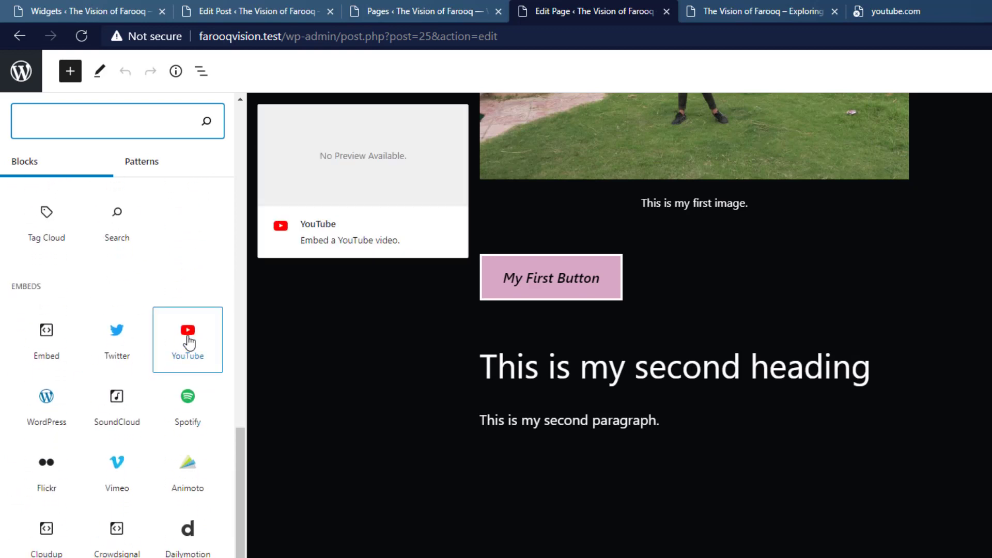
{"action": "left_click", "coordinate": [189, 342]}
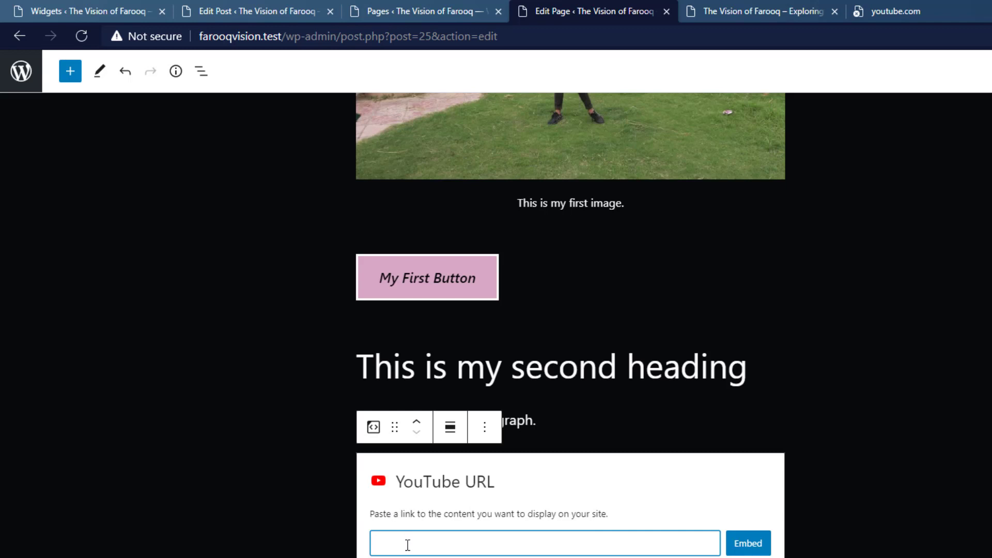
{"action": "type", "text": "https://youtube.com/c/freelancepakistan"}
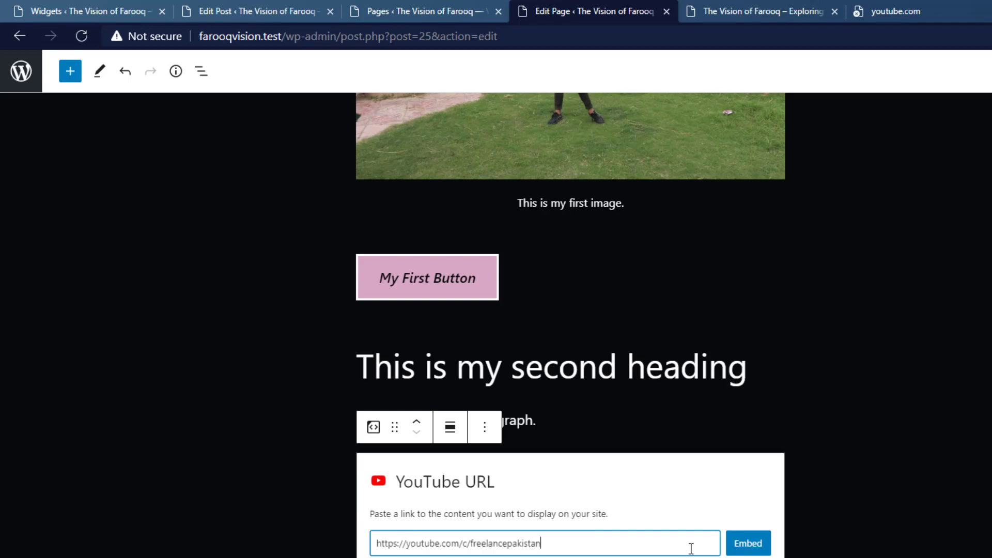
{"action": "left_click", "coordinate": [754, 548]}
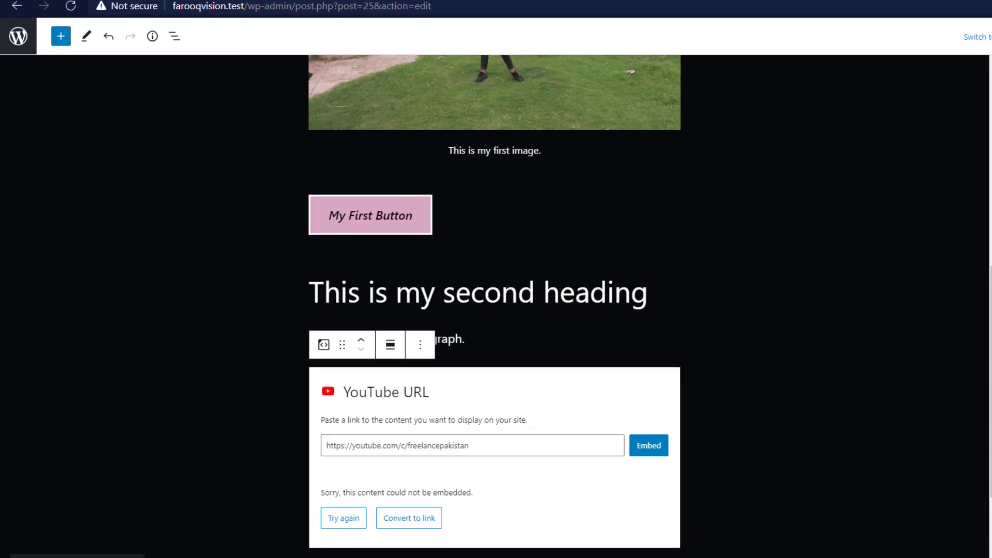
Open the page in a new tab to check how the YouTube block displays, then return to the editor
{"action": "right_click", "coordinate": [112, 544]}
{"action": "left_click", "coordinate": [164, 376]}
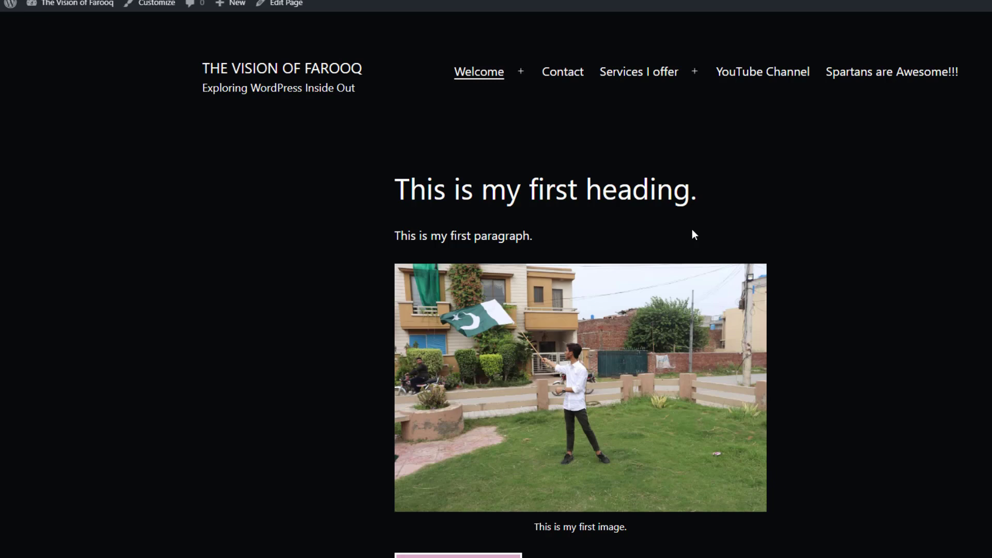
{"action": "scroll", "coordinate": [698, 241], "scroll_direction": "down", "scroll_amount": 10}
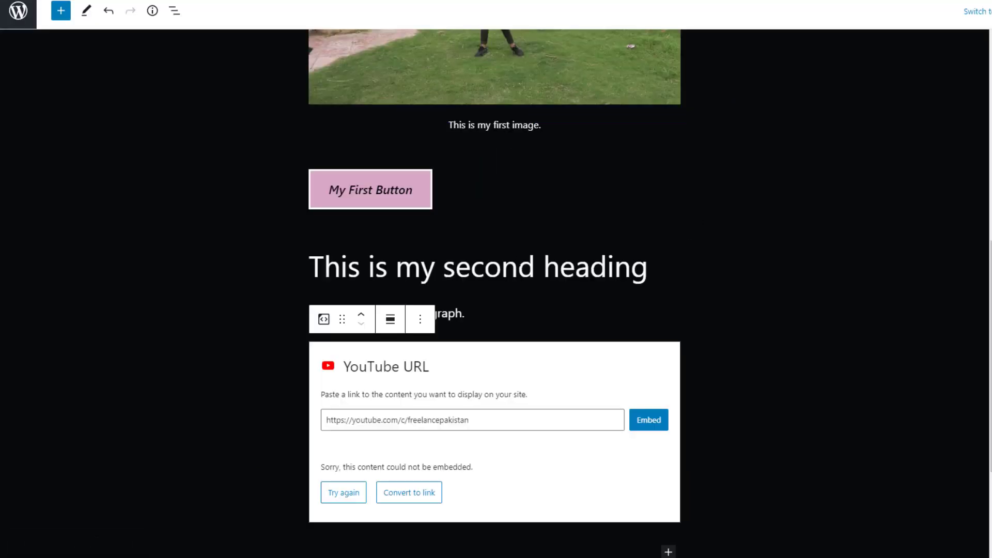
{"action": "scroll", "coordinate": [517, 274], "scroll_direction": "up", "scroll_amount": 6}
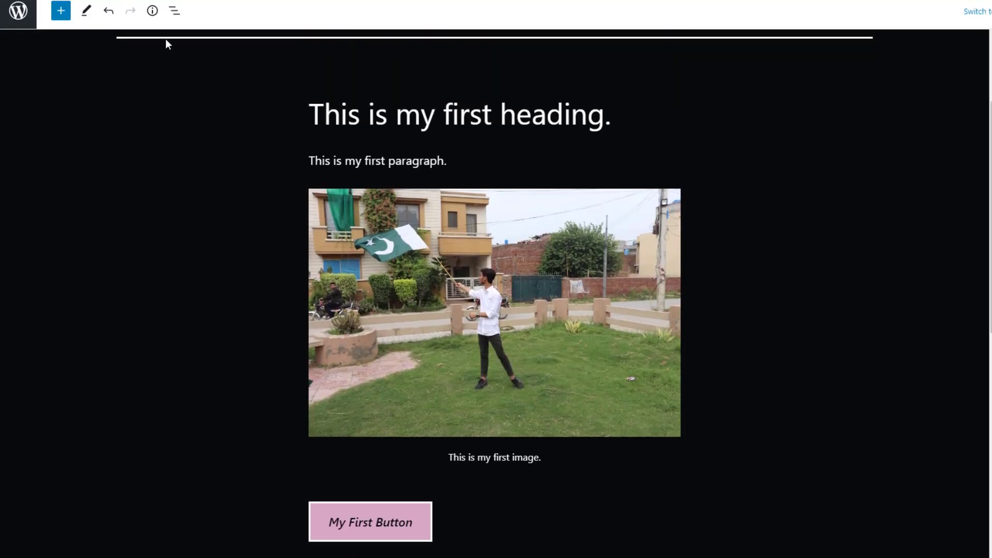
Add a bulleted list block below the YouTube block with the entries "Item 1", "Item2" and "Item3"
{"action": "left_click", "coordinate": [61, 11]}
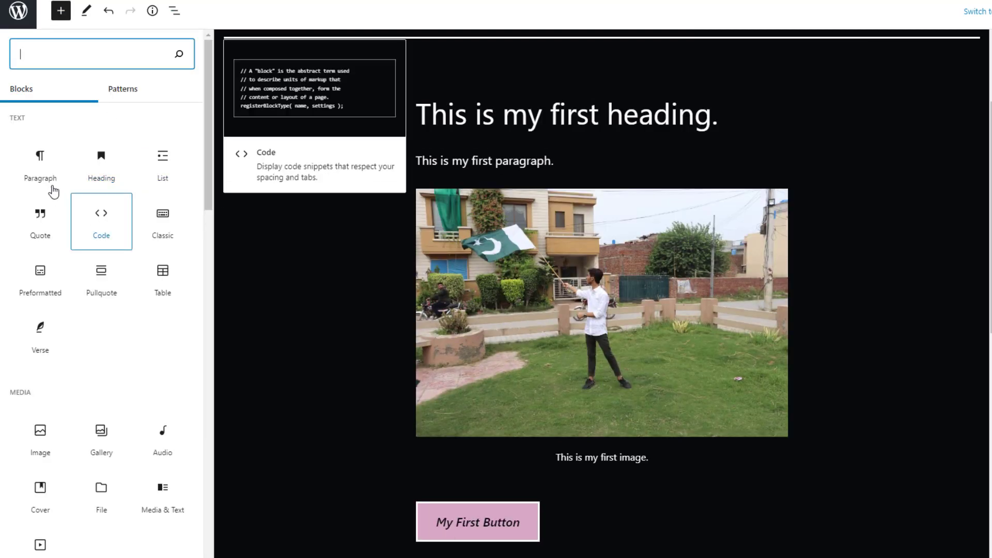
{"action": "left_click", "coordinate": [162, 165]}
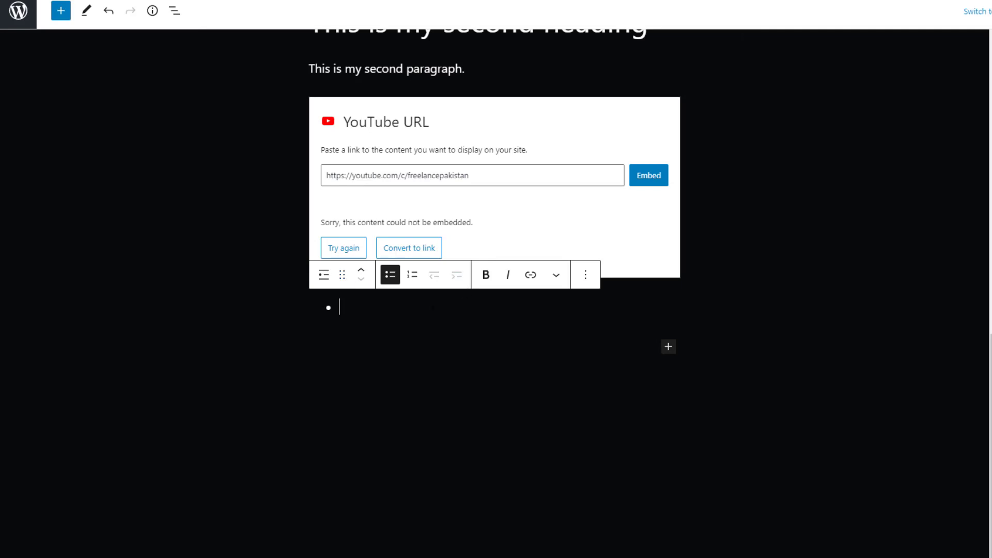
{"action": "type", "text": "Item"}
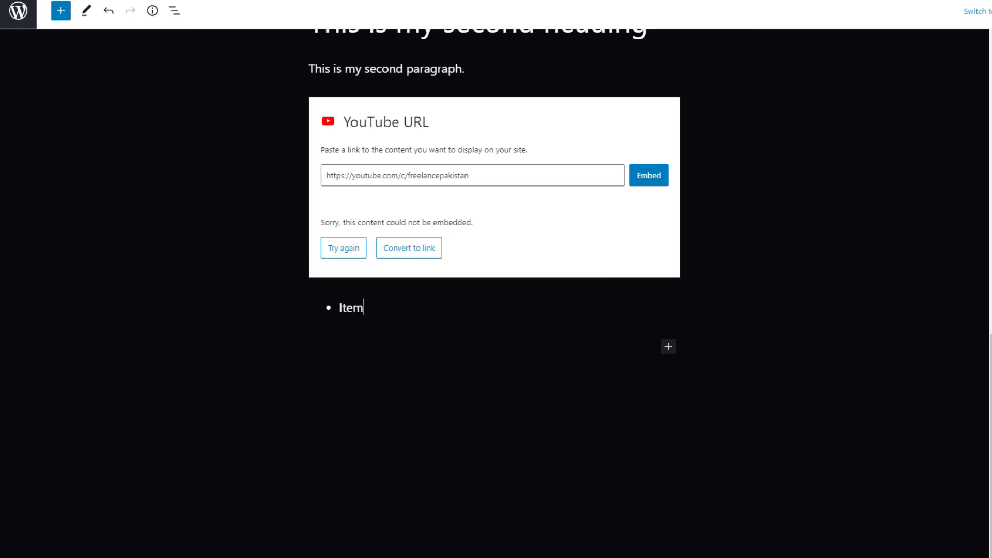
{"action": "type", "text": " 1"}
{"action": "key", "text": "Return"}
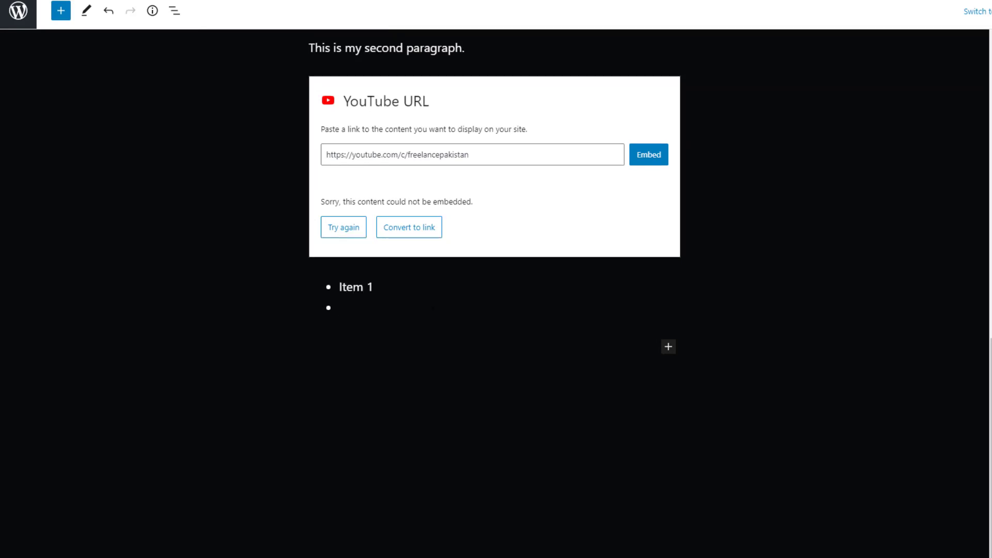
{"action": "type", "text": "Item2"}
{"action": "key", "text": "Return"}
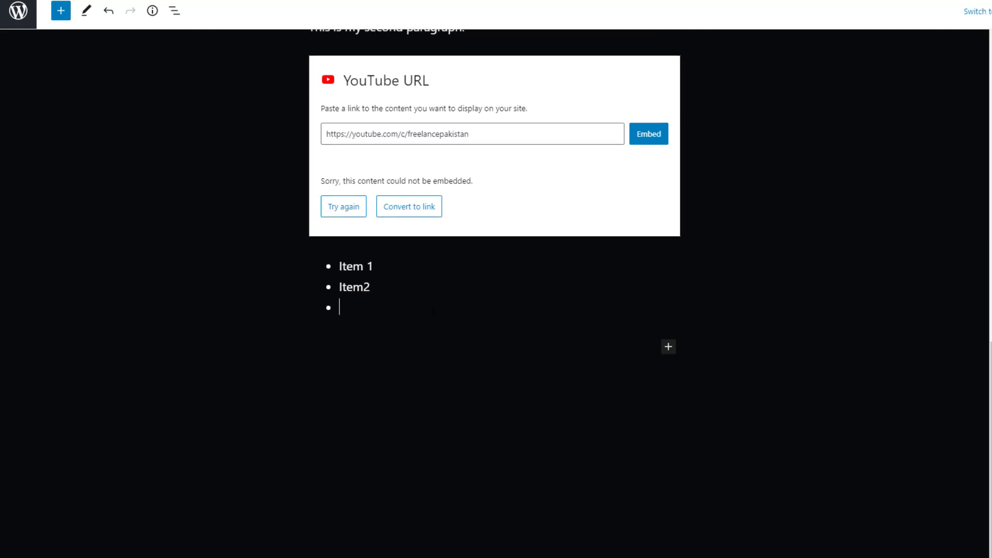
{"action": "type", "text": "Item3"}
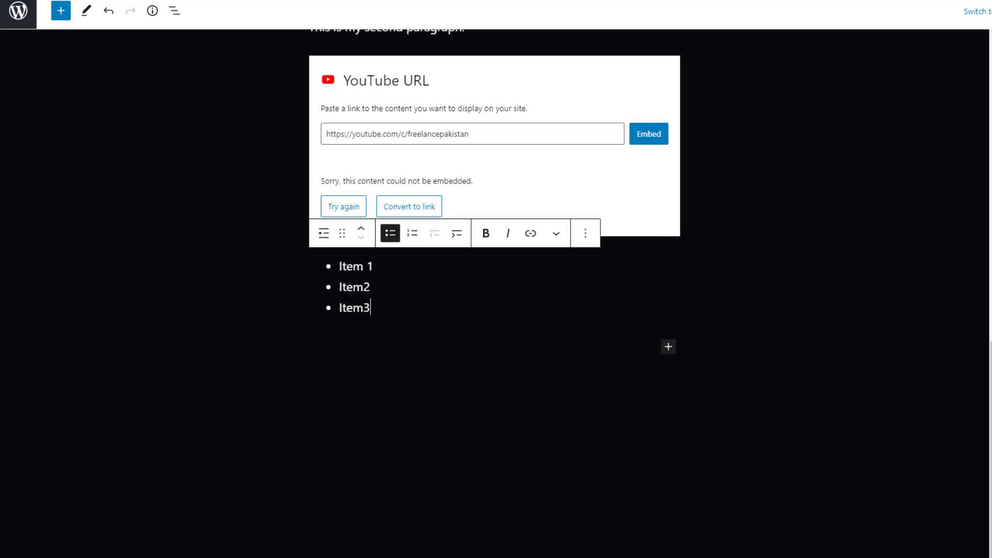
Add the bulleted list block to the reusable blocks
{"action": "left_click", "coordinate": [584, 235]}
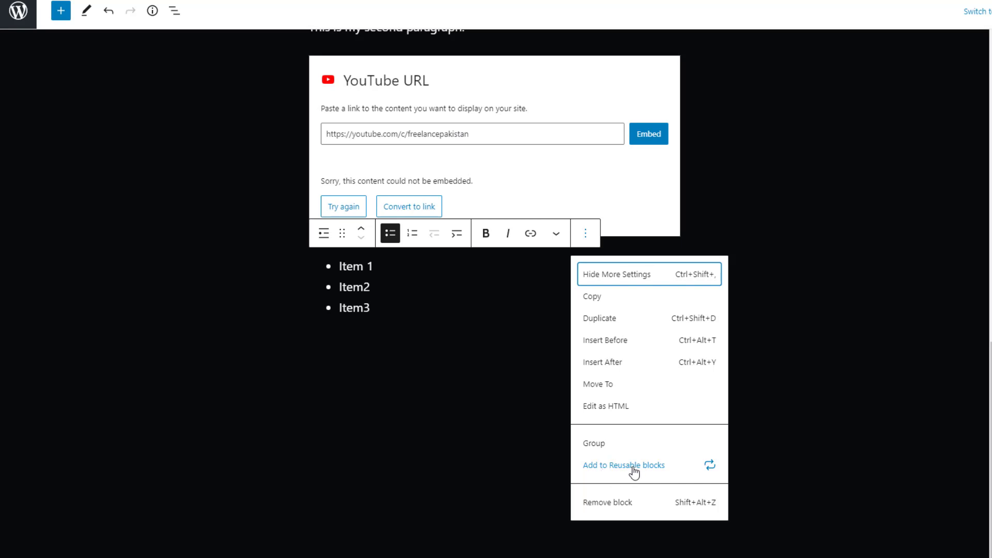
{"action": "left_click", "coordinate": [634, 471]}
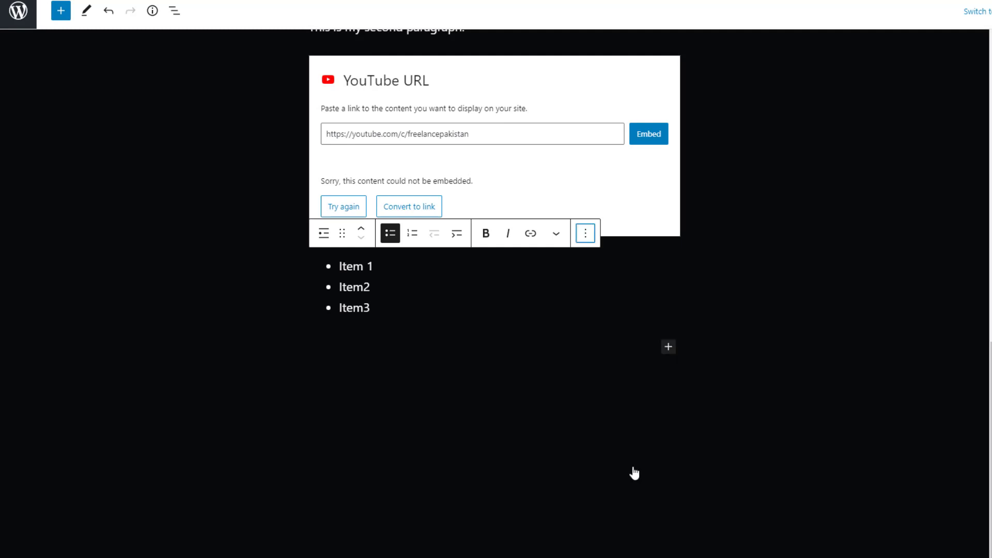
Examine the reusable blocks and the available regular blocks in the block library, then close the library
{"action": "left_click", "coordinate": [61, 12]}
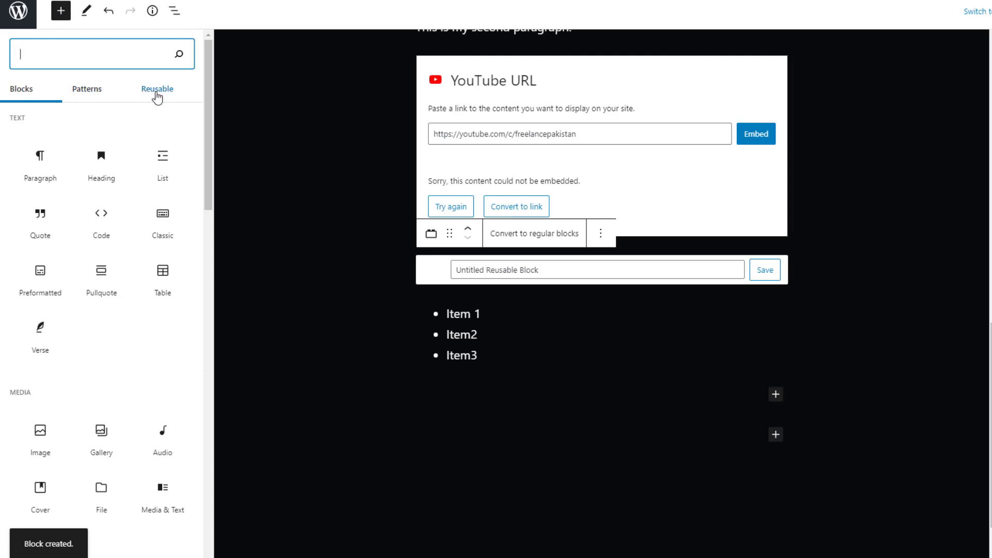
{"action": "left_click", "coordinate": [157, 91]}
{"action": "left_click", "coordinate": [157, 97]}
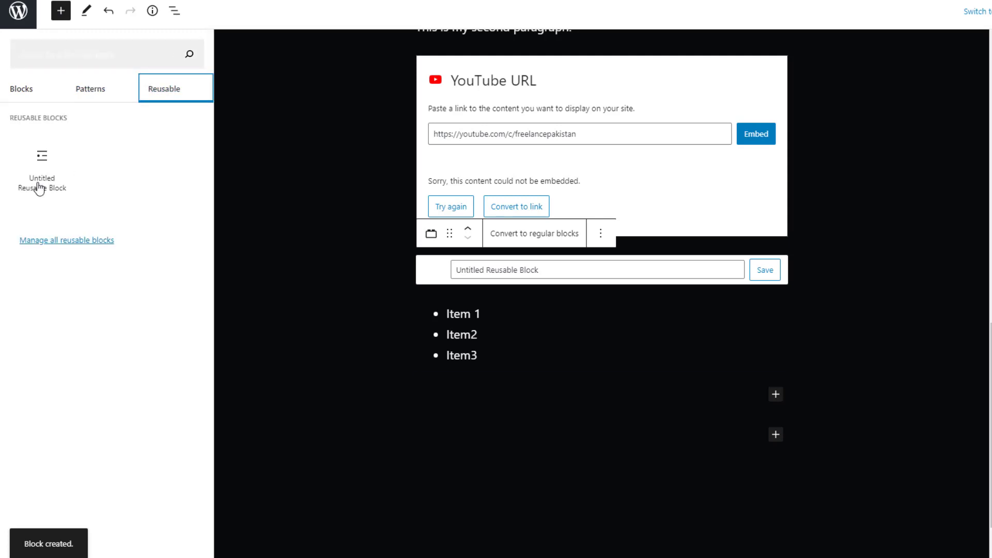
{"action": "mouse_move", "coordinate": [40, 163]}
{"action": "left_click", "coordinate": [60, 11]}
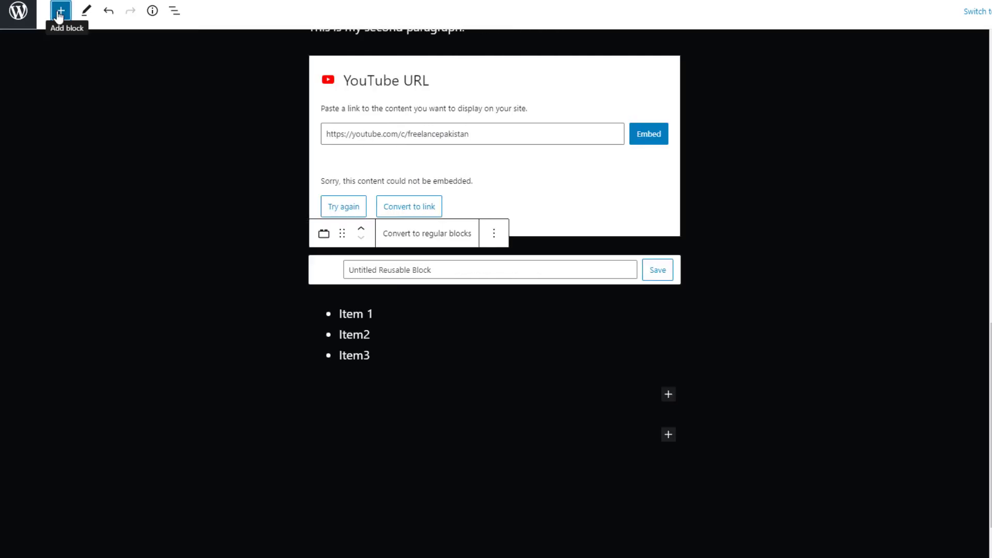
{"action": "left_click", "coordinate": [60, 10]}
{"action": "scroll", "coordinate": [101, 242], "scroll_direction": "down", "scroll_amount": 20}
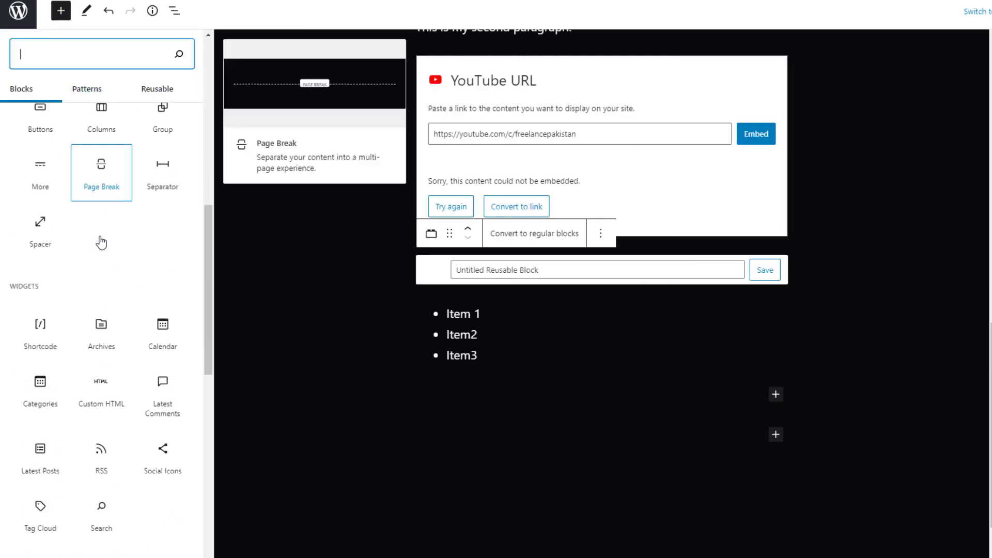
{"action": "scroll", "coordinate": [100, 240], "scroll_direction": "up", "scroll_amount": 20}
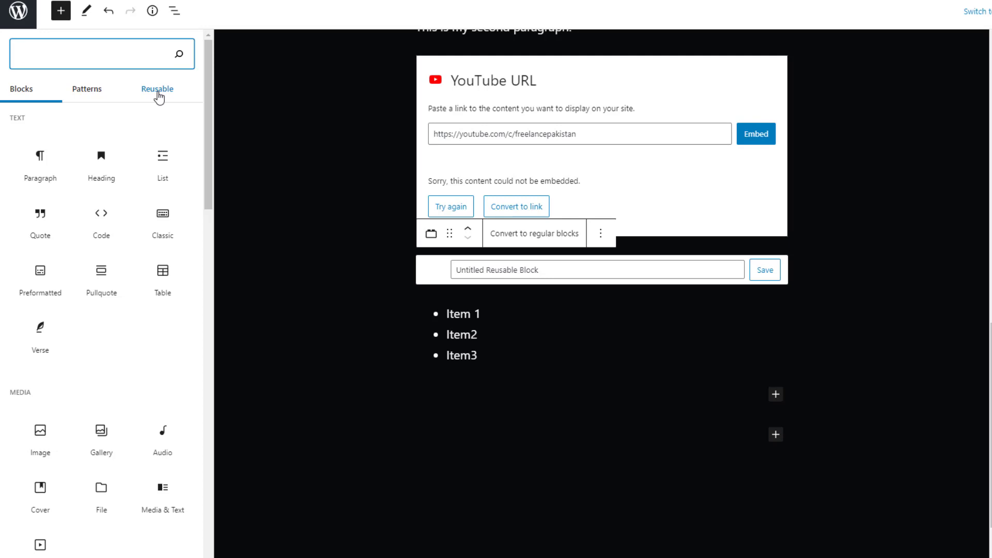
{"action": "left_click", "coordinate": [296, 293]}
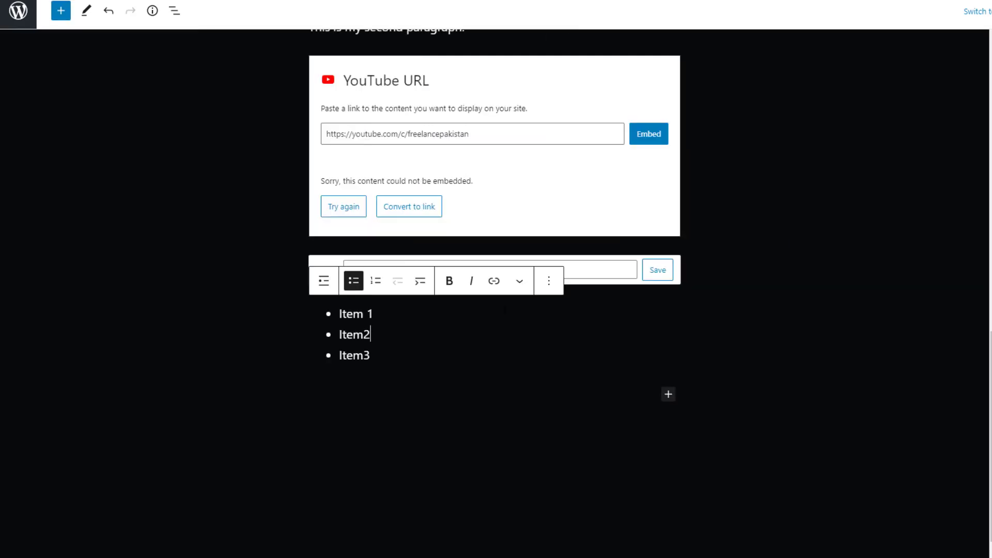
Apply a custom dark blue text color to all three list items and save the page
{"action": "left_click", "coordinate": [518, 287]}
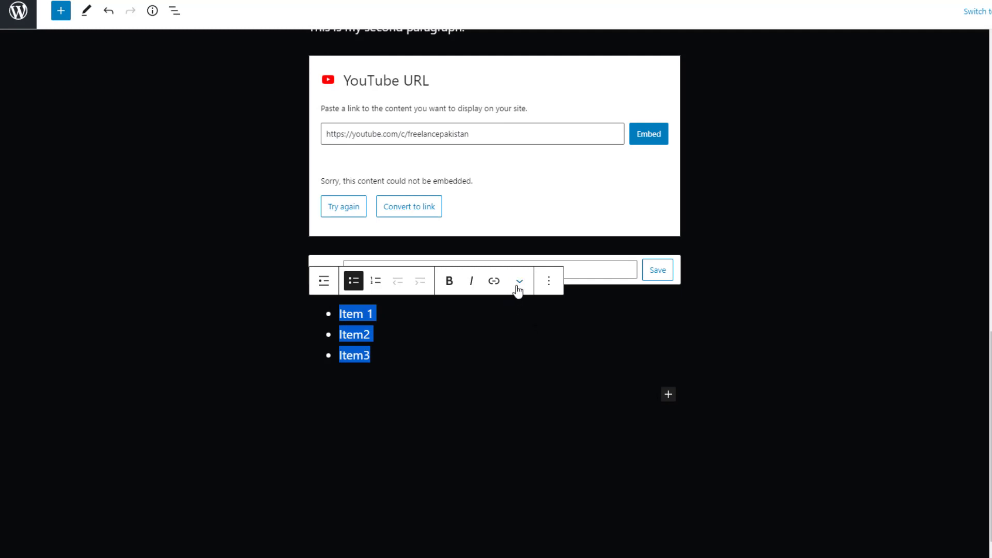
{"action": "left_click", "coordinate": [519, 289]}
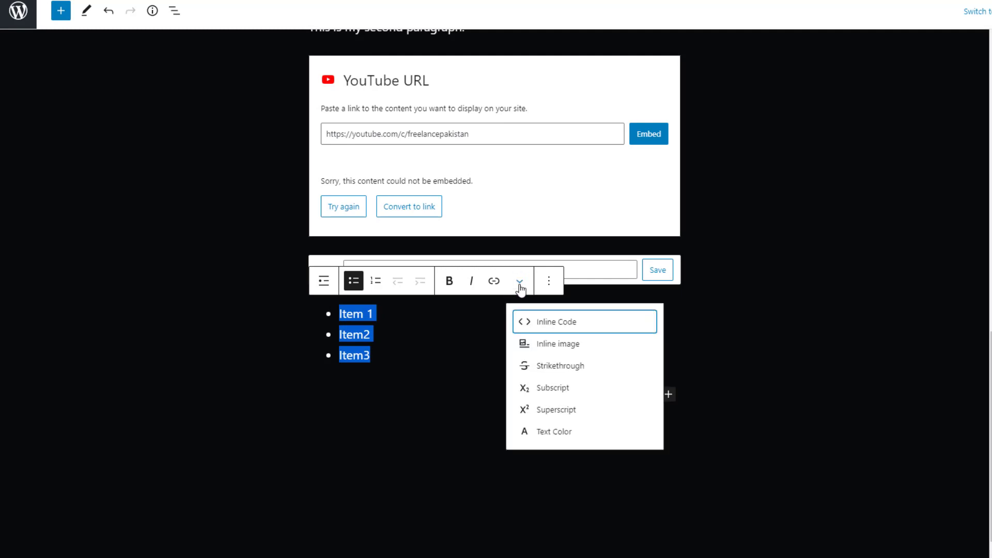
{"action": "left_click", "coordinate": [555, 430]}
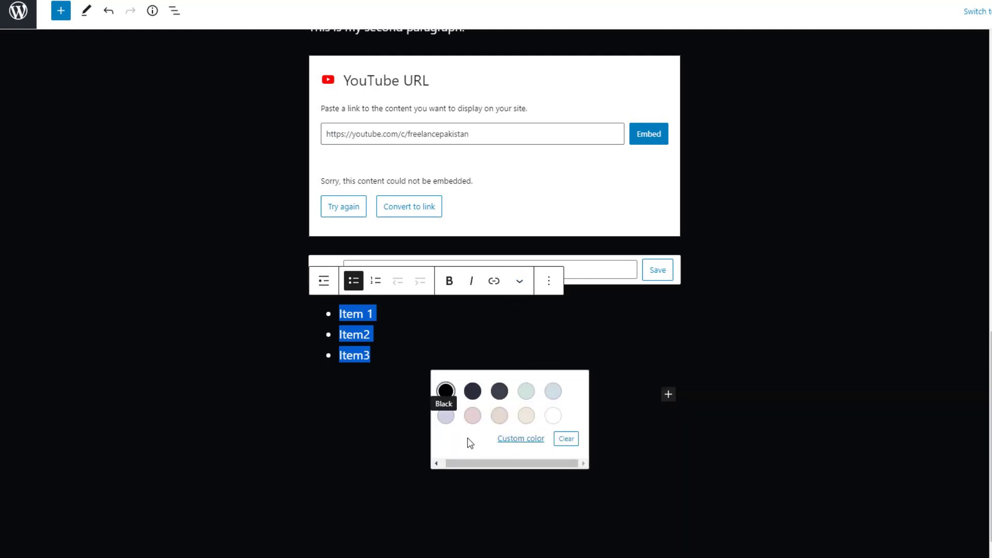
{"action": "left_click", "coordinate": [527, 439]}
{"action": "left_click", "coordinate": [642, 311]}
{"action": "left_click", "coordinate": [513, 337]}
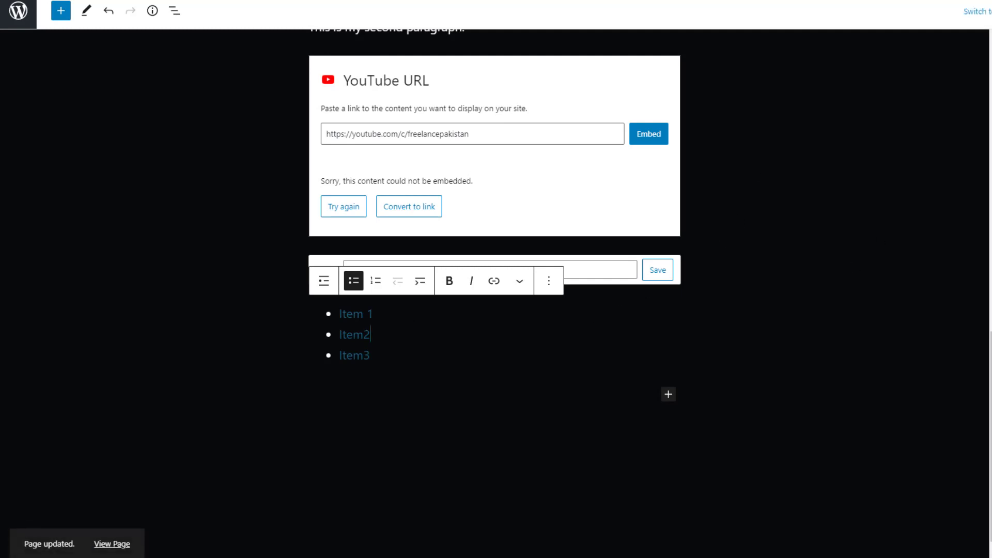
Link the "Item 1" list entry to "#" and remove that link again
{"action": "left_click", "coordinate": [402, 354]}
{"action": "left_click_drag", "start_coordinate": [339, 315], "coordinate": [374, 314]}
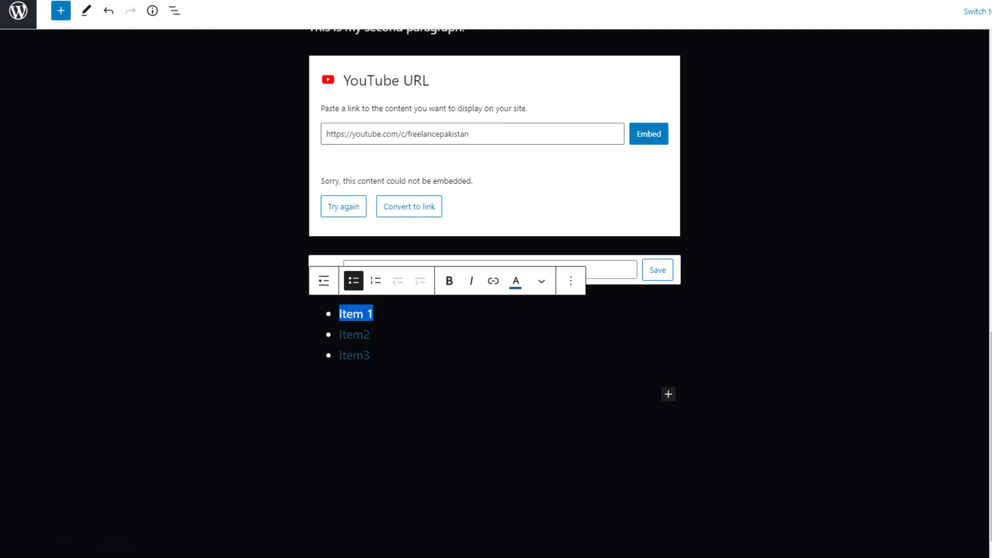
{"action": "left_click", "coordinate": [492, 281]}
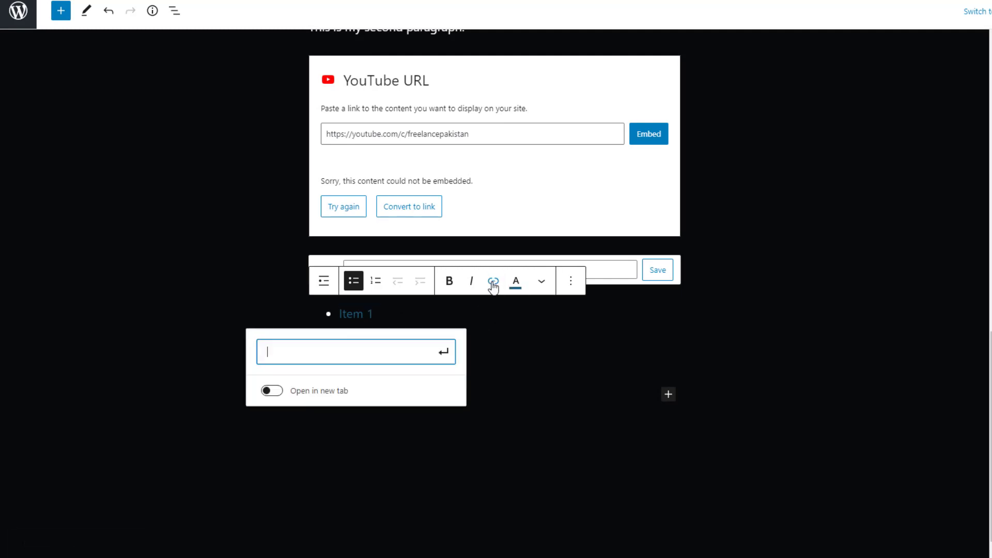
{"action": "key", "text": "Return"}
{"action": "type", "text": "#"}
{"action": "key", "text": "Return"}
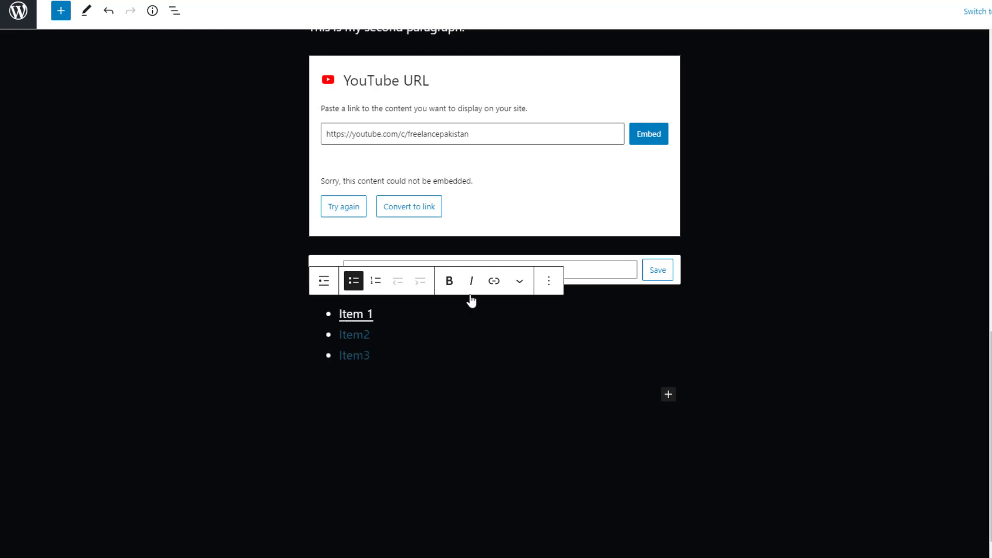
{"action": "left_click", "coordinate": [358, 314]}
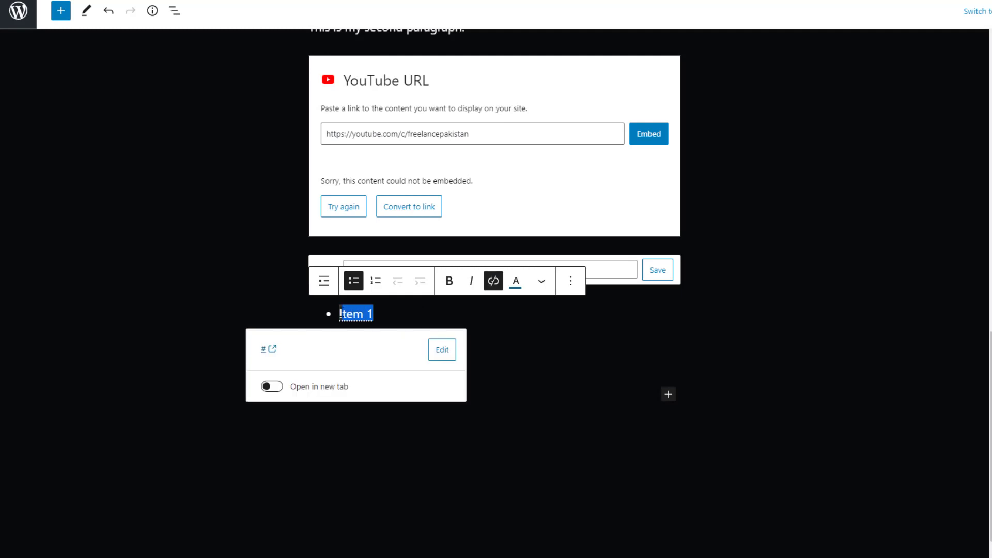
{"action": "left_click", "coordinate": [492, 282]}
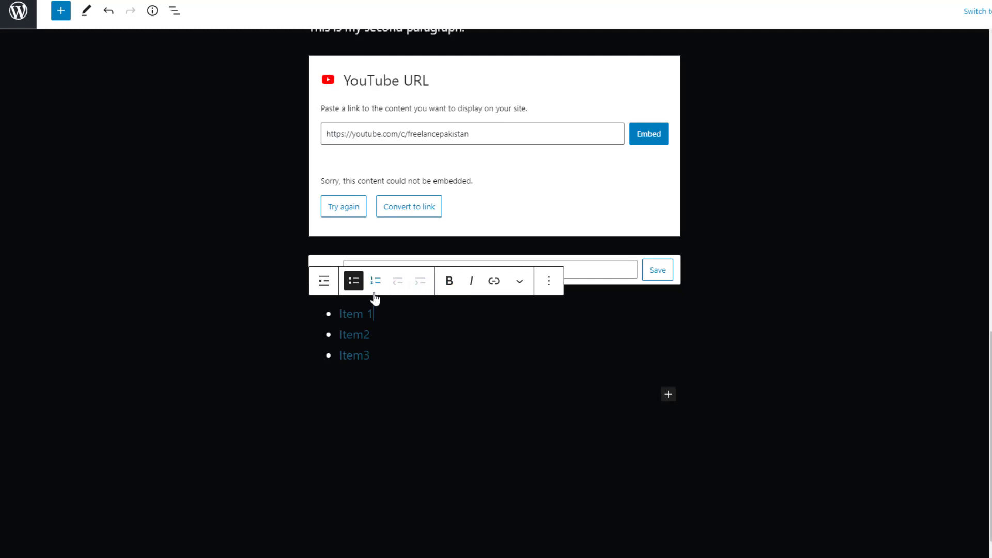
Convert the bulleted list to a numbered list and add "Item 4" as the fourth entry
{"action": "left_click_drag", "start_coordinate": [382, 376], "coordinate": [339, 312]}
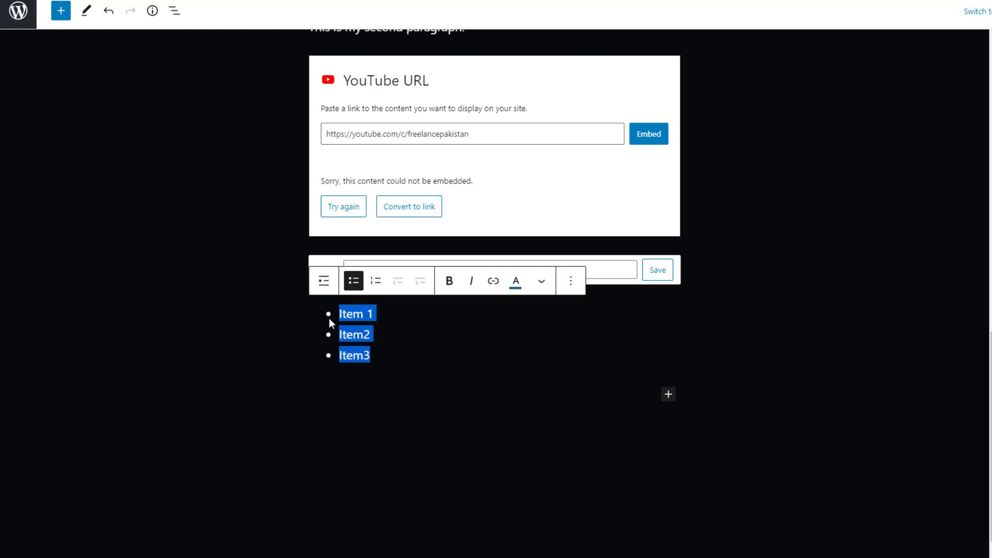
{"action": "left_click", "coordinate": [376, 283]}
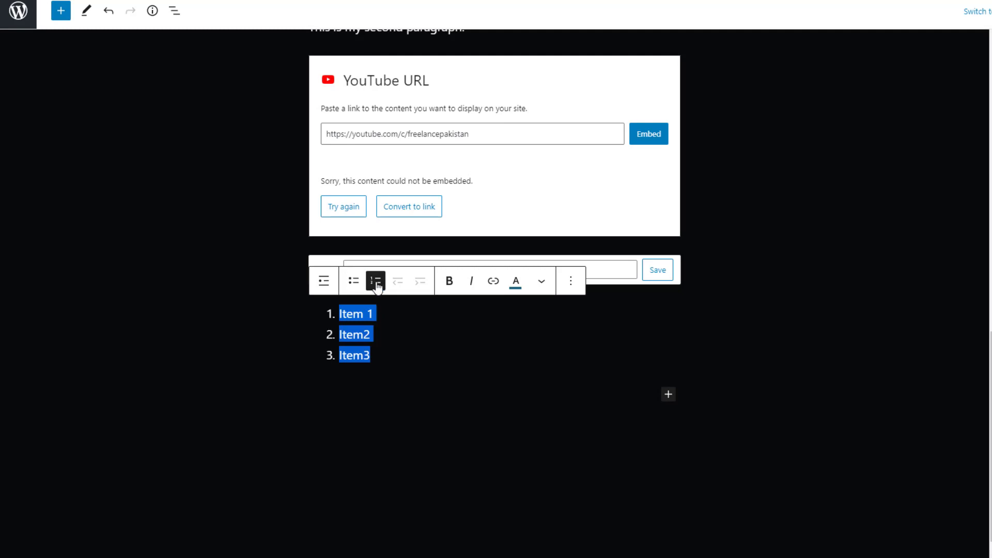
{"action": "key", "text": "Right"}
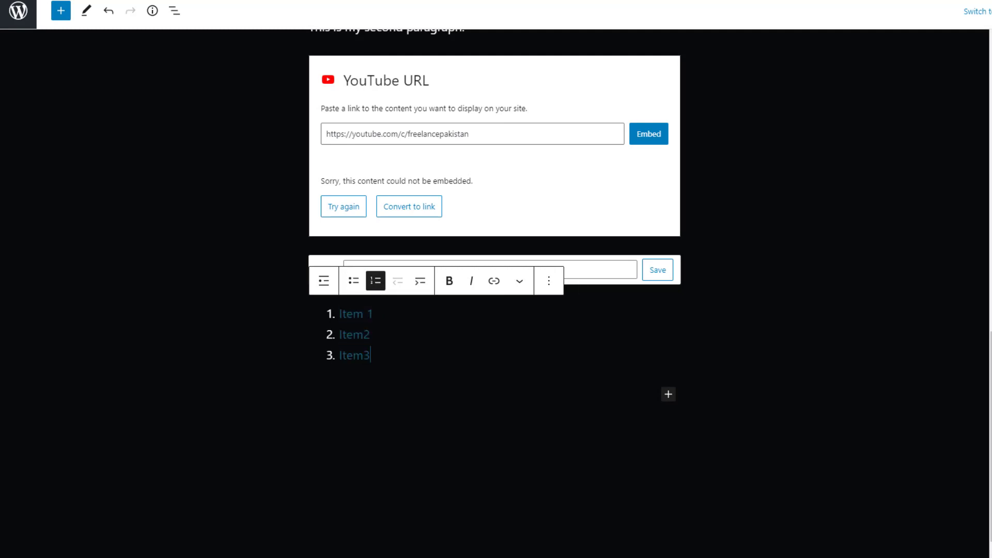
{"action": "key", "text": "Return"}
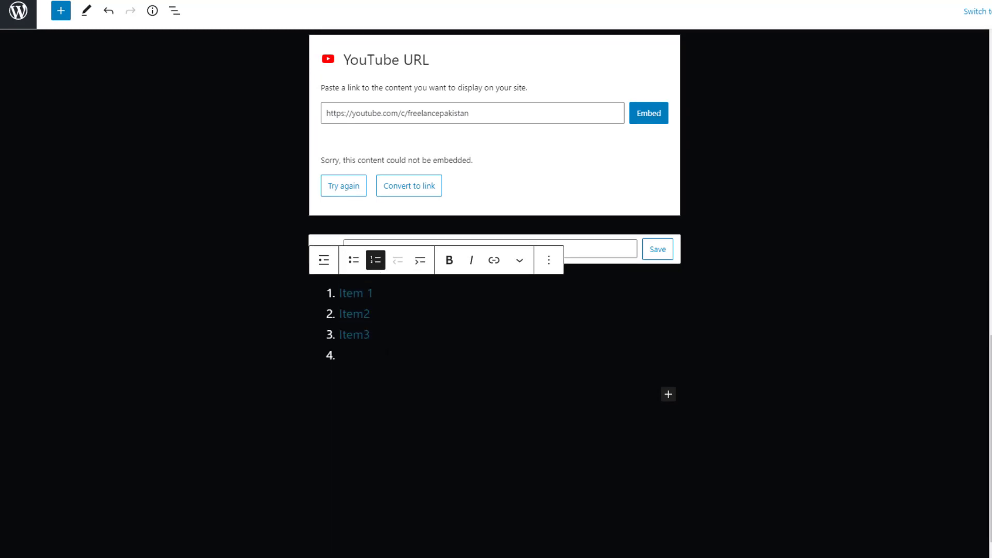
{"action": "type", "text": "Item 4"}
Set the text color of the "Item 4" entry to the custom yellow #ffea00
{"action": "key", "text": "shift+Left"}
{"action": "key", "text": "shift+Left"}
{"action": "key", "text": "shift+Left"}
{"action": "key", "text": "shift+Left"}
{"action": "key", "text": "shift+Left"}
{"action": "key", "text": "shift+Left"}
{"action": "left_click", "coordinate": [520, 261]}
{"action": "left_click", "coordinate": [538, 413]}
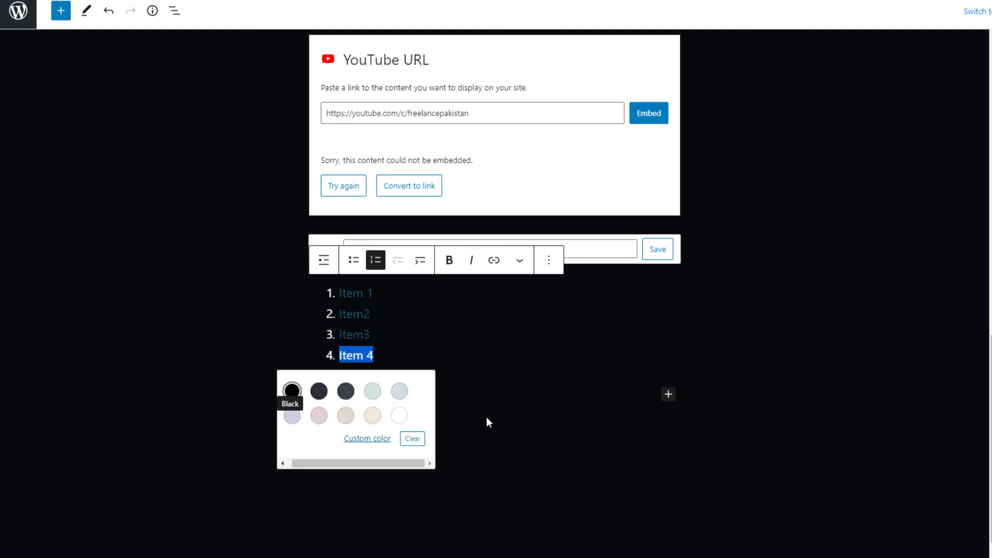
{"action": "left_click", "coordinate": [364, 439]}
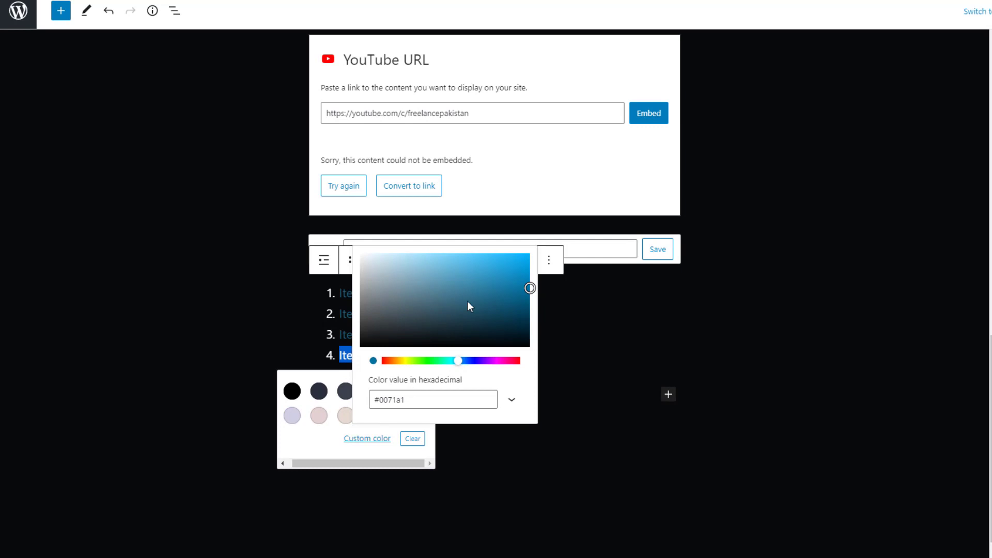
{"action": "left_click", "coordinate": [484, 361]}
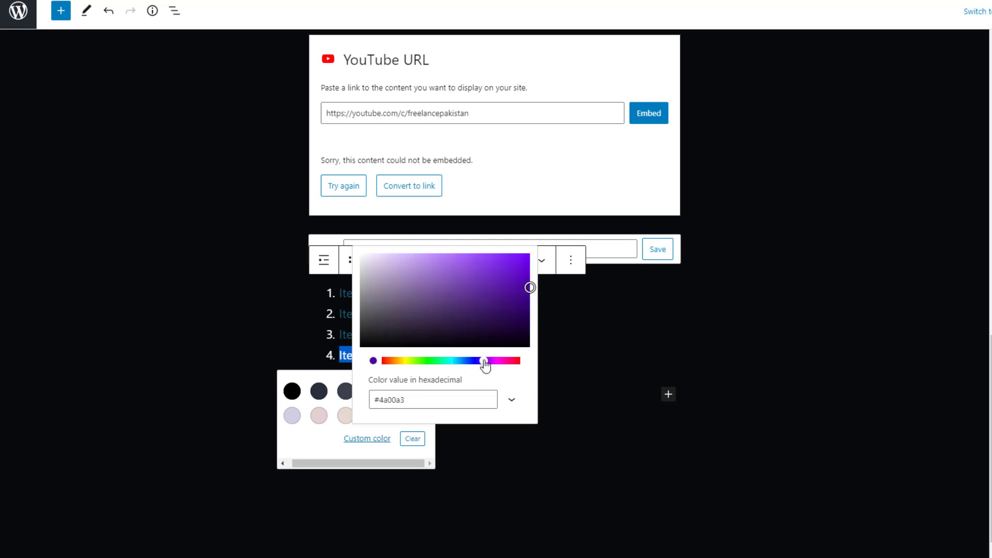
{"action": "left_click", "coordinate": [405, 361]}
{"action": "left_click", "coordinate": [489, 292]}
{"action": "left_click_drag", "start_coordinate": [490, 292], "coordinate": [530, 253]}
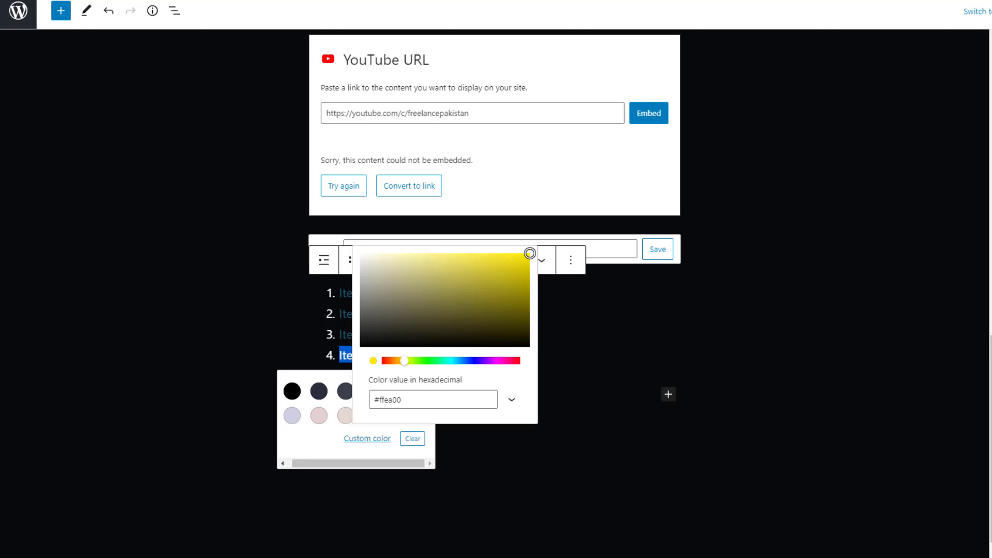
{"action": "left_click", "coordinate": [371, 334]}
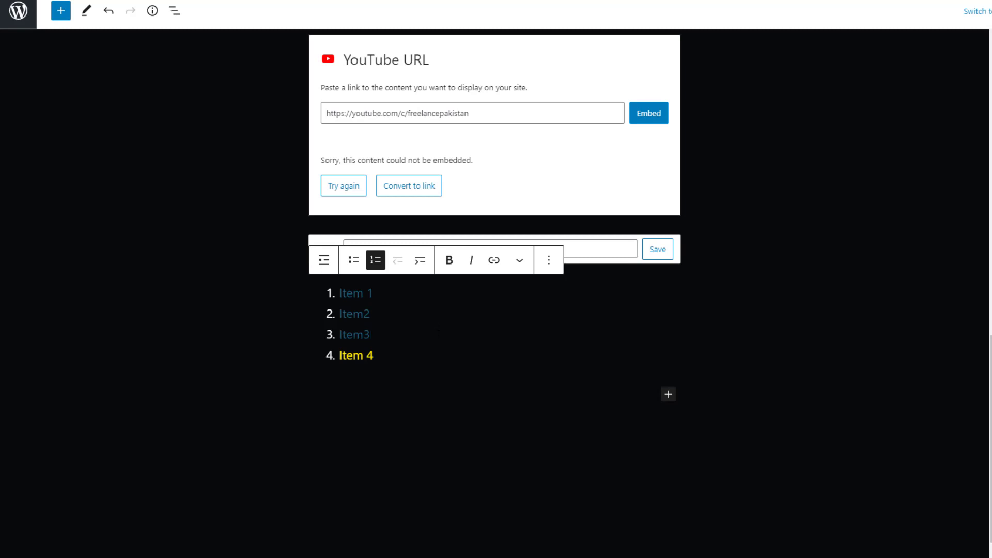
Review the block types the list can be transformed to and the page's block structure in the list view
{"action": "left_click", "coordinate": [324, 266]}
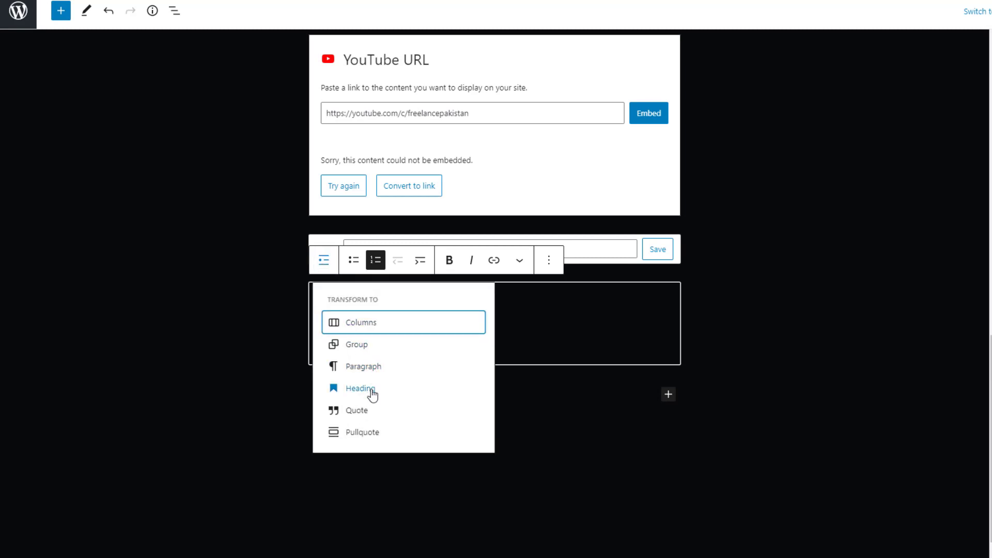
{"action": "left_click", "coordinate": [727, 277]}
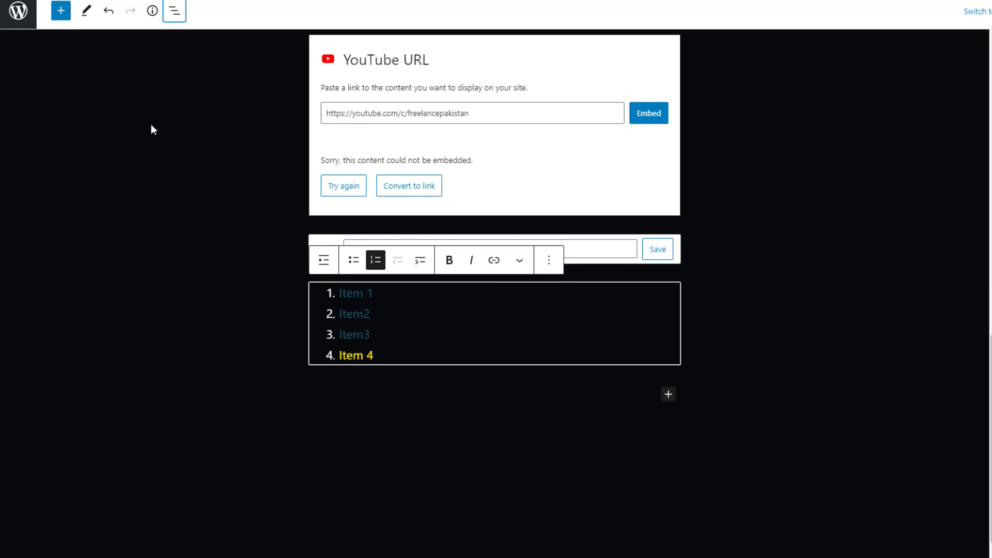
{"action": "left_click", "coordinate": [175, 13]}
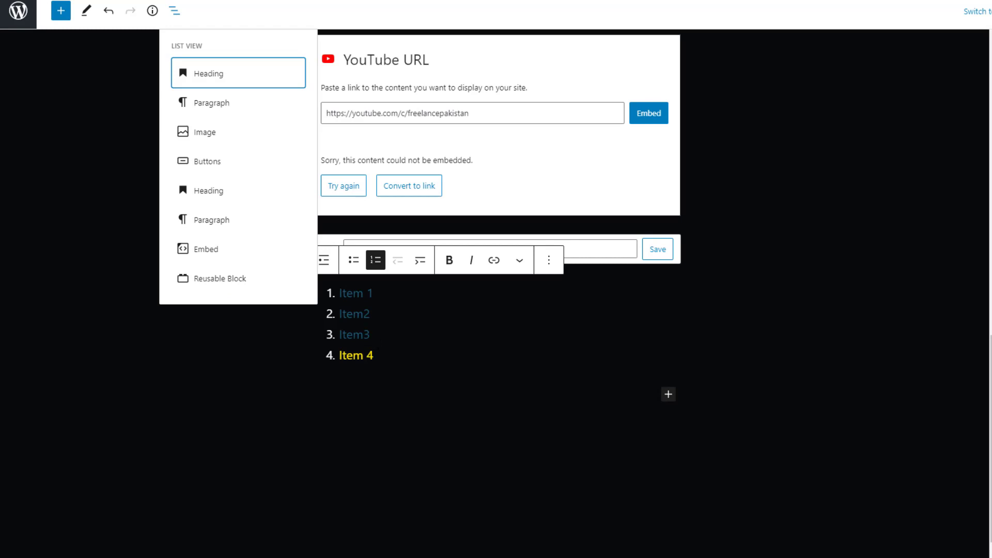
Insert a Code block below the numbered list with the text "THis is my first code block"
{"action": "left_click", "coordinate": [60, 11]}
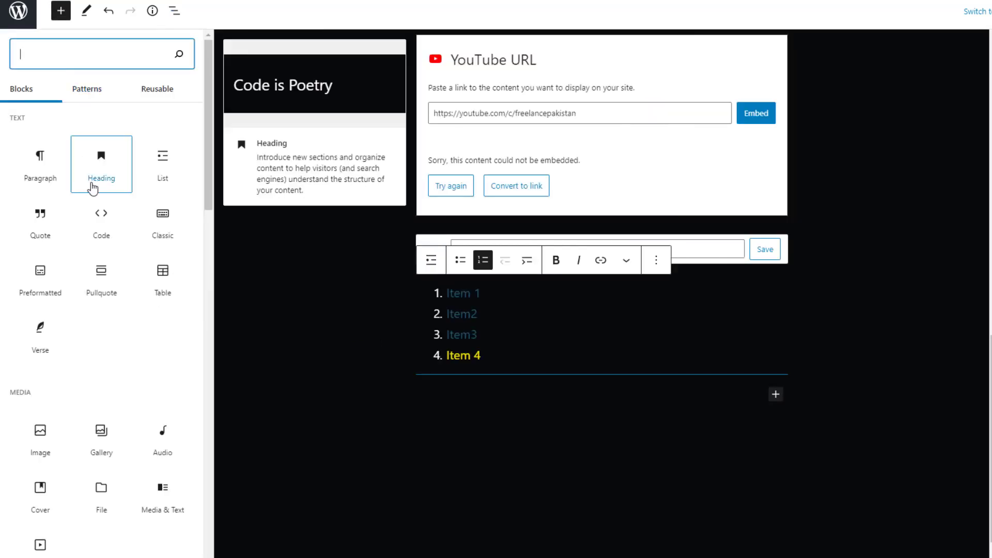
{"action": "left_click", "coordinate": [103, 226]}
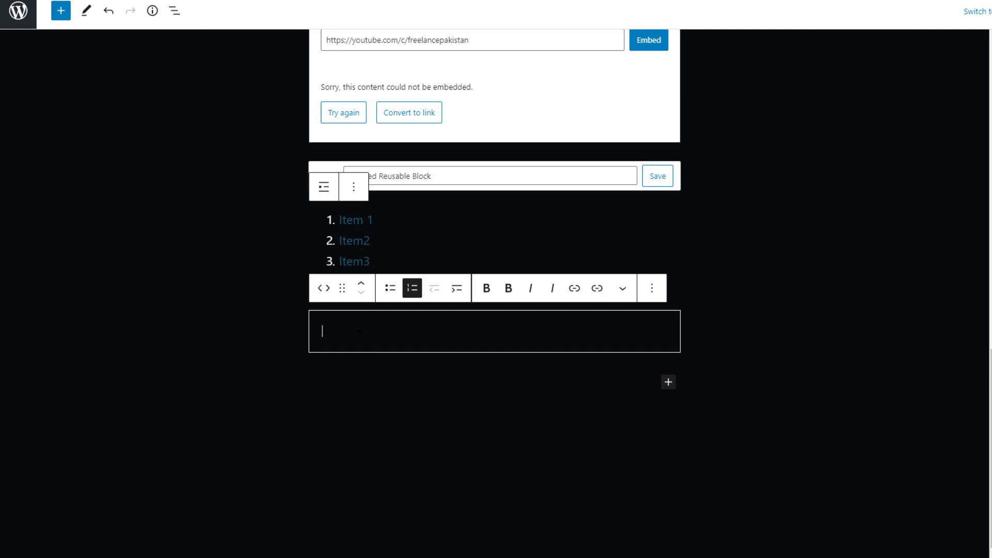
{"action": "type", "text": "THis is"}
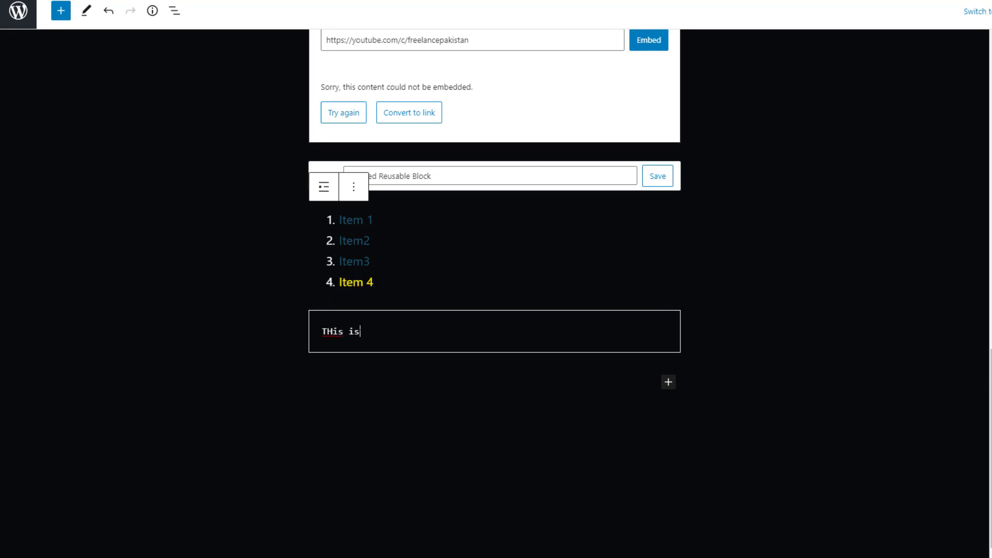
{"action": "type", "text": " my first code block"}
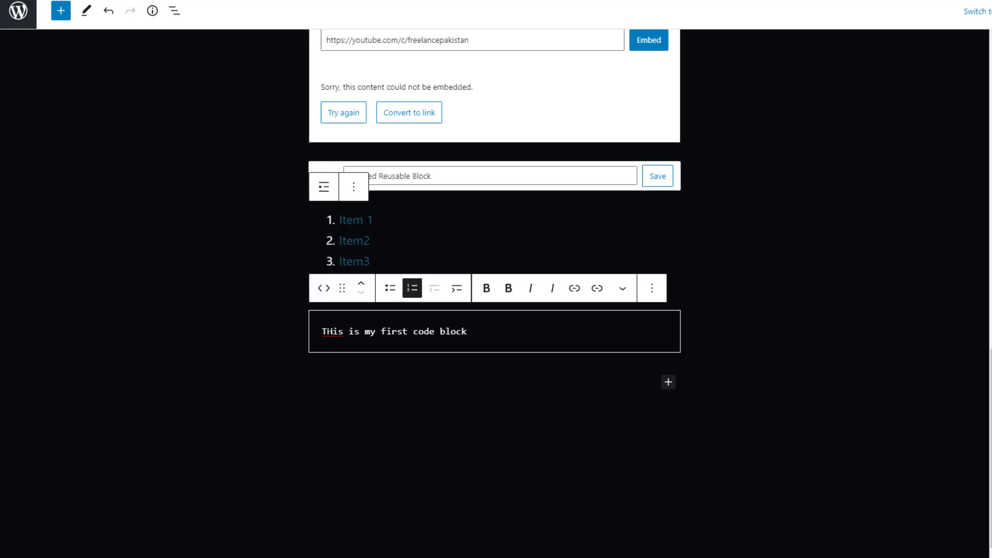
Correct "THis" to "This" in the code block and save the page
{"action": "left_click", "coordinate": [328, 331]}
{"action": "key", "text": "Delete"}
{"action": "type", "text": "h"}
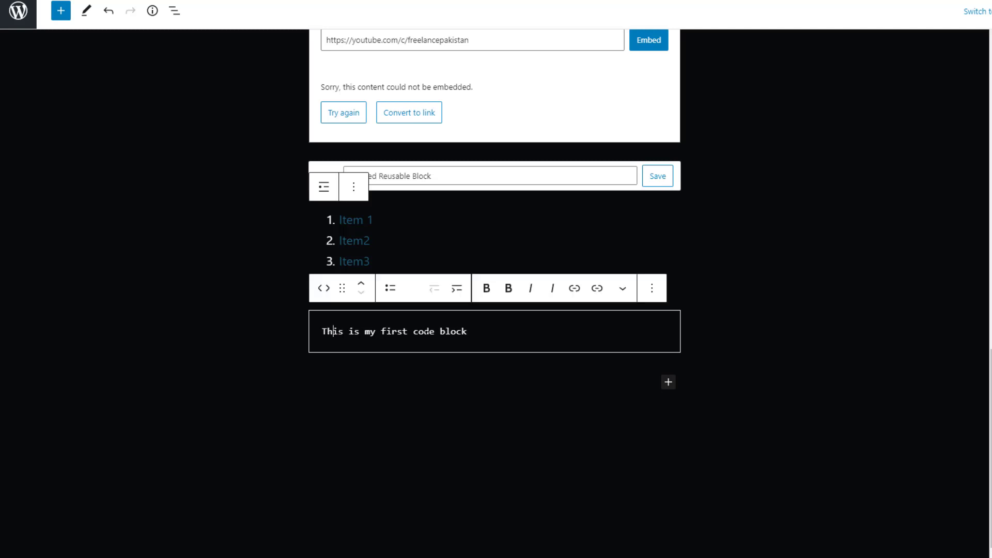
{"action": "key", "text": "ctrl+s"}
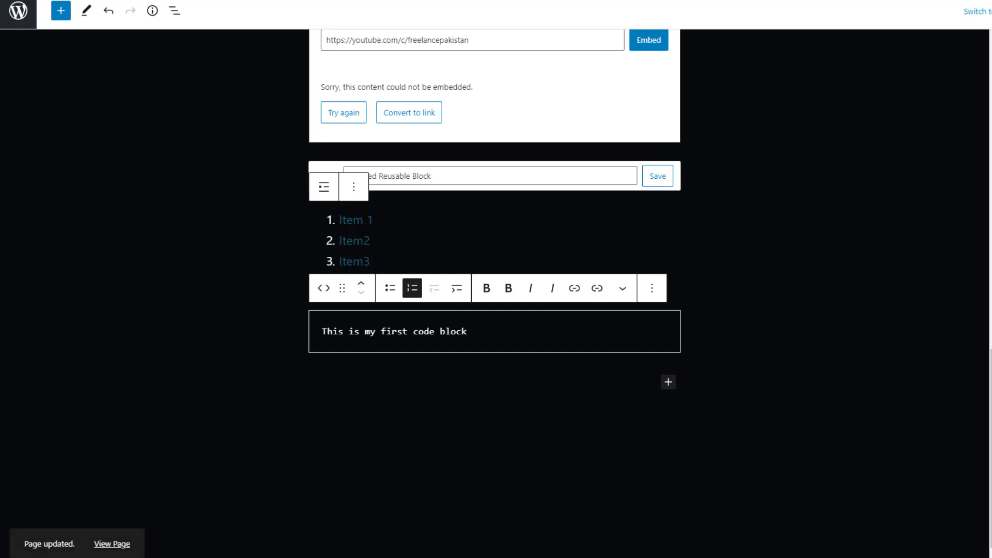
Open the published Welcome page in a separate browser tab and examine how its list and code block are rendered
{"action": "right_click", "coordinate": [120, 544]}
{"action": "left_click", "coordinate": [179, 376]}
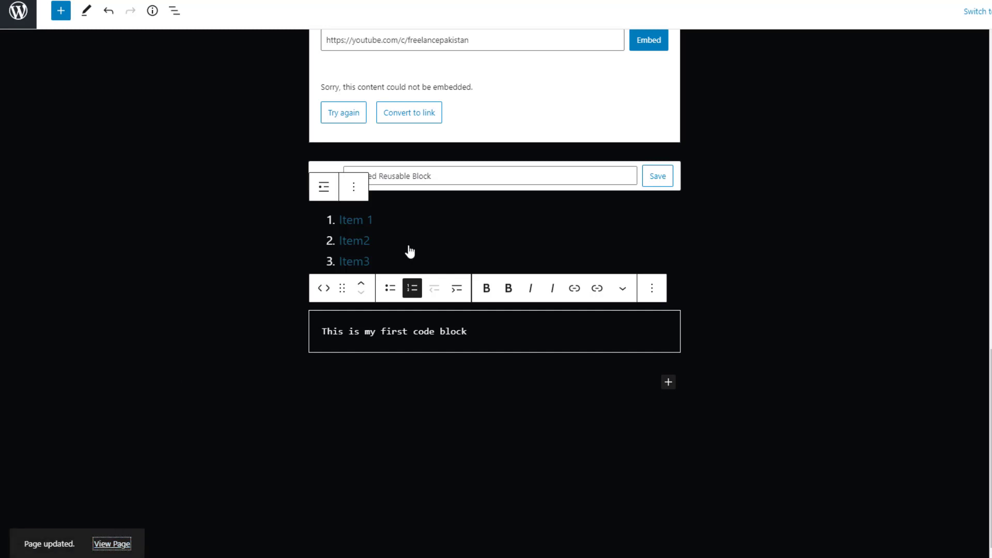
{"action": "left_click", "coordinate": [675, 0]}
{"action": "scroll", "coordinate": [582, 306], "scroll_direction": "down", "scroll_amount": 10}
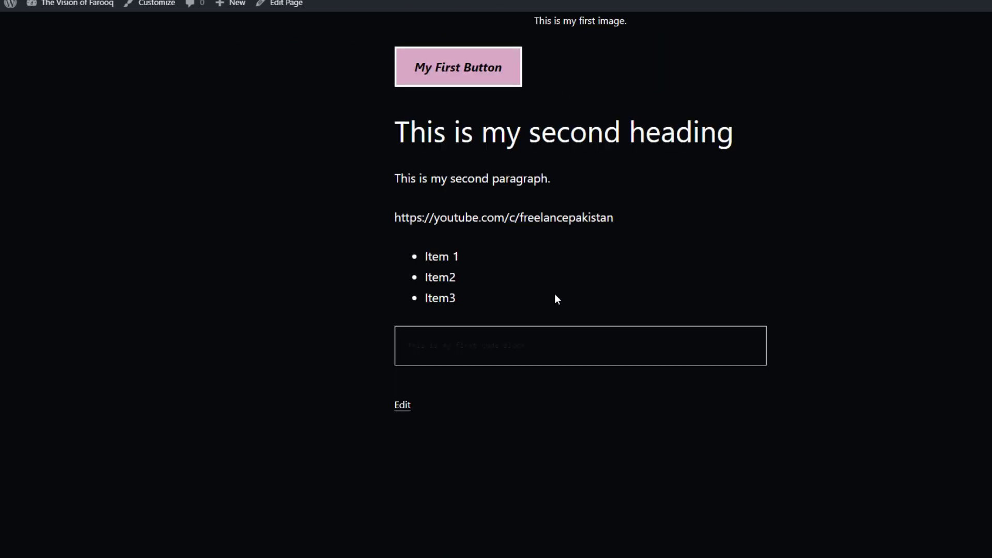
{"action": "left_click_drag", "start_coordinate": [427, 319], "coordinate": [529, 319]}
{"action": "left_click", "coordinate": [529, 319]}
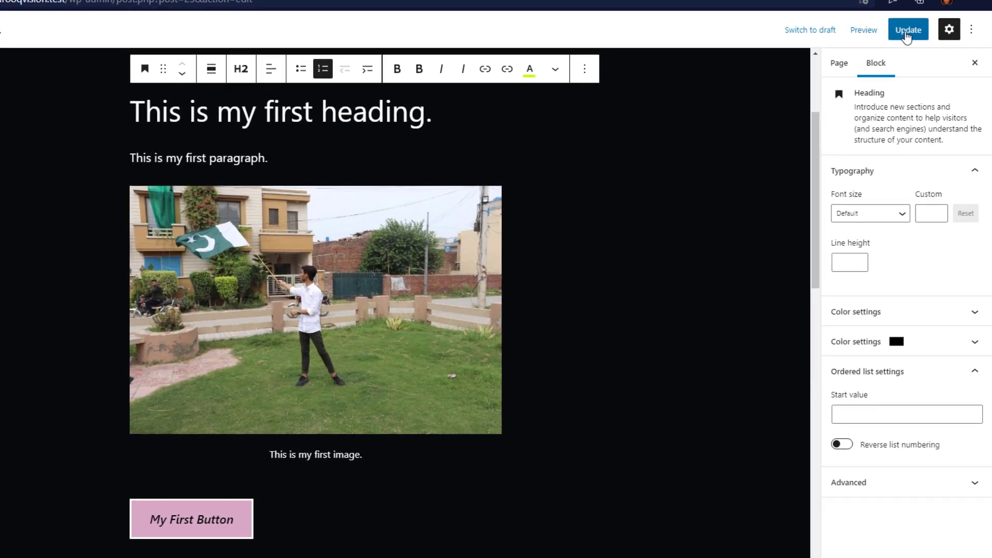
Hide the editor's settings sidebar and show it again
{"action": "left_click", "coordinate": [947, 31]}
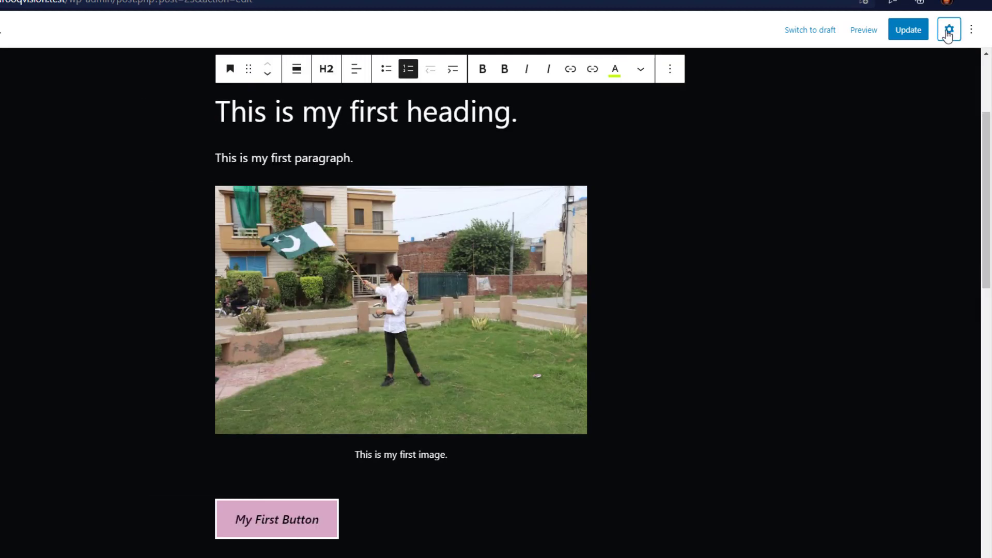
{"action": "left_click", "coordinate": [948, 32]}
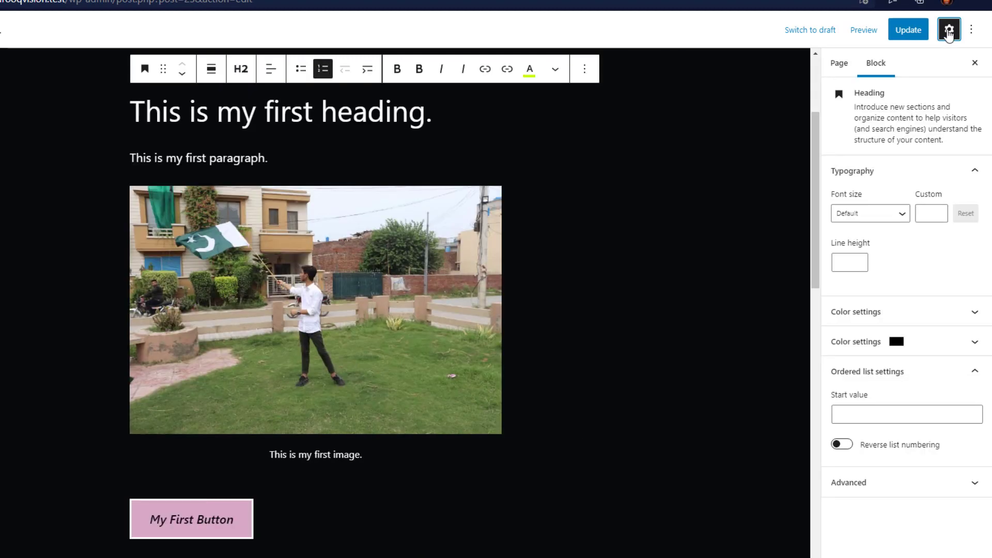
{"action": "left_click", "coordinate": [966, 32]}
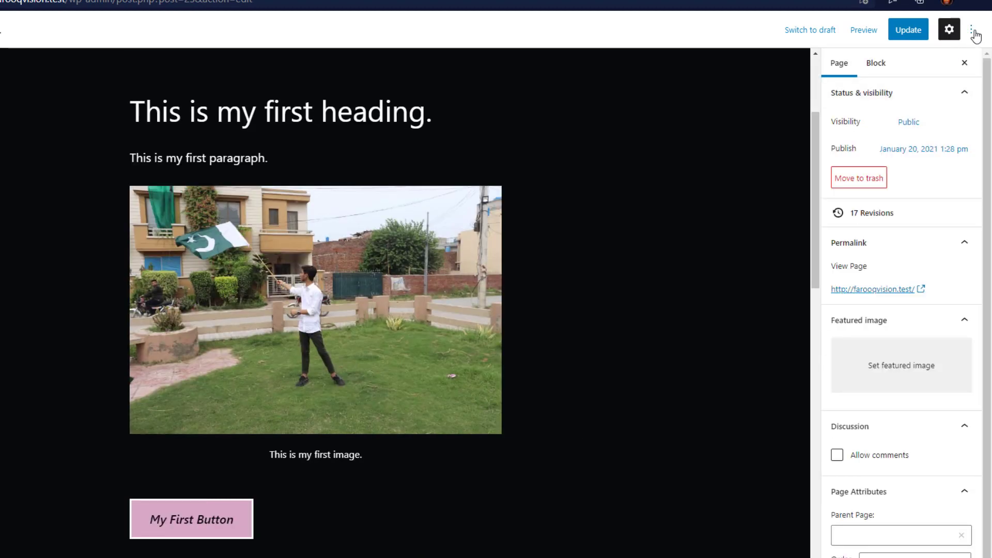
Set the editor view to use the top toolbar without fullscreen mode, trying Spotlight mode on and off
{"action": "left_click", "coordinate": [972, 32]}
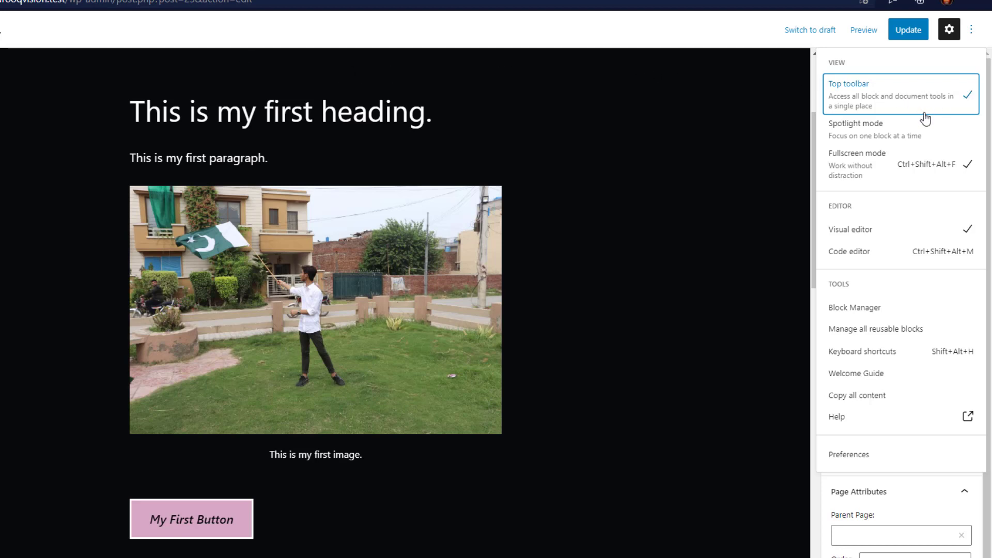
{"action": "left_click", "coordinate": [887, 138]}
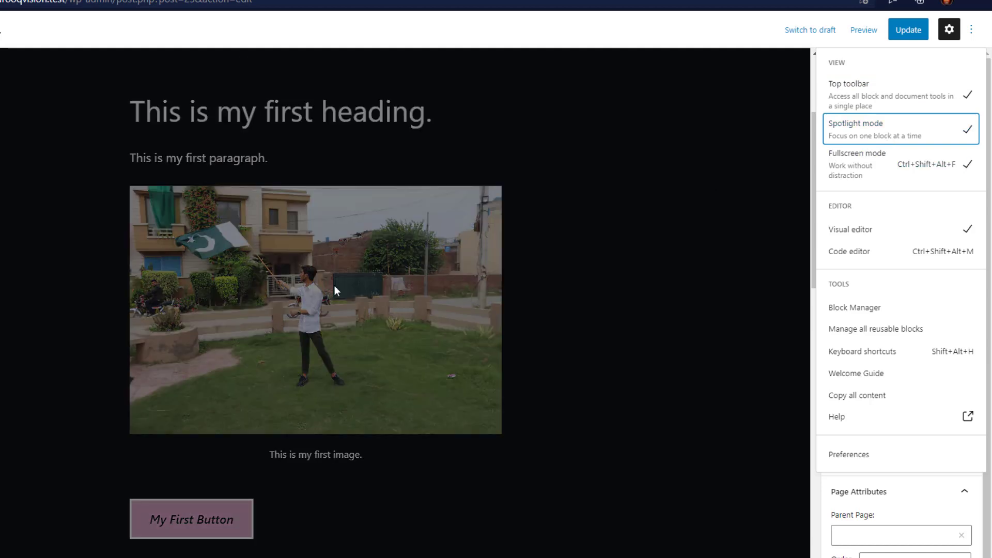
{"action": "left_click", "coordinate": [872, 163]}
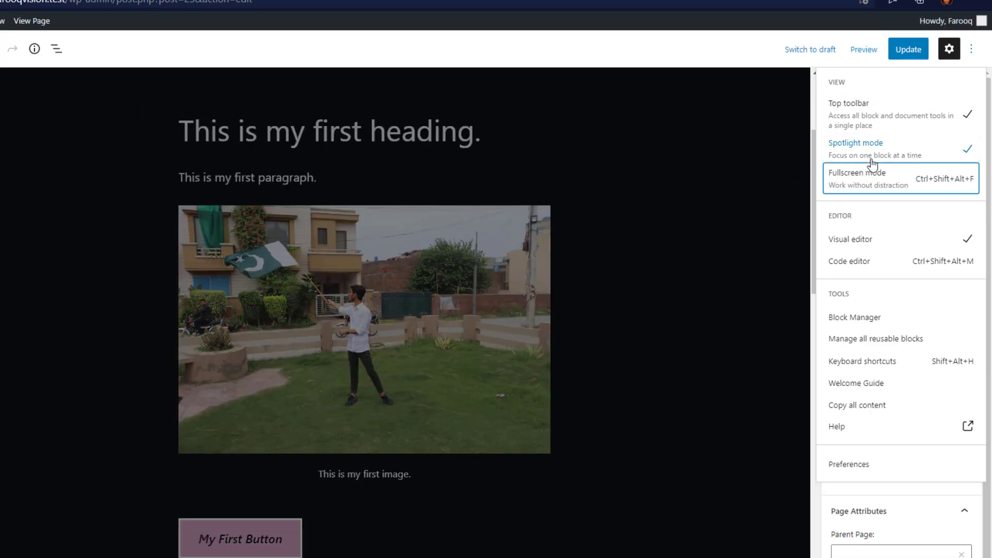
{"action": "left_click", "coordinate": [873, 135]}
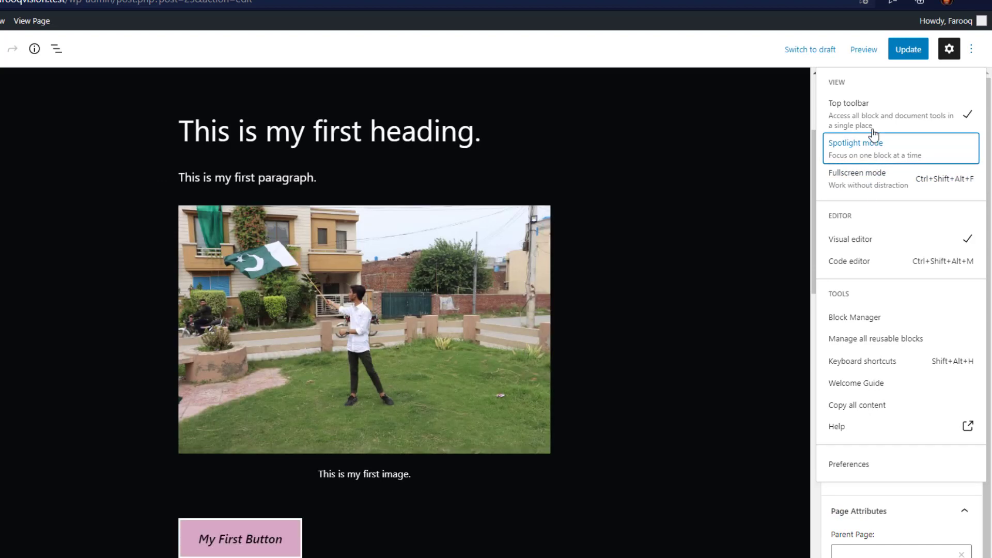
{"action": "left_click", "coordinate": [869, 117]}
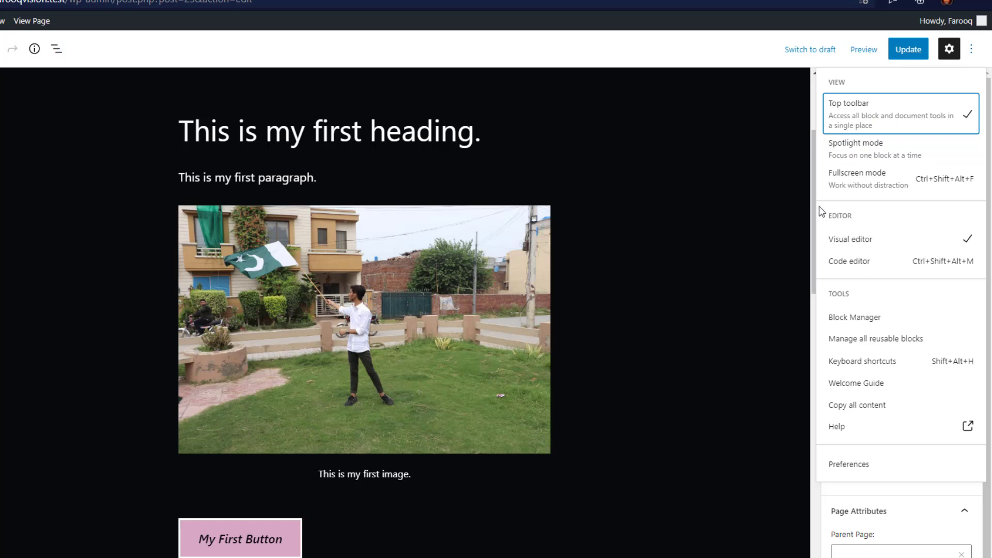
Switch to the code editor, examine the page's block markup, and return to the visual editor
{"action": "left_click", "coordinate": [860, 262]}
{"action": "scroll", "coordinate": [365, 261], "scroll_direction": "down", "scroll_amount": 10}
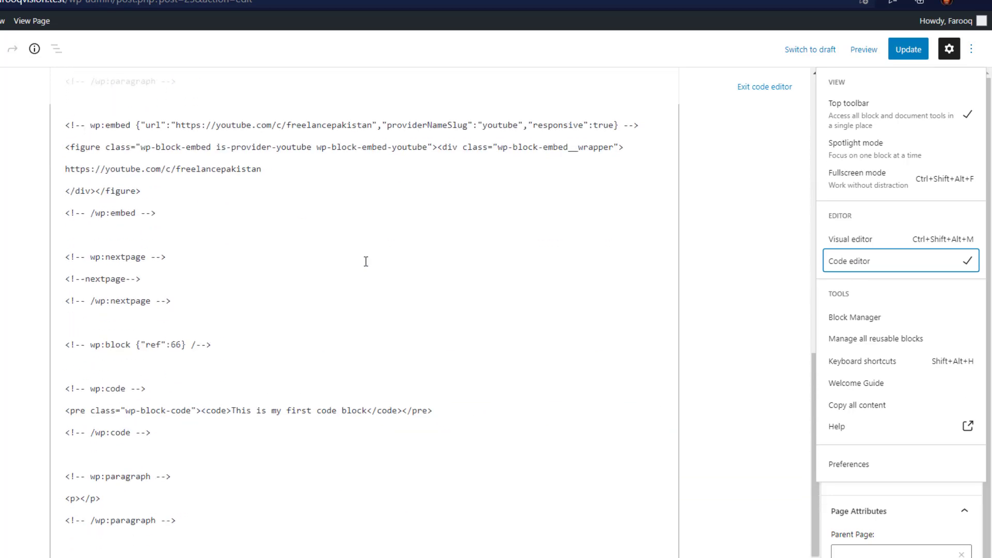
{"action": "scroll", "coordinate": [366, 261], "scroll_direction": "up", "scroll_amount": 8}
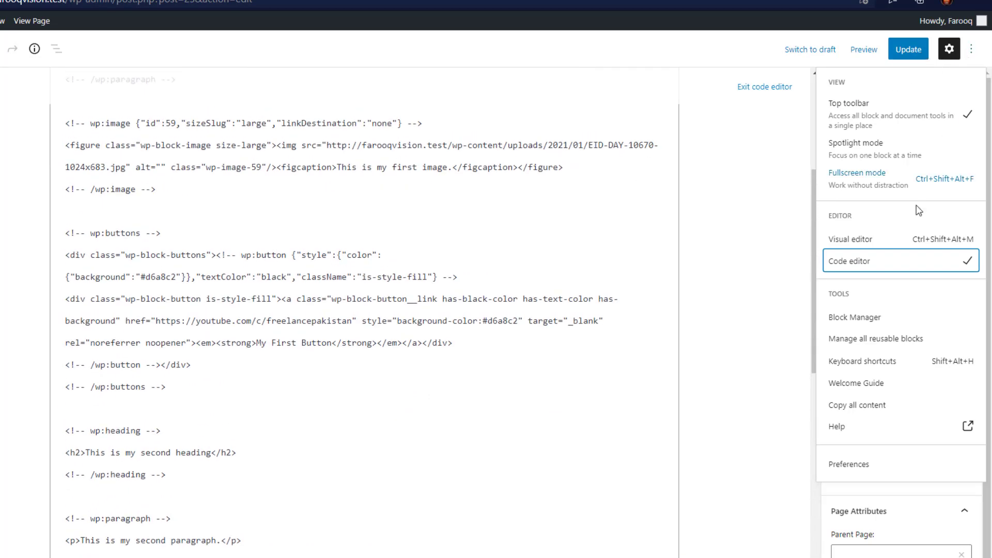
{"action": "left_click", "coordinate": [861, 244]}
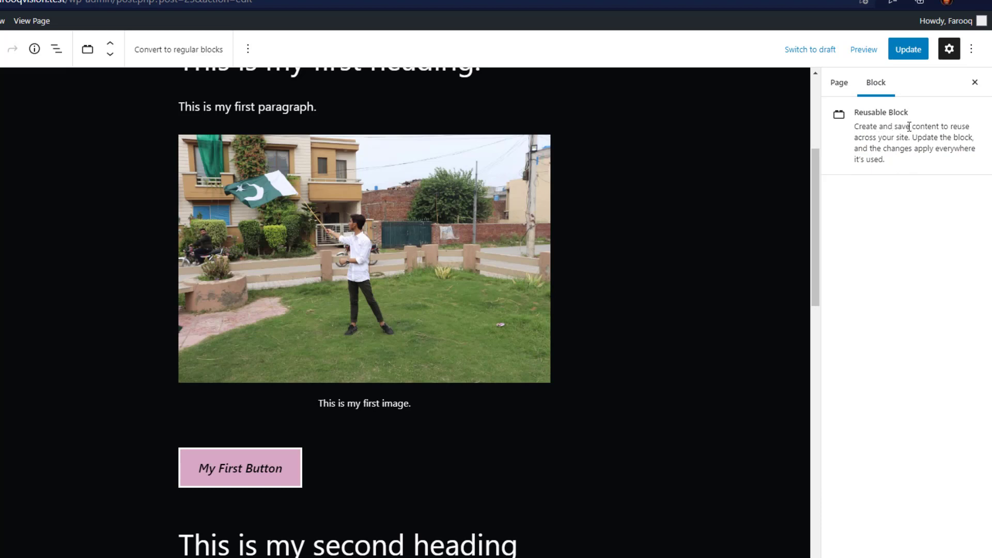
Open the Block Manager and examine its Text, Media, Design, Widgets and Embeds block lists
{"action": "left_click", "coordinate": [972, 51]}
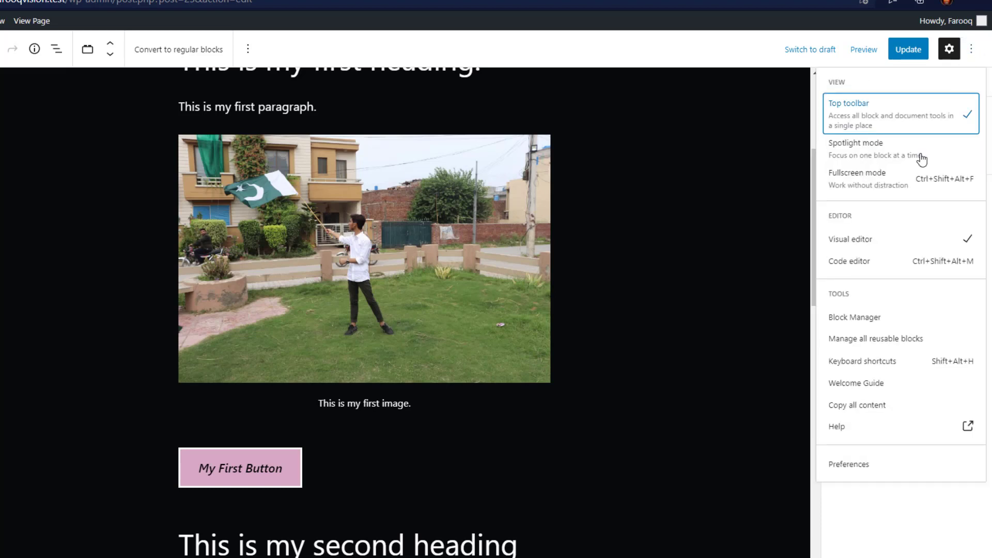
{"action": "left_click", "coordinate": [854, 318]}
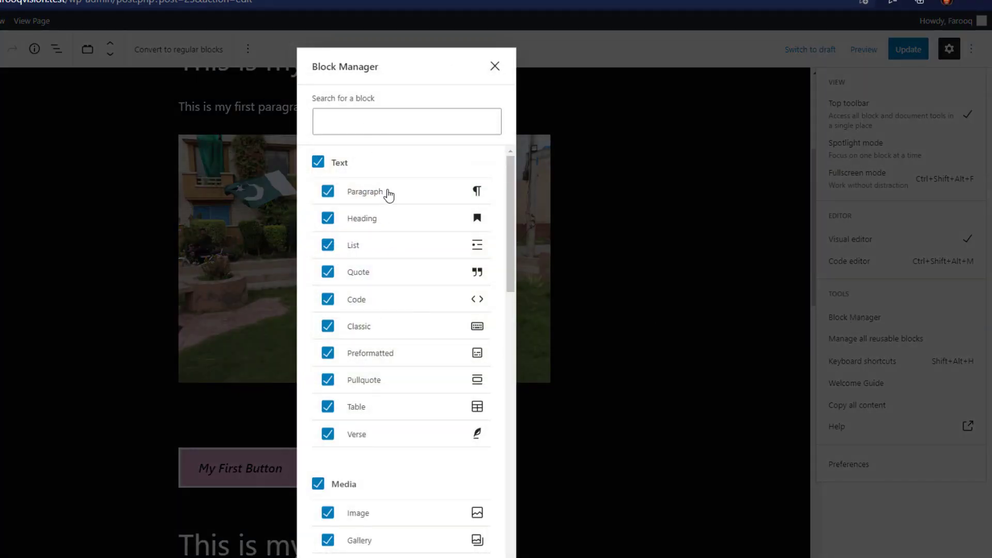
{"action": "scroll", "coordinate": [370, 252], "scroll_direction": "down", "scroll_amount": 1}
{"action": "scroll", "coordinate": [370, 252], "scroll_direction": "down", "scroll_amount": 6}
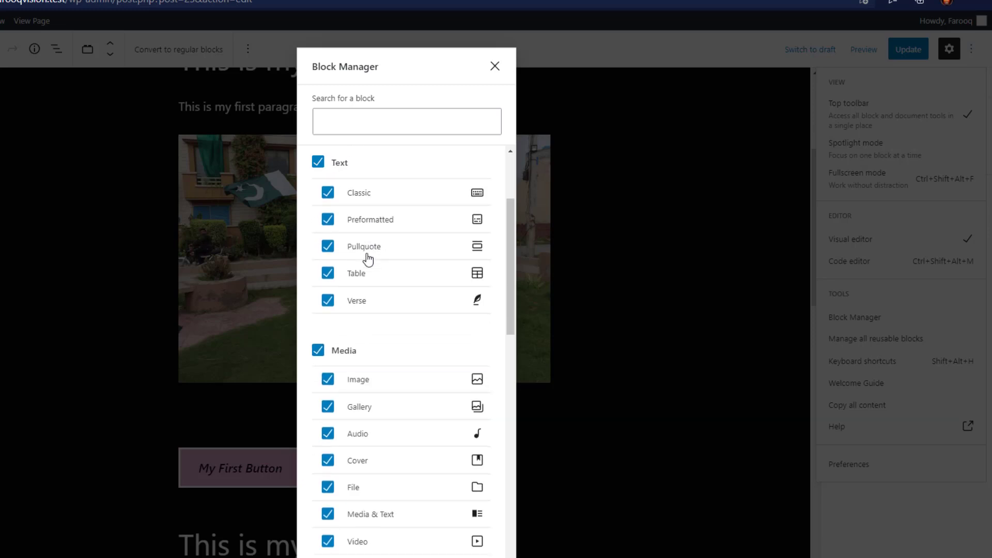
{"action": "scroll", "coordinate": [368, 342], "scroll_direction": "down", "scroll_amount": 2}
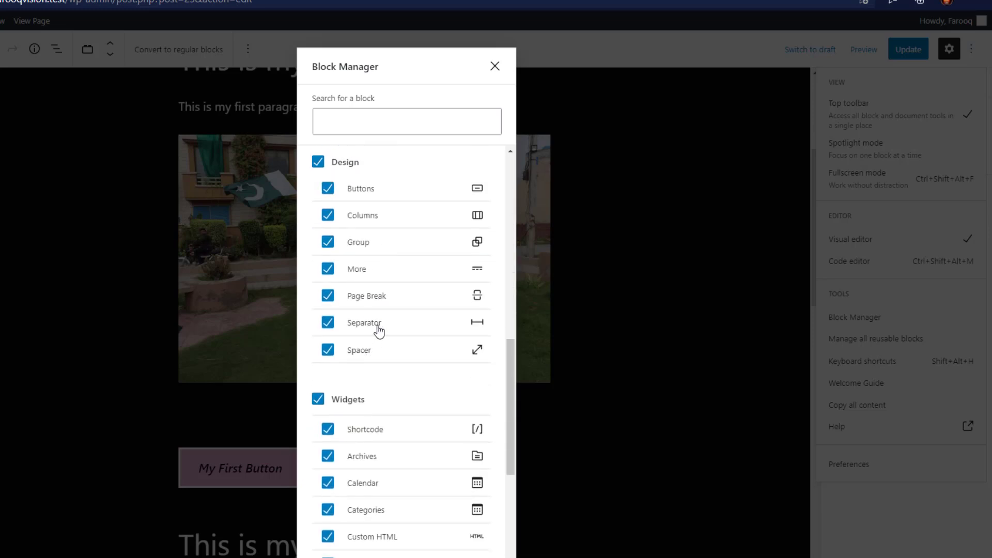
{"action": "scroll", "coordinate": [363, 416], "scroll_direction": "down", "scroll_amount": 5}
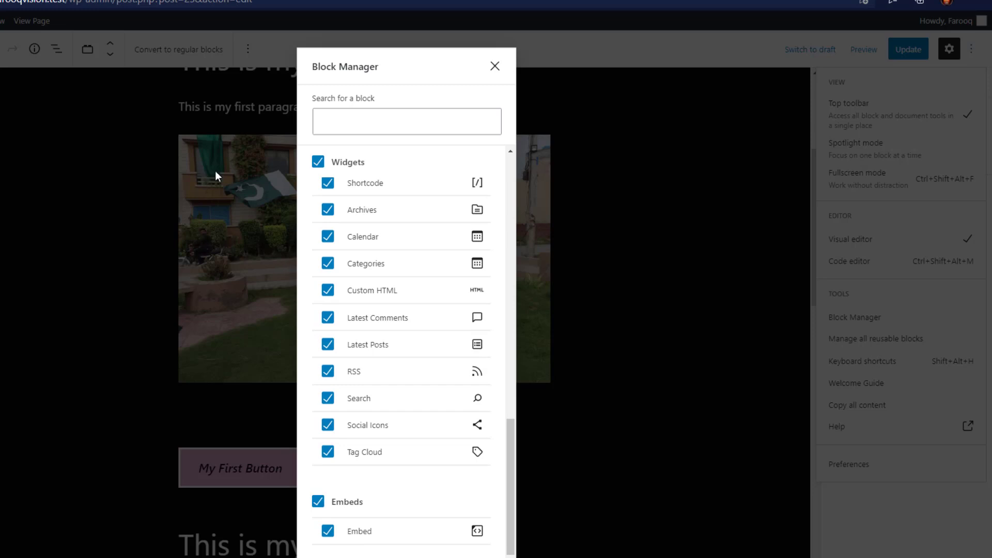
Disable the Categories widget block in the Block Manager, enable it again and close the manager
{"action": "left_click", "coordinate": [328, 264]}
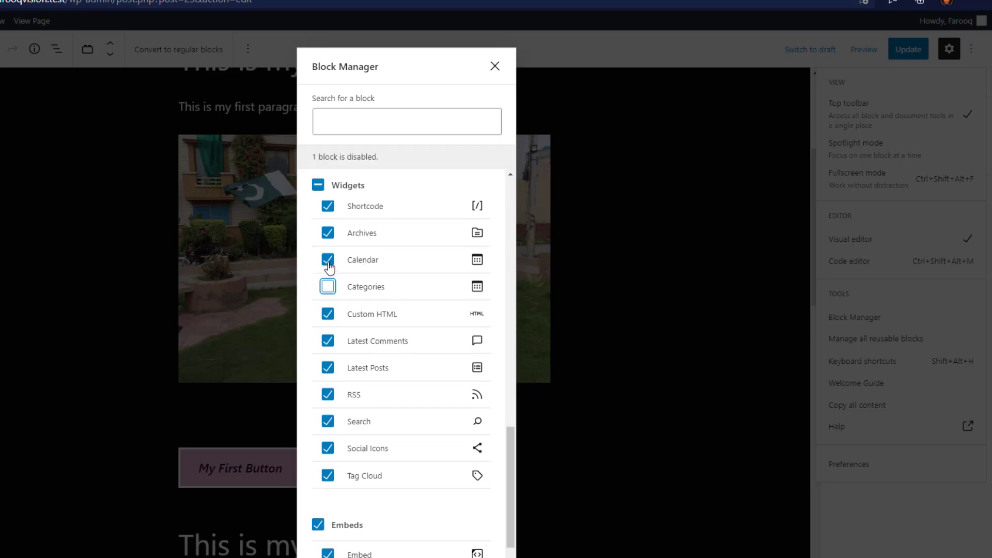
{"action": "left_click", "coordinate": [327, 287]}
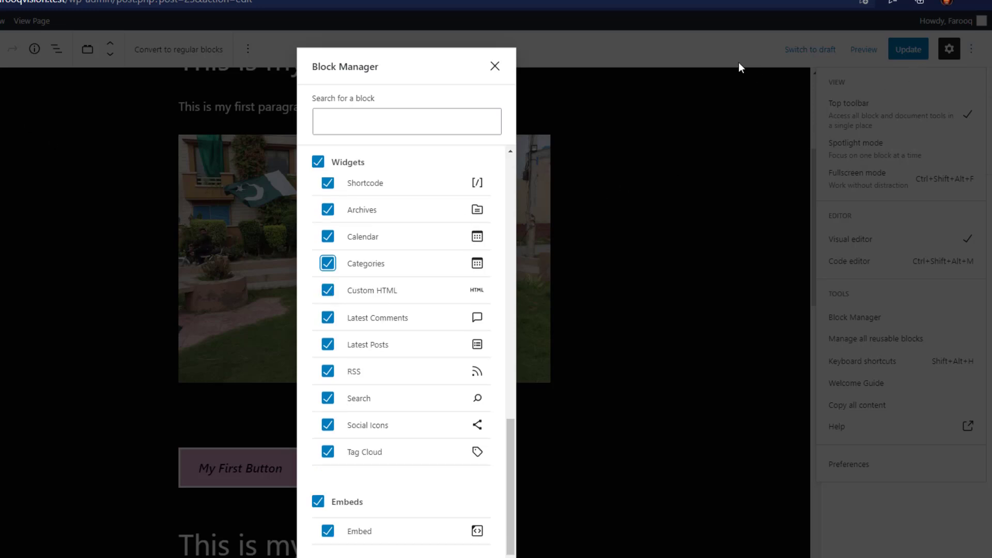
{"action": "left_click", "coordinate": [495, 67]}
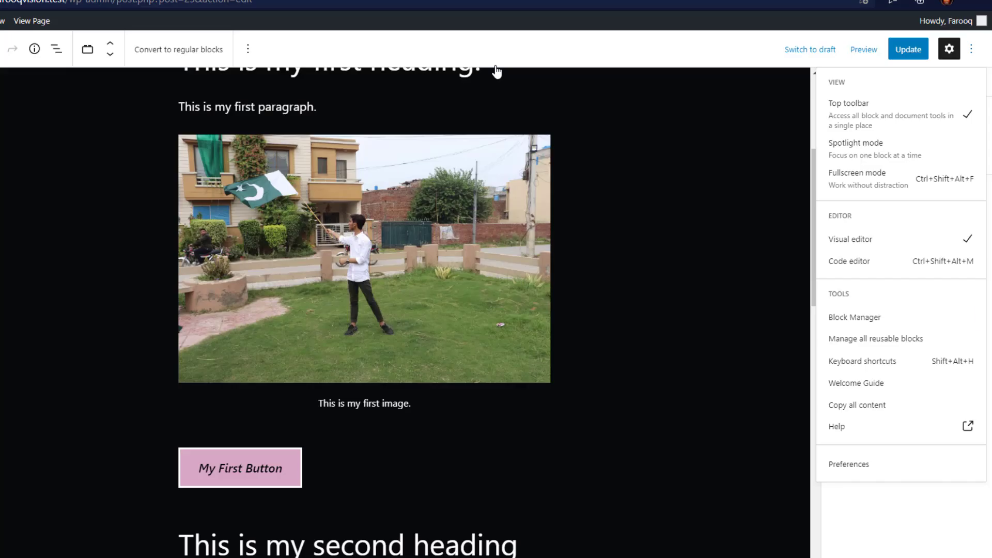
Open the management list of all reusable blocks, leaving the page editor without saving
{"action": "left_click", "coordinate": [972, 50]}
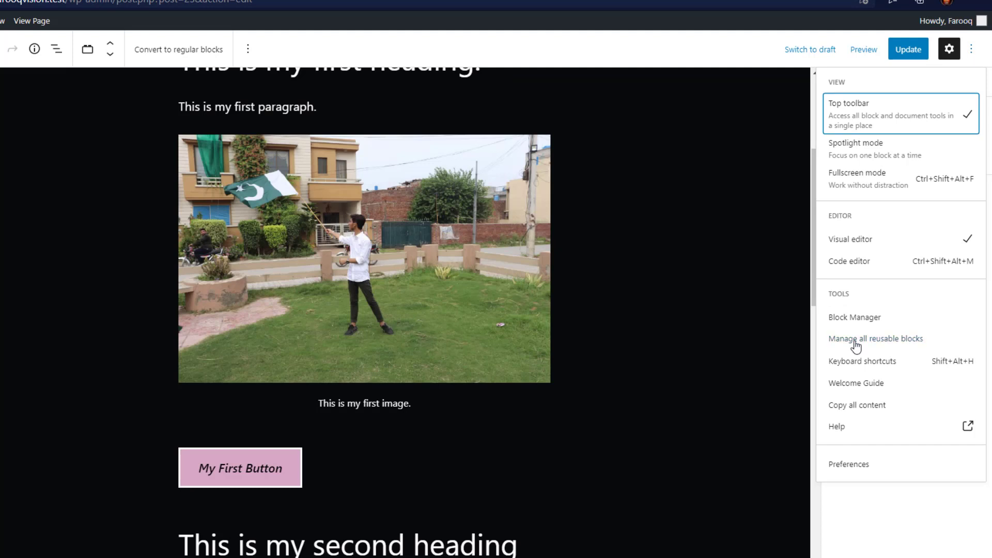
{"action": "left_click", "coordinate": [855, 339]}
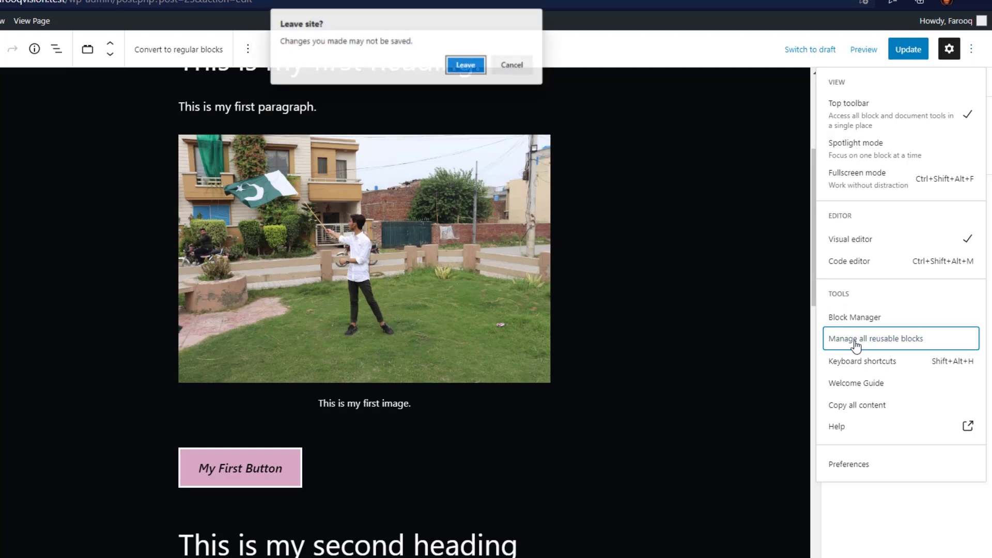
{"action": "left_click", "coordinate": [469, 69]}
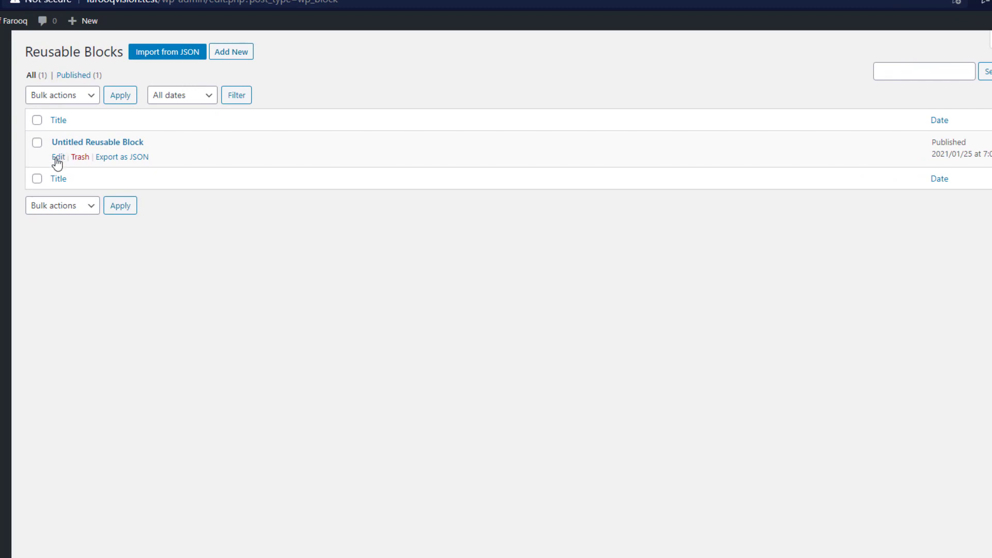
Rename the "Untitled Reusable Block" to "List Items" and save the update
{"action": "left_click", "coordinate": [56, 159]}
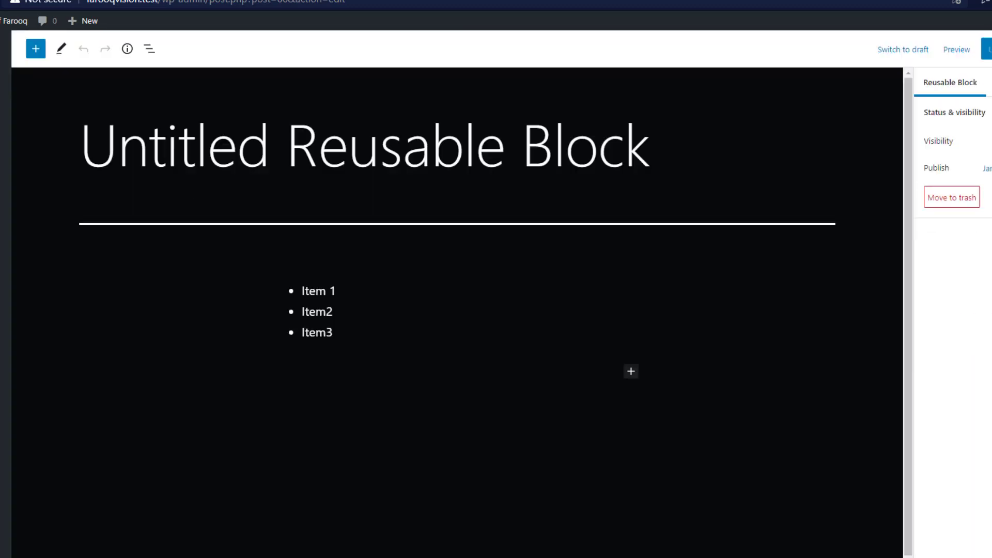
{"action": "left_click", "coordinate": [196, 152]}
{"action": "key", "text": "ctrl+a"}
{"action": "type", "text": "L"}
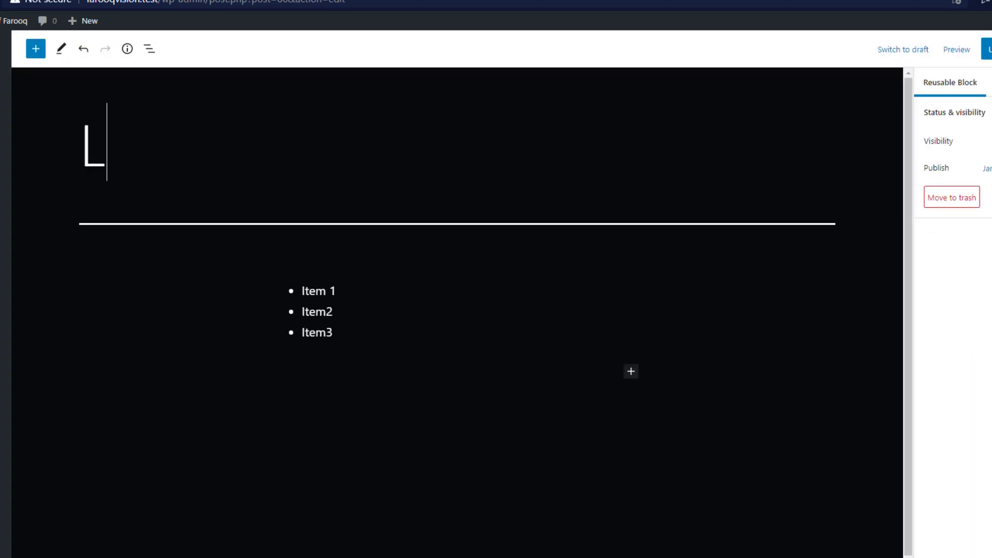
{"action": "type", "text": "ist Items"}
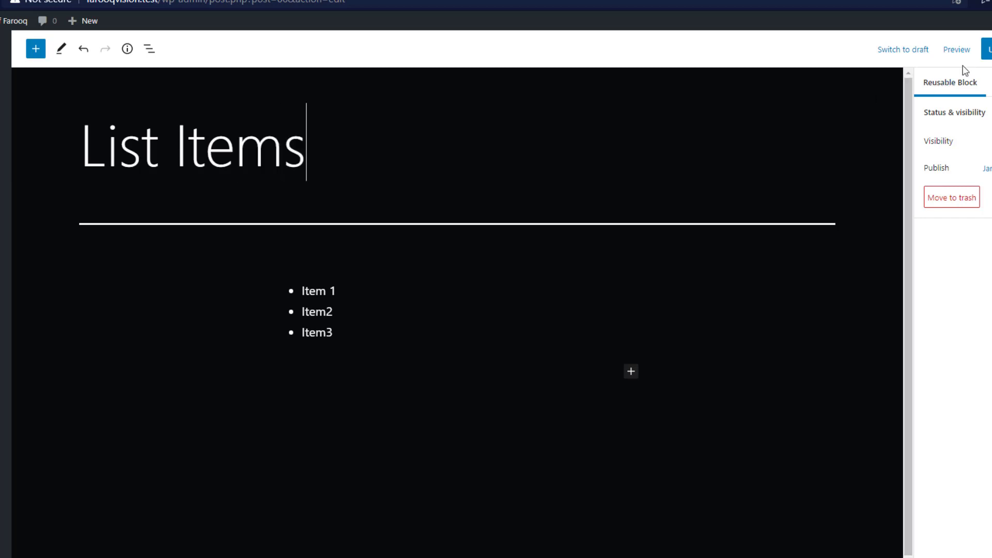
{"action": "left_click", "coordinate": [988, 51]}
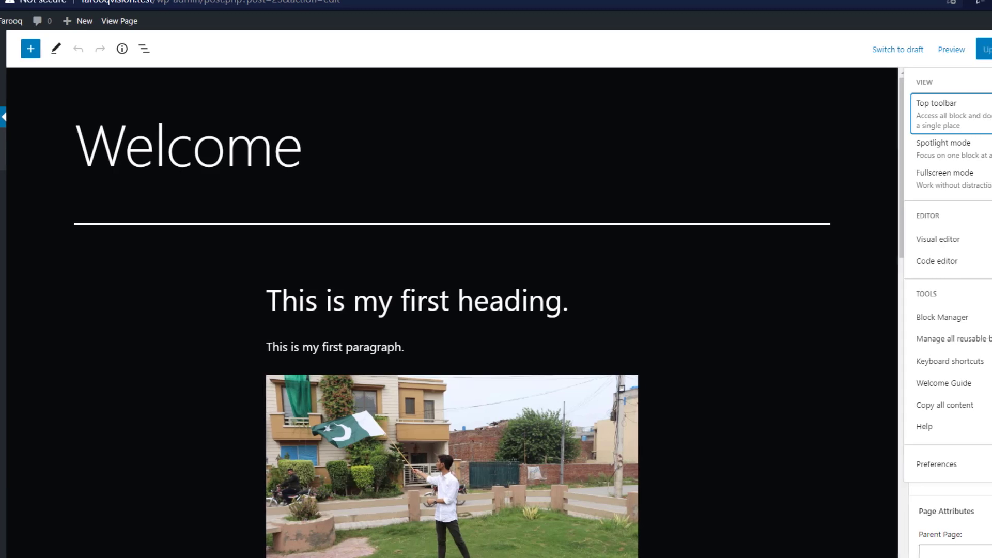
Reopen the reusable blocks list from the Welcome page and export the "List Items" block as JSON
{"action": "left_click", "coordinate": [885, 340]}
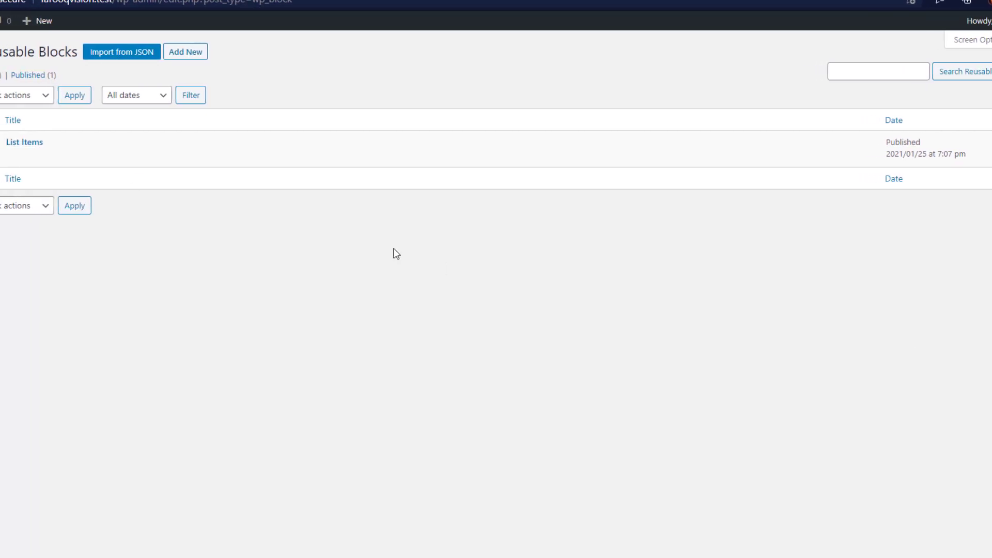
{"action": "mouse_move", "coordinate": [48, 155]}
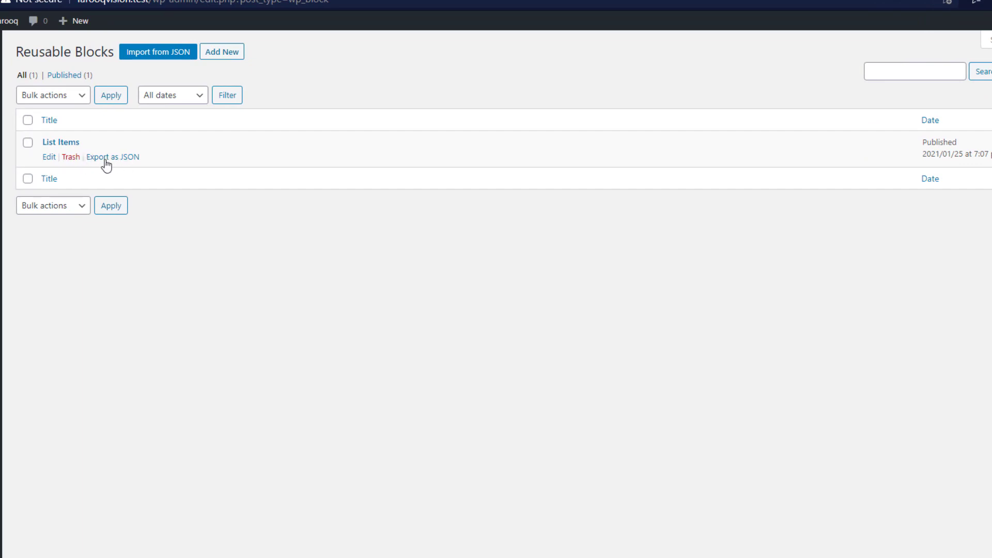
{"action": "left_click", "coordinate": [104, 160]}
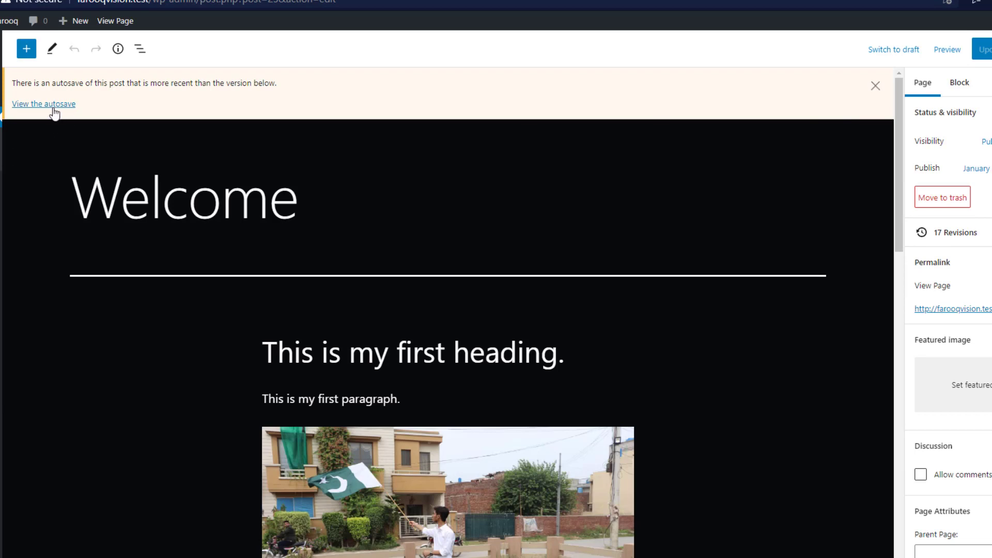
Dismiss the autosave notice on the Welcome page and open the editor's keyboard shortcuts reference
{"action": "left_click", "coordinate": [875, 86]}
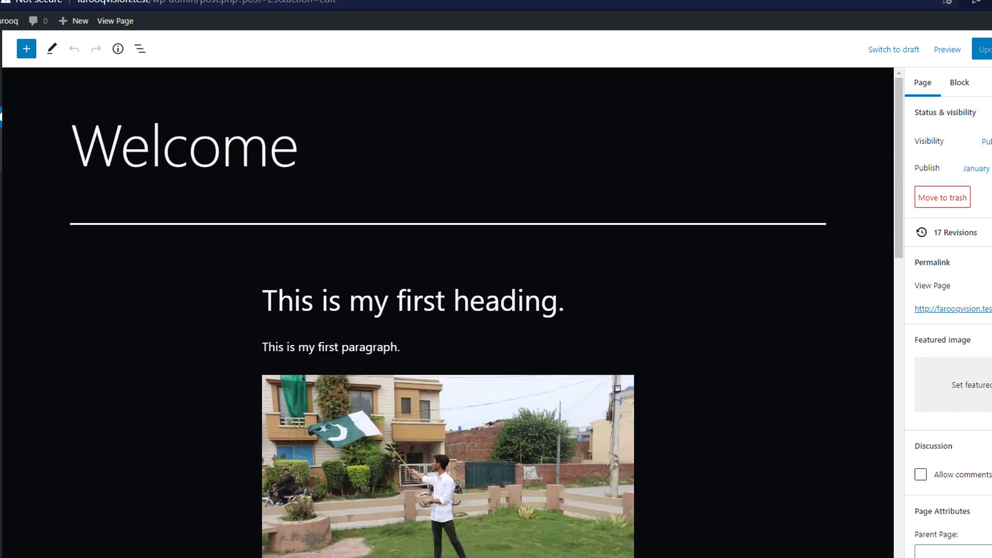
{"action": "left_click", "coordinate": [971, 48]}
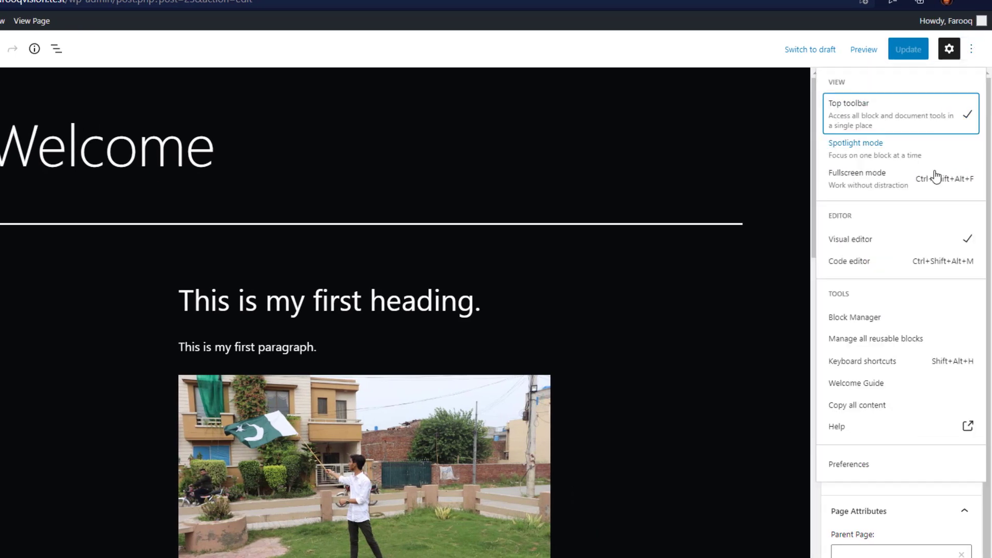
{"action": "left_click", "coordinate": [880, 366]}
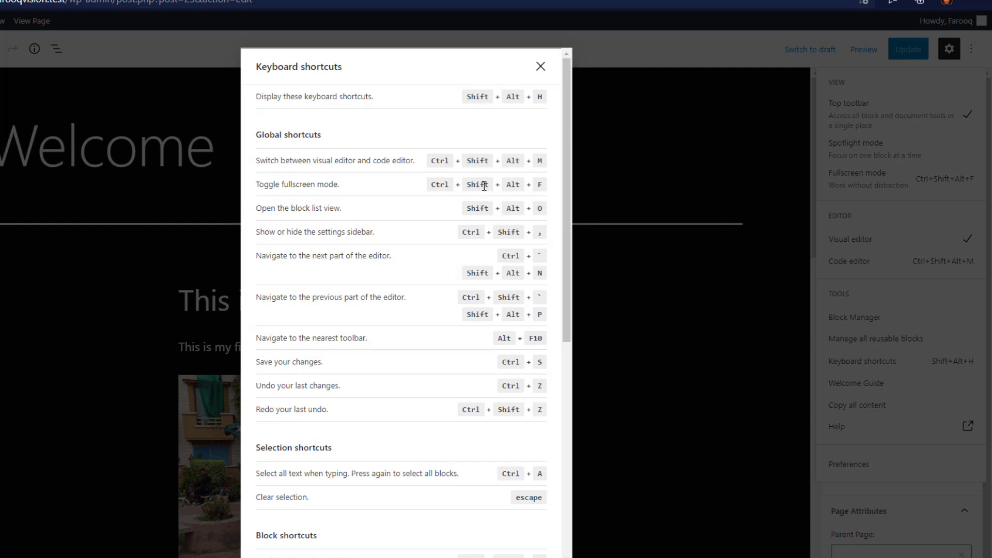
Review the global, selection, block and text formatting shortcuts, and close the shortcuts reference and options list
{"action": "scroll", "coordinate": [476, 186], "scroll_direction": "down", "scroll_amount": 8}
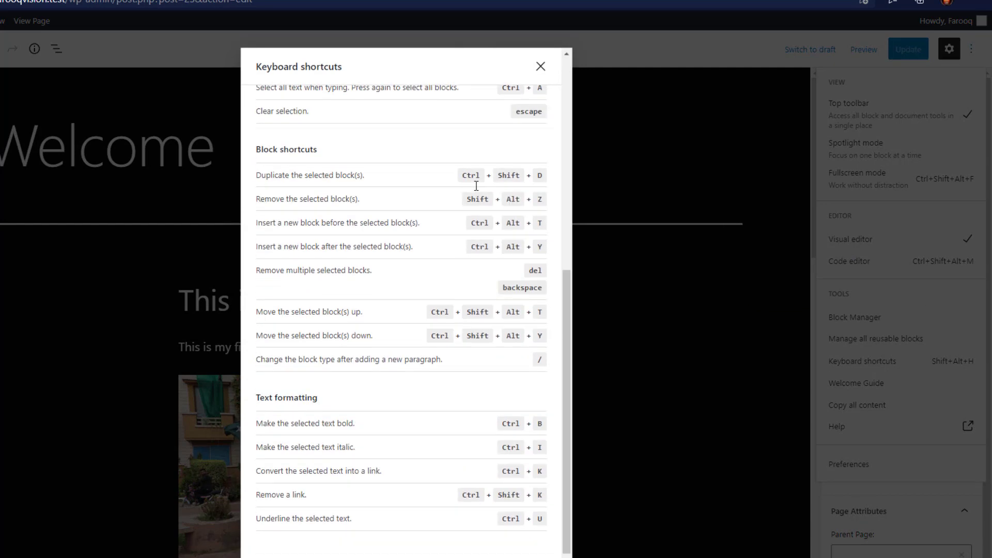
{"action": "scroll", "coordinate": [477, 190], "scroll_direction": "up", "scroll_amount": 4}
{"action": "scroll", "coordinate": [476, 190], "scroll_direction": "up", "scroll_amount": 4}
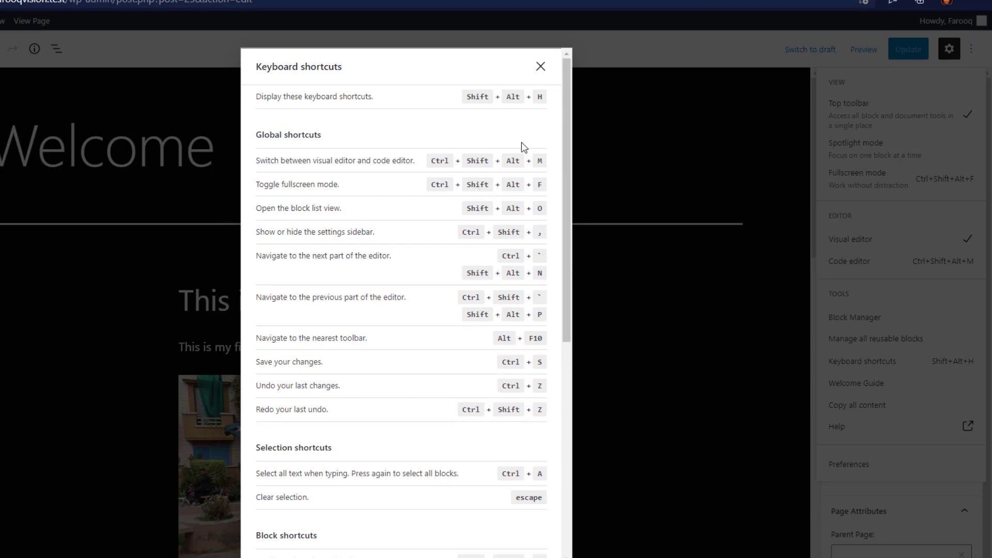
{"action": "left_click", "coordinate": [541, 68]}
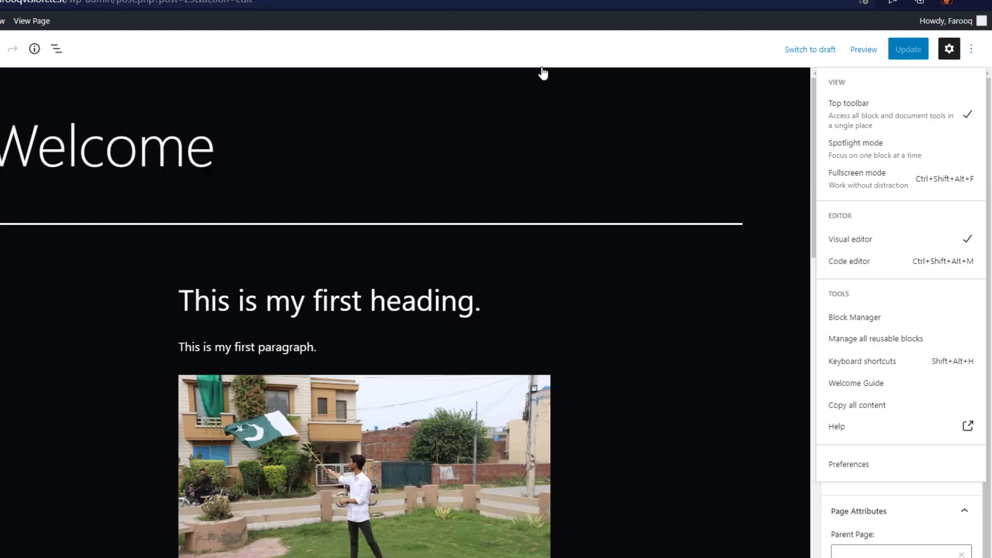
{"action": "left_click", "coordinate": [971, 49]}
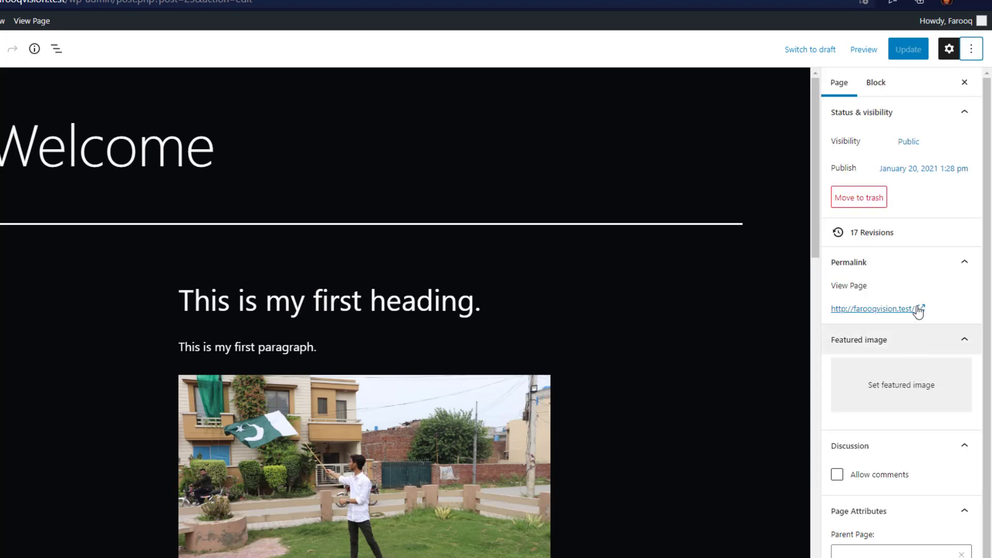
Open the editor's Welcome Guide, go through all four pages and finish it
{"action": "left_click", "coordinate": [971, 49]}
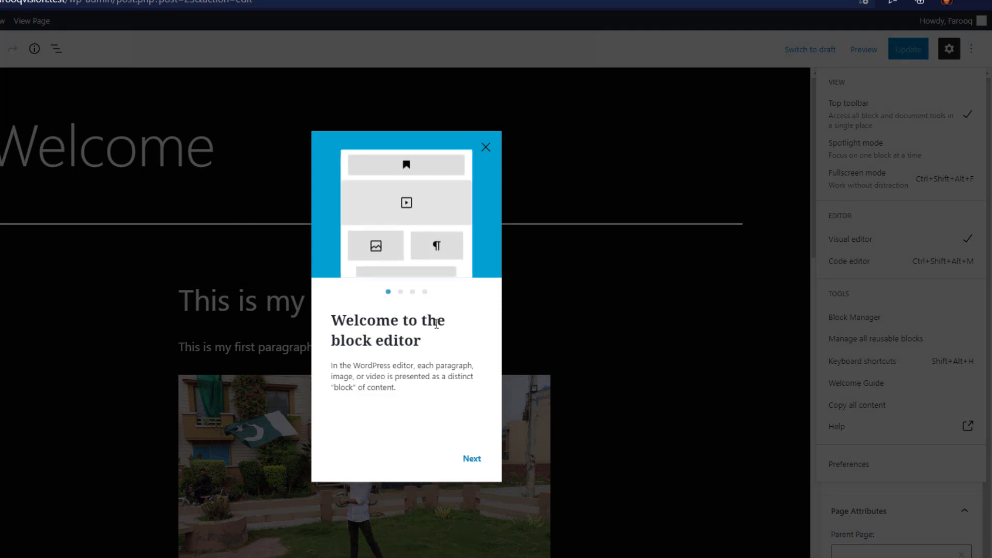
{"action": "left_click", "coordinate": [472, 461]}
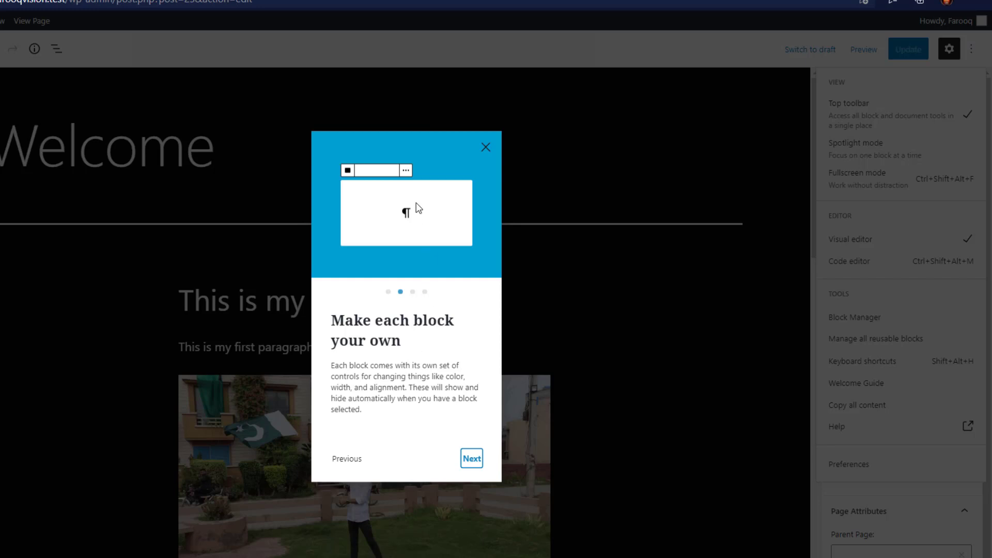
{"action": "left_click", "coordinate": [470, 458]}
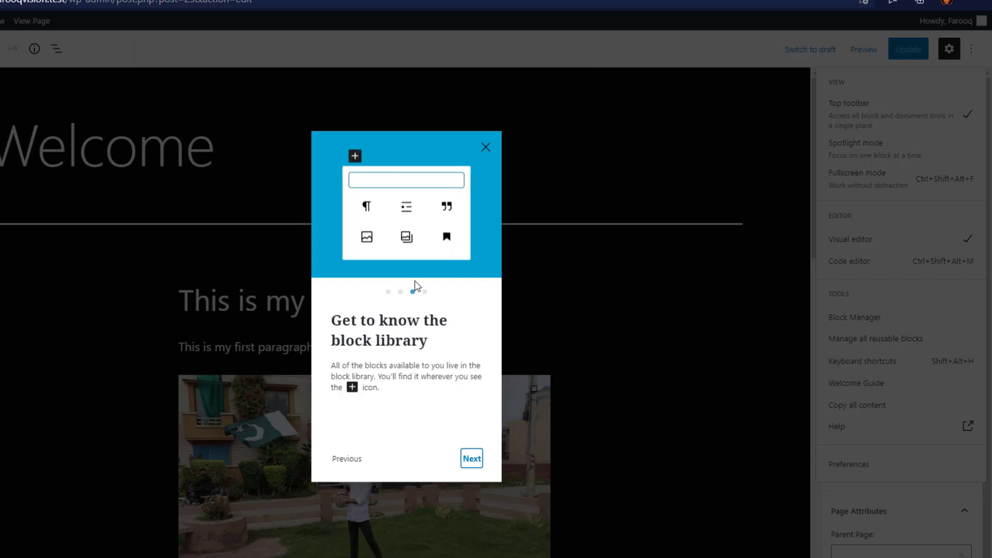
{"action": "left_click", "coordinate": [470, 461]}
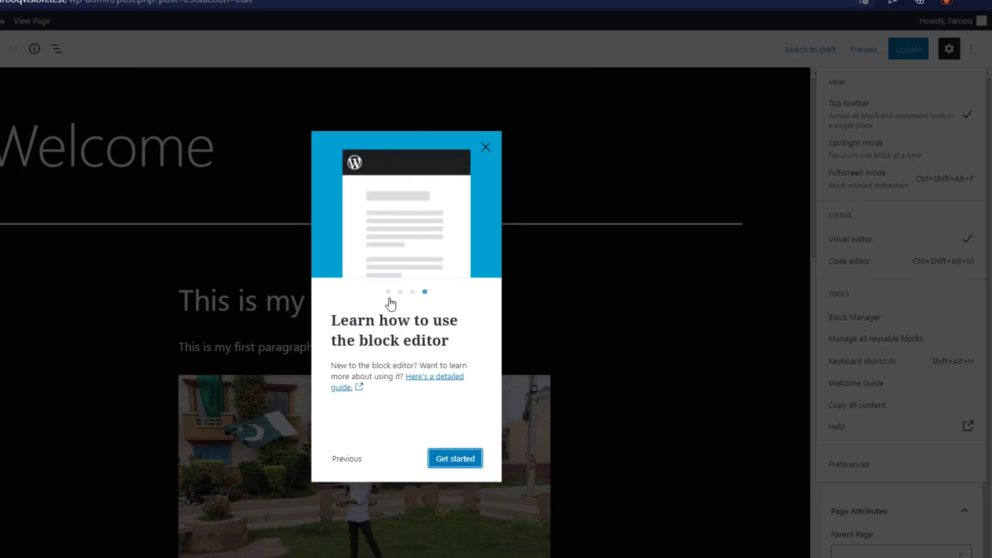
{"action": "left_click", "coordinate": [454, 460]}
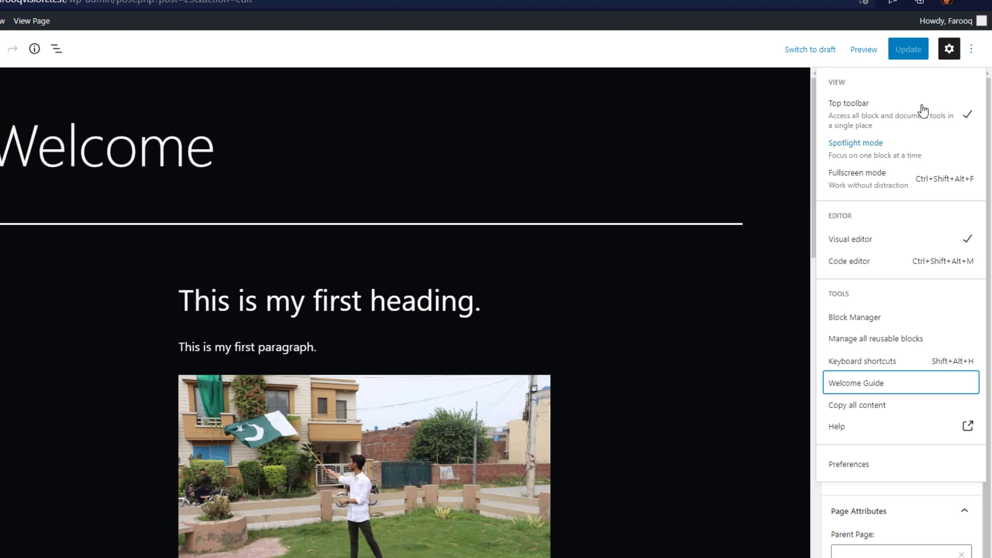
Open the block editor's online Help article, close its tab and return to the Welcome page editor
{"action": "left_click", "coordinate": [971, 49]}
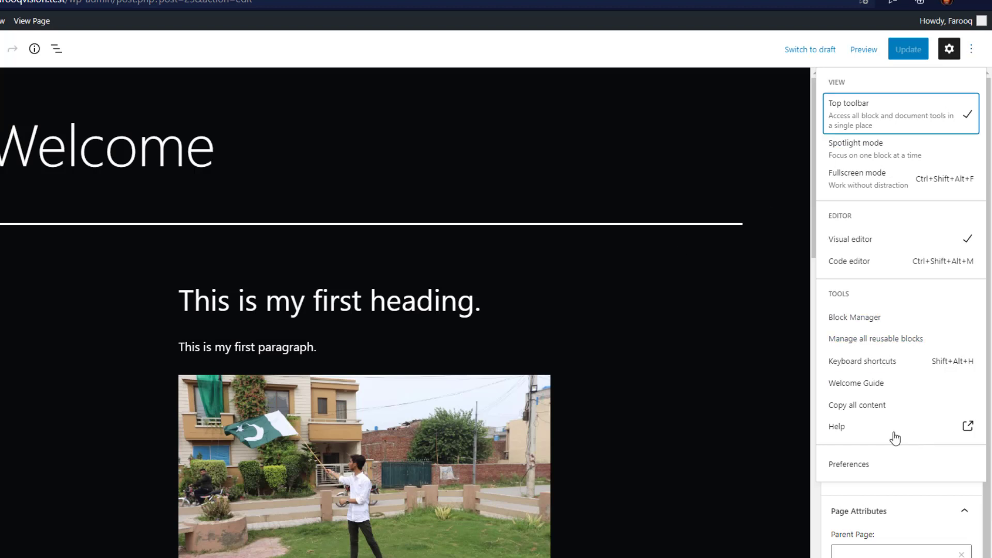
{"action": "left_click", "coordinate": [966, 427]}
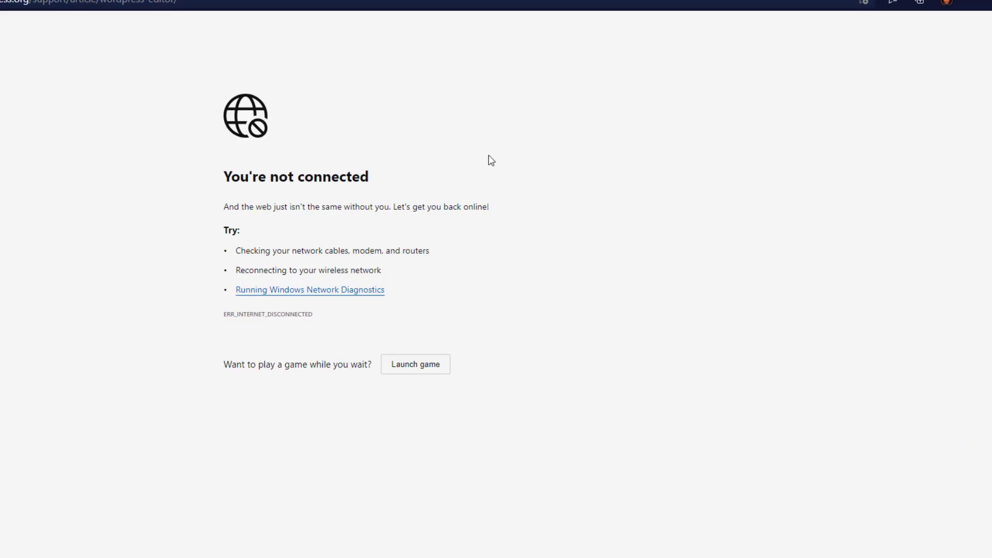
{"action": "left_click", "coordinate": [258, 3]}
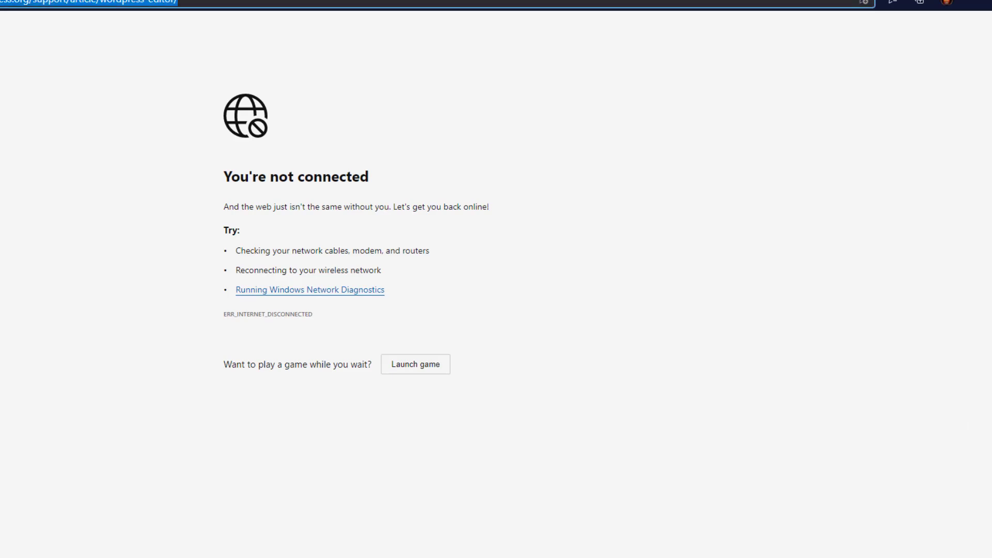
{"action": "key", "text": "ctrl+w"}
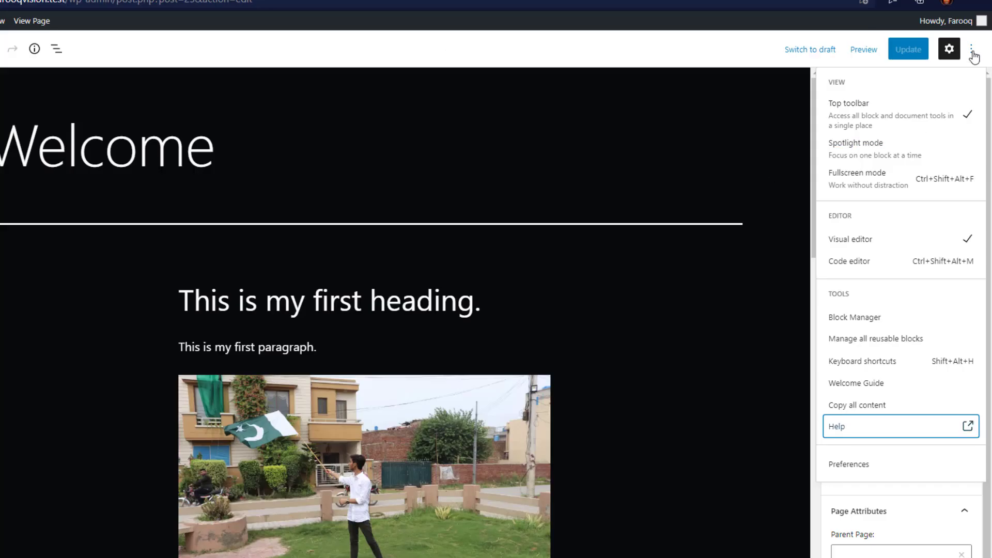
Review the editor preferences, turn the Featured image panel off and on again, and close them
{"action": "left_click", "coordinate": [856, 467]}
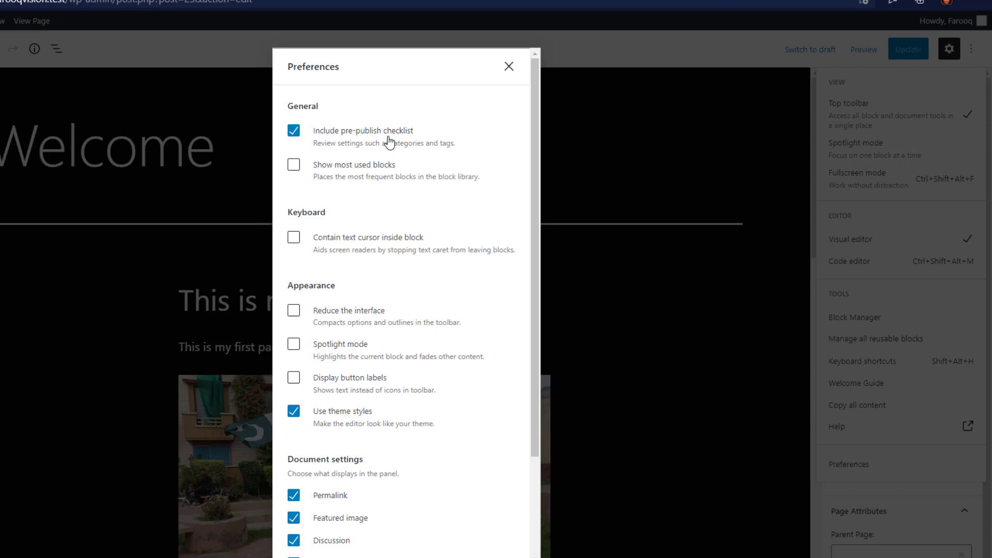
{"action": "left_click", "coordinate": [294, 165]}
{"action": "scroll", "coordinate": [377, 354], "scroll_direction": "down", "scroll_amount": 3}
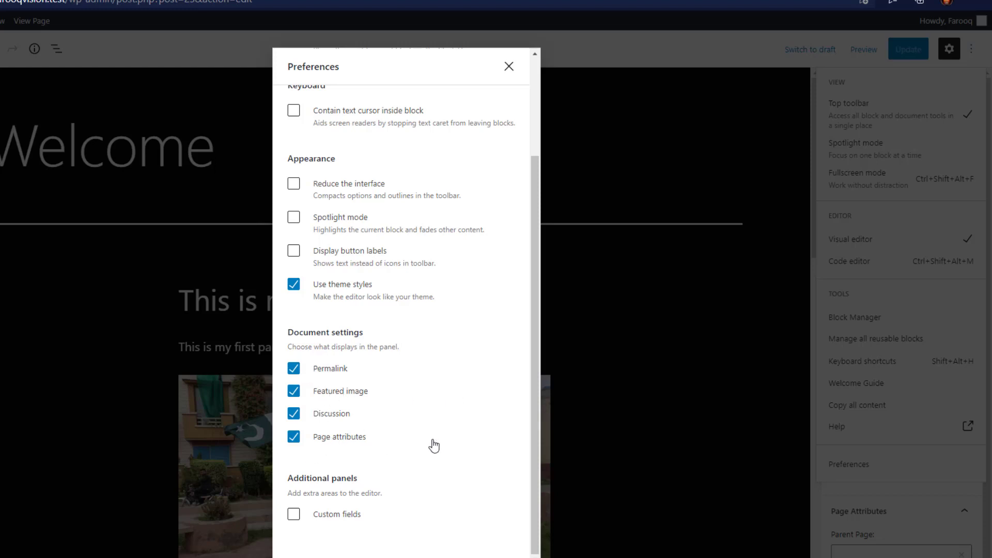
{"action": "left_click", "coordinate": [294, 397]}
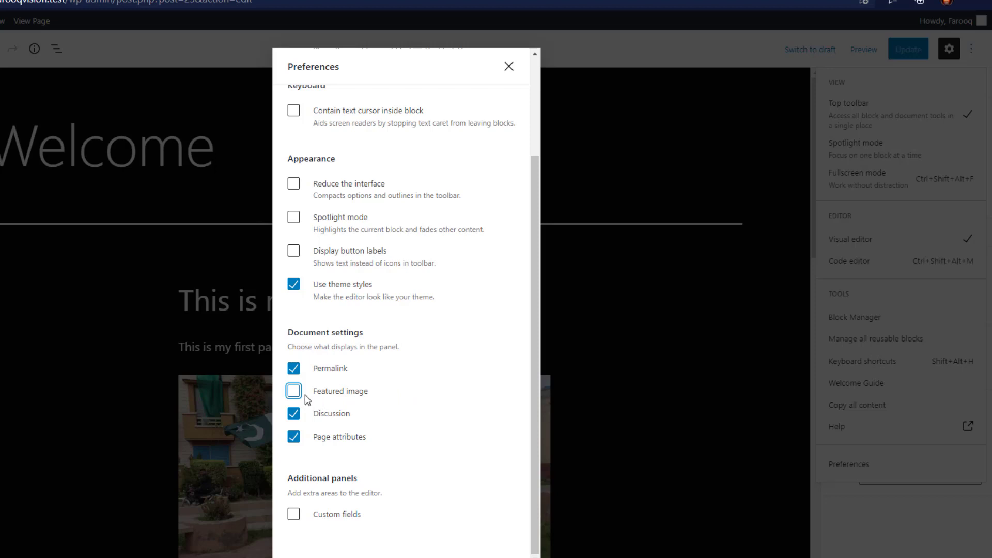
{"action": "left_click", "coordinate": [294, 391]}
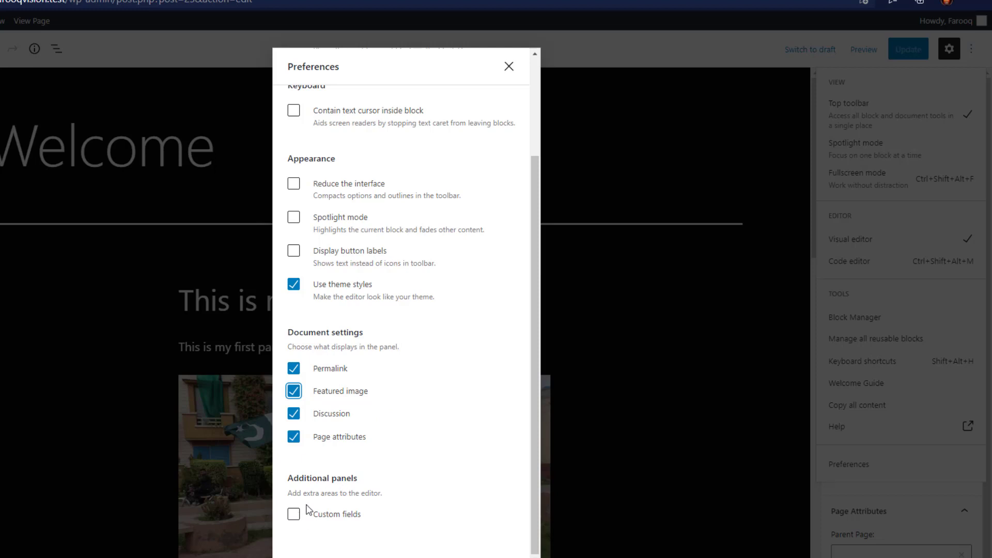
{"action": "left_click", "coordinate": [509, 67]}
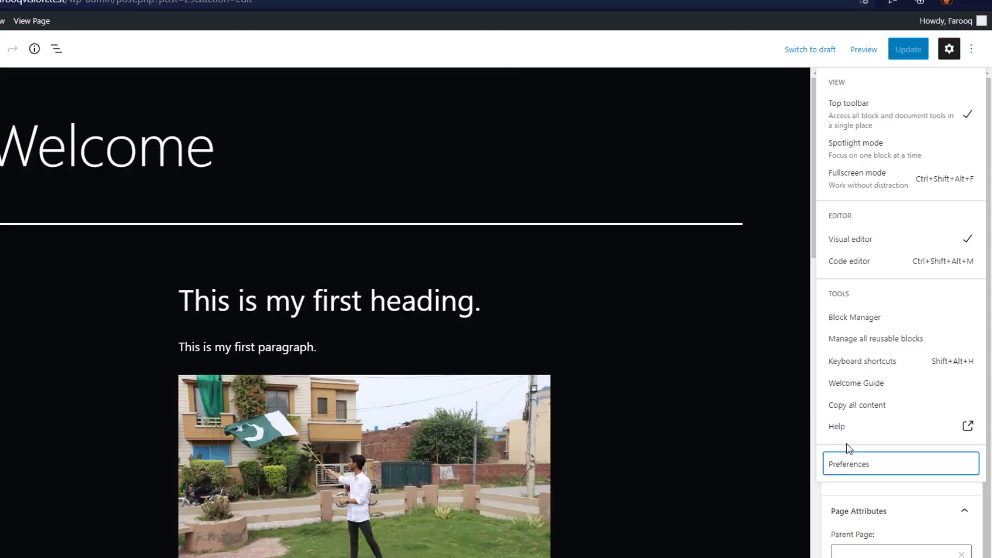
{"action": "left_click", "coordinate": [972, 53]}
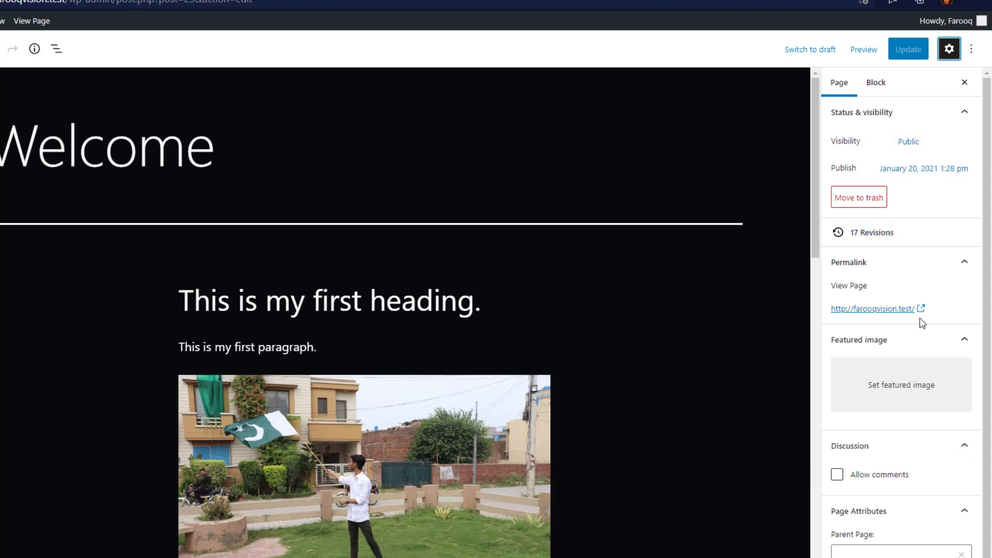
Compare the Welcome page's settings with the block settings of its first heading, image and paragraph
{"action": "left_click", "coordinate": [881, 87]}
{"action": "left_click", "coordinate": [839, 84]}
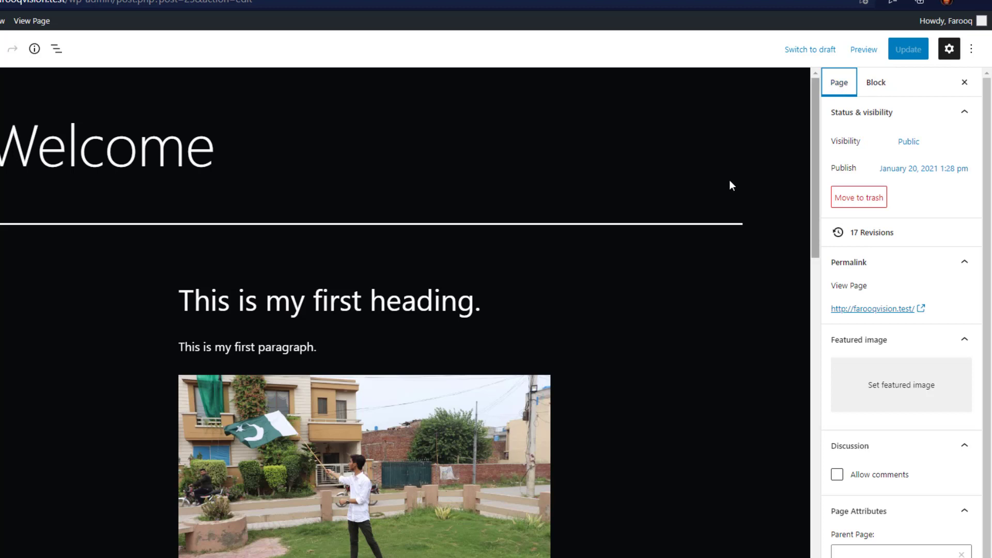
{"action": "left_click", "coordinate": [486, 300]}
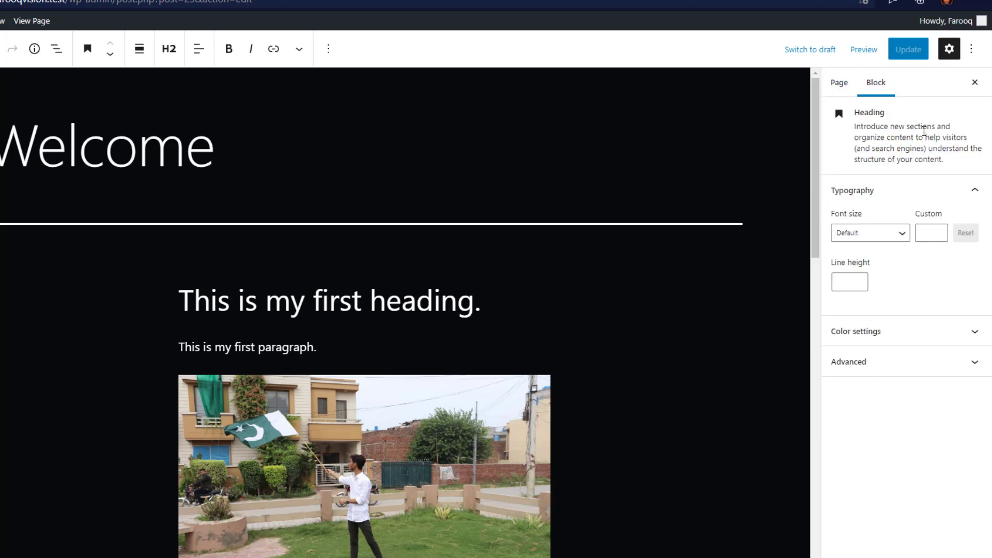
{"action": "left_click", "coordinate": [488, 405]}
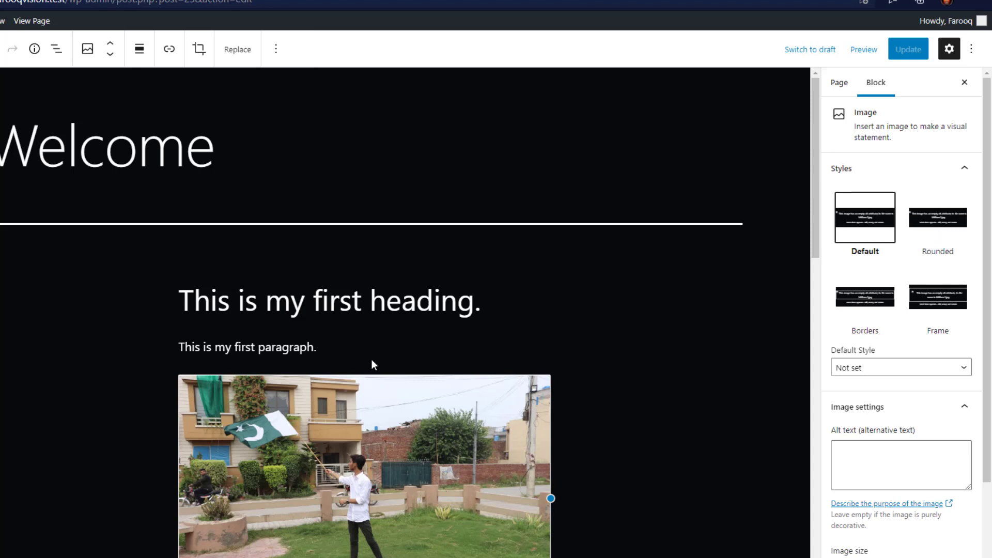
{"action": "left_click", "coordinate": [293, 347]}
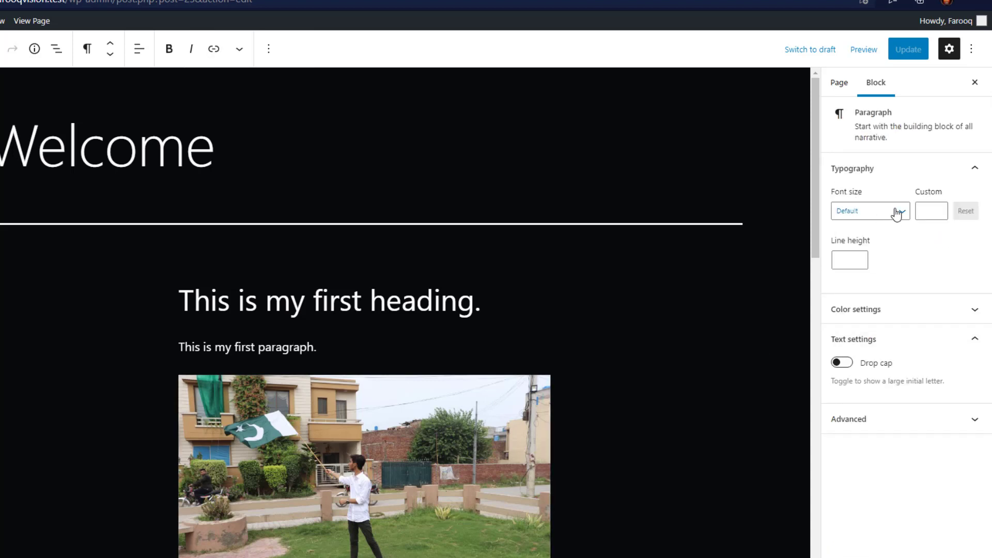
{"action": "left_click", "coordinate": [840, 84]}
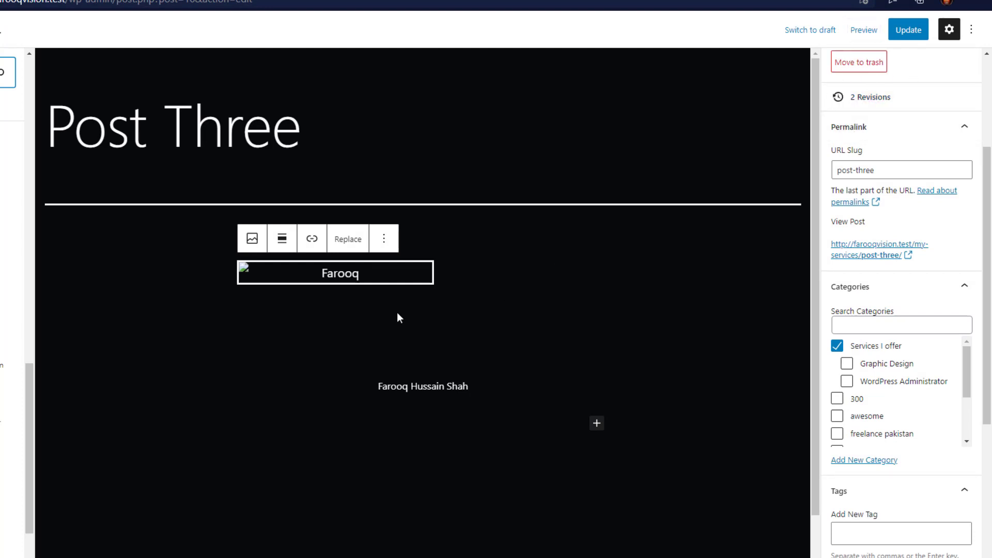
In Post Three, compare the image block's settings with the post's own settings
{"action": "scroll", "coordinate": [318, 173], "scroll_direction": "right", "scroll_amount": 2}
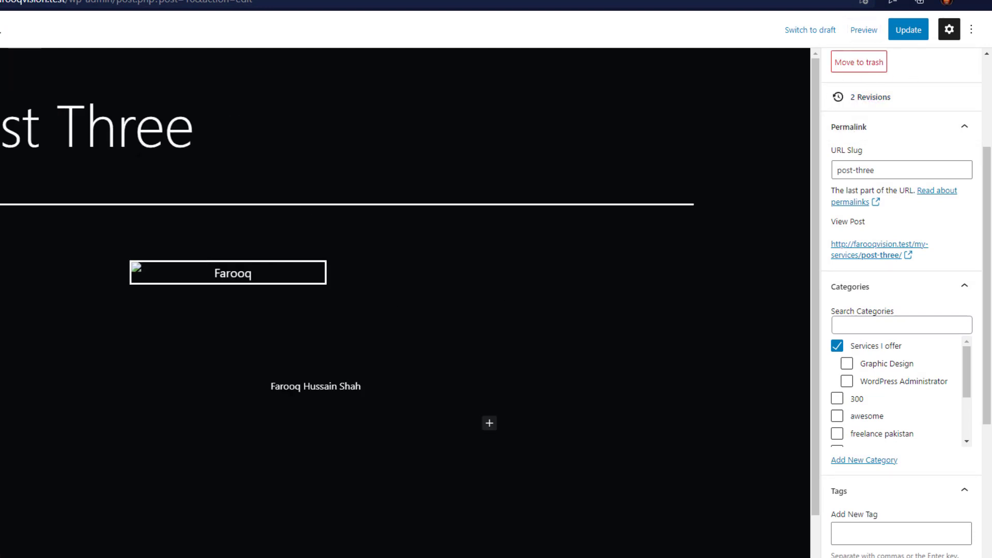
{"action": "left_click", "coordinate": [272, 277]}
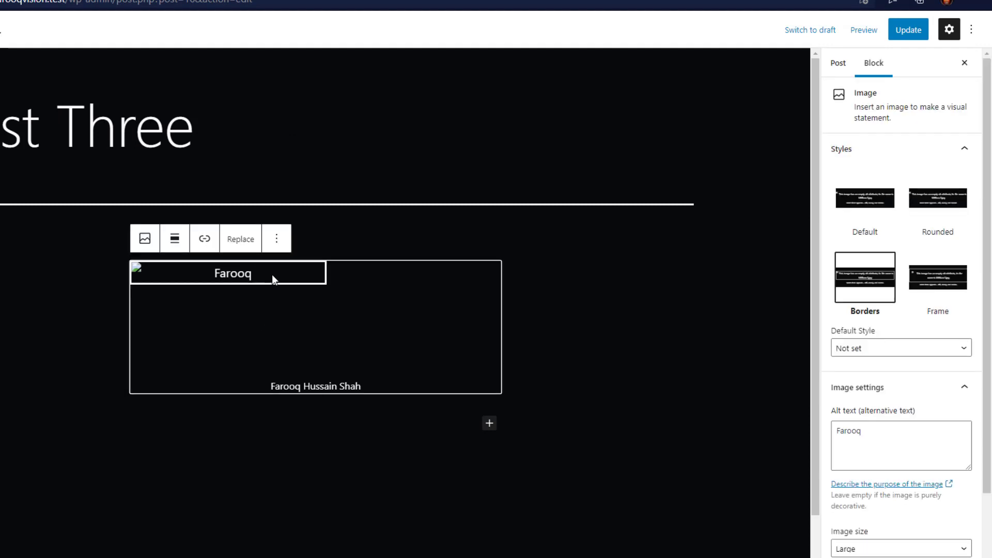
{"action": "left_click", "coordinate": [837, 64]}
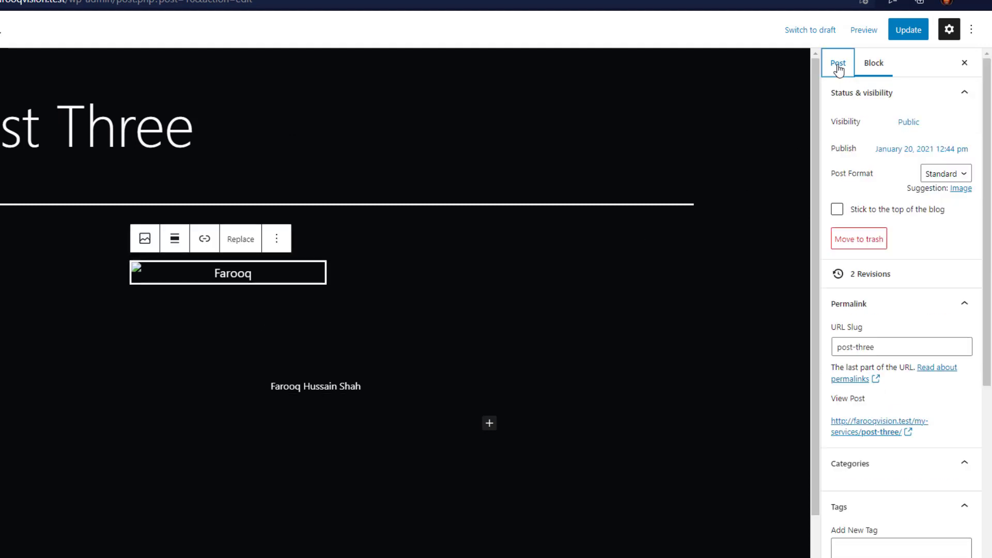
{"action": "left_click", "coordinate": [873, 64]}
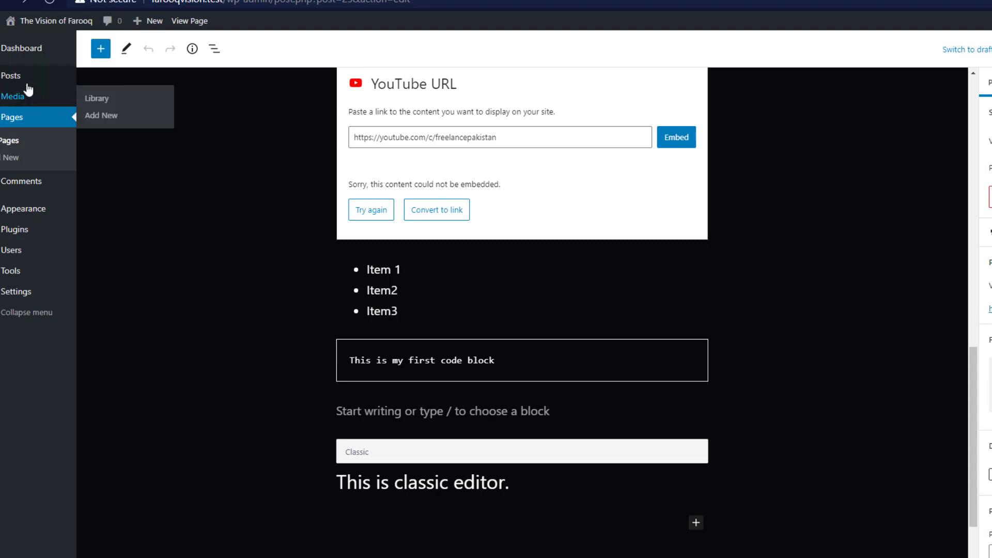
Create a new post titled "Demo Post" and open its pre-publish checks
{"action": "mouse_move", "coordinate": [77, 79]}
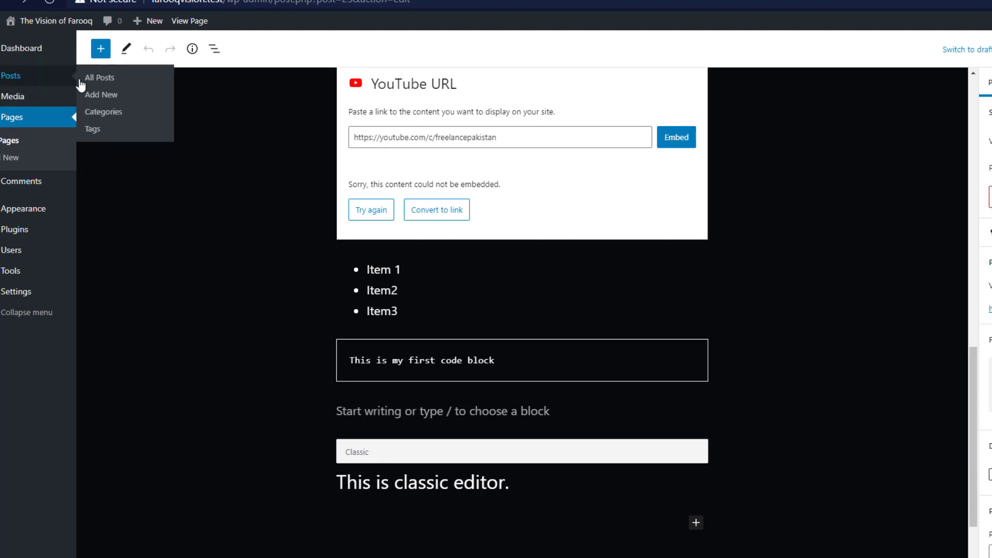
{"action": "left_click", "coordinate": [95, 102]}
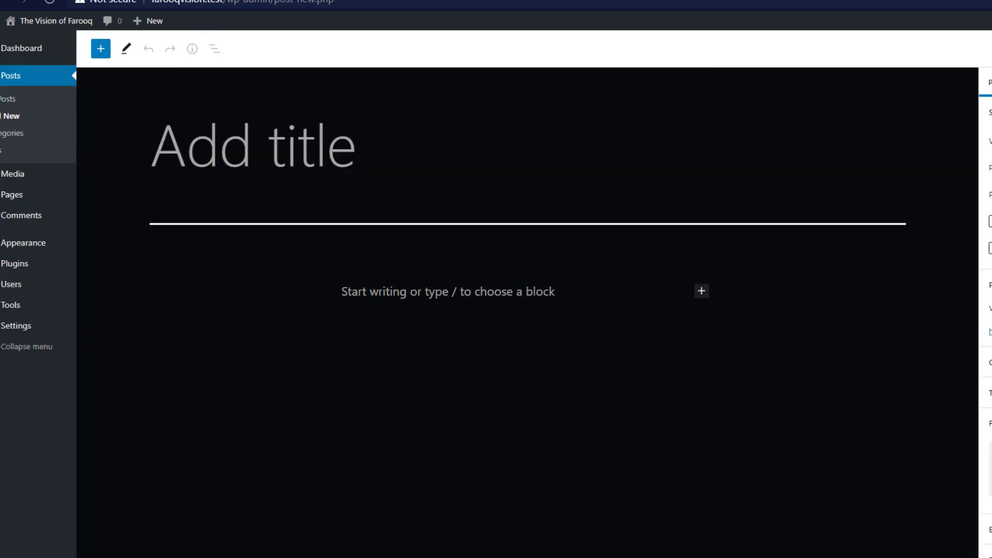
{"action": "type", "text": "Demo Post"}
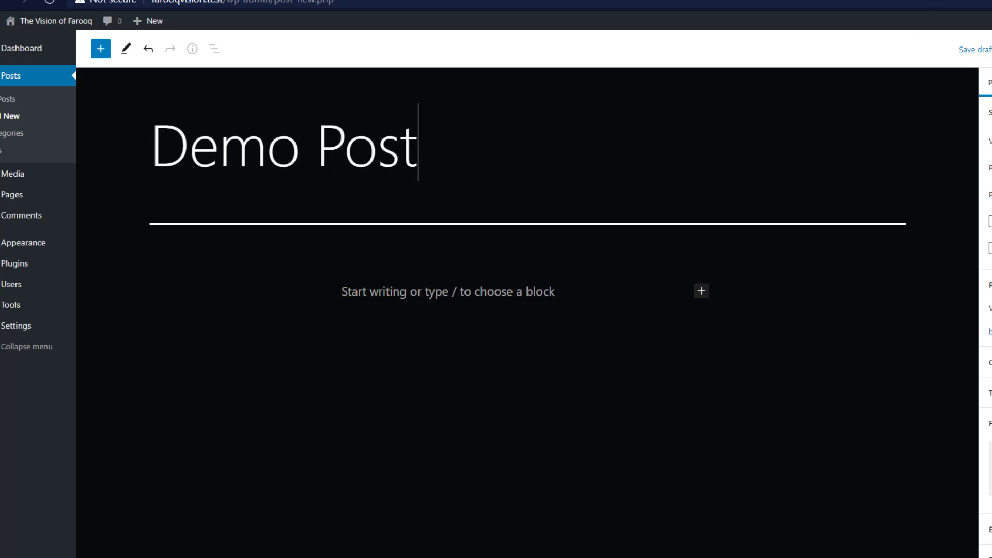
{"action": "left_click", "coordinate": [991, 49]}
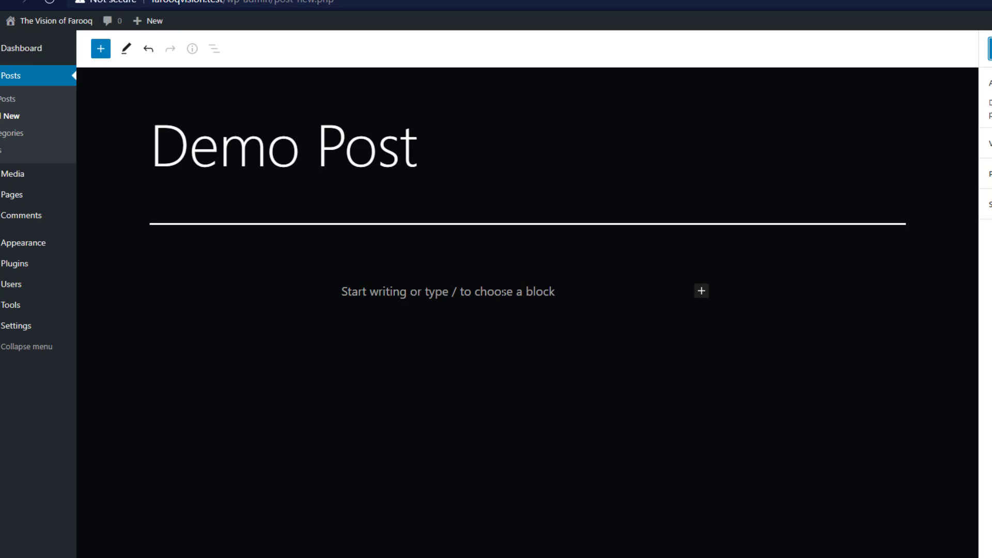
Add a Heading block with the text "Heading" to the Demo Post body
{"action": "left_click", "coordinate": [701, 292]}
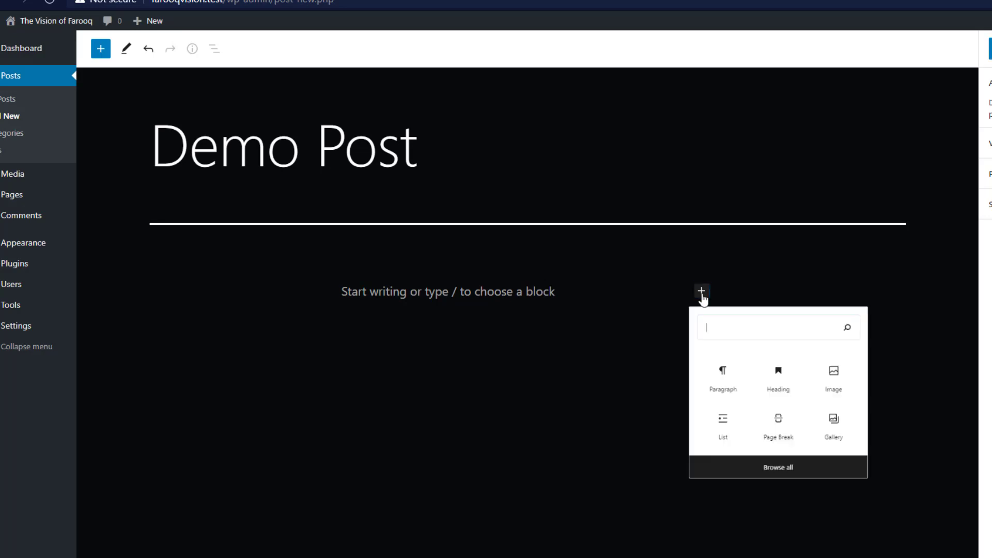
{"action": "left_click", "coordinate": [790, 408]}
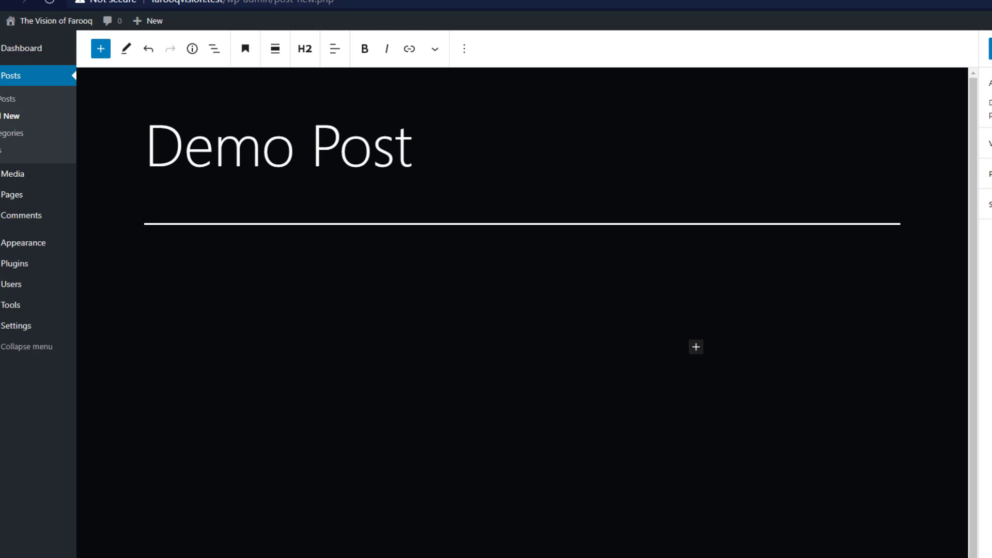
{"action": "type", "text": "Heading"}
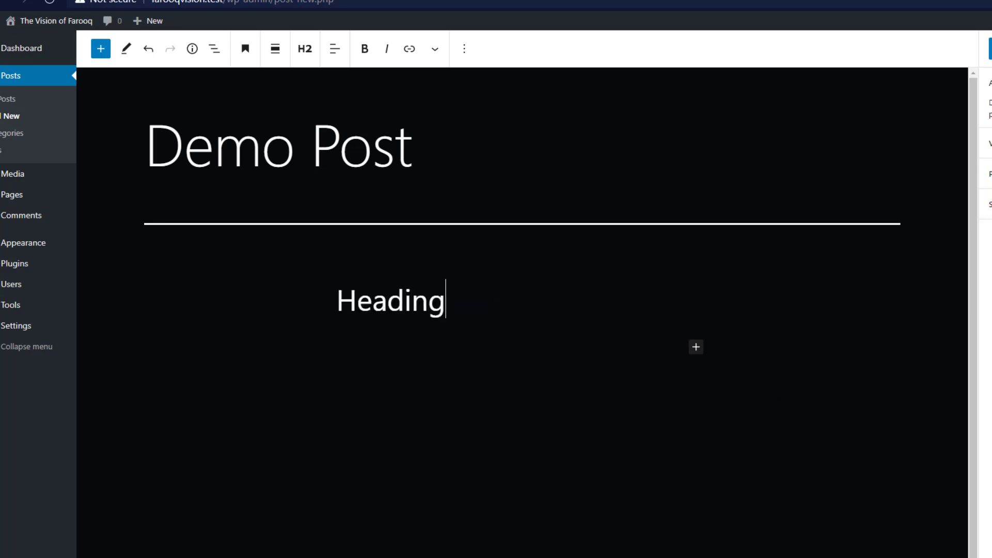
Complete the Demo Post heading as "Heading 2" and add a paragraph reading "Paragraph 1" beneath it
{"action": "type", "text": " 2"}
{"action": "key", "text": "Return"}
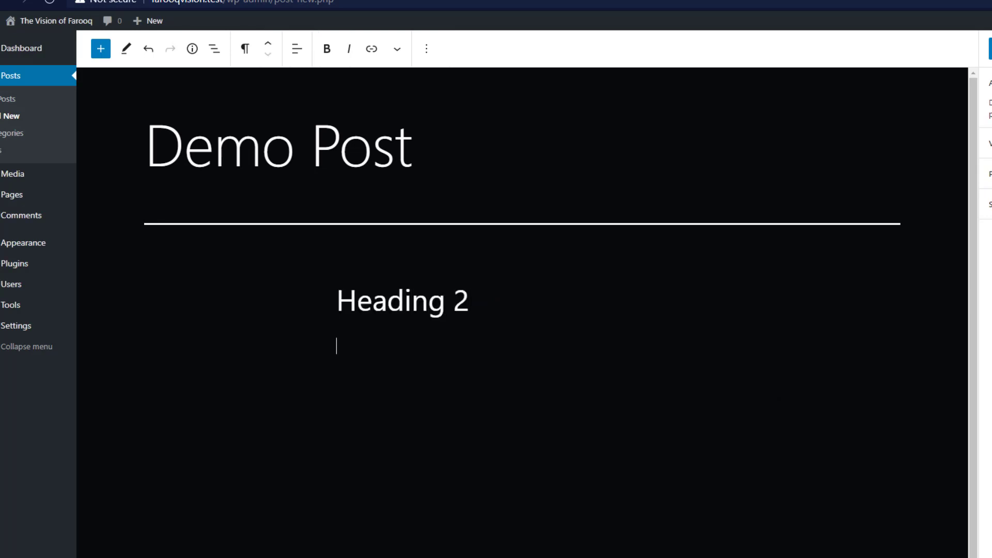
{"action": "type", "text": "Paragraph 1"}
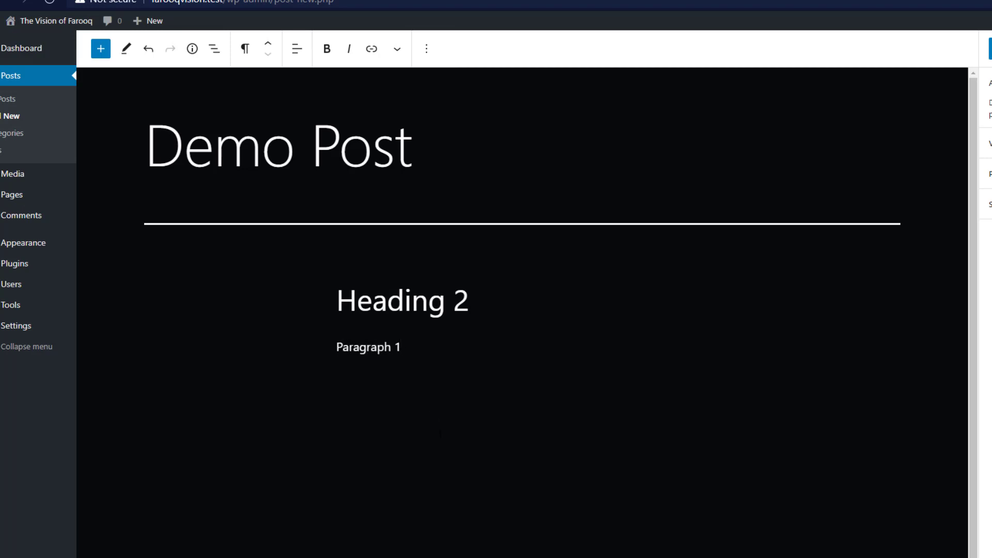
Insert a Latest Comments block from the Widgets blocks below the paragraph
{"action": "left_click", "coordinate": [100, 55]}
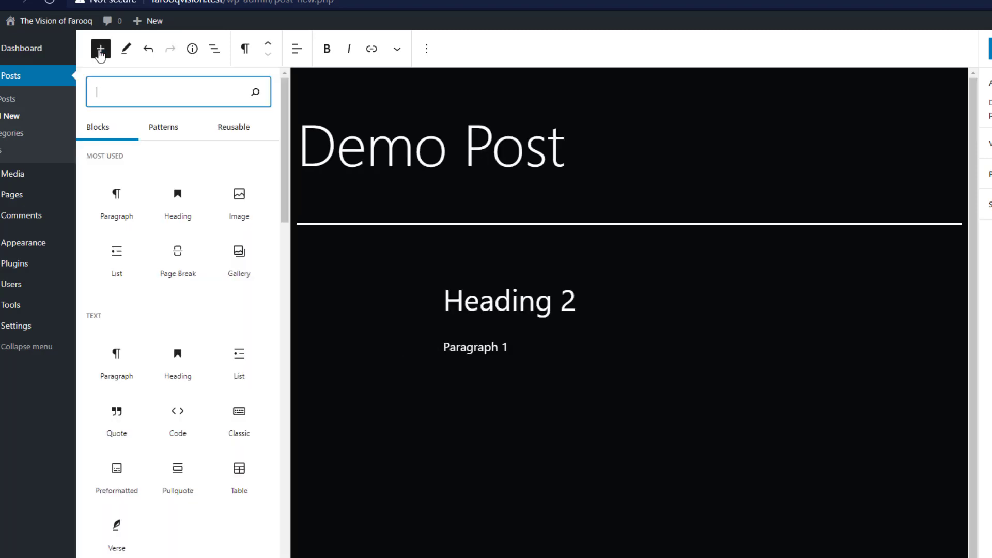
{"action": "scroll", "coordinate": [187, 298], "scroll_direction": "down", "scroll_amount": 5}
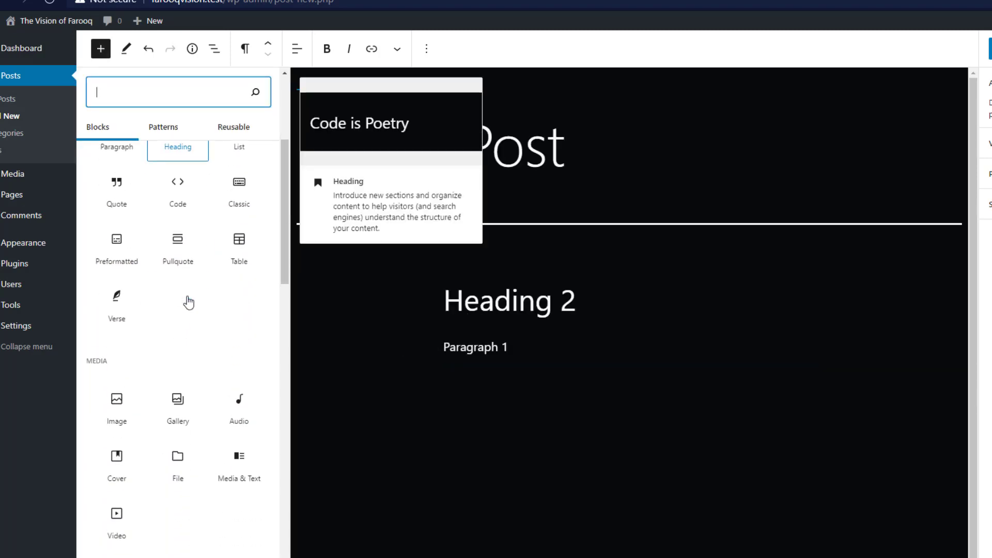
{"action": "scroll", "coordinate": [186, 305], "scroll_direction": "down", "scroll_amount": 10}
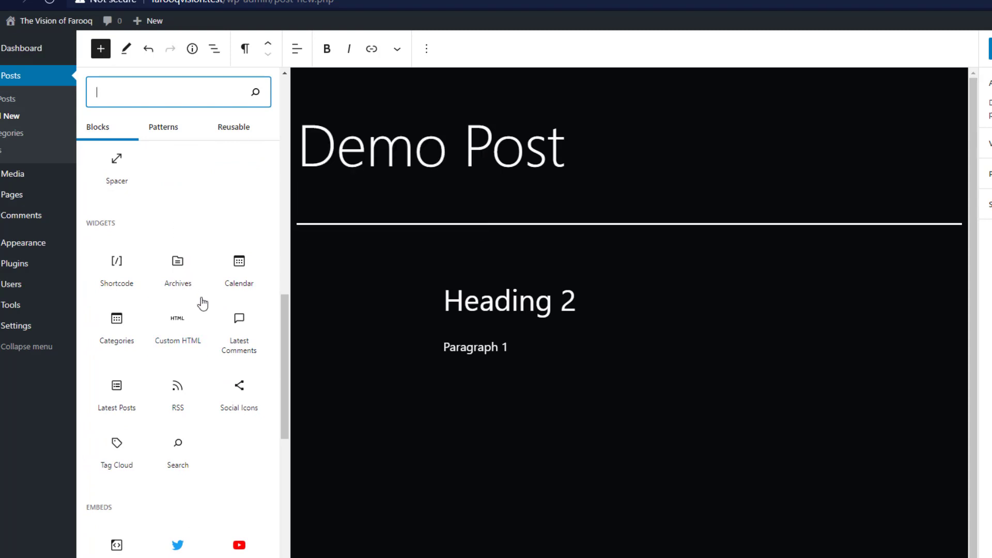
{"action": "left_click", "coordinate": [237, 326]}
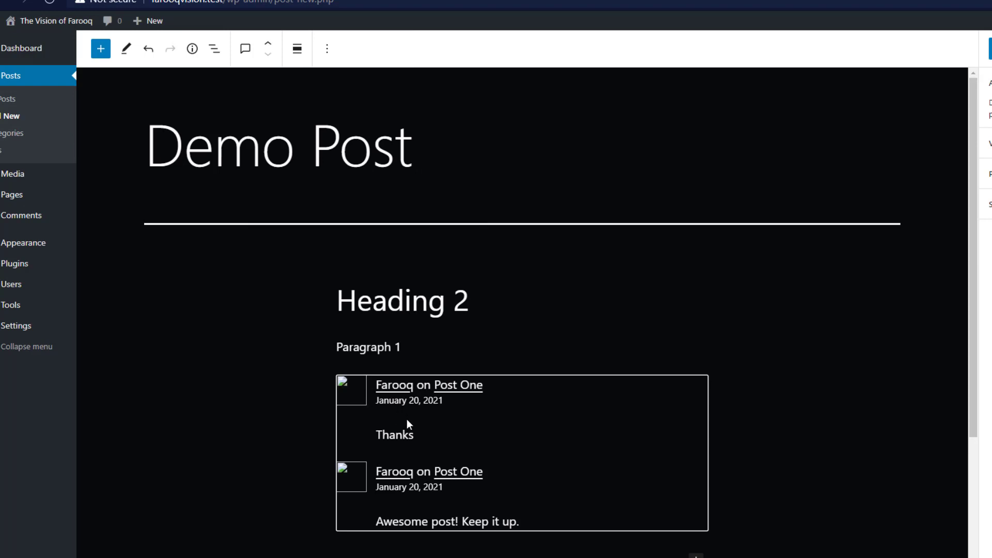
Publish the Demo Post and review its live page in a new browser tab
{"action": "left_click", "coordinate": [990, 49]}
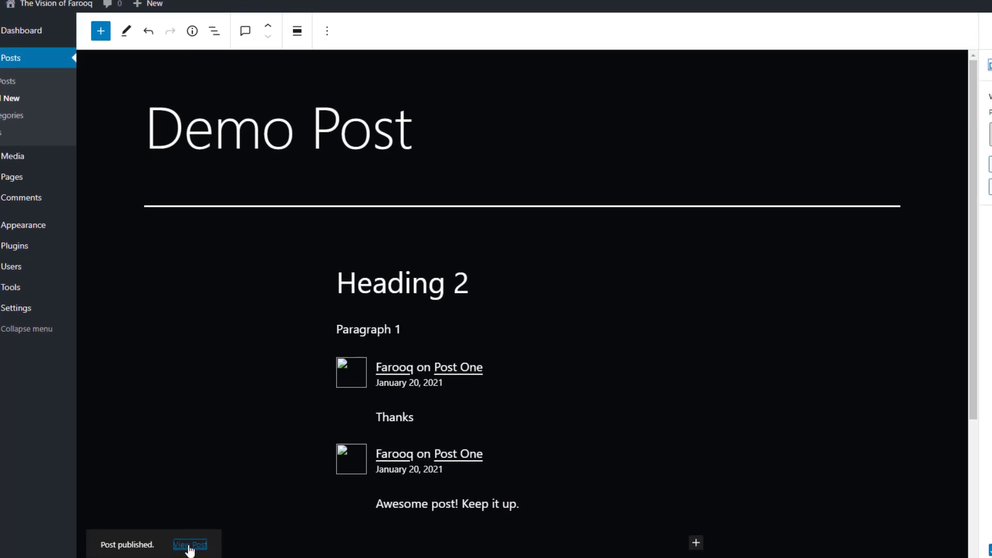
{"action": "right_click", "coordinate": [190, 549]}
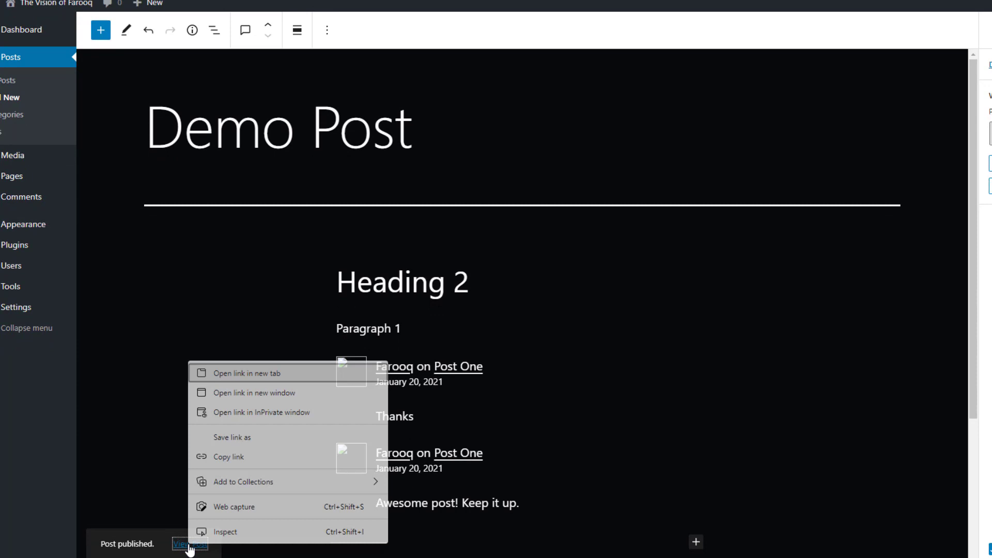
{"action": "left_click", "coordinate": [246, 373]}
{"action": "key", "text": "ctrl+Tab"}
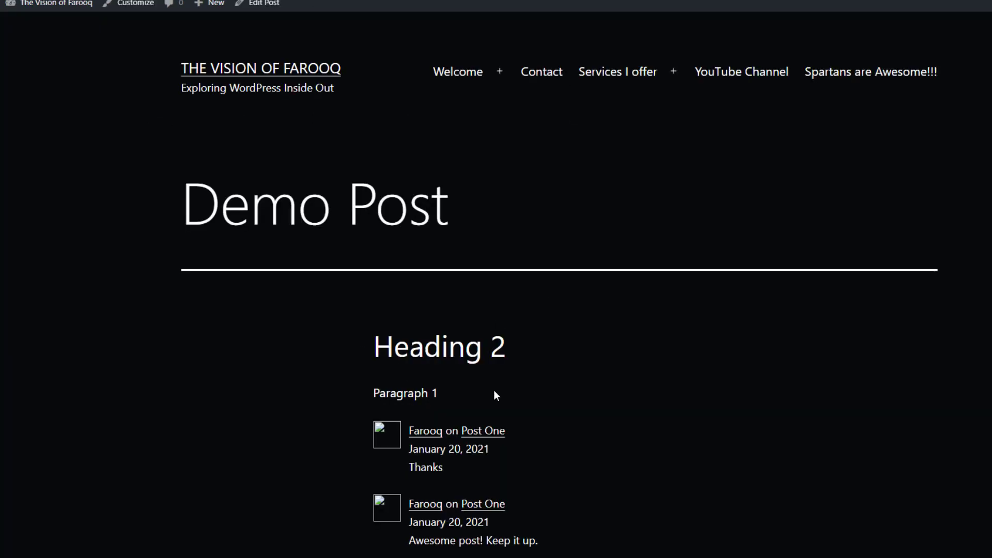
{"action": "scroll", "coordinate": [453, 414], "scroll_direction": "down", "scroll_amount": 5}
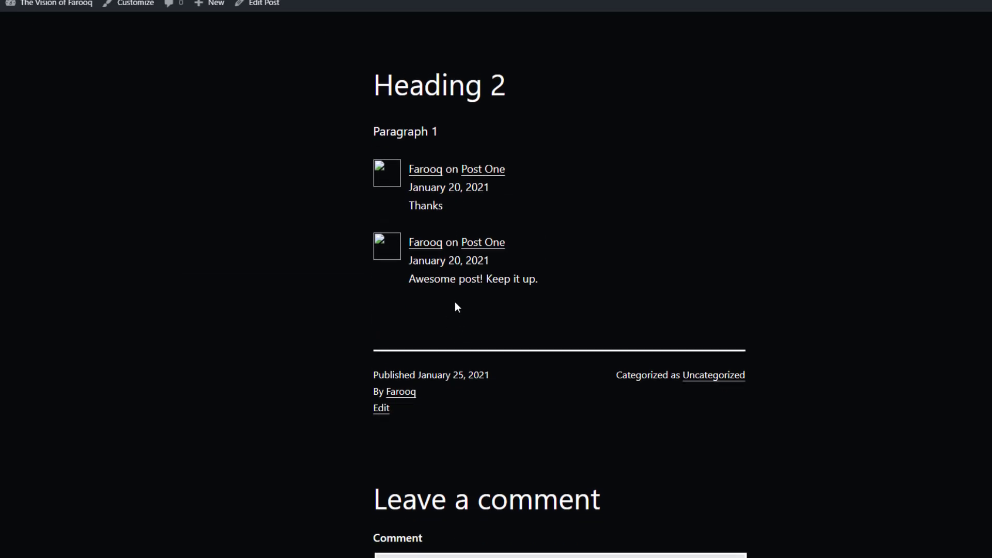
{"action": "scroll", "coordinate": [454, 301], "scroll_direction": "up", "scroll_amount": 5}
{"action": "scroll", "coordinate": [383, 434], "scroll_direction": "down", "scroll_amount": 10}
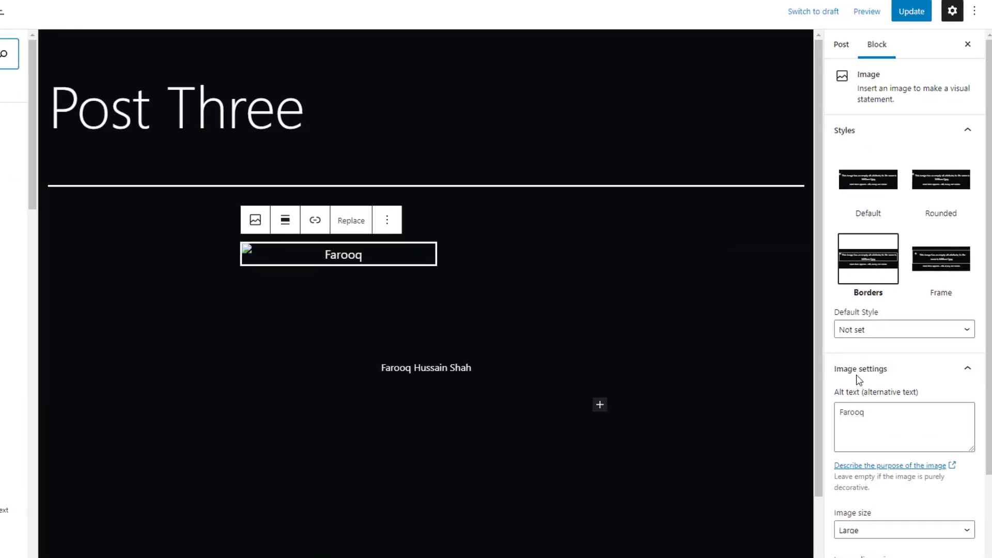
Turn off Allow comments in Post Three's post settings, update the post and check its live page
{"action": "left_click", "coordinate": [841, 44]}
{"action": "scroll", "coordinate": [897, 272], "scroll_direction": "down", "scroll_amount": 5}
{"action": "scroll", "coordinate": [874, 310], "scroll_direction": "down", "scroll_amount": 3}
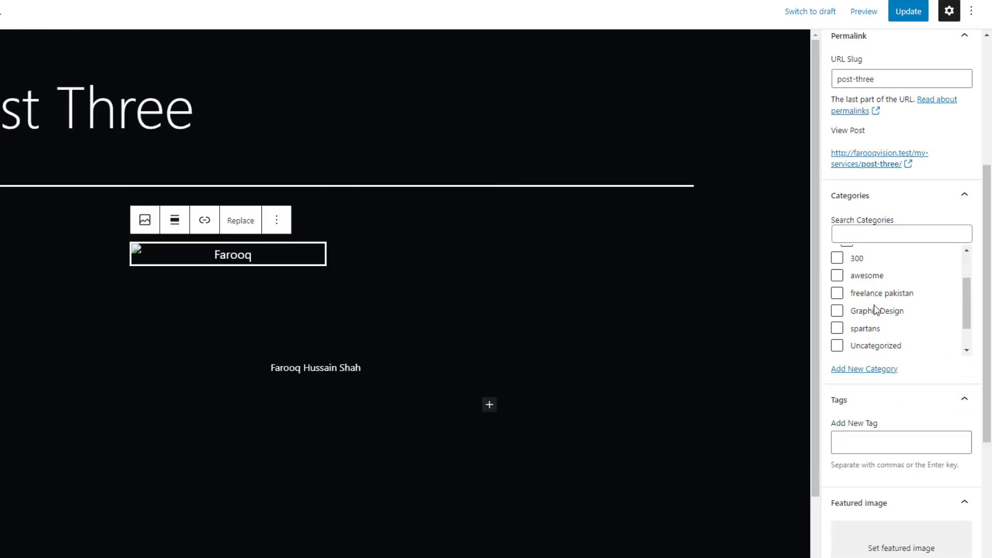
{"action": "scroll", "coordinate": [876, 311], "scroll_direction": "up", "scroll_amount": 4}
{"action": "scroll", "coordinate": [925, 224], "scroll_direction": "up", "scroll_amount": 5}
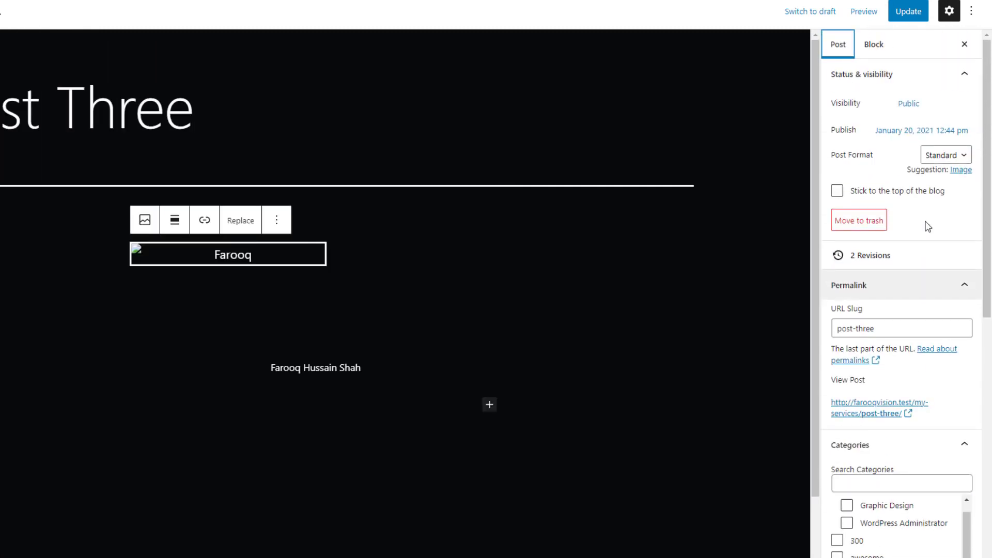
{"action": "scroll", "coordinate": [919, 235], "scroll_direction": "down", "scroll_amount": 1}
{"action": "scroll", "coordinate": [914, 240], "scroll_direction": "down", "scroll_amount": 8}
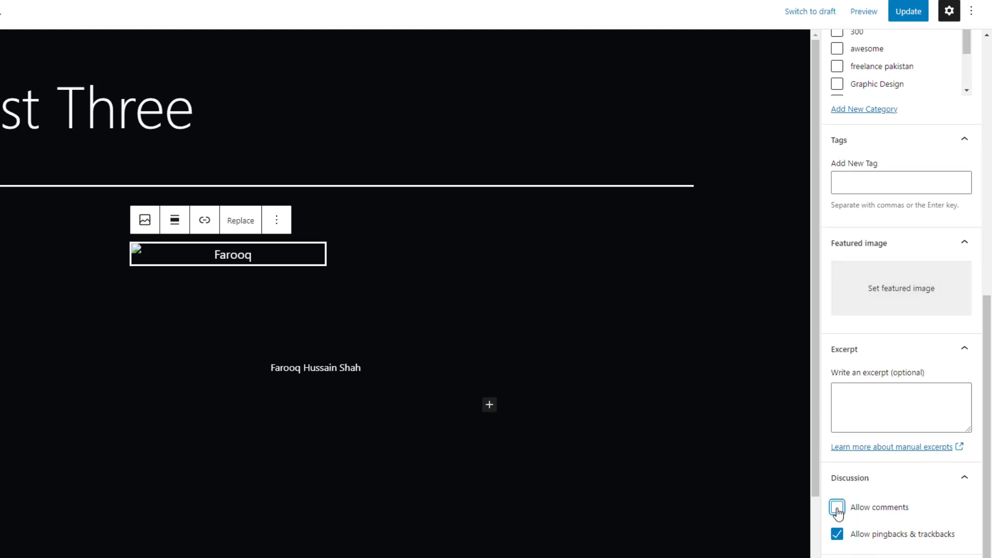
{"action": "left_click", "coordinate": [911, 16]}
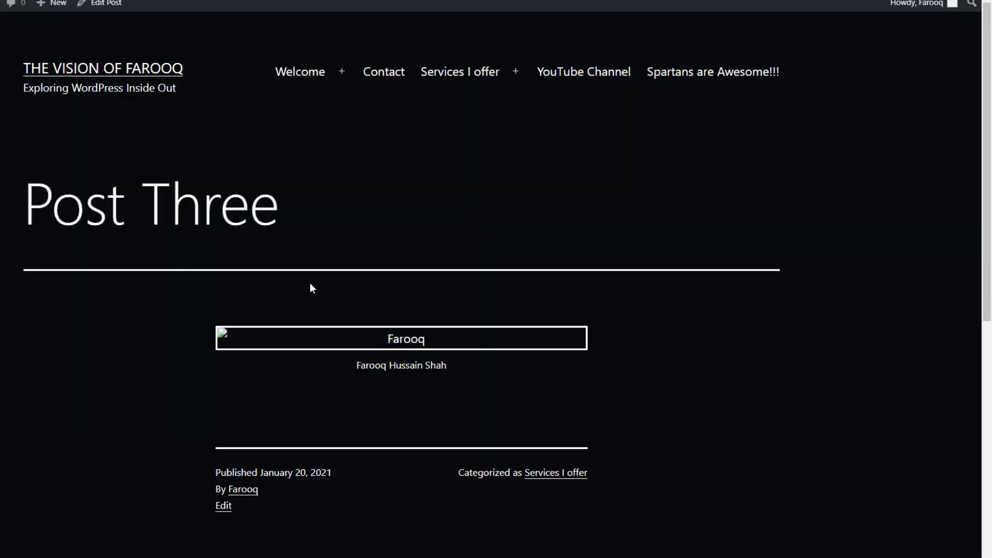
{"action": "scroll", "coordinate": [309, 284], "scroll_direction": "down", "scroll_amount": 8}
{"action": "scroll", "coordinate": [312, 281], "scroll_direction": "up", "scroll_amount": 8}
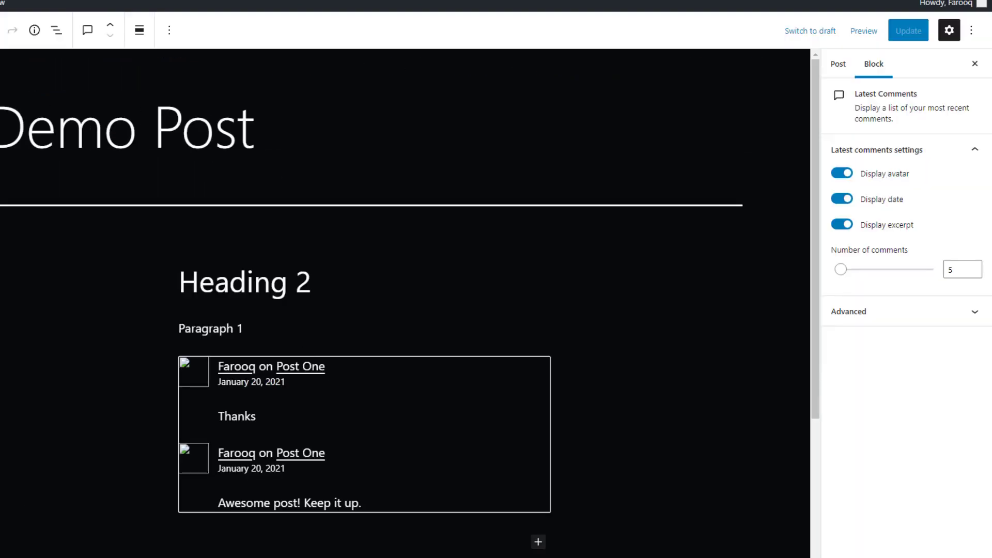
In the Demo Post editor, compare the Top toolbar view option on and off, leaving it turned off
{"action": "left_click", "coordinate": [313, 330]}
{"action": "left_click", "coordinate": [342, 387]}
{"action": "left_click", "coordinate": [971, 31]}
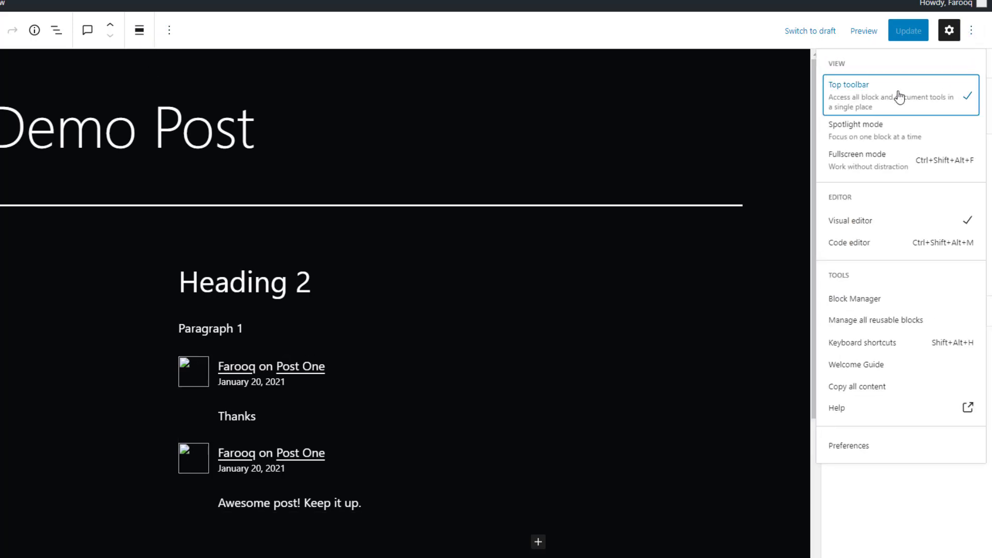
{"action": "left_click", "coordinate": [866, 103]}
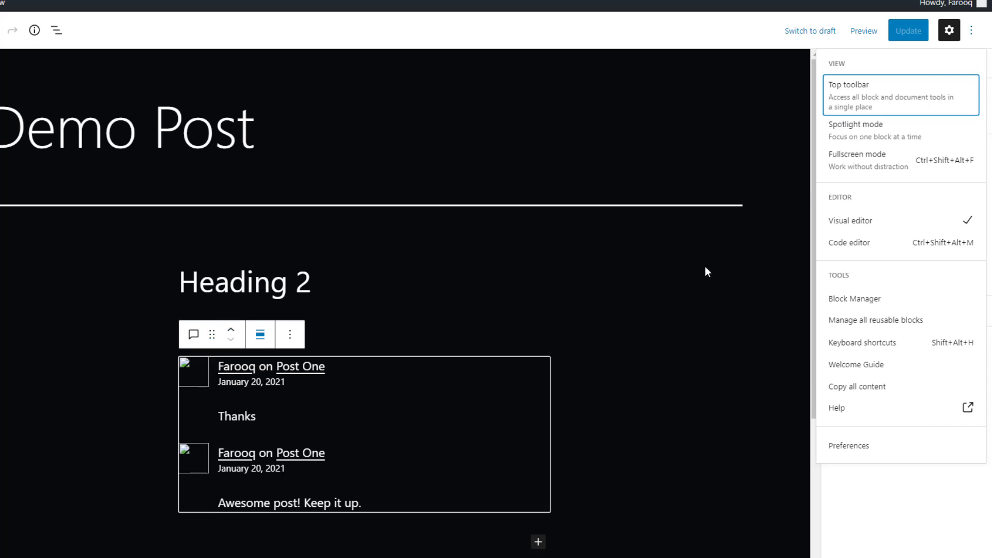
{"action": "left_click", "coordinate": [925, 94]}
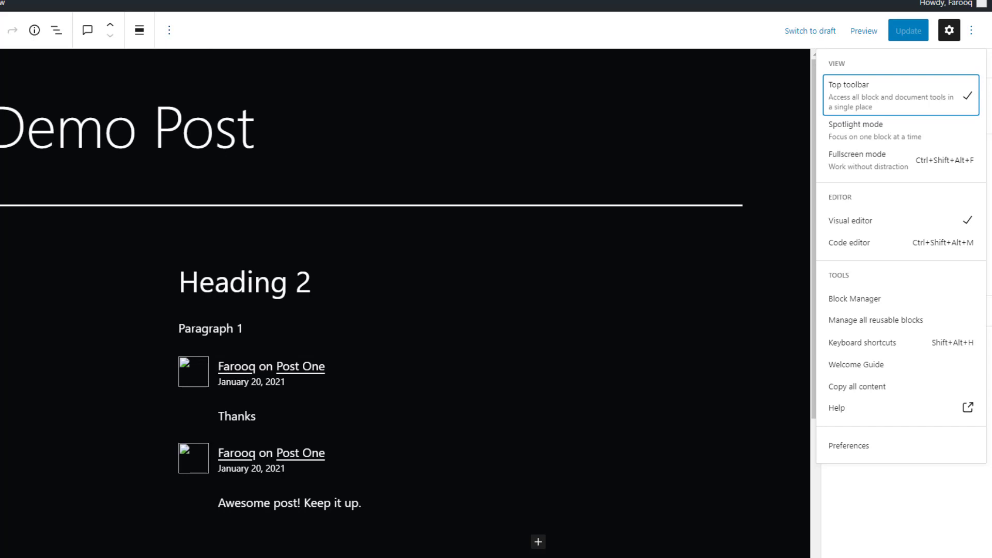
{"action": "left_click", "coordinate": [907, 100]}
{"action": "left_click", "coordinate": [505, 302]}
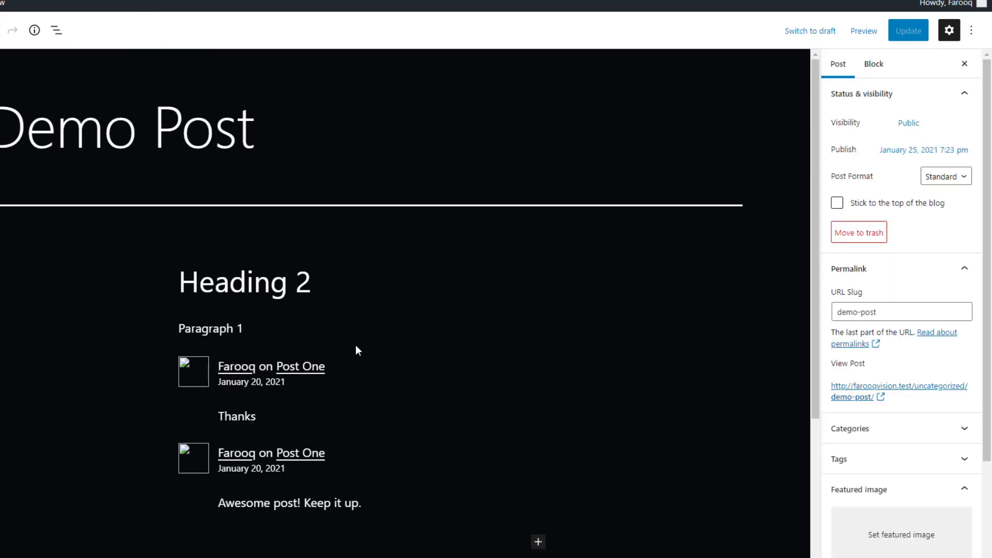
Move the Latest Comments block above Paragraph 1 and look at the block types it can be transformed into
{"action": "left_click", "coordinate": [261, 371]}
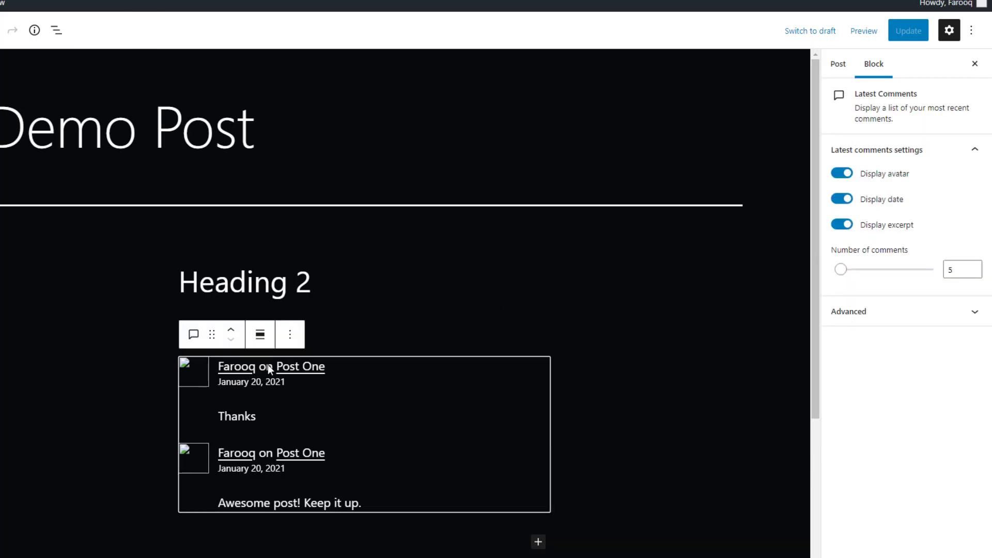
{"action": "left_click", "coordinate": [291, 337]}
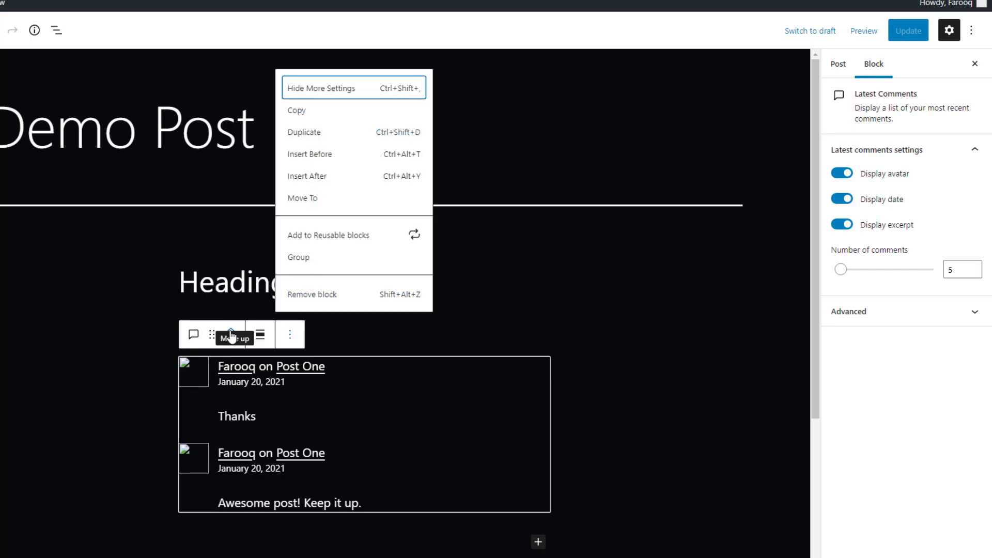
{"action": "left_click_drag", "start_coordinate": [212, 334], "coordinate": [228, 295]}
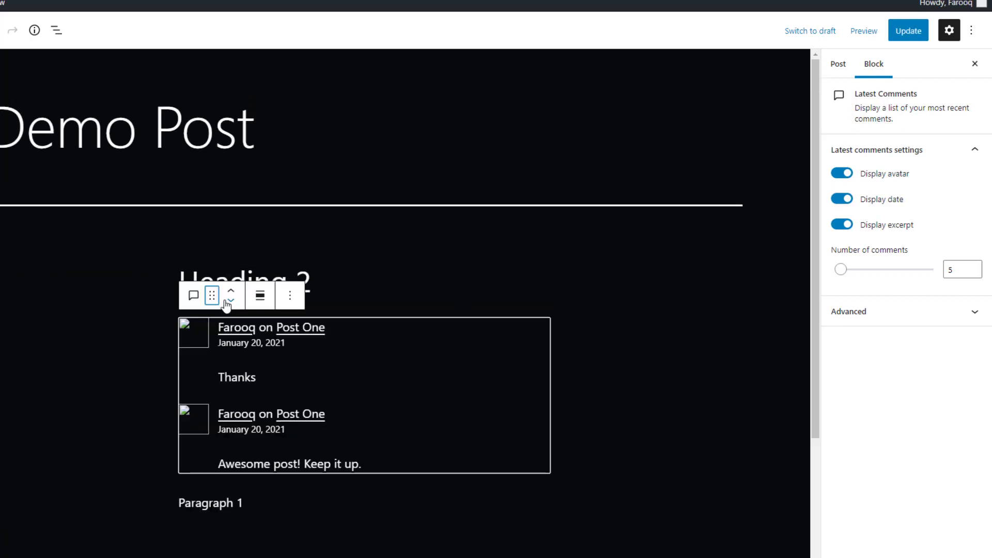
{"action": "left_click", "coordinate": [200, 300]}
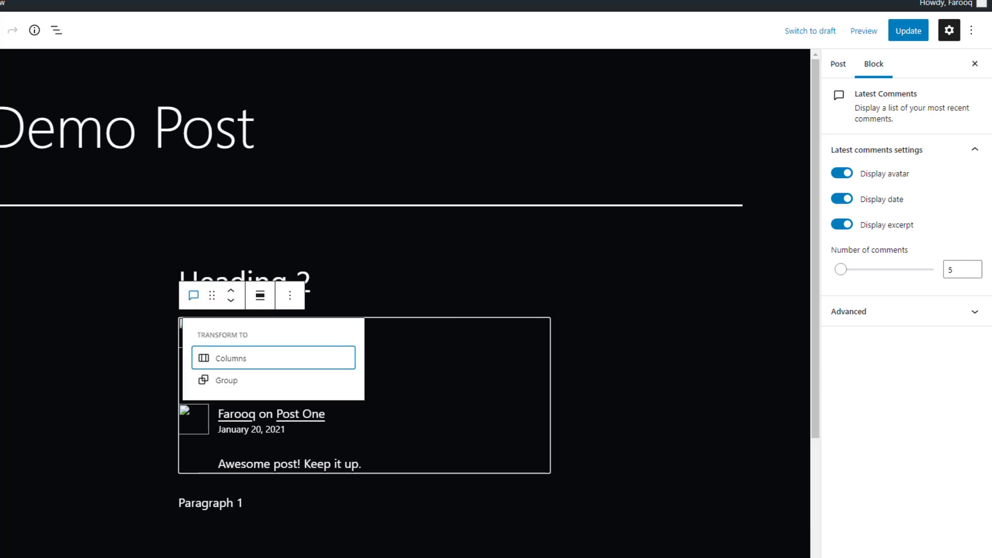
{"action": "left_click", "coordinate": [210, 246]}
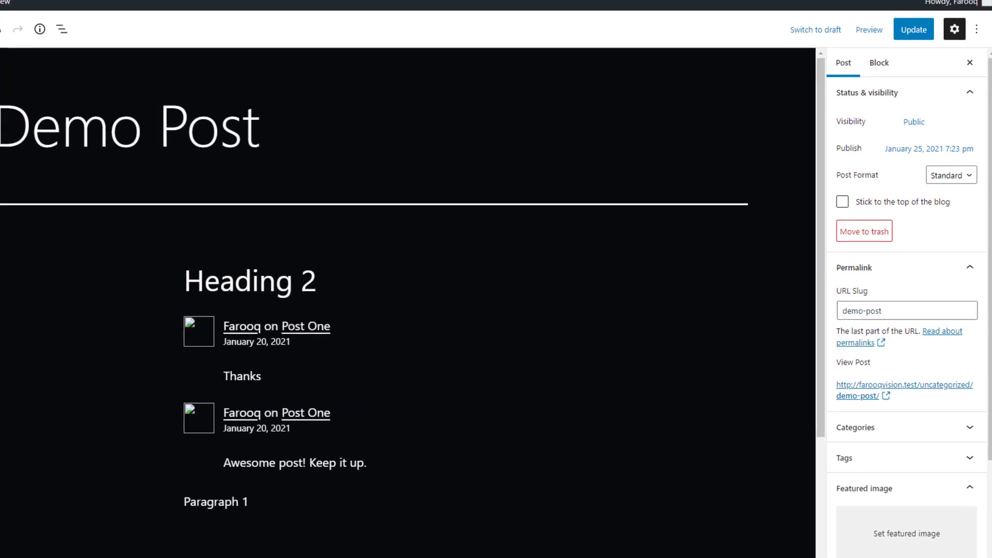
Insert a Columns block with the 30 / 70 variation at the end of the Demo Post
{"action": "left_click", "coordinate": [0, 29]}
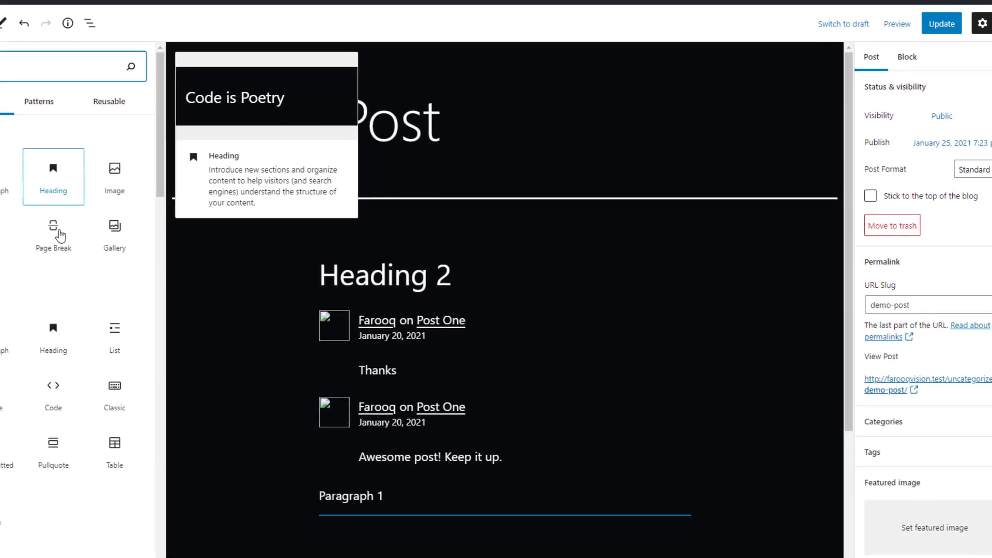
{"action": "scroll", "coordinate": [72, 242], "scroll_direction": "down", "scroll_amount": 5}
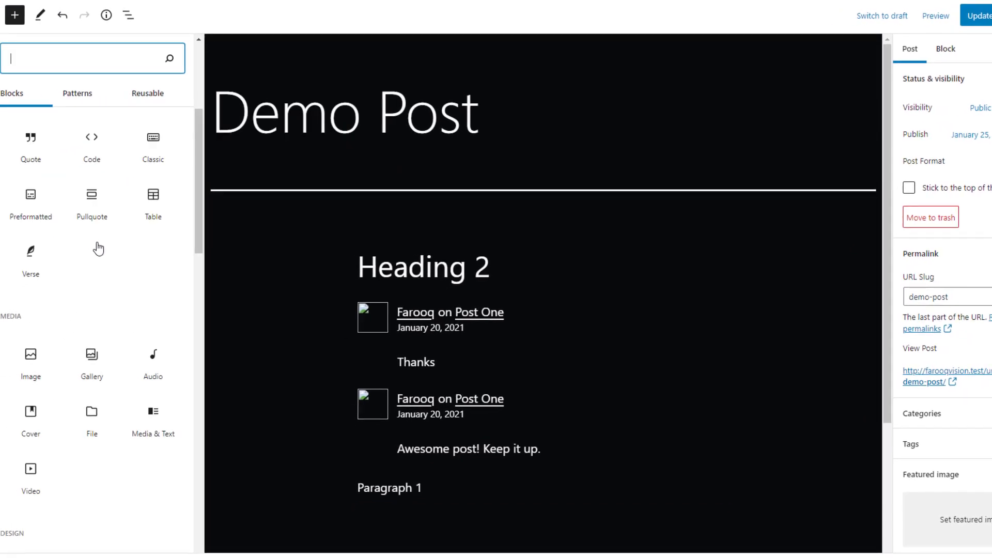
{"action": "scroll", "coordinate": [99, 248], "scroll_direction": "up", "scroll_amount": 3}
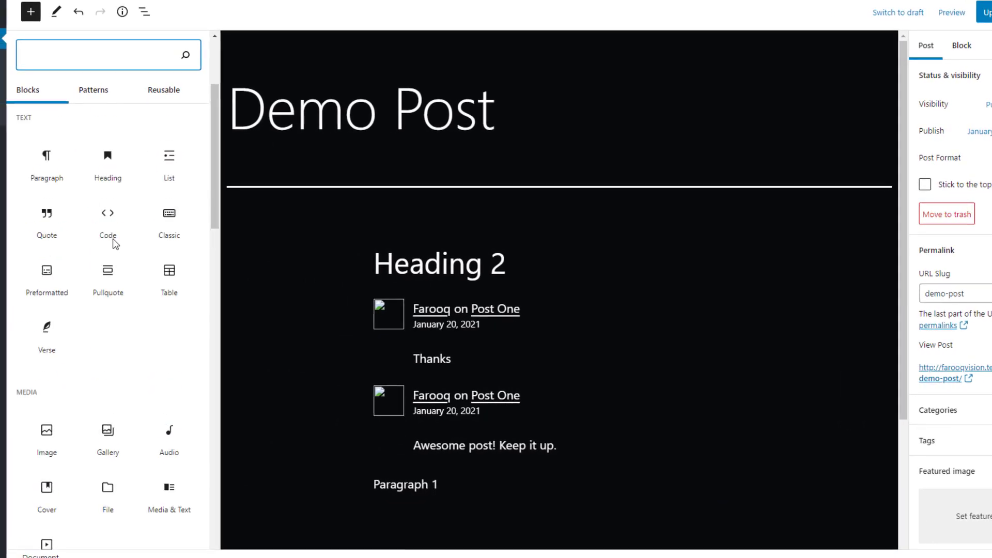
{"action": "scroll", "coordinate": [115, 244], "scroll_direction": "down", "scroll_amount": 7}
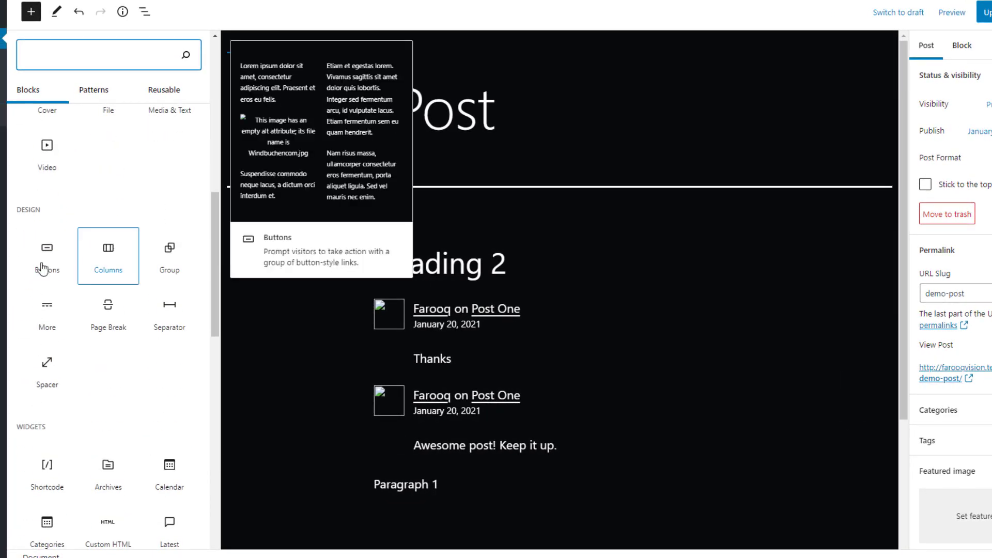
{"action": "left_click", "coordinate": [108, 257]}
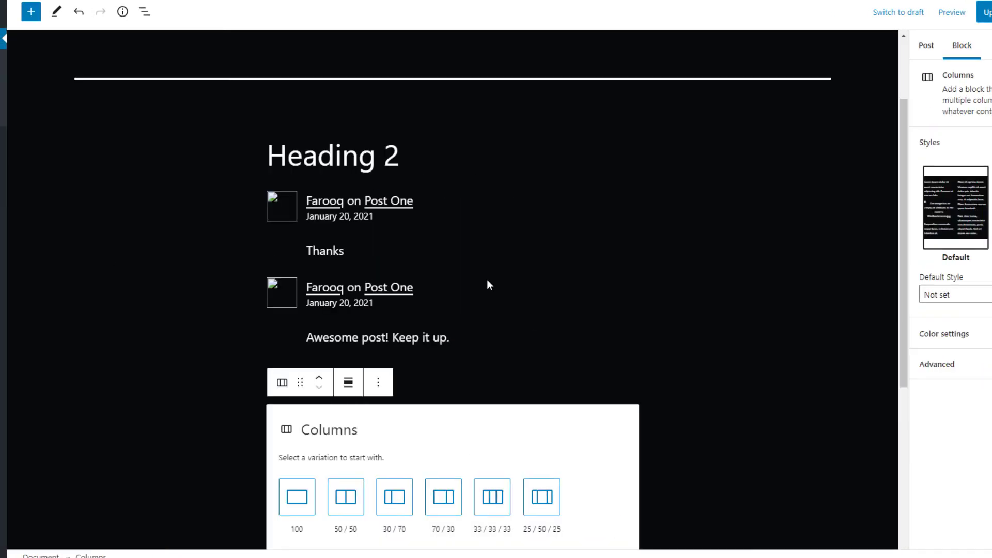
{"action": "scroll", "coordinate": [547, 267], "scroll_direction": "down", "scroll_amount": 5}
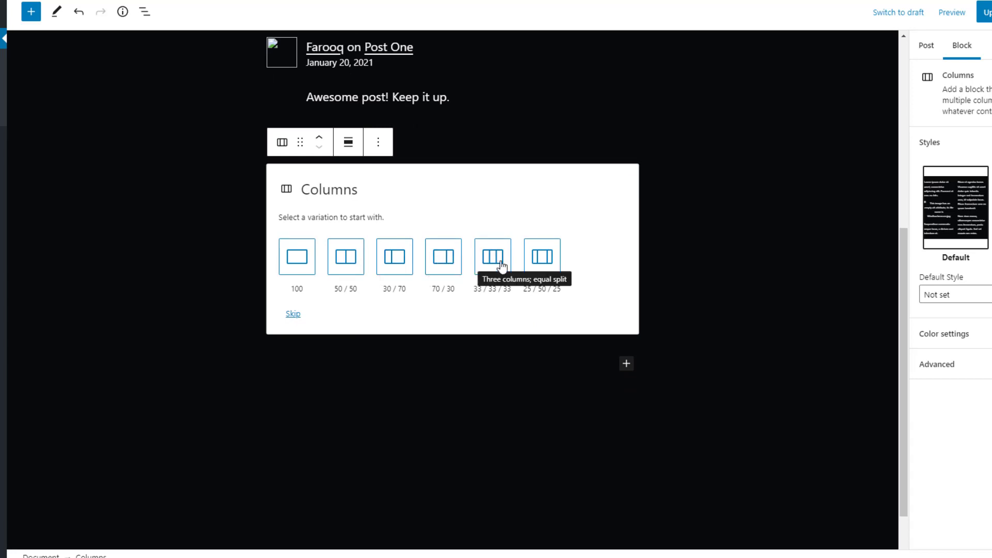
{"action": "left_click", "coordinate": [390, 261]}
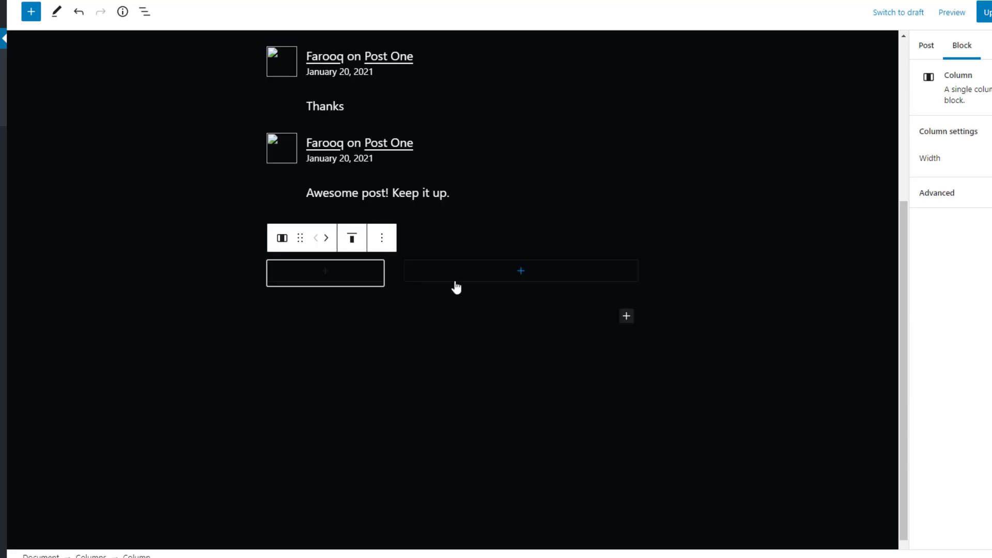
Add a List block to the narrower first column with "1" as its first item
{"action": "left_click", "coordinate": [325, 274]}
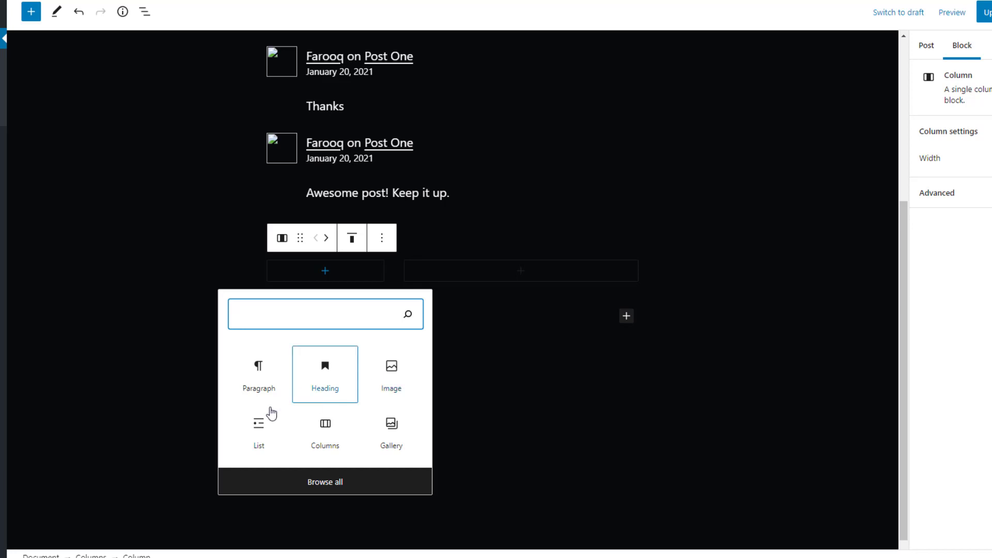
{"action": "left_click", "coordinate": [265, 436]}
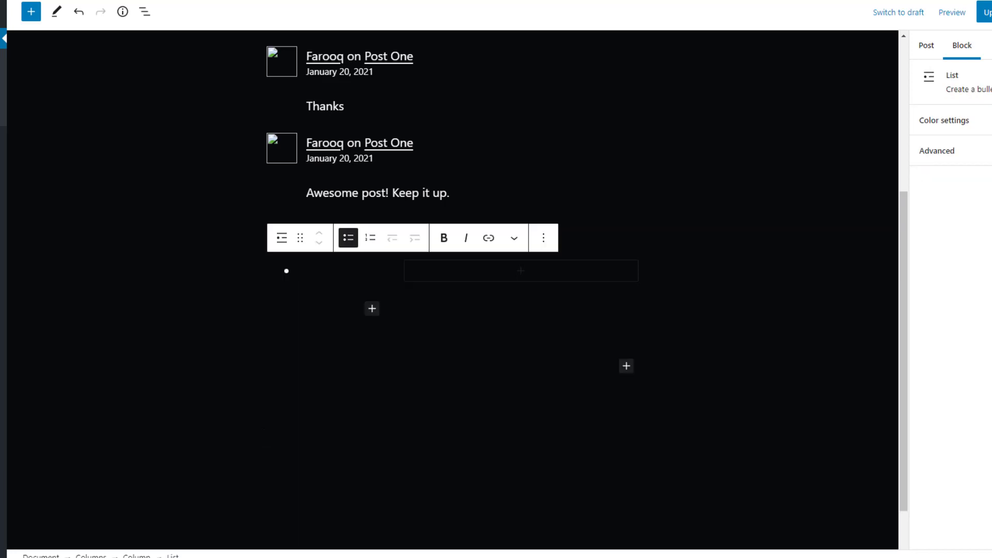
{"action": "type", "text": "1"}
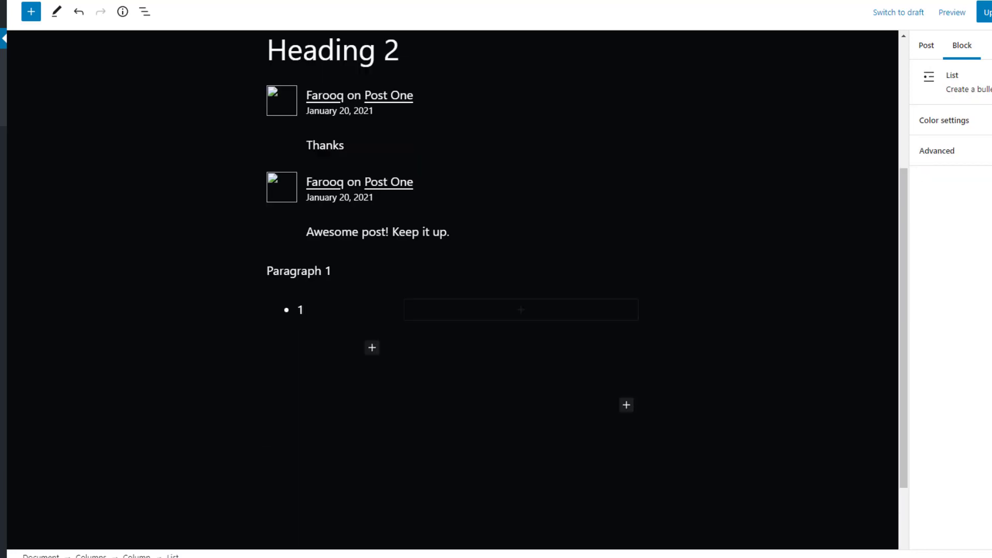
Add two more items to the list in the narrower column, each reading "2"
{"action": "key", "text": "Return"}
{"action": "type", "text": "2"}
{"action": "key", "text": "Return"}
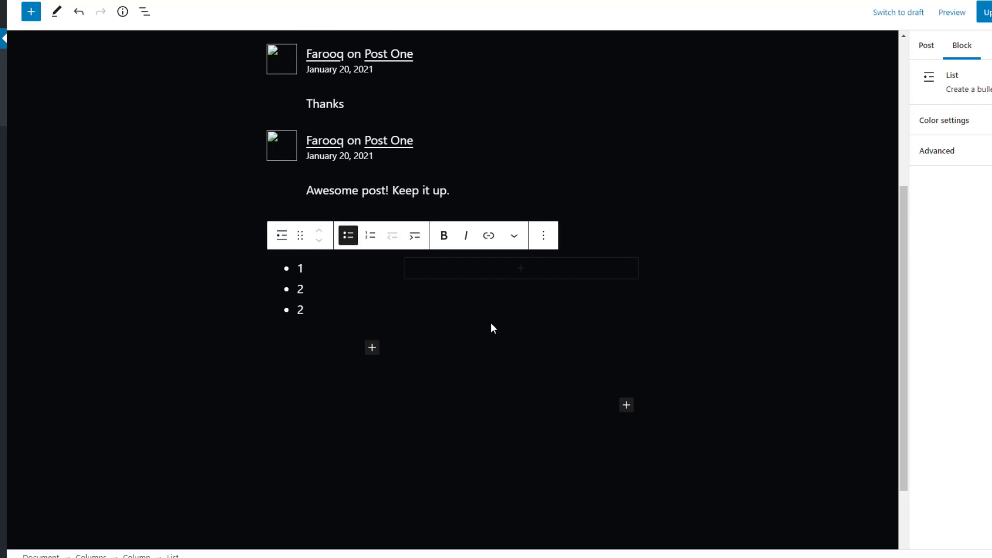
Insert an Image block in the wider column, using the media library photo of a person holding a flag on a lawn
{"action": "left_click", "coordinate": [525, 275]}
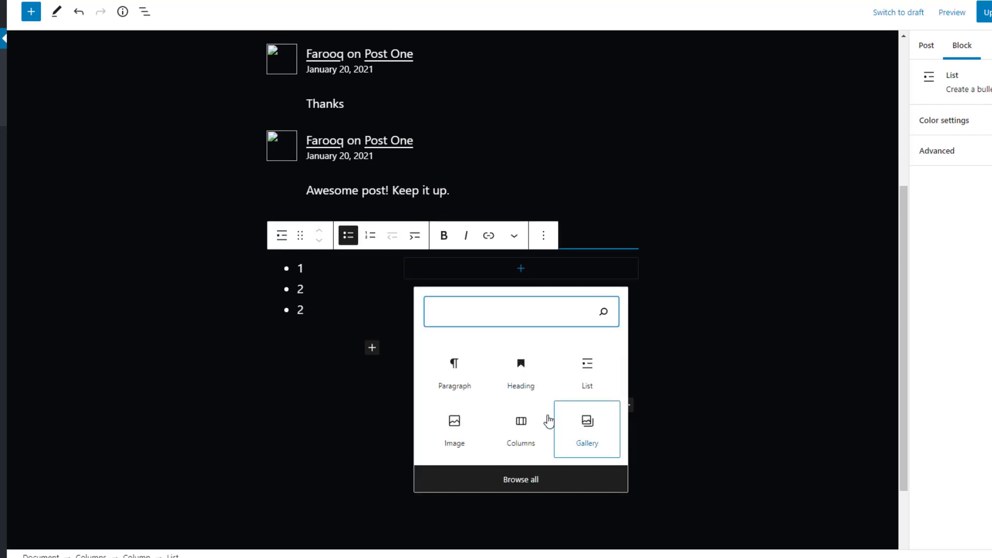
{"action": "type", "text": "image"}
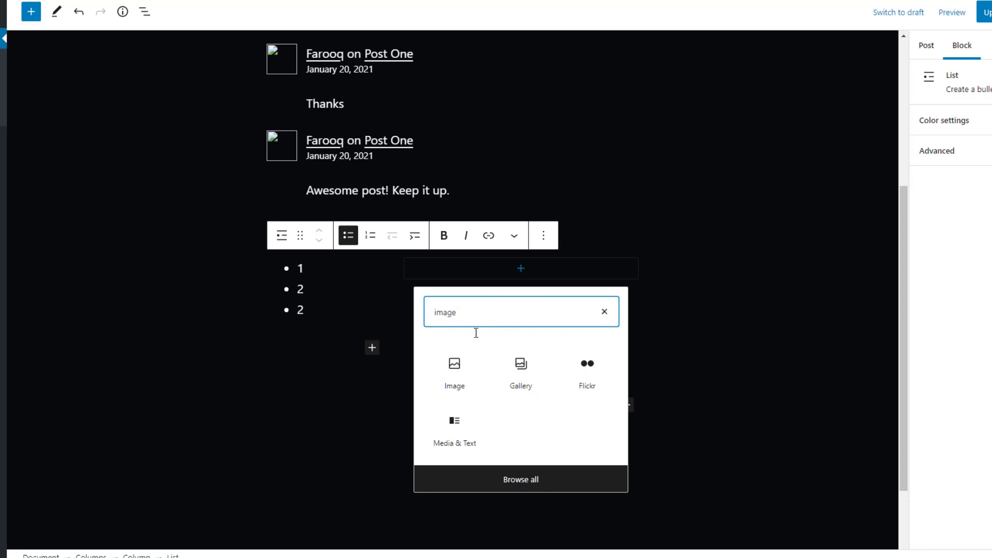
{"action": "left_click", "coordinate": [454, 369]}
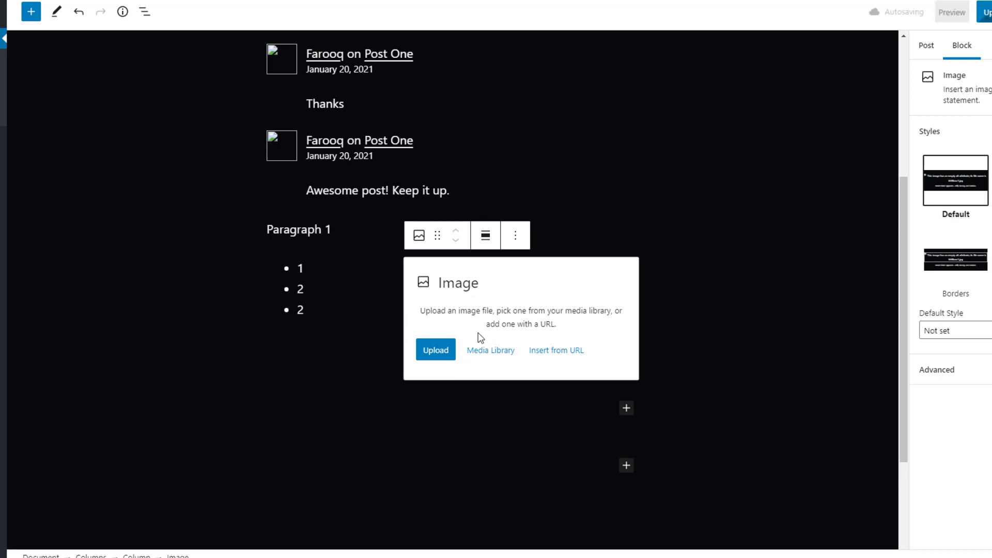
{"action": "left_click", "coordinate": [501, 357]}
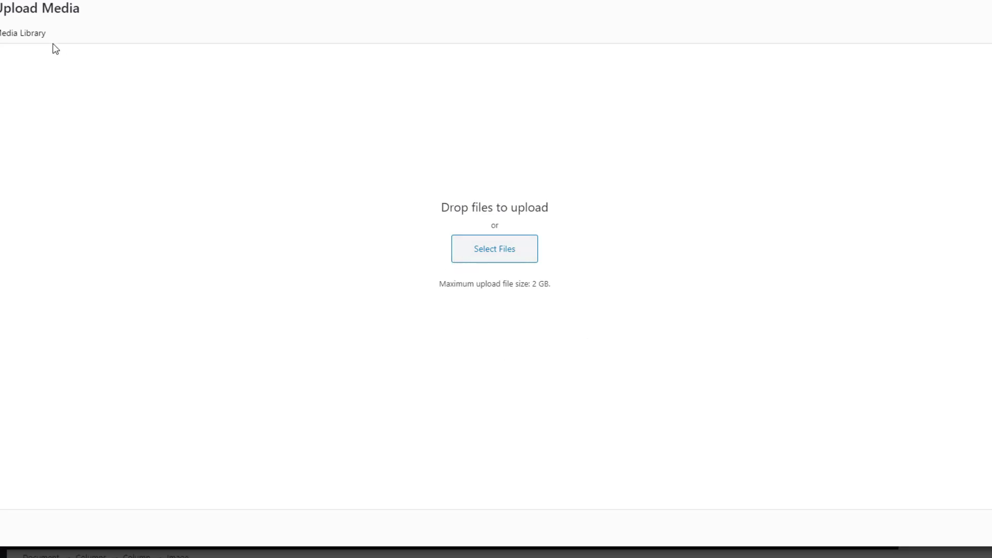
{"action": "left_click", "coordinate": [25, 36]}
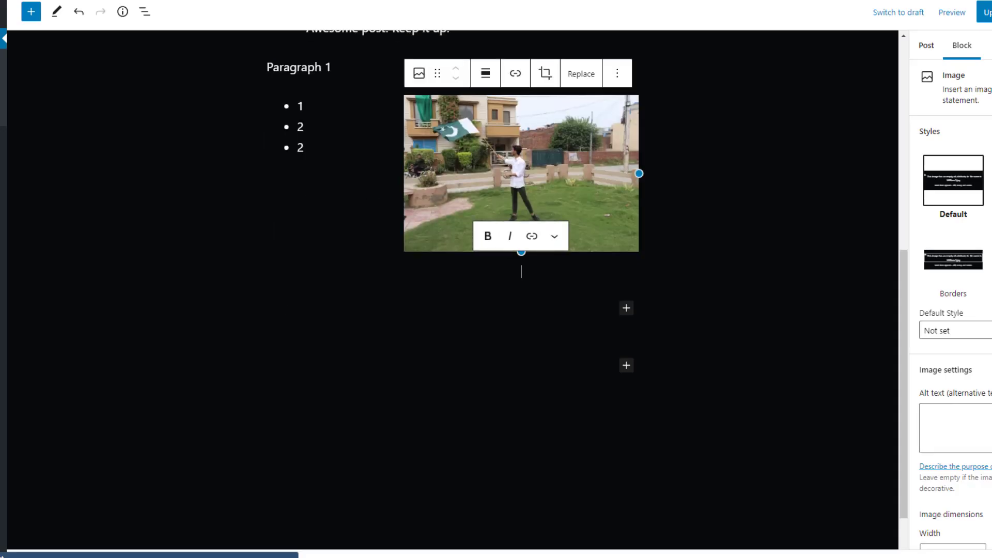
Give the image the caption "Caption" and update the post
{"action": "mouse_move", "coordinate": [638, 174]}
{"action": "left_mouse_down"}
{"action": "mouse_move", "coordinate": [555, 146]}
{"action": "mouse_move", "coordinate": [627, 186]}
{"action": "mouse_move", "coordinate": [638, 174]}
{"action": "left_mouse_up"}
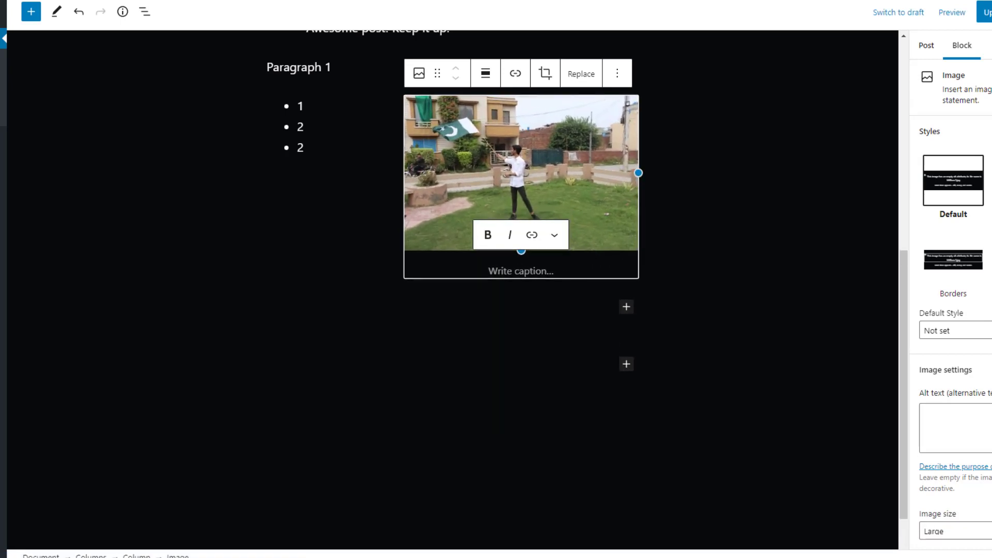
{"action": "type", "text": "Caption"}
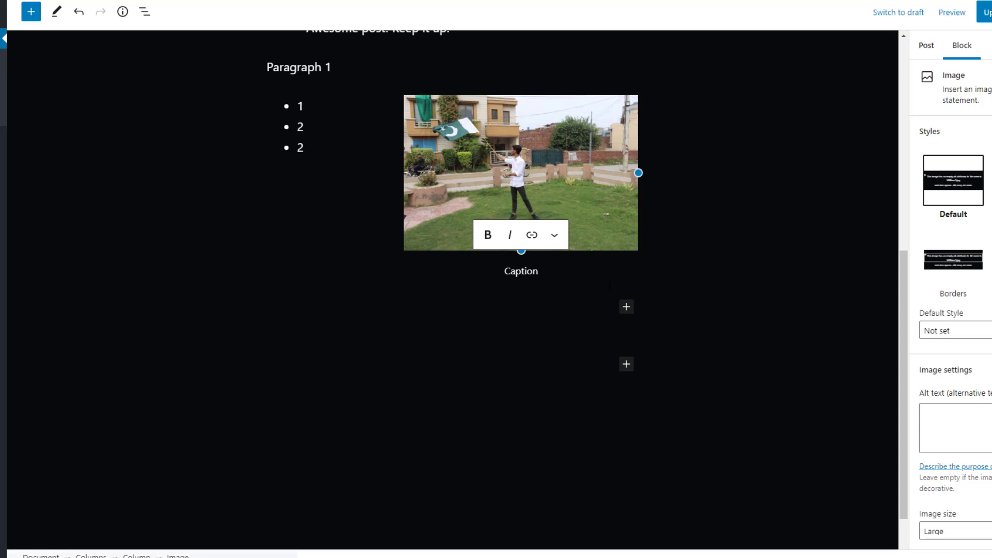
{"action": "left_click", "coordinate": [722, 230]}
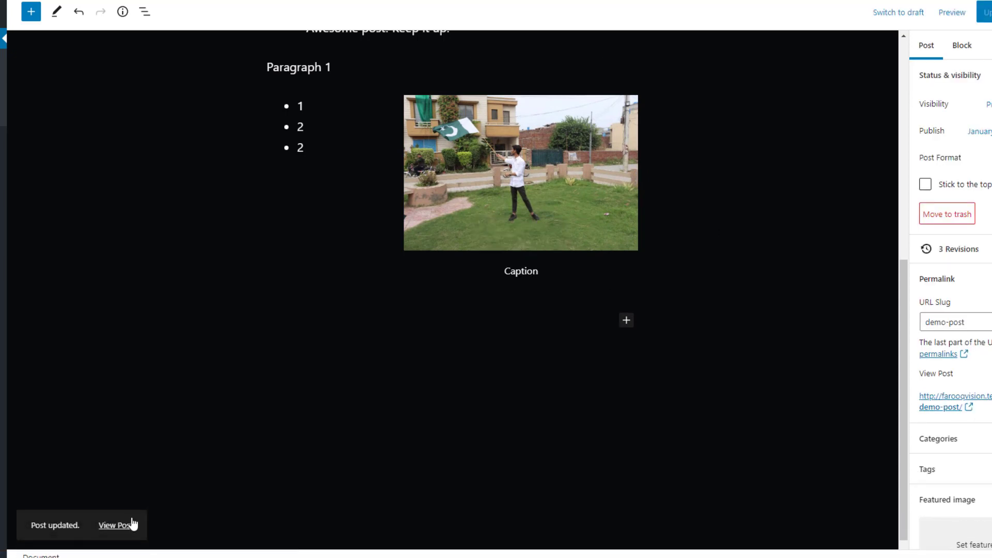
View the published Demo Post in a new browser tab and check its list and image columns, returning to the editor
{"action": "right_click", "coordinate": [120, 521]}
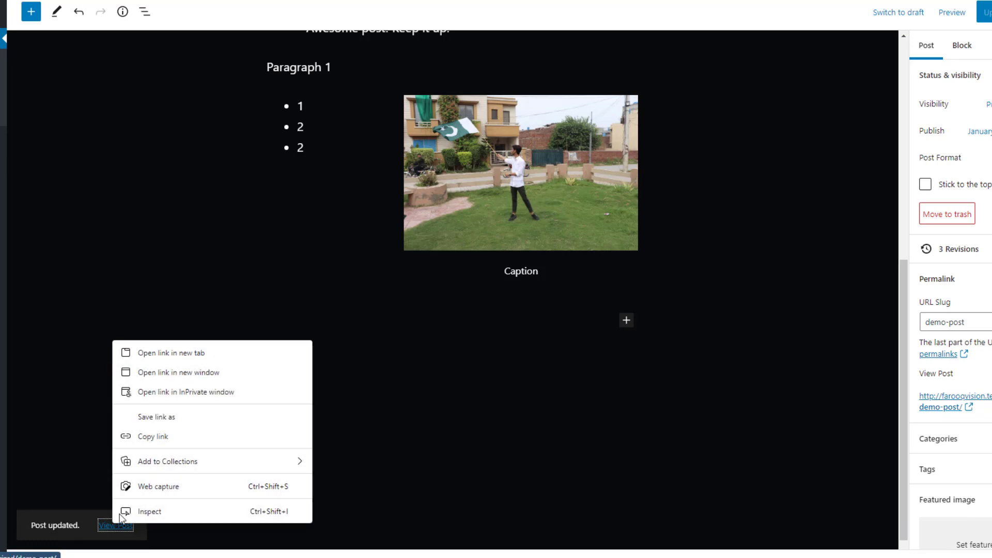
{"action": "left_click", "coordinate": [162, 352]}
{"action": "key", "text": "ctrl+Tab"}
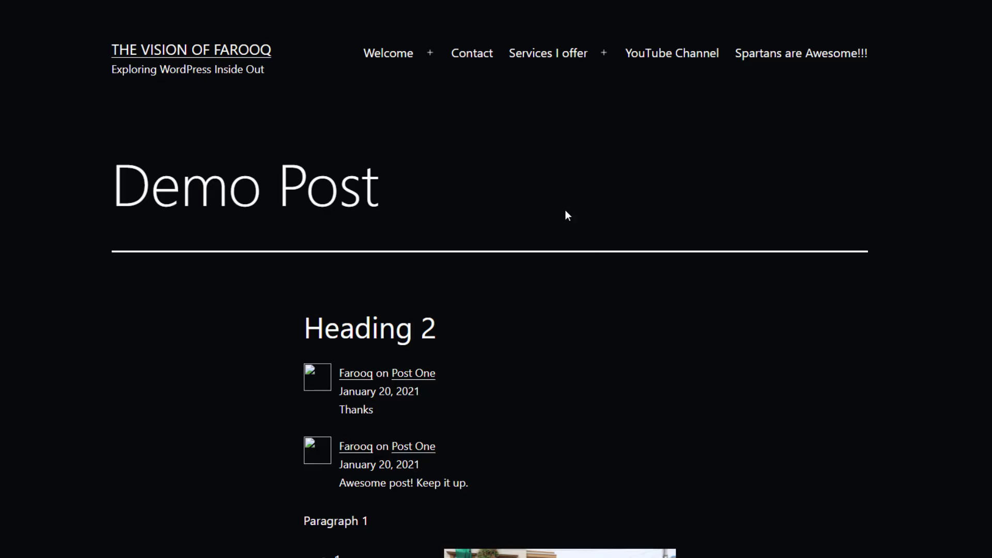
{"action": "scroll", "coordinate": [496, 279], "scroll_direction": "down", "scroll_amount": 3}
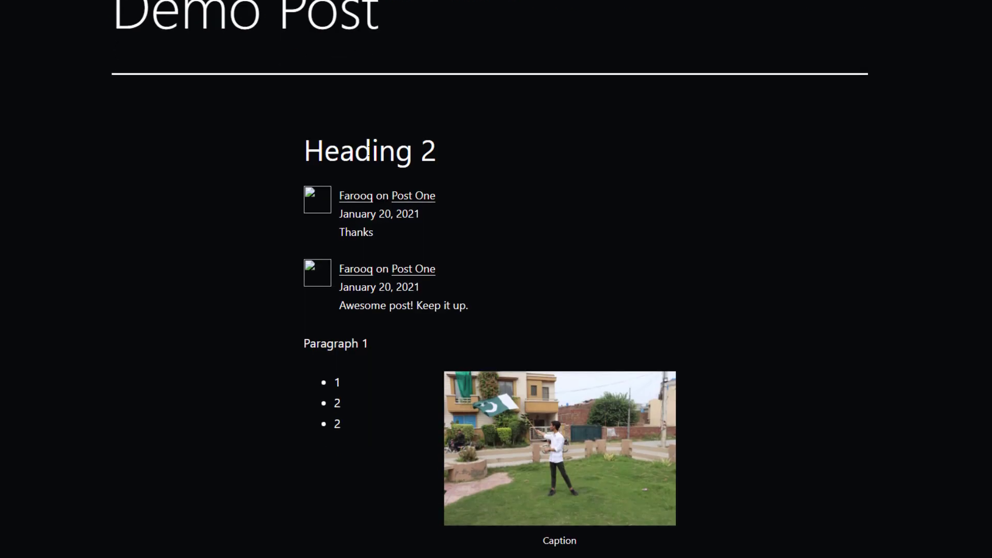
{"action": "scroll", "coordinate": [366, 187], "scroll_direction": "down", "scroll_amount": 3}
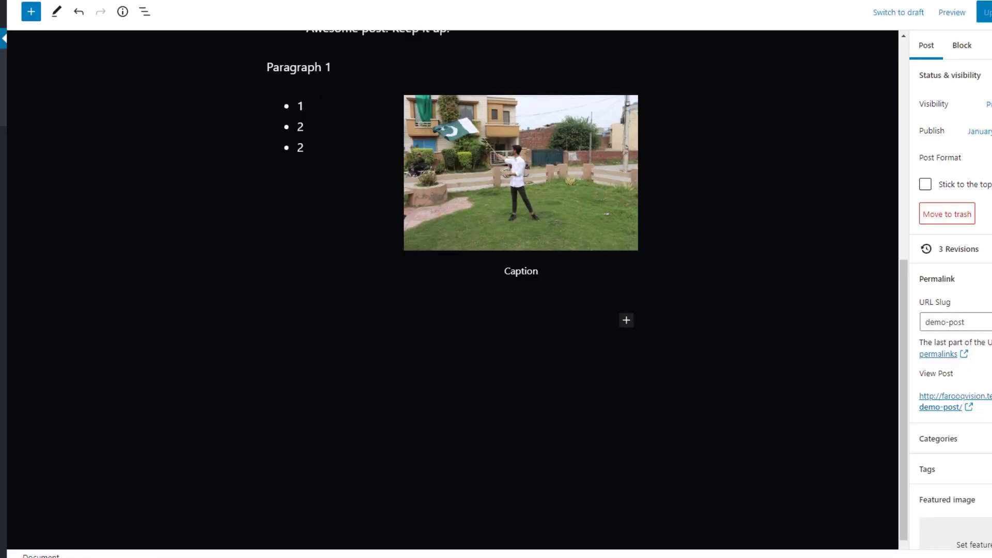
Give the List block a custom bright blue background, about #0dacf0, and update the post
{"action": "left_click", "coordinate": [302, 148]}
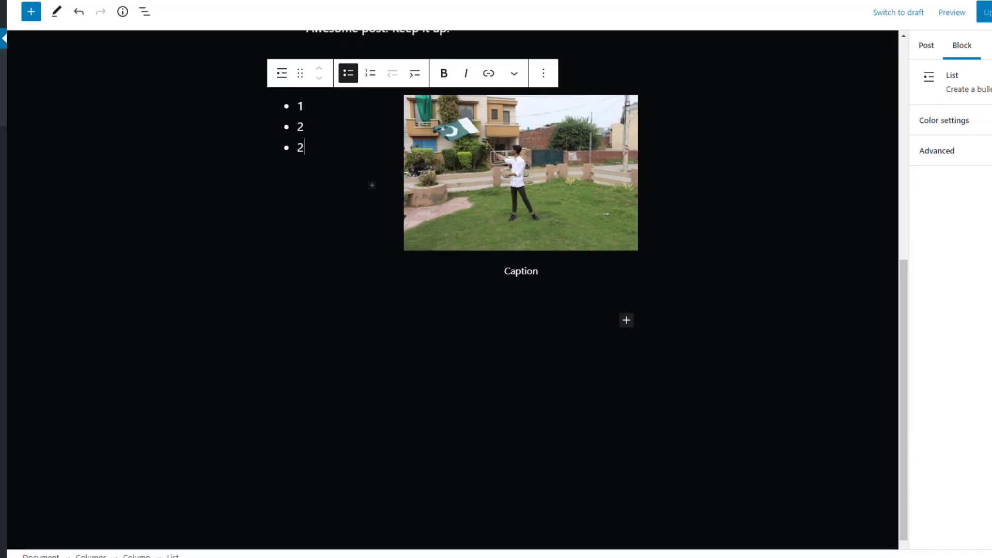
{"action": "left_click", "coordinate": [953, 122]}
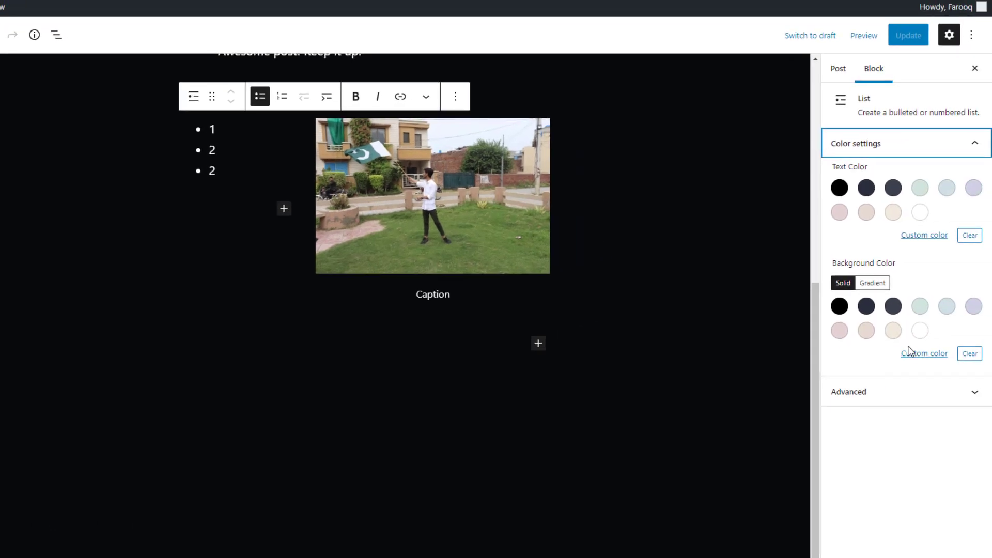
{"action": "left_click", "coordinate": [911, 352]}
{"action": "left_click_drag", "start_coordinate": [901, 393], "coordinate": [924, 384]}
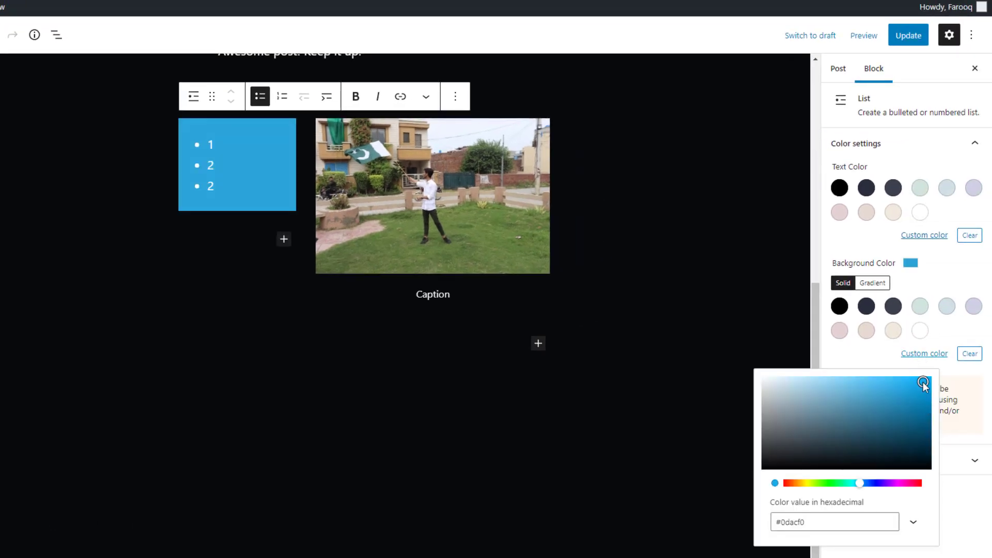
{"action": "left_click", "coordinate": [452, 209]}
{"action": "left_click", "coordinate": [504, 205]}
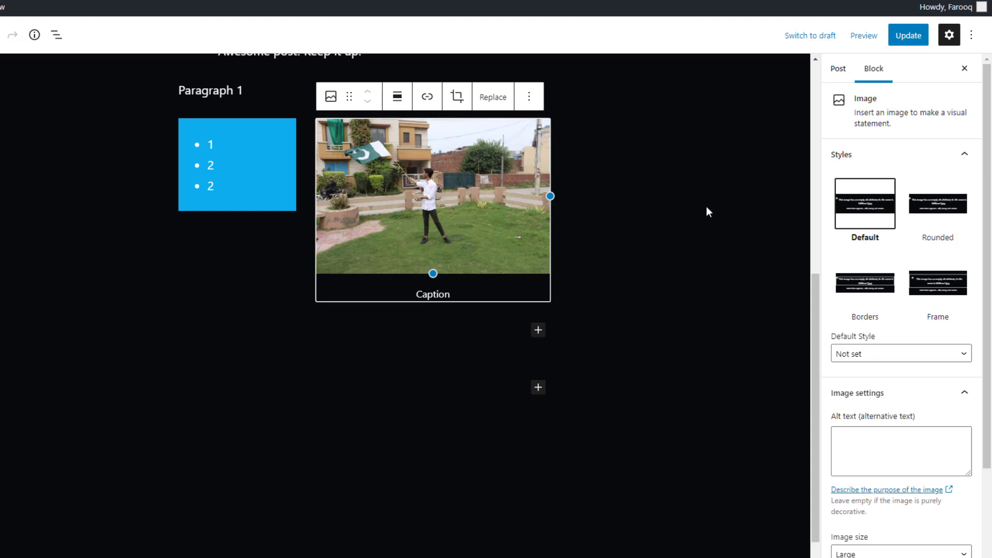
{"action": "scroll", "coordinate": [706, 212], "scroll_direction": "up", "scroll_amount": 3}
{"action": "left_click", "coordinate": [563, 219]}
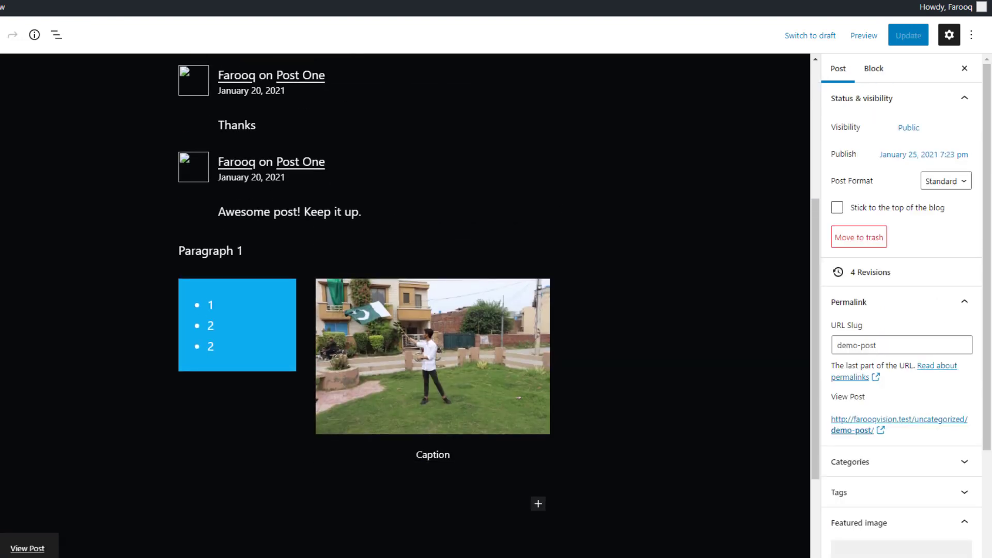
Browse the full block library through the layout, widget and embed blocks
{"action": "scroll", "coordinate": [36, 316], "scroll_direction": "down", "scroll_amount": 10}
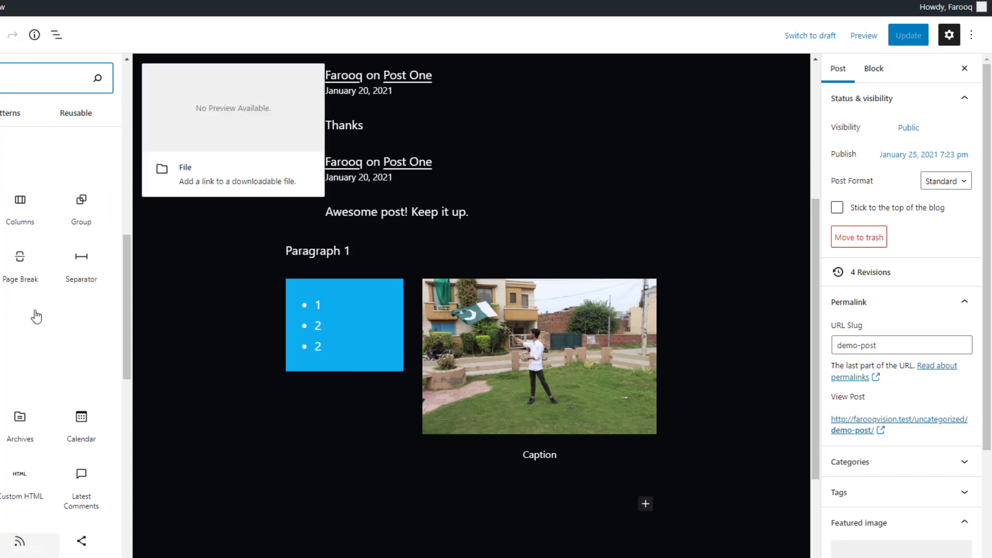
{"action": "scroll", "coordinate": [36, 316], "scroll_direction": "down", "scroll_amount": 5}
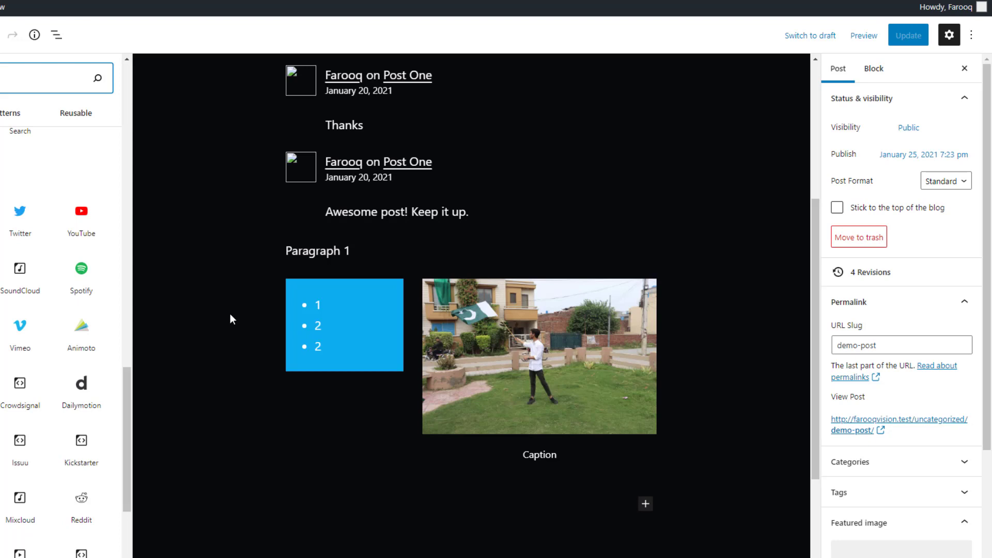
{"action": "scroll", "coordinate": [41, 333], "scroll_direction": "down", "scroll_amount": 2}
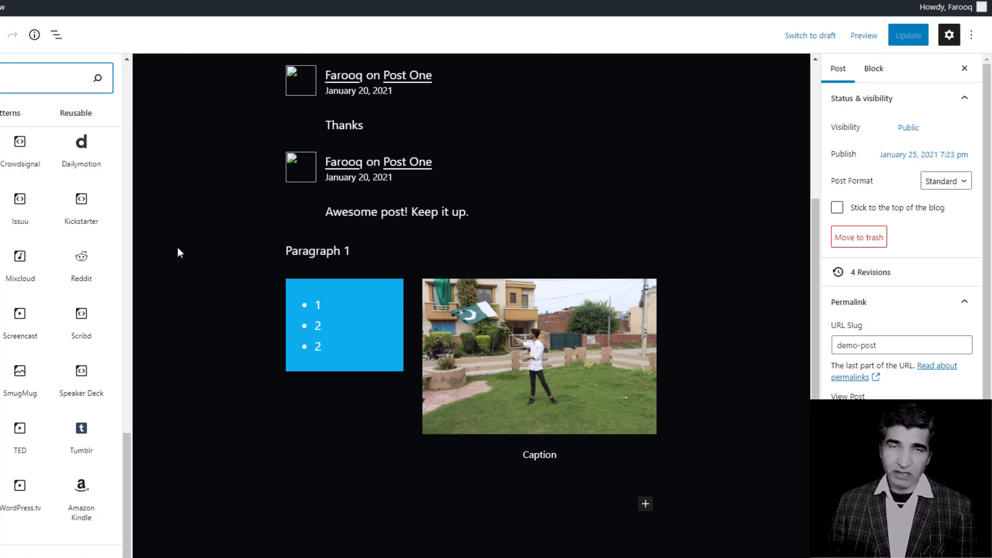
{"action": "mouse_move", "coordinate": [36, 208]}
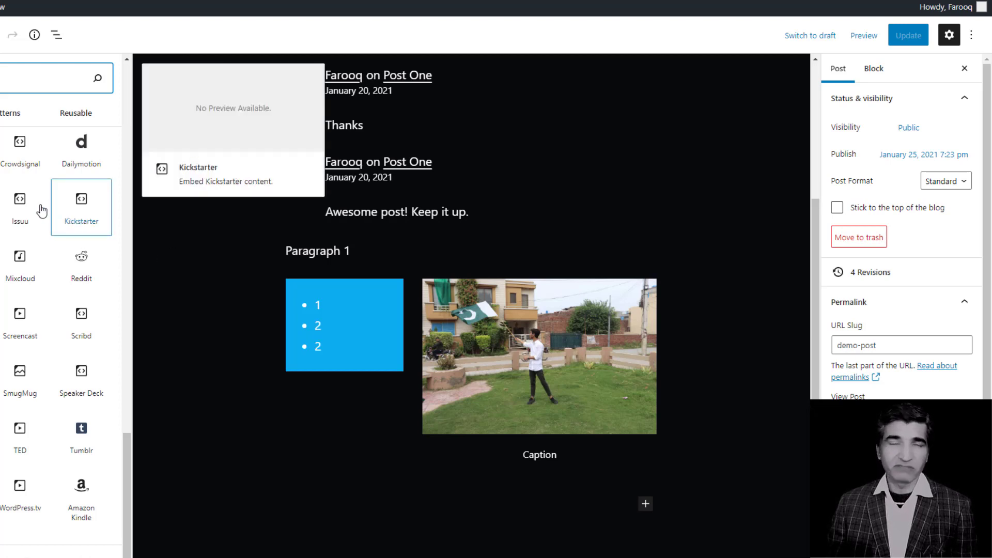